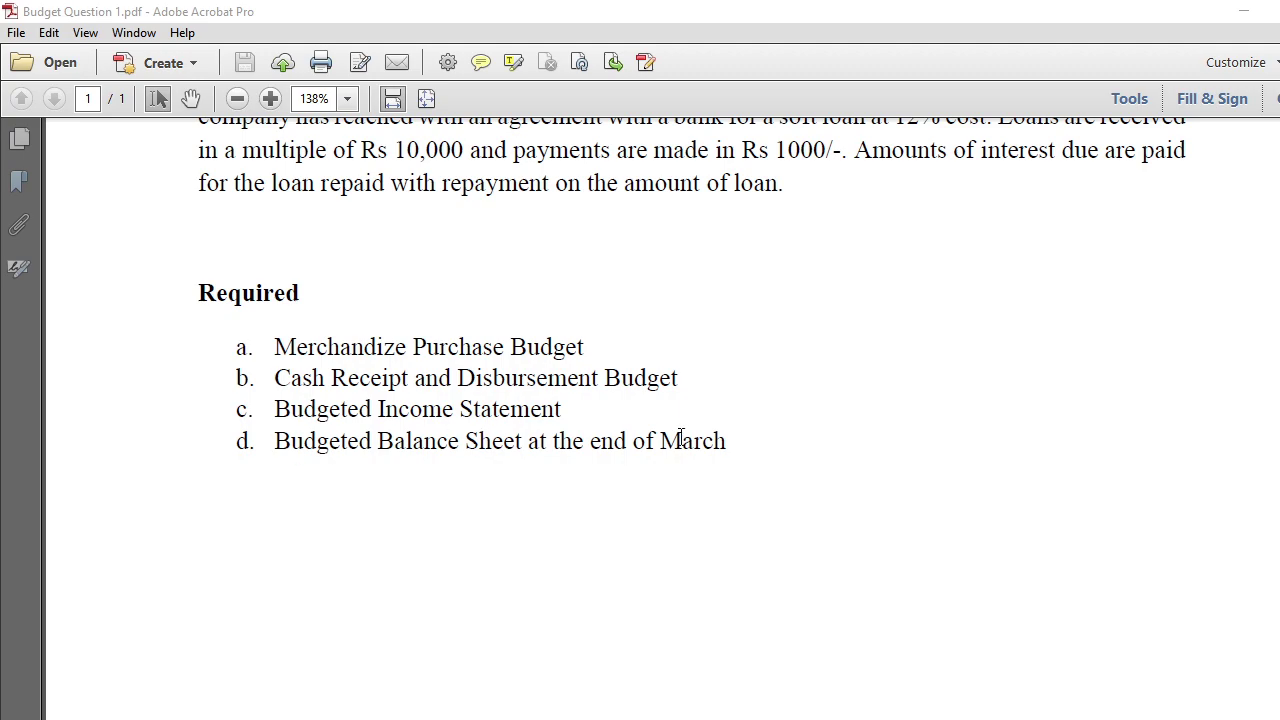
Review the budget question's opening balance sheet, sales budget, assumptions and list of required statements, marking the Budgeted Income Statement requirement.
scroll(681, 440, "up", 10)
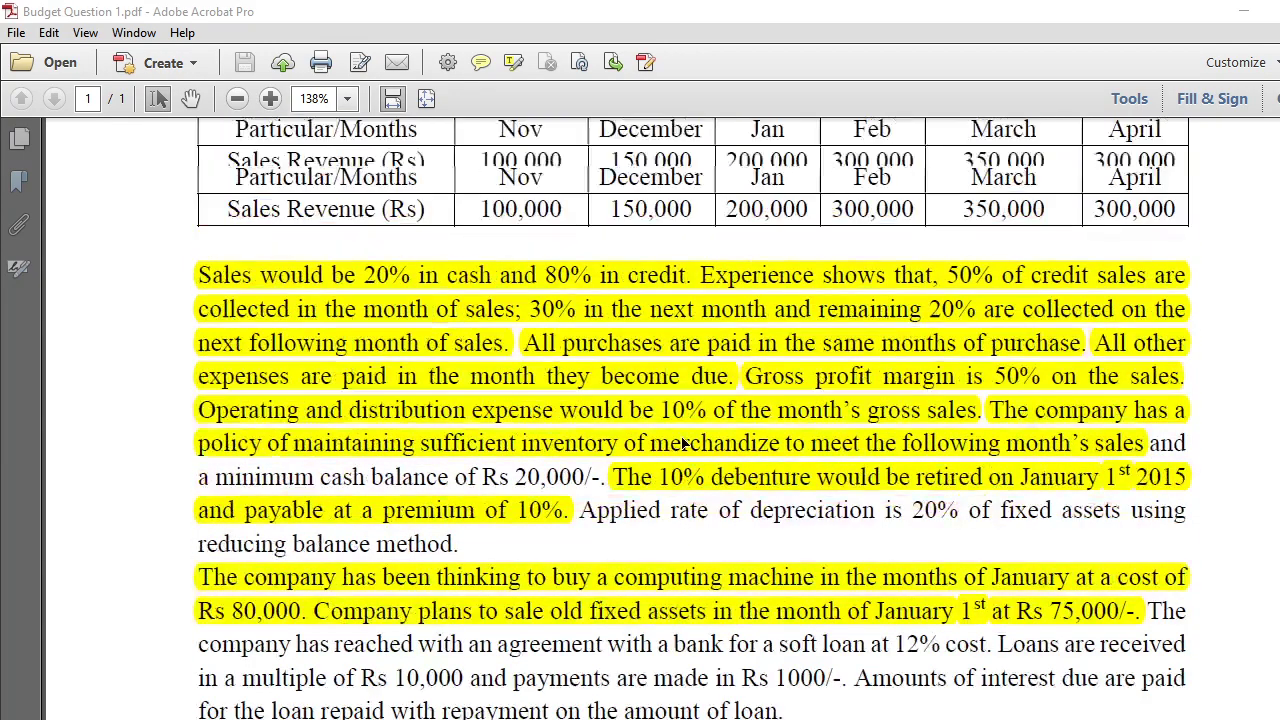
scroll(683, 443, "up", 5)
scroll(684, 440, "up", 2)
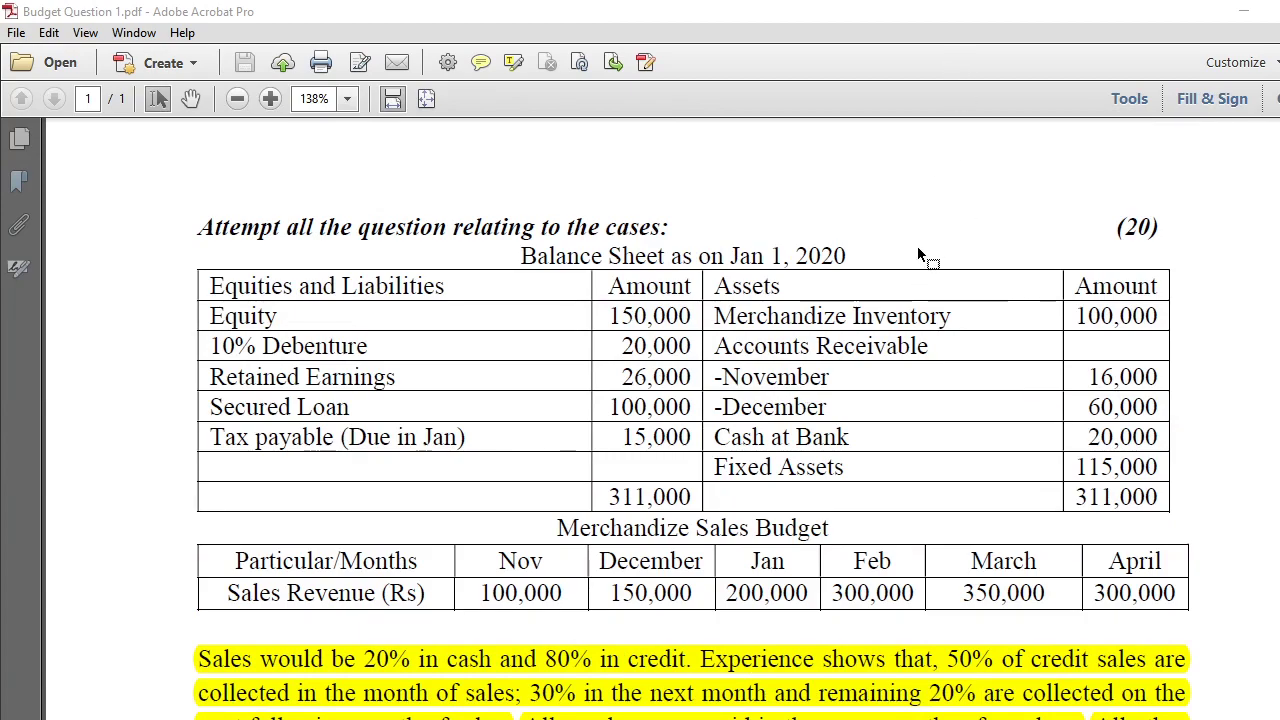
scroll(920, 252, "down", 13)
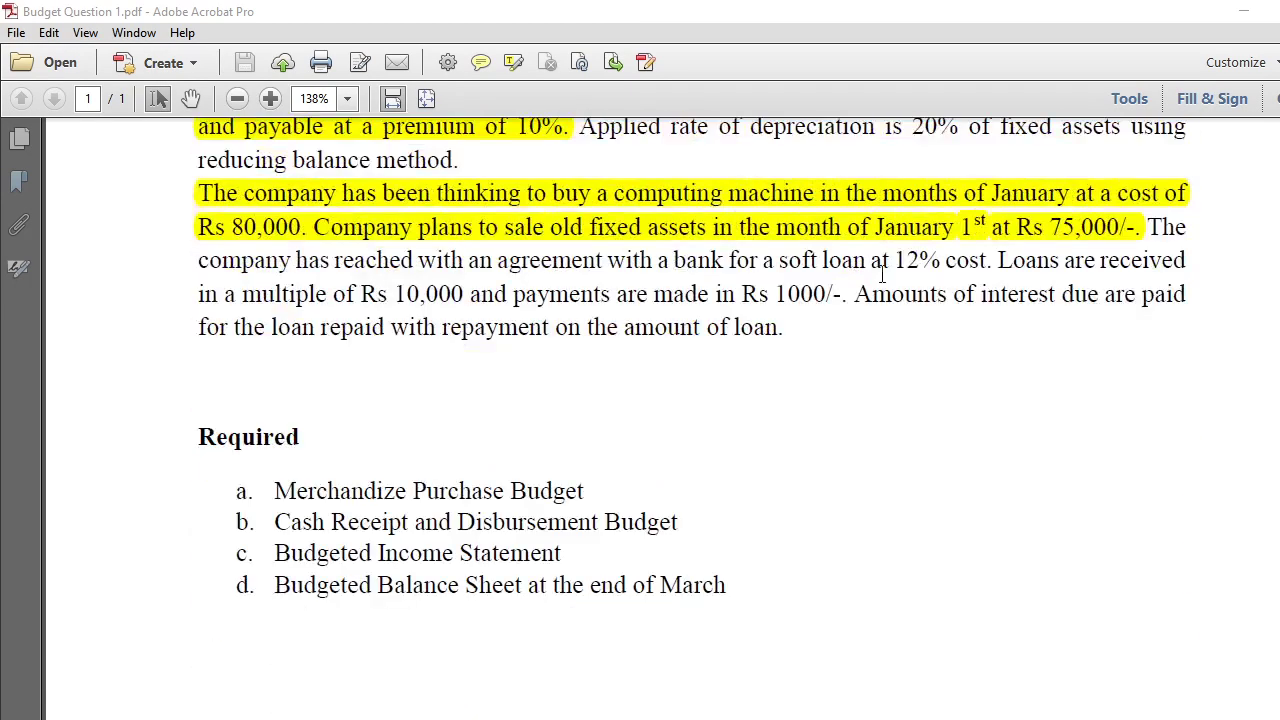
left_click_drag(275, 553, 565, 558)
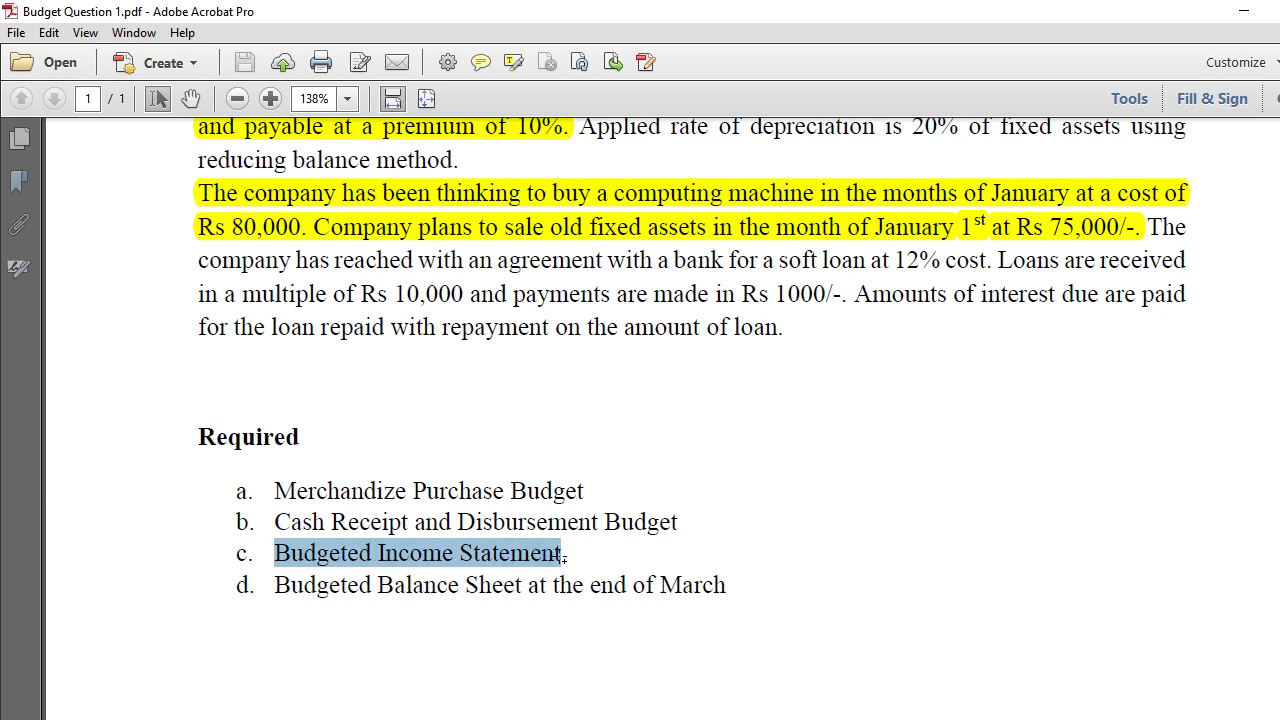
scroll(706, 512, "up", 3)
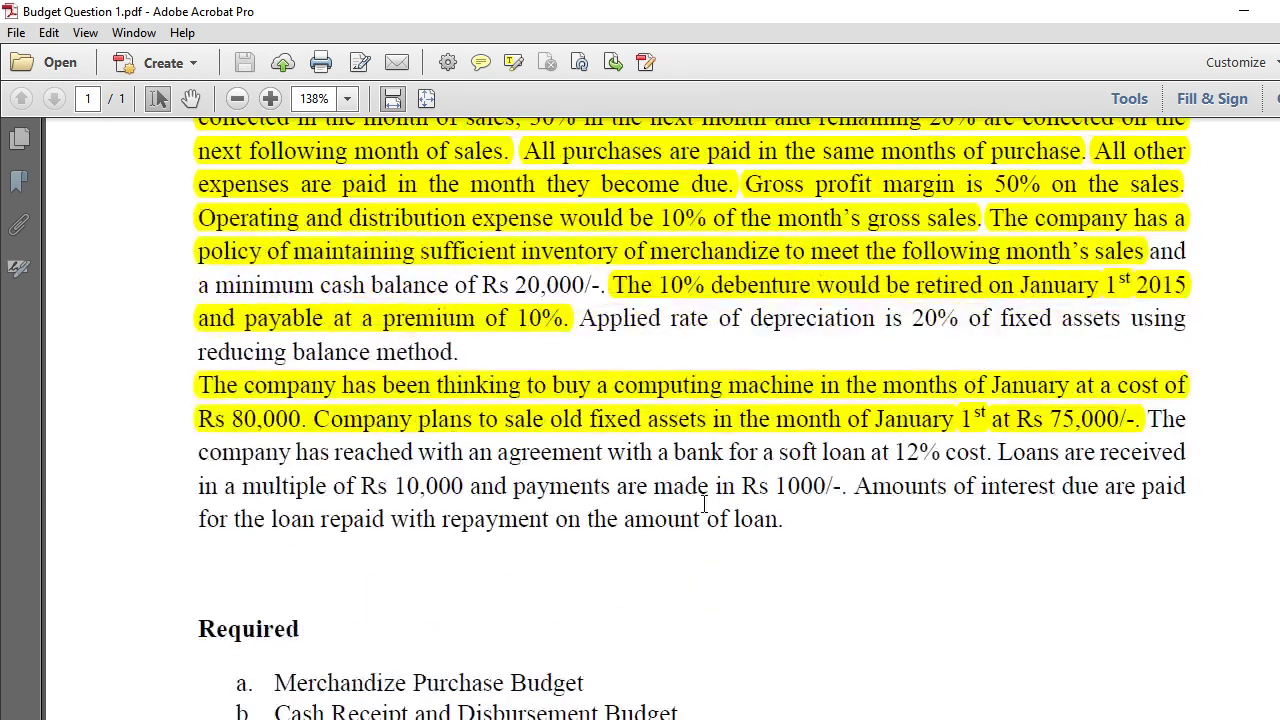
scroll(706, 505, "up", 5)
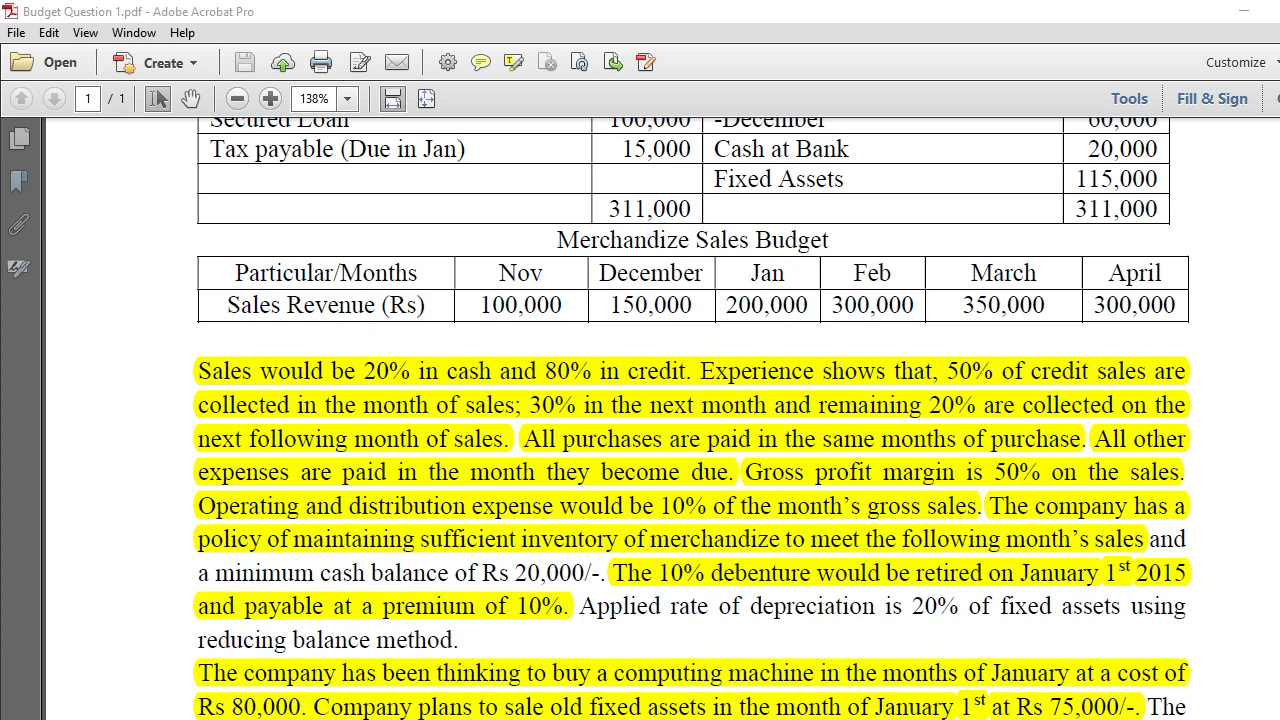
Switch to the Excel solution workbook and enter the title "Budgeted Income Statement as at End of March" in cell P1.
key("alt+Tab")
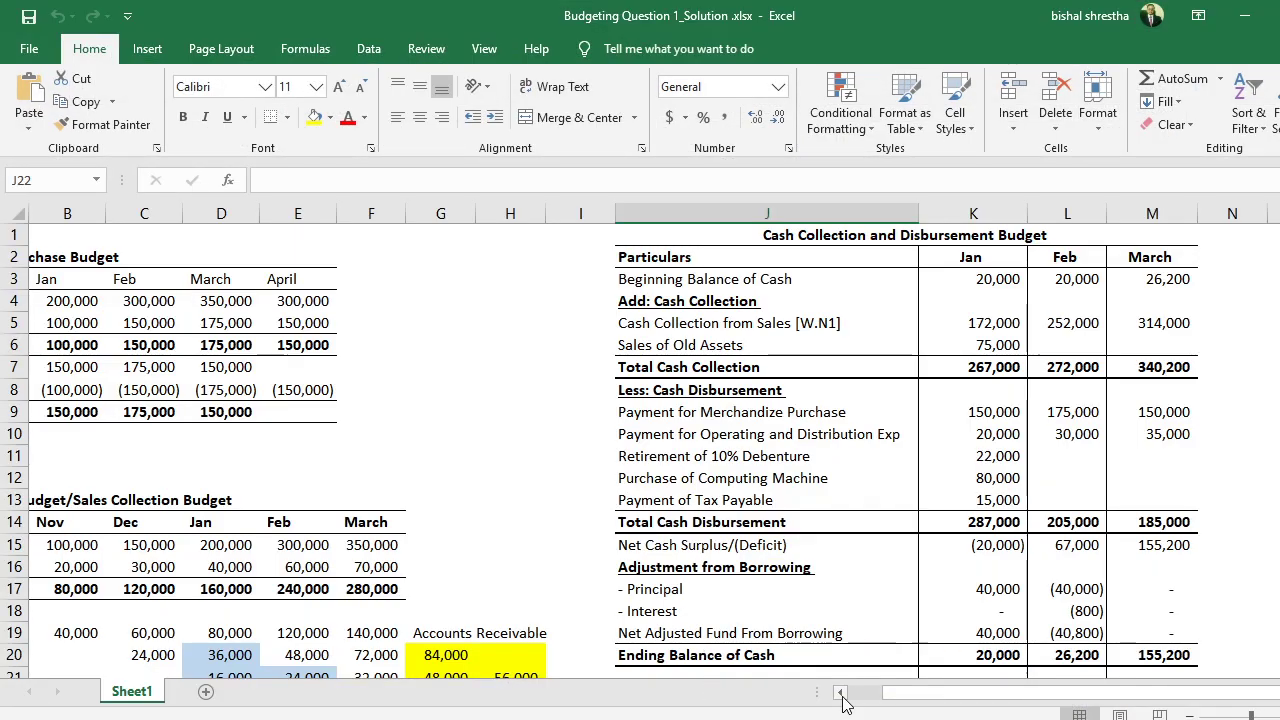
left_click_drag(933, 695, 978, 695)
scroll(640, 450, "right", 3)
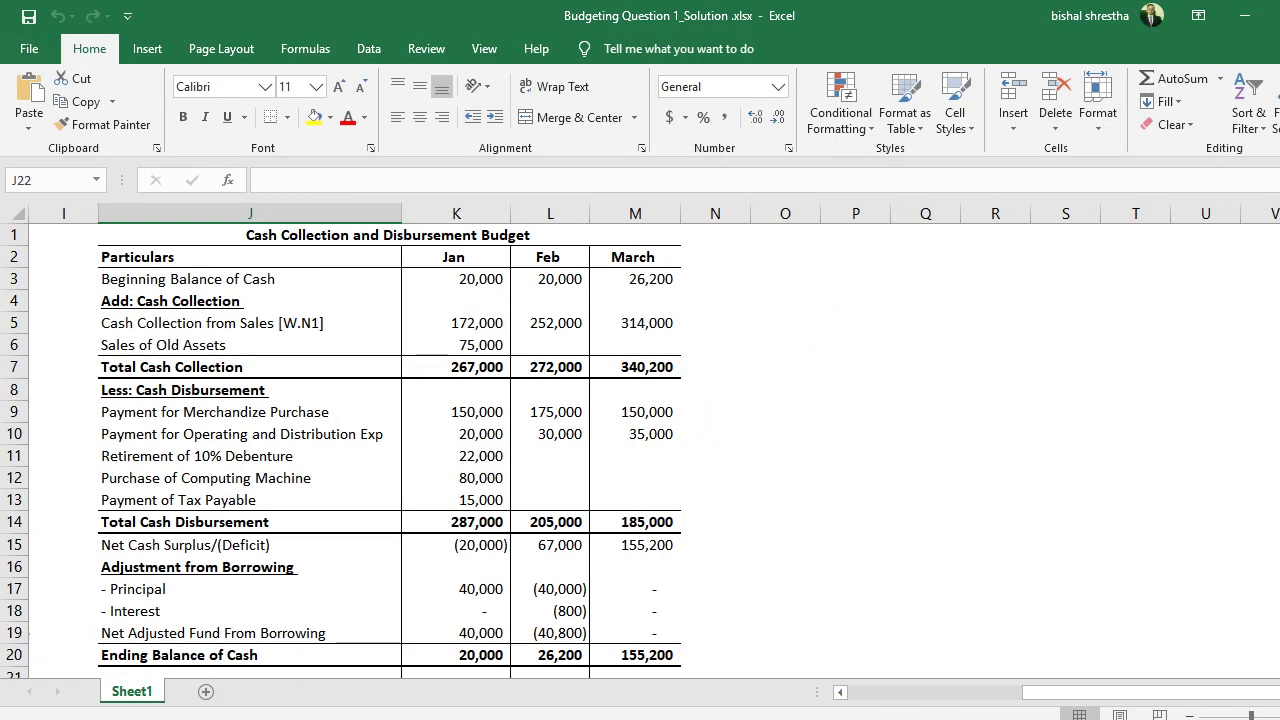
scroll(69, 283, "right", 3)
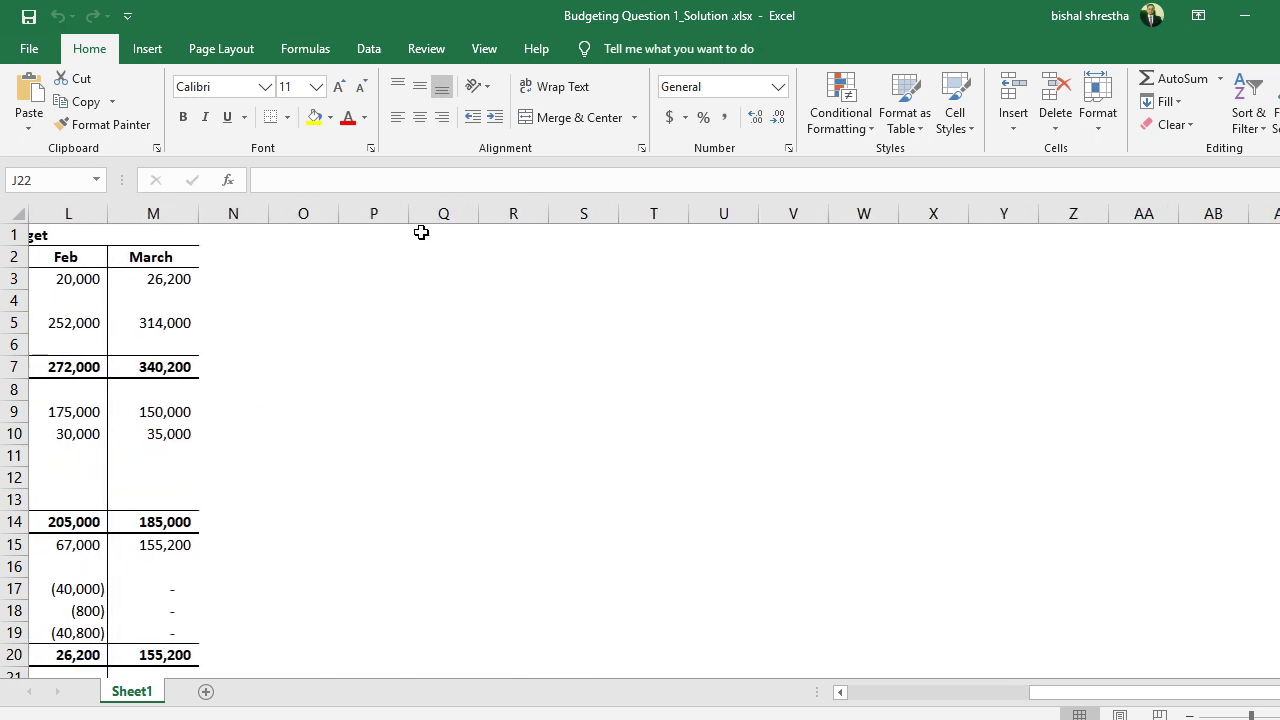
left_click(374, 231)
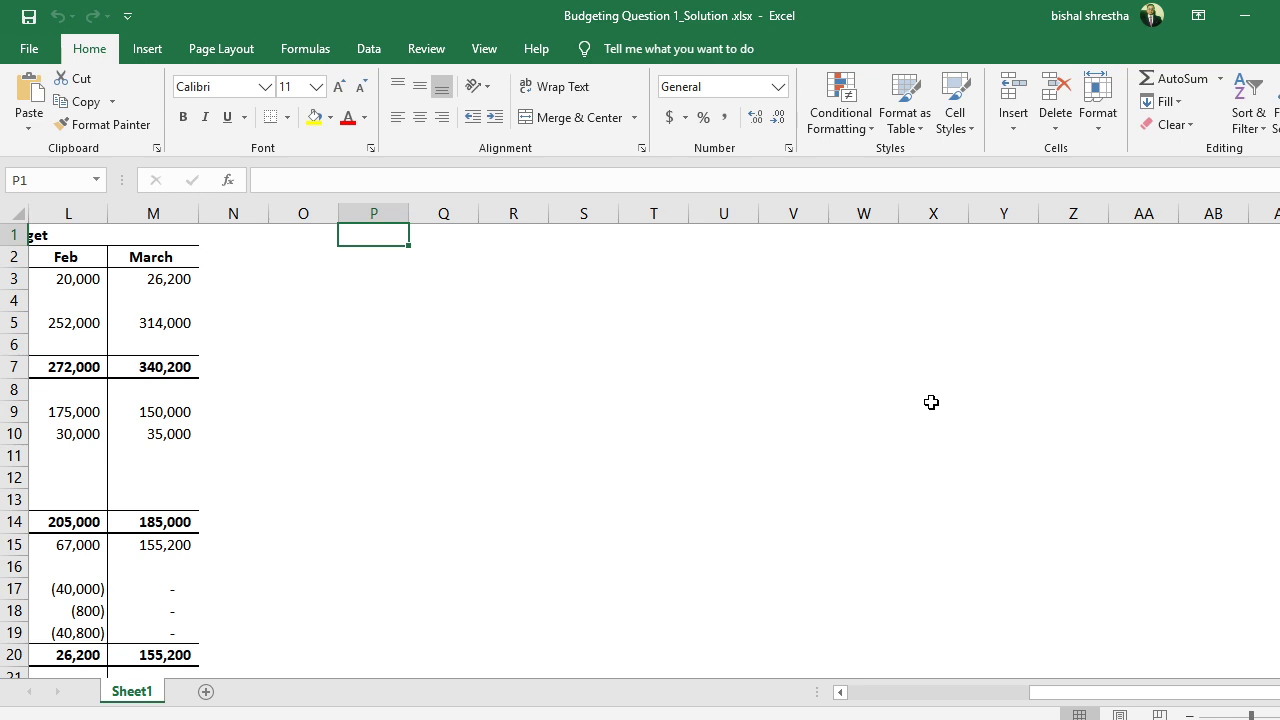
type("BUdgeted I")
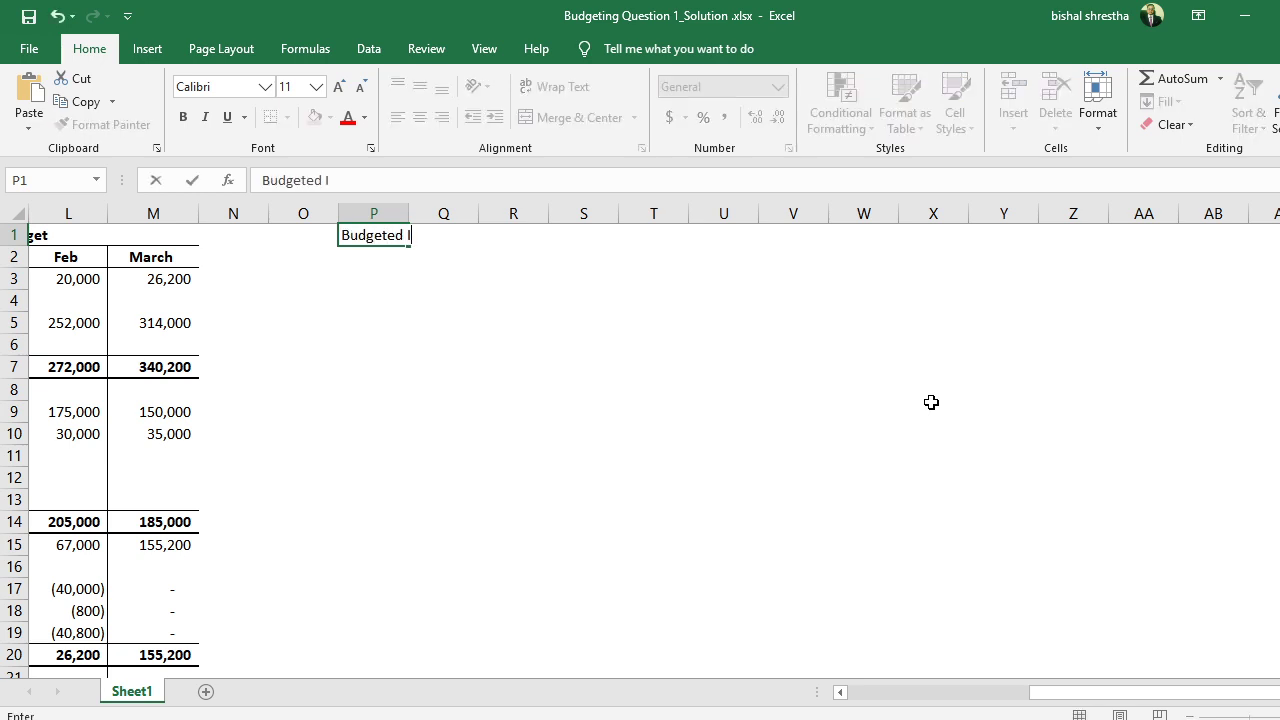
type("ncome Stat")
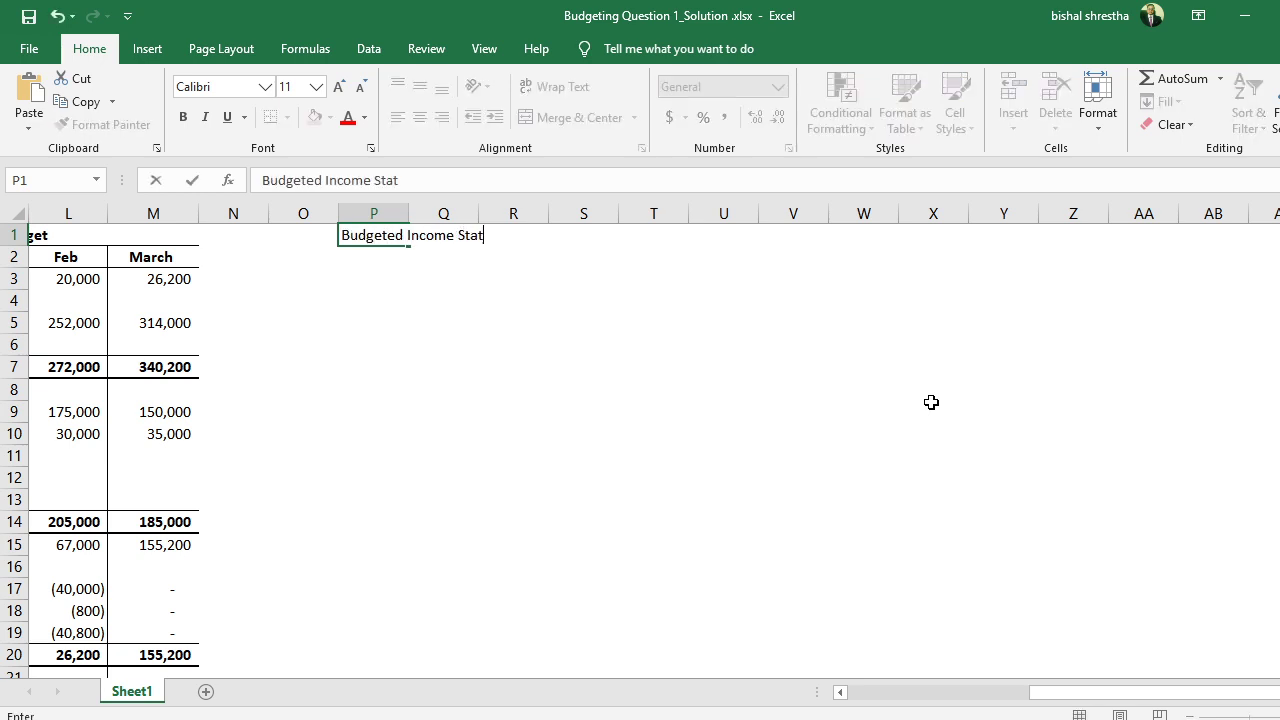
type("ement ")
type("as of")
key("BackSpace")
key("BackSpace")
key("BackSpace")
type("at Ebd")
key("BackSpace")
type("bd if")
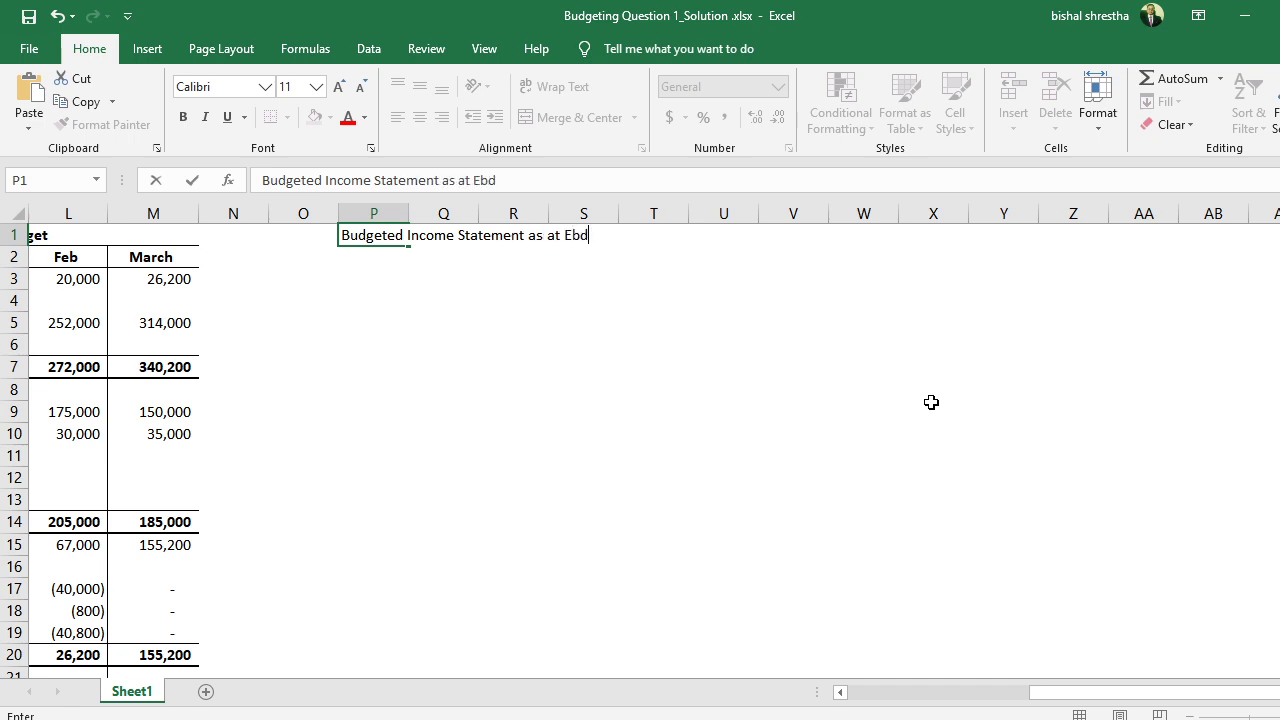
key("BackSpace")
key("BackSpace")
key("BackSpace")
key("BackSpace")
key("BackSpace")
type("nd of March")
key("Return")
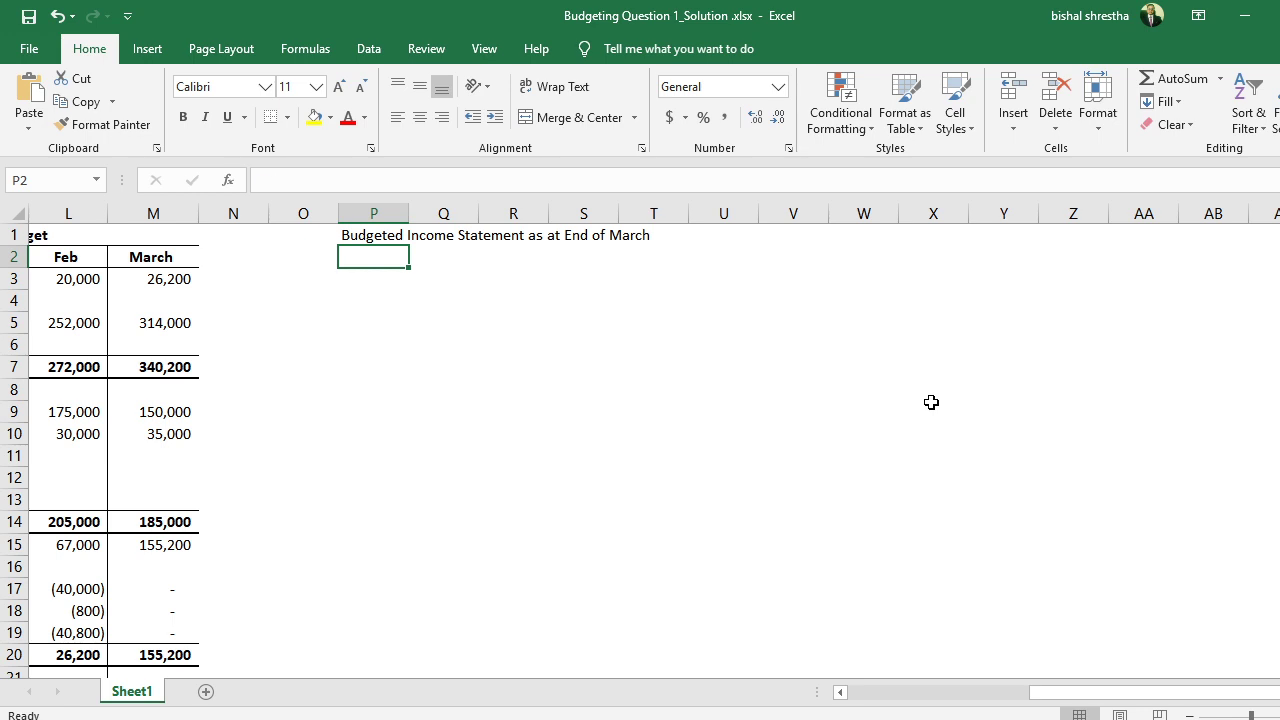
Enter the bold column headings "Particulars", "Details" and "Amount" in cells P2 to R2.
type("Particulars")
key("Return")
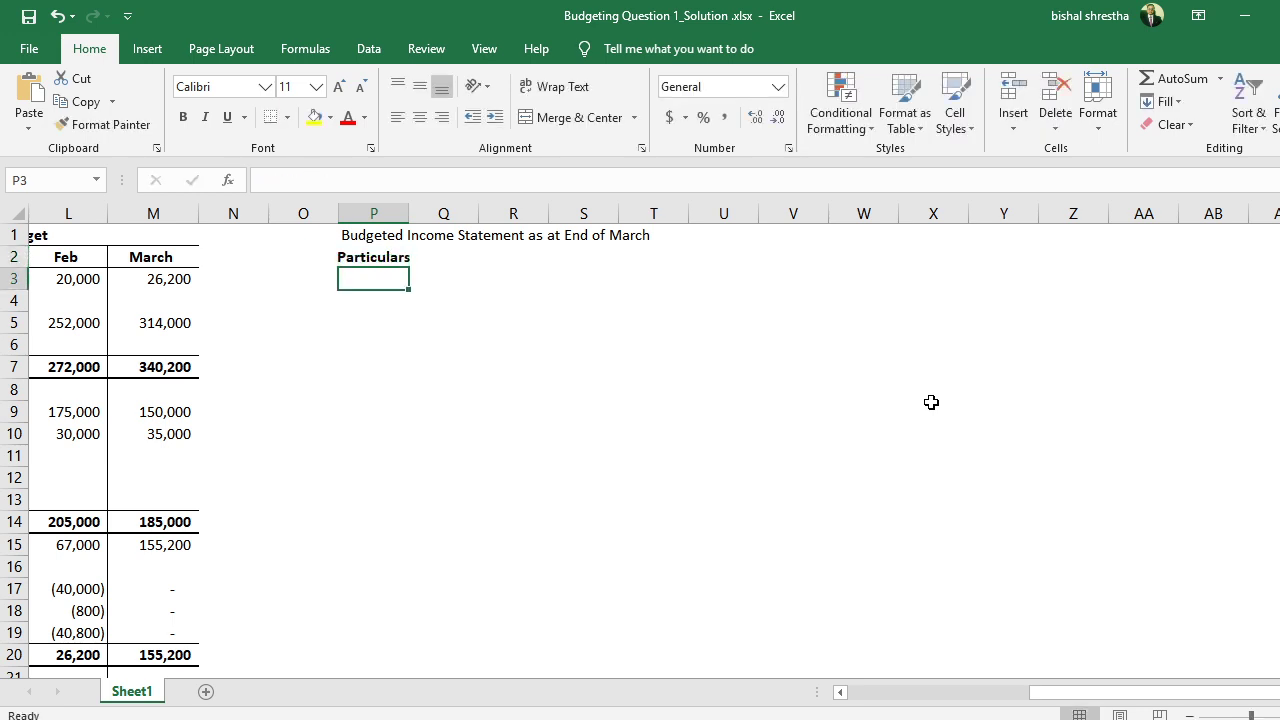
key("Up")
key("ctrl+b")
key("Right")
type("Details")
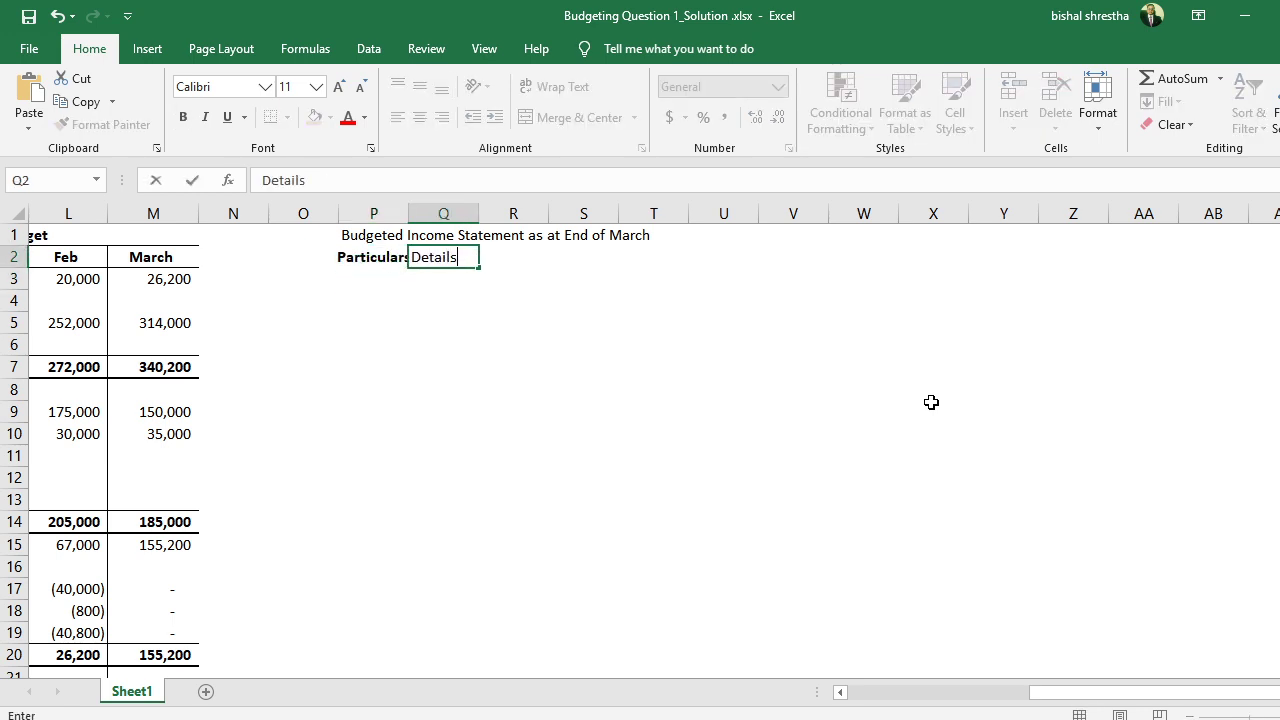
key("Return")
key("Up")
key("ctrl+b")
key("Right")
type("Amount")
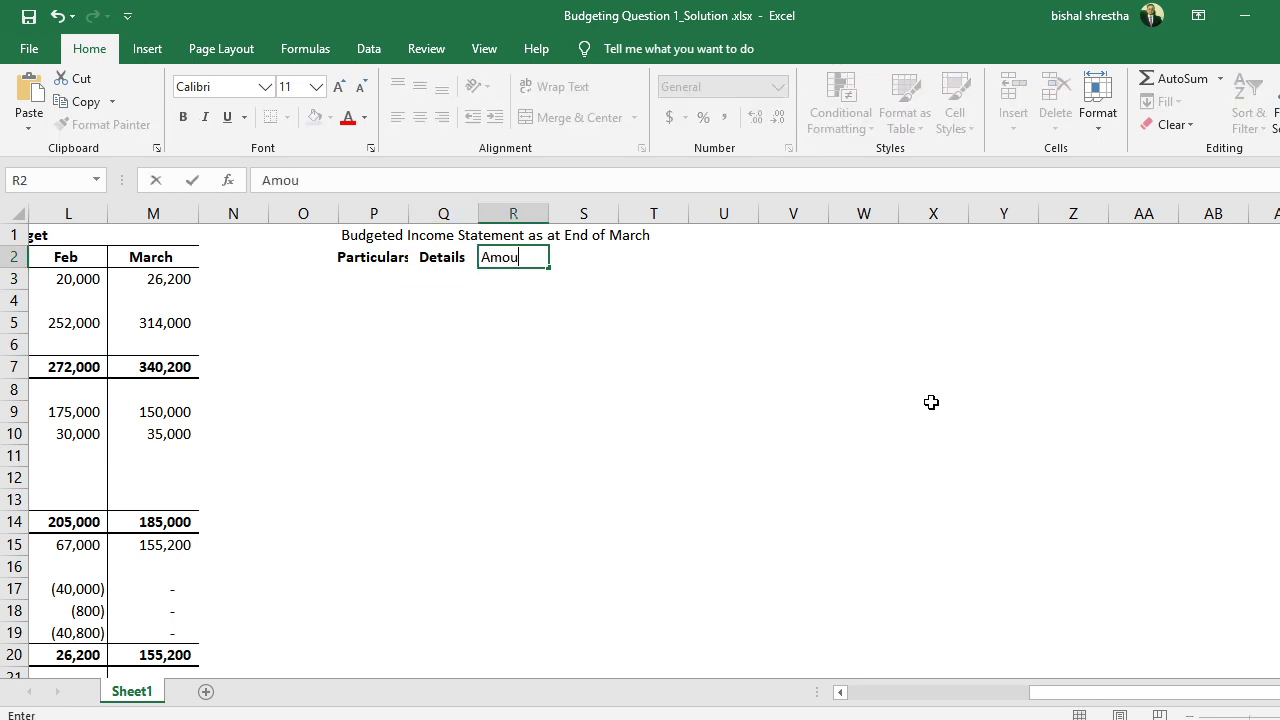
key("Return")
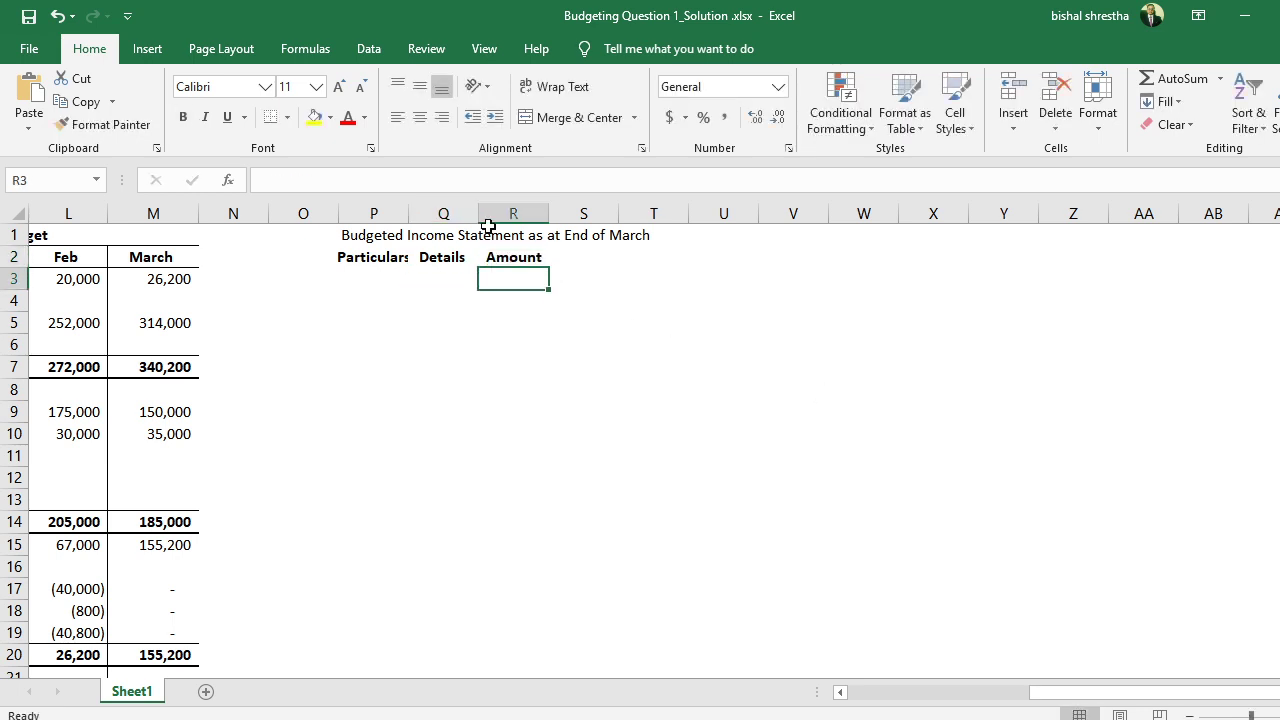
Fit column P's width to its contents and left-align the Particulars heading.
double_click(408, 213)
left_click(520, 268)
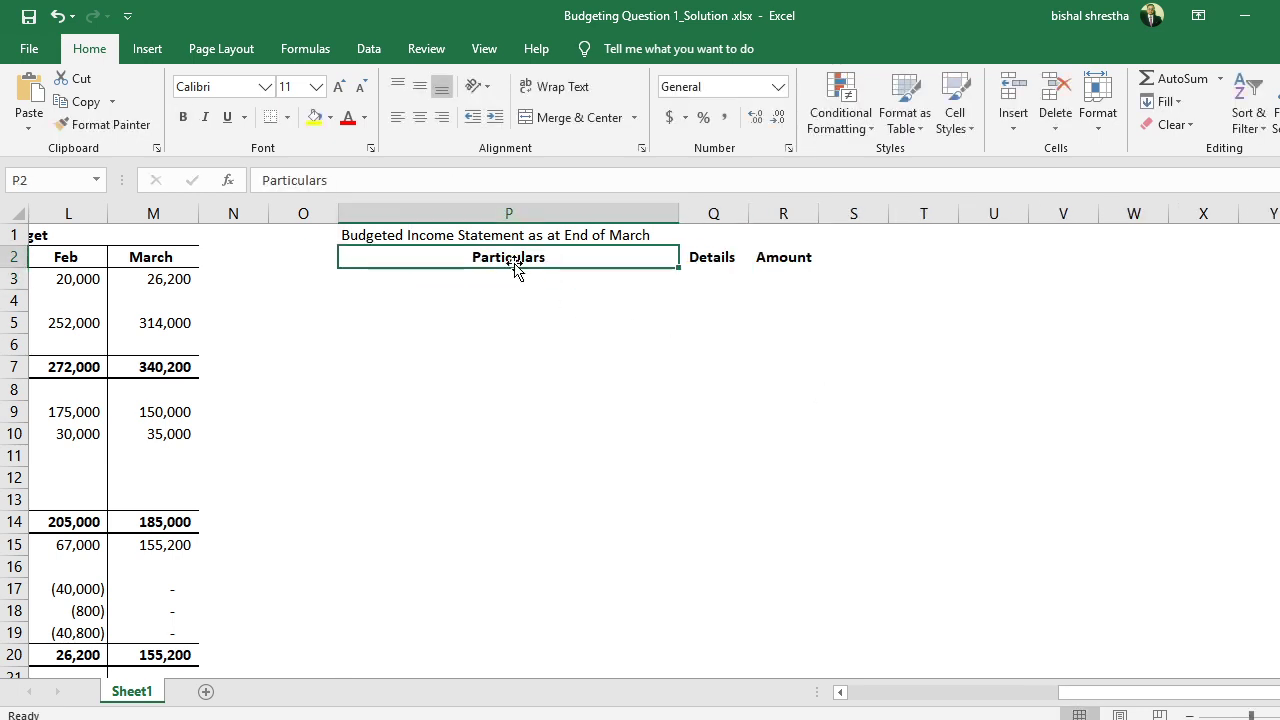
left_click(398, 118)
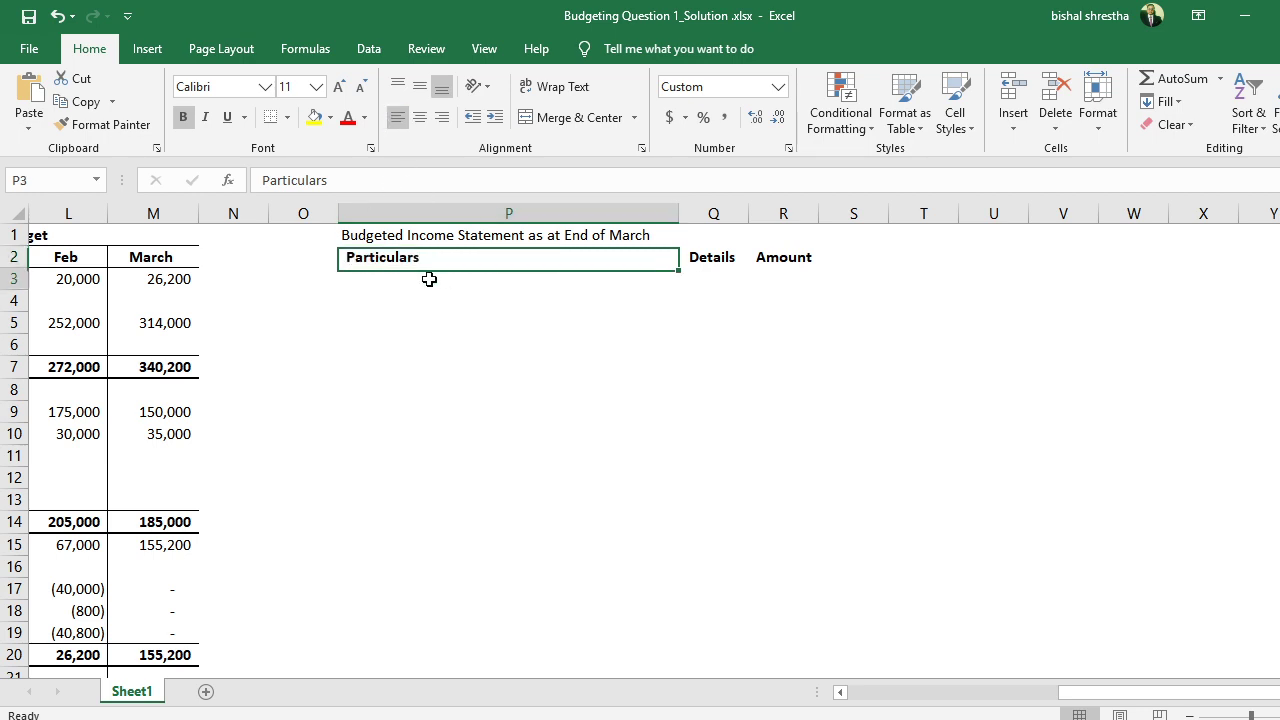
left_click(430, 280)
Merge and center the income statement title across cells P1 to R1.
left_click_drag(400, 236, 806, 232)
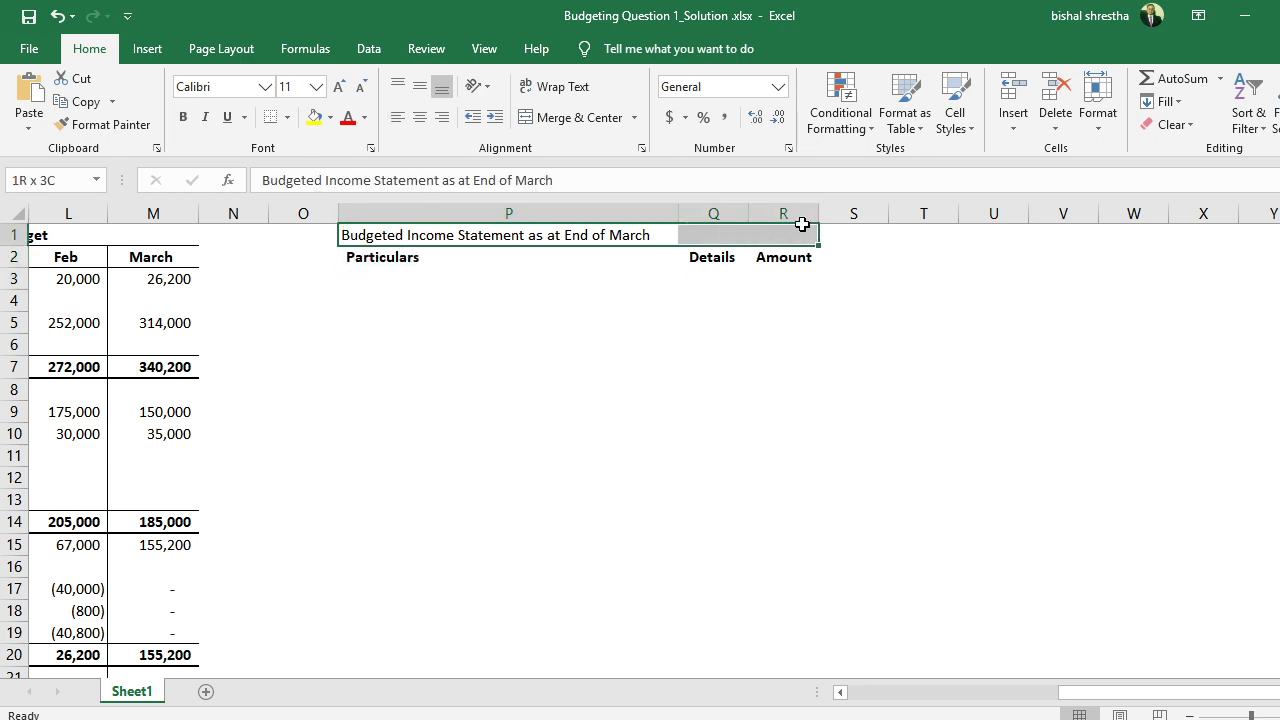
left_click(567, 118)
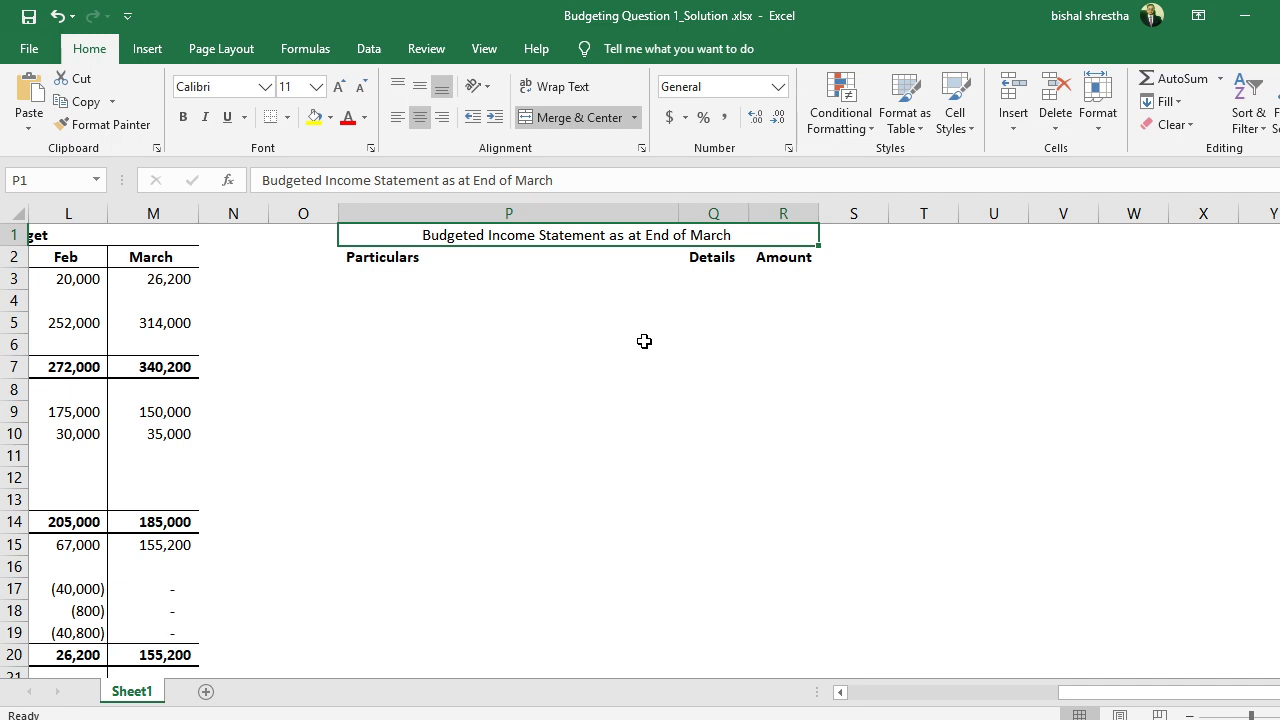
Enter "Sales Revenue (200,000+300,000+350,000)" in cell P3, taking the January to March sales figures from the question PDF.
left_click(506, 281)
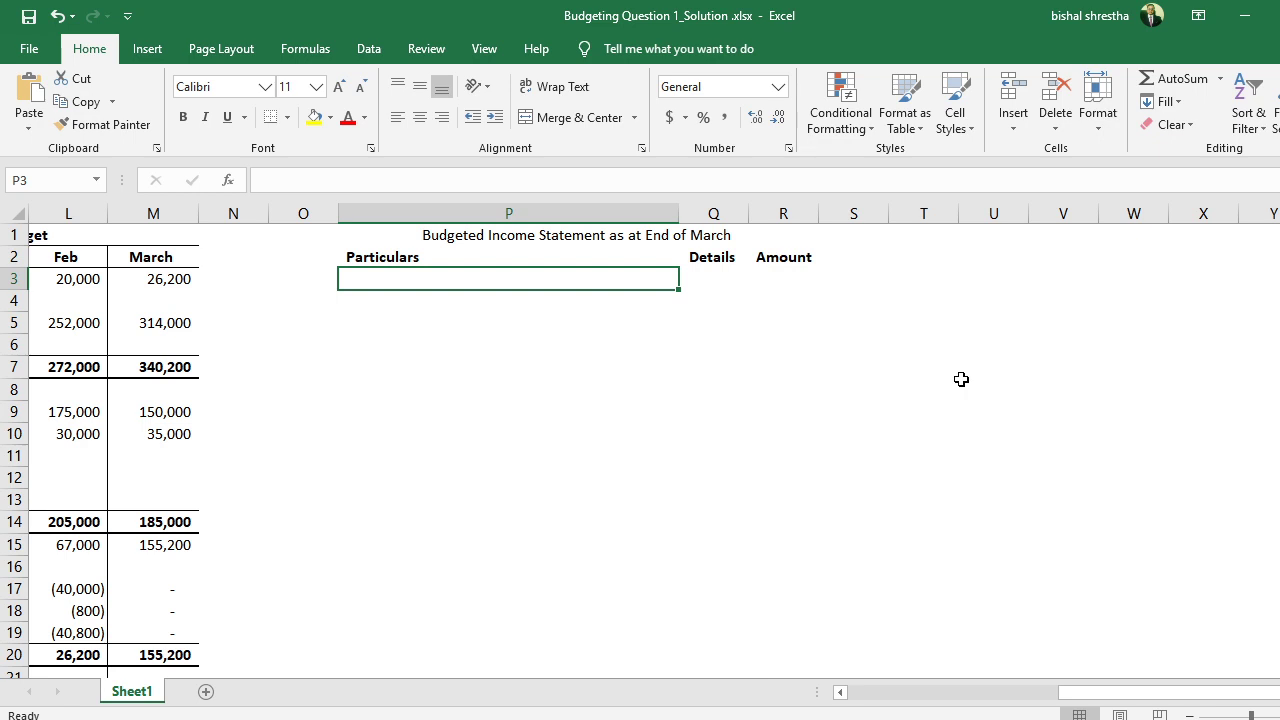
type("Sa")
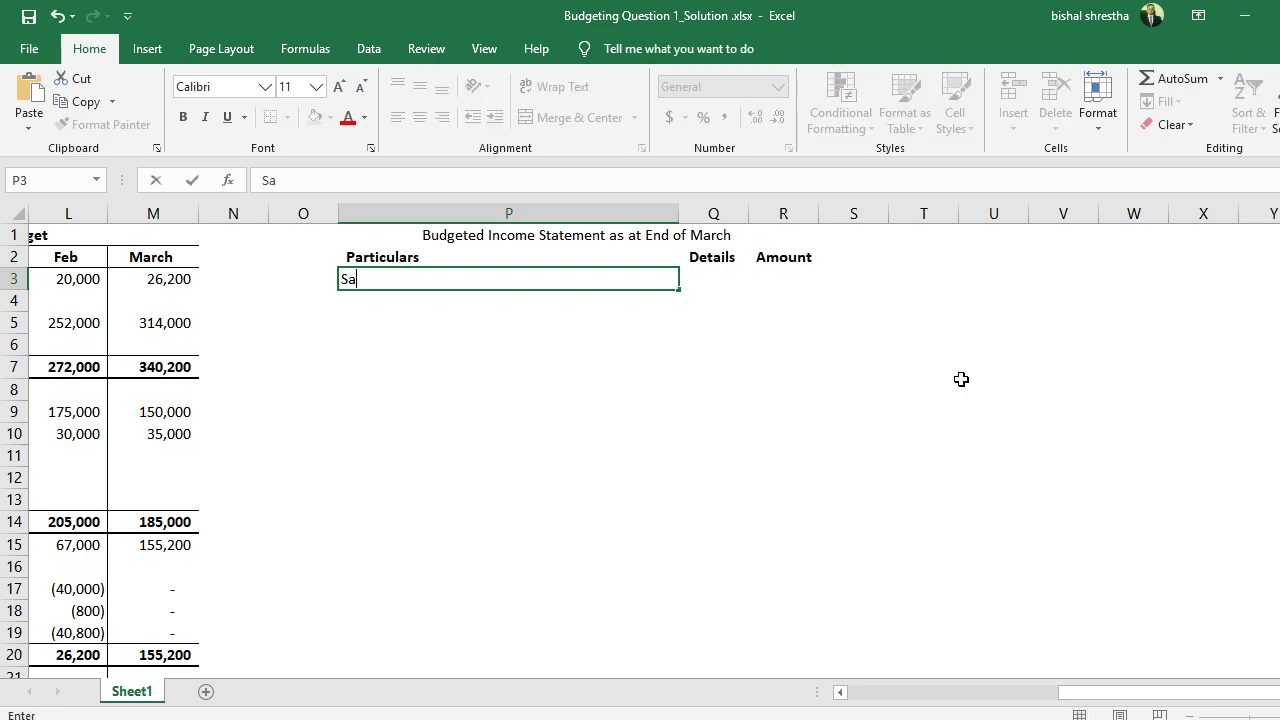
type("les Revenue ")
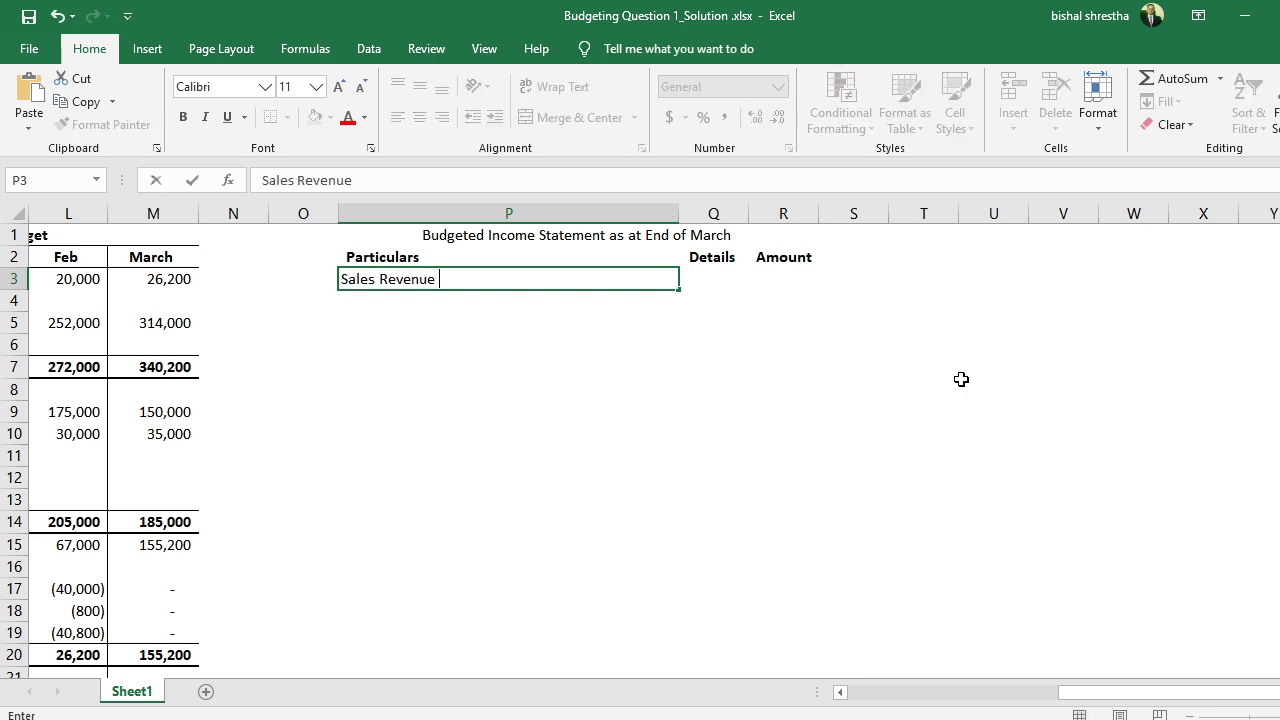
type("(")
key("alt+Tab")
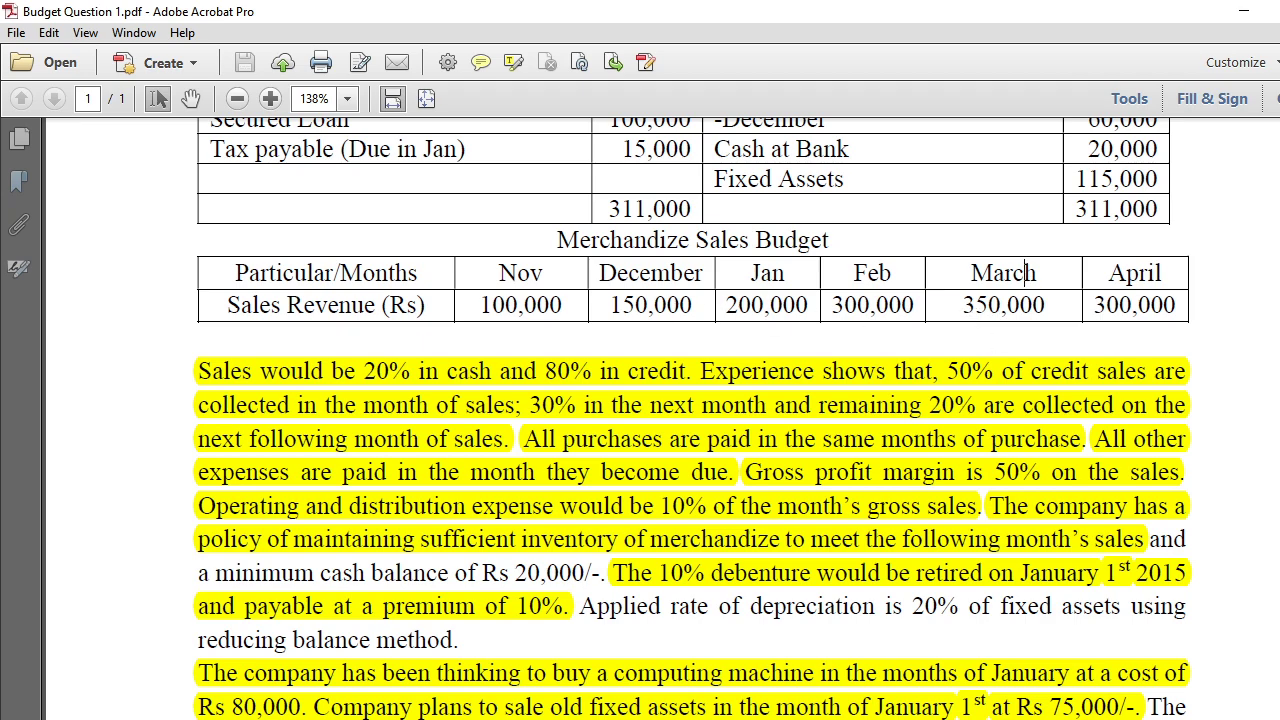
key("alt+Tab")
type("200,000+")
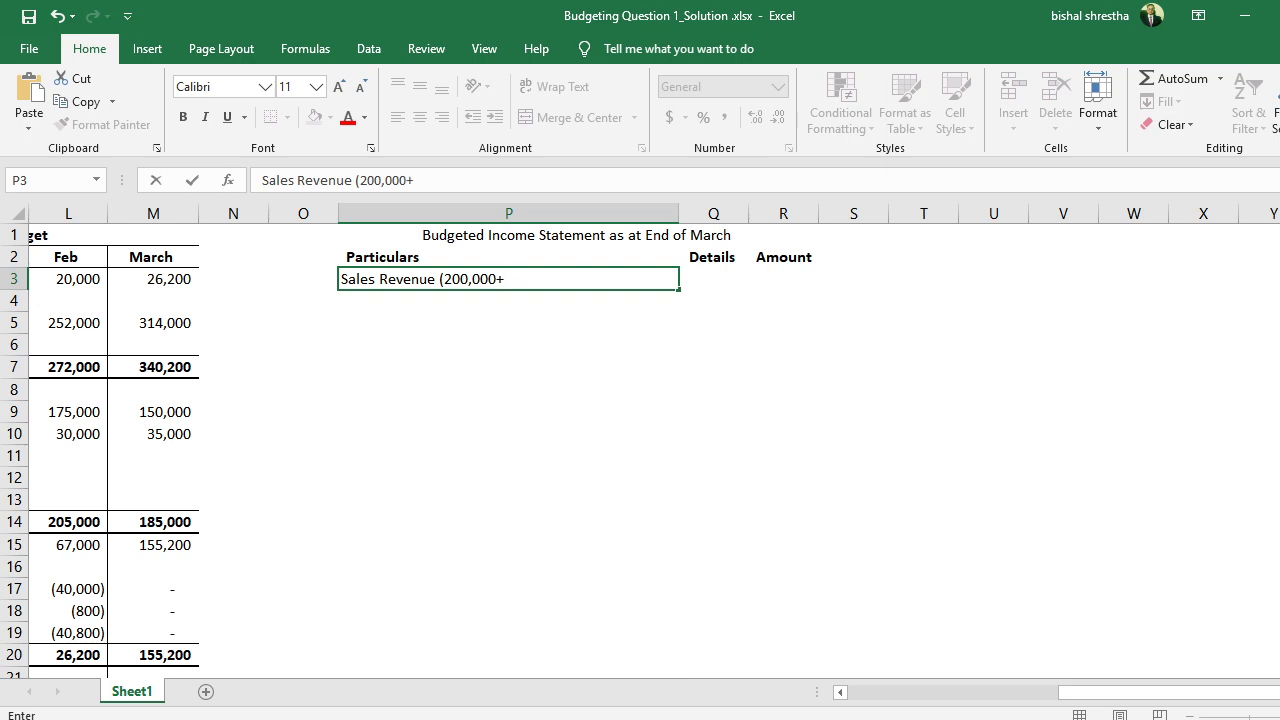
type("300,000+350")
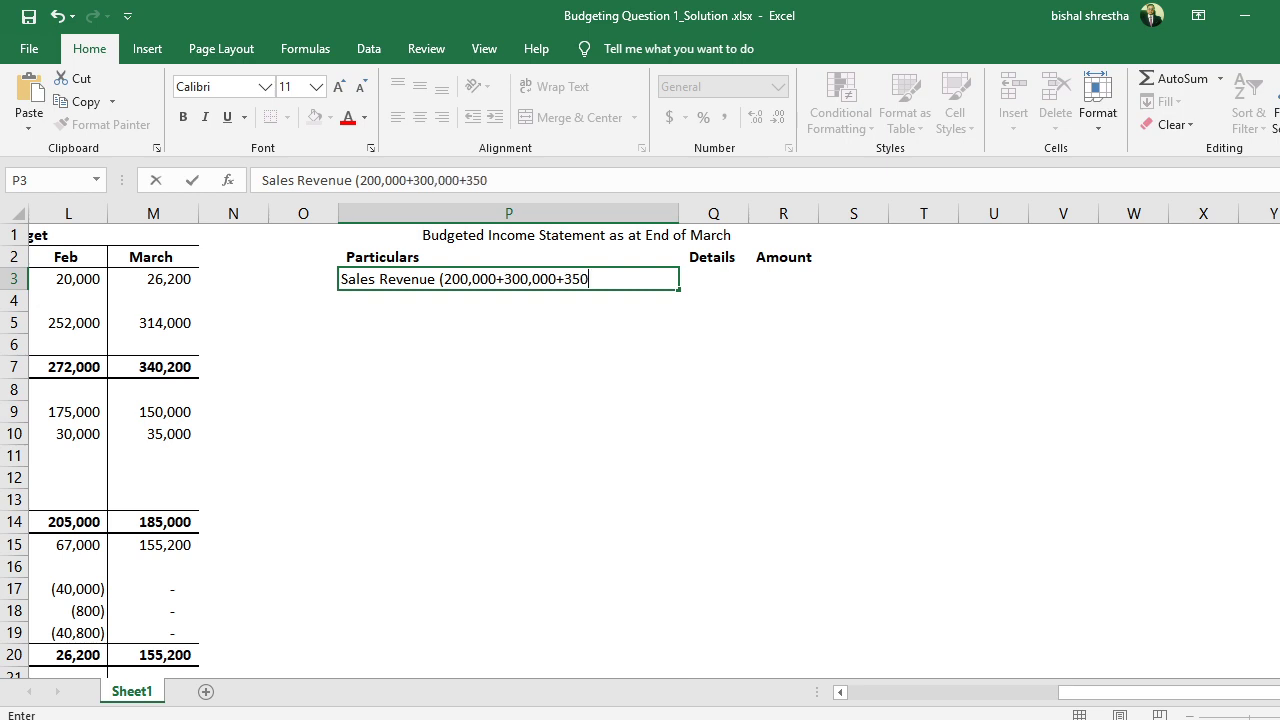
type(",000)")
key("Return")
left_click(713, 279)
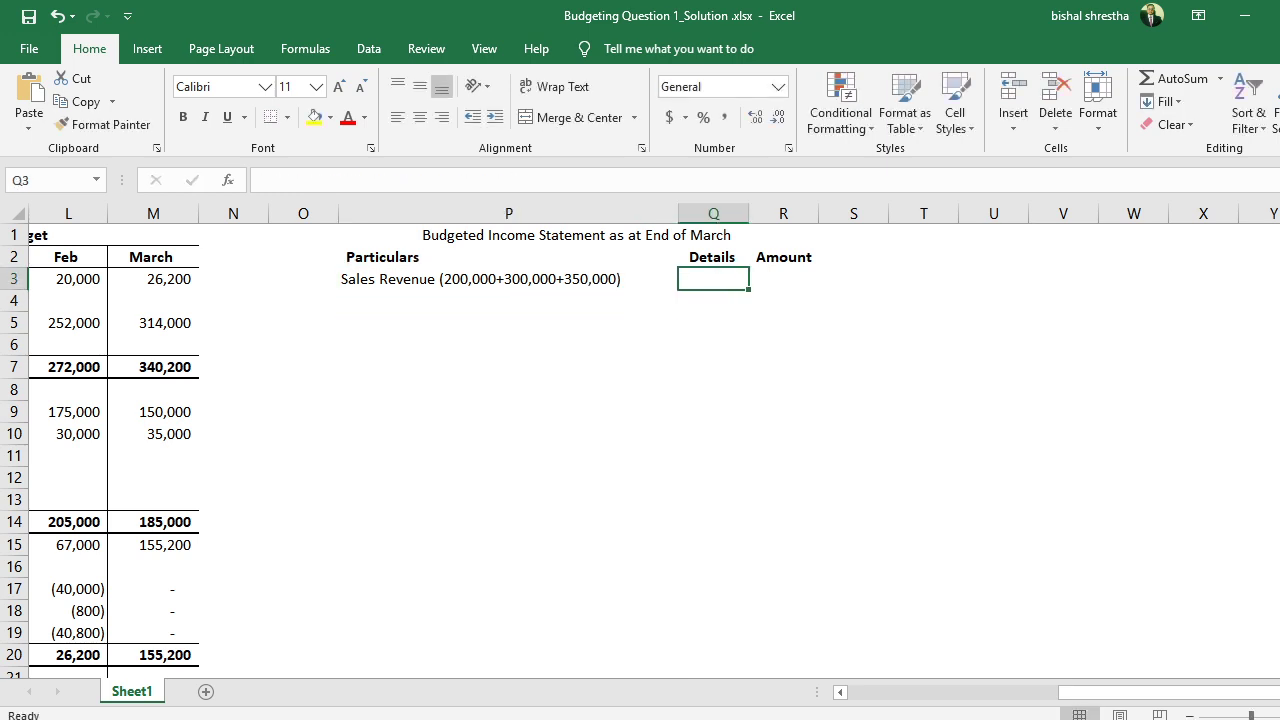
type("850")
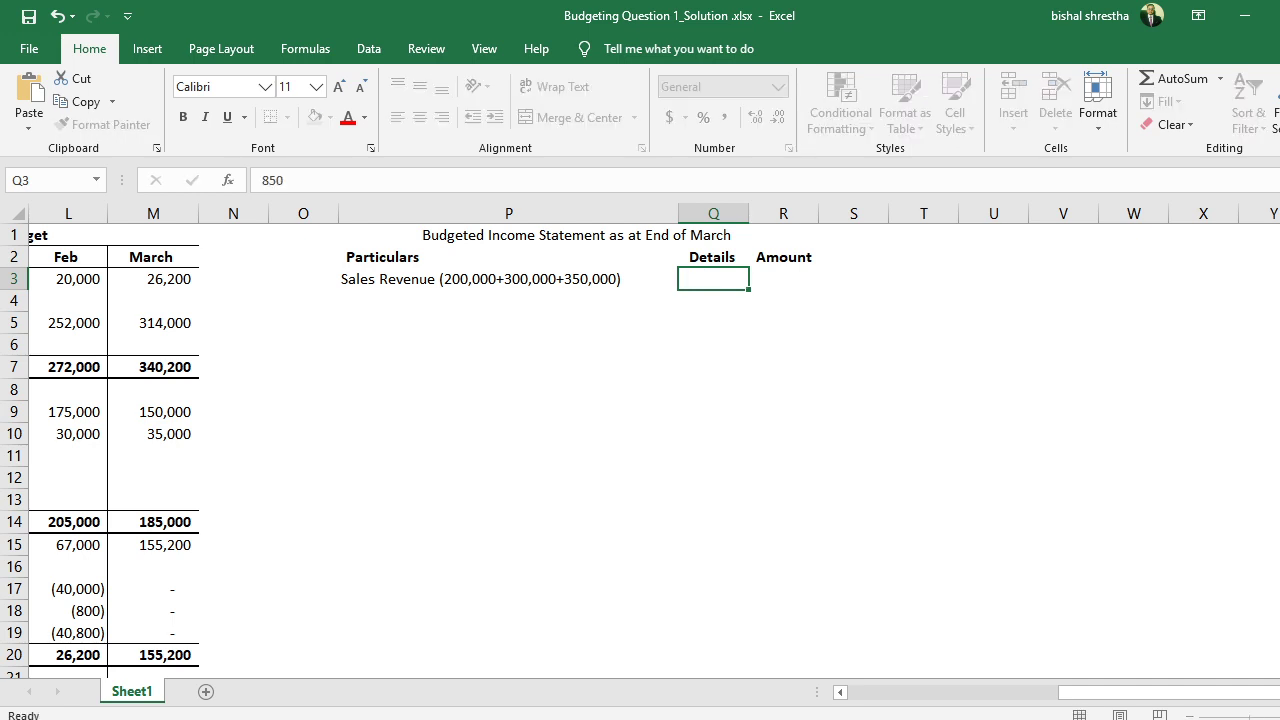
key("Escape")
Enter 850000 as the sales revenue amount in cell R3.
left_click(783, 279)
type("8")
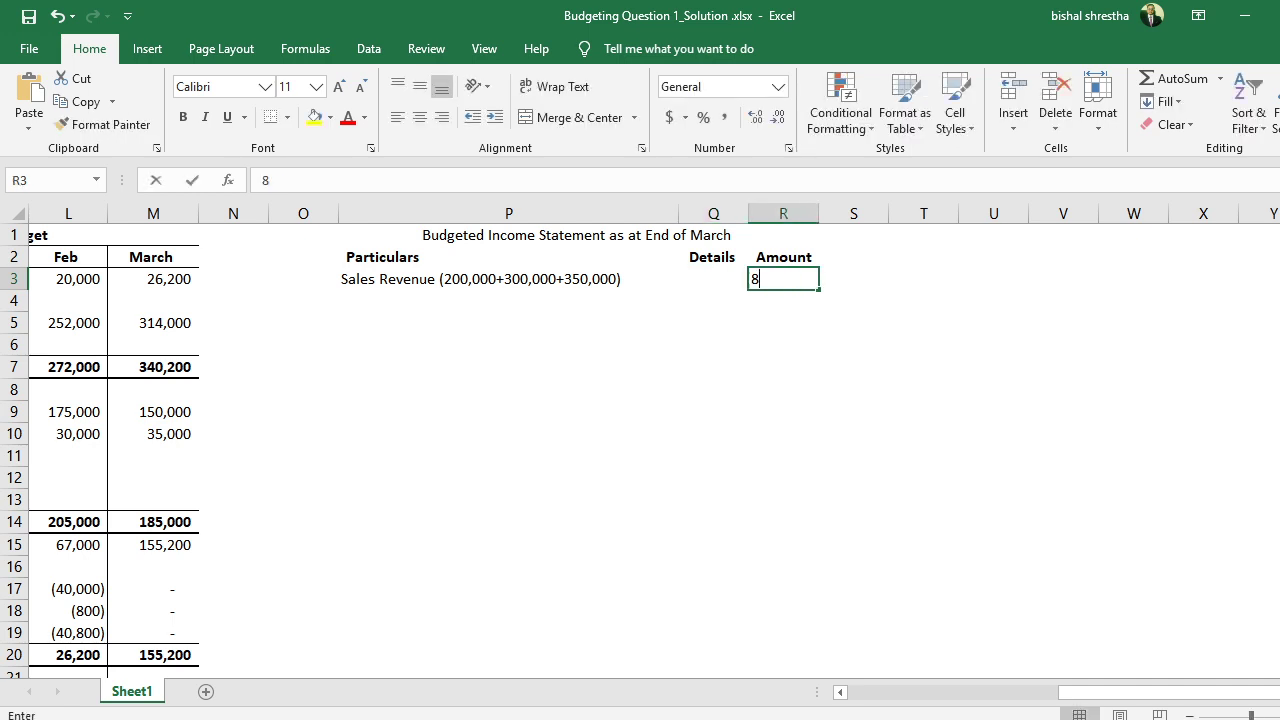
type("50000")
key("Return")
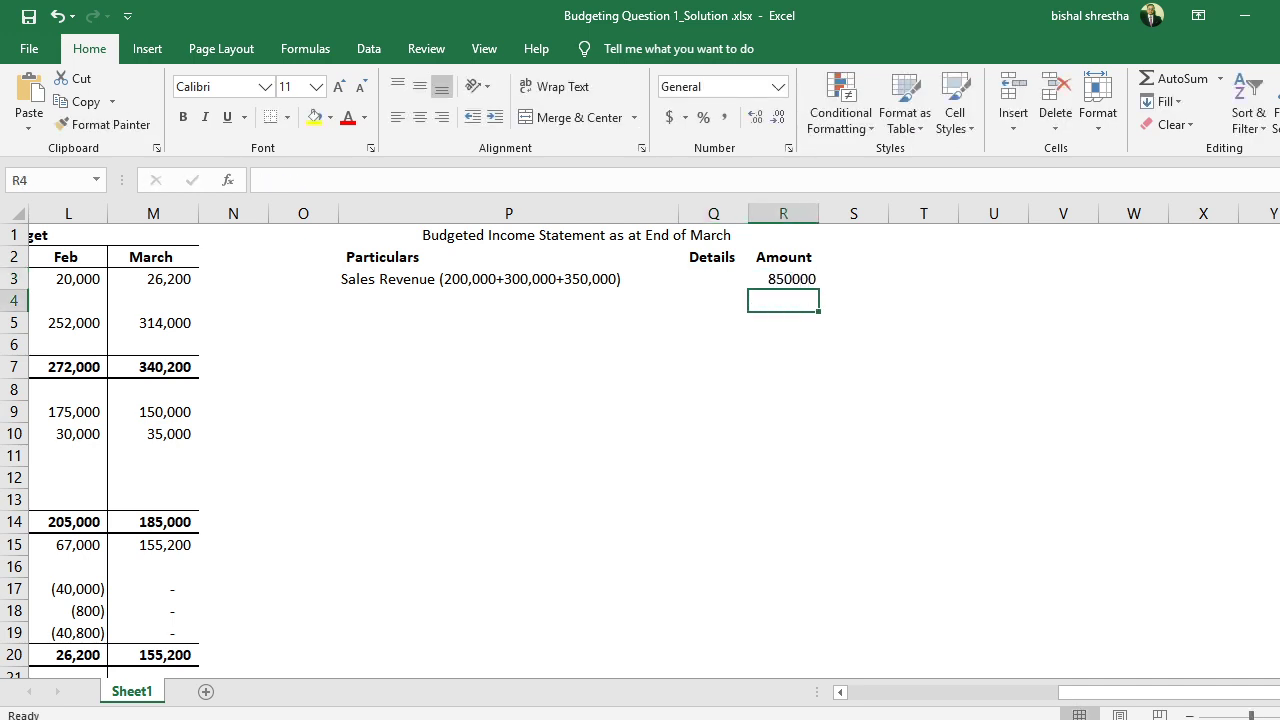
Apply comma number style to columns Q and R and remove the decimals from the sales revenue amount in R3.
left_click_drag(723, 213, 790, 213)
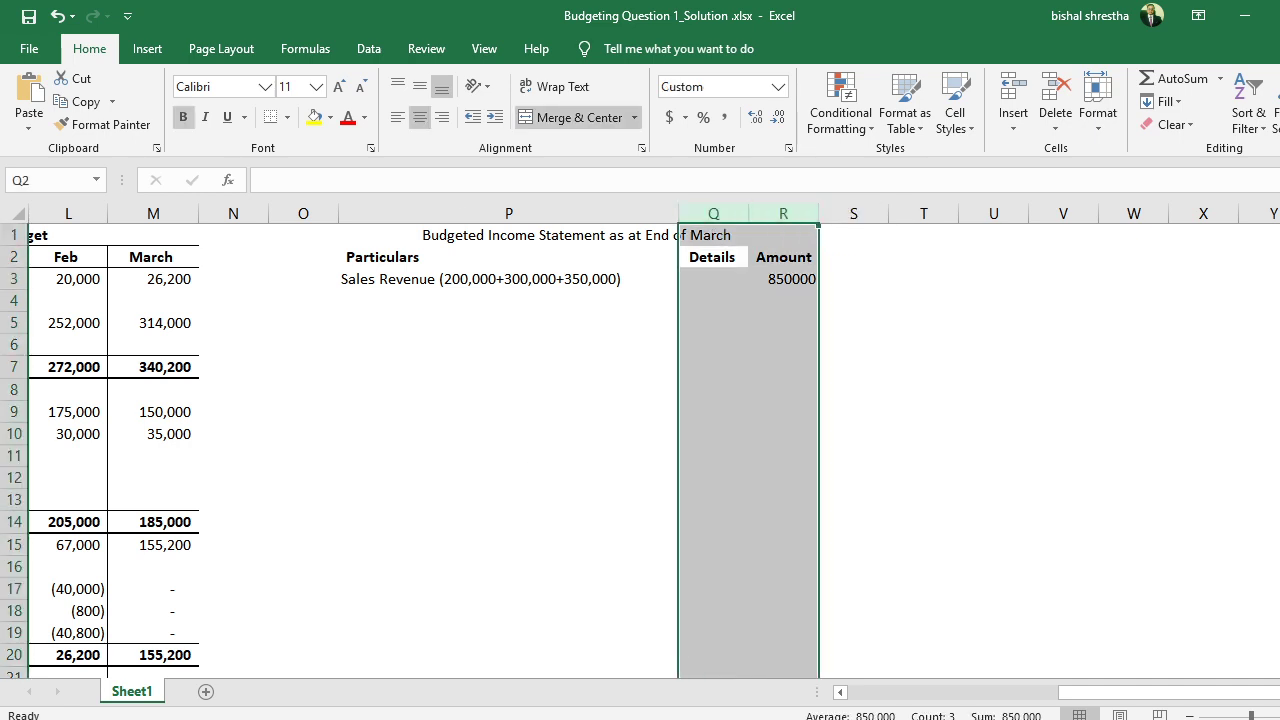
left_click(724, 117)
left_click(815, 283)
left_click(779, 117)
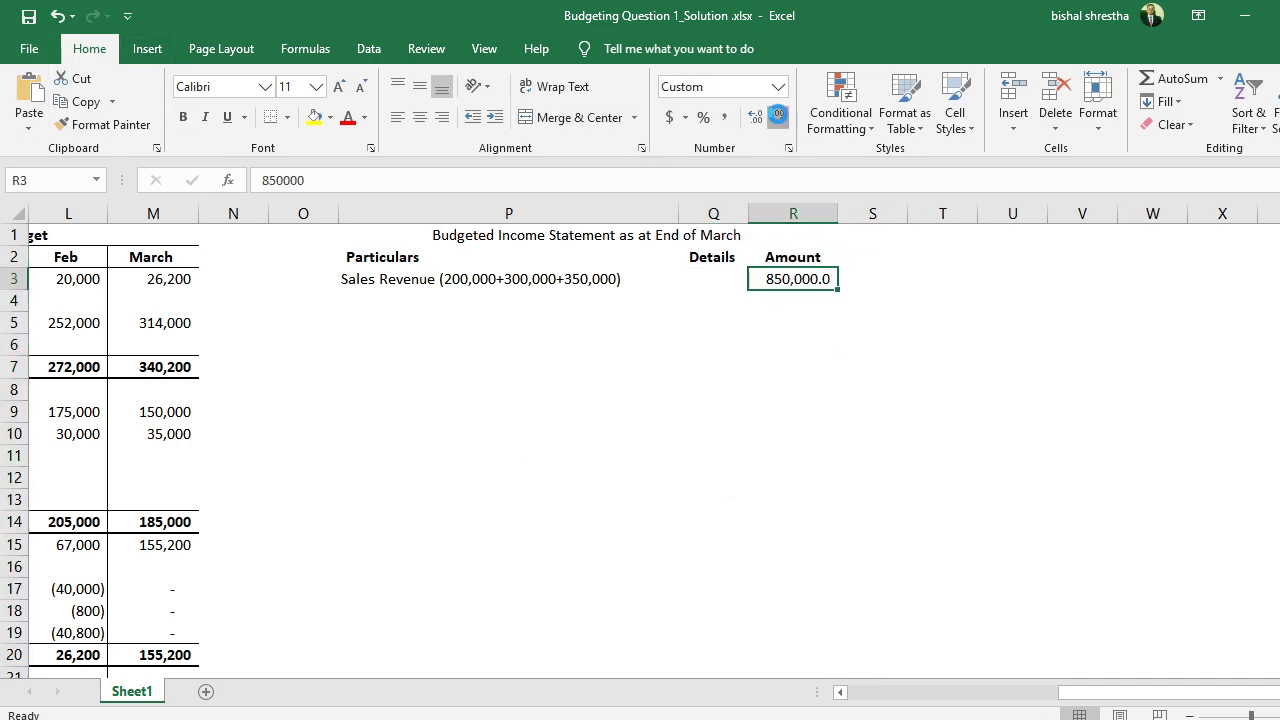
left_click(779, 117)
left_click(486, 304)
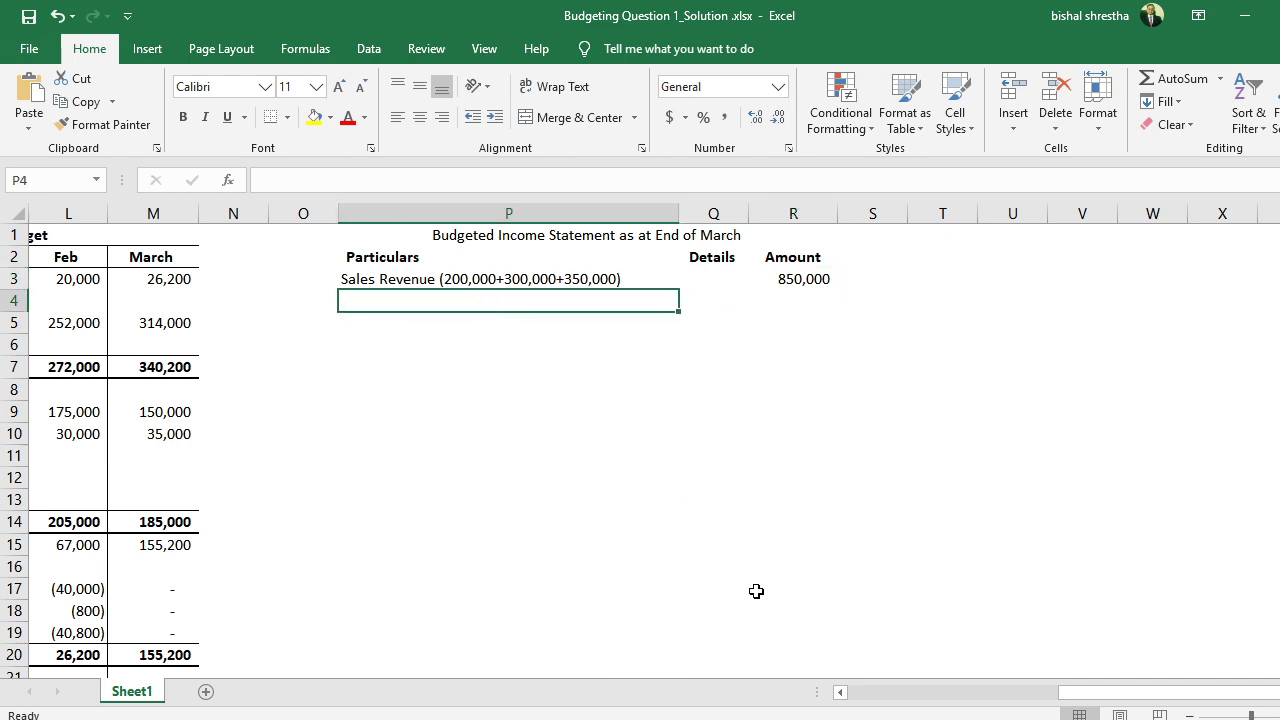
Enter the label "Less: Cost of Goods Sold" in cell P4.
type("Less: Cs")
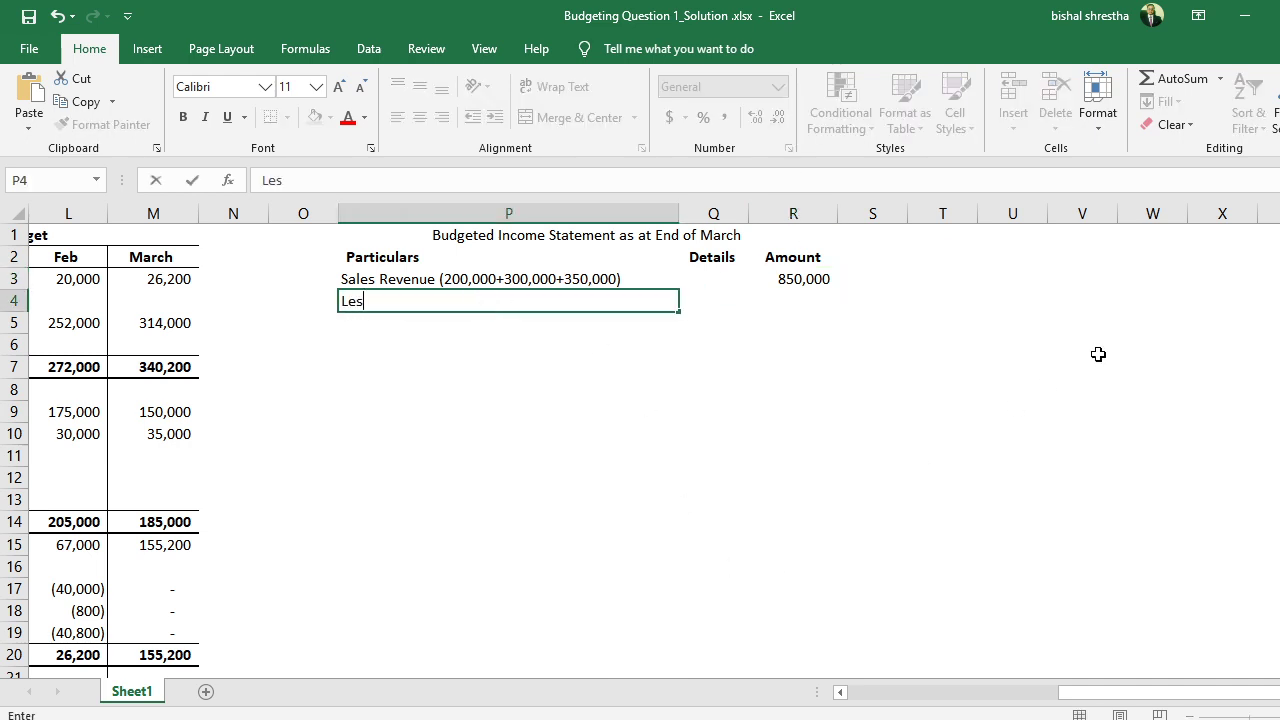
key("BackSpace")
type("os a")
key("BackSpace")
key("BackSpace")
type("t og")
key("BackSpace")
type("f Goods")
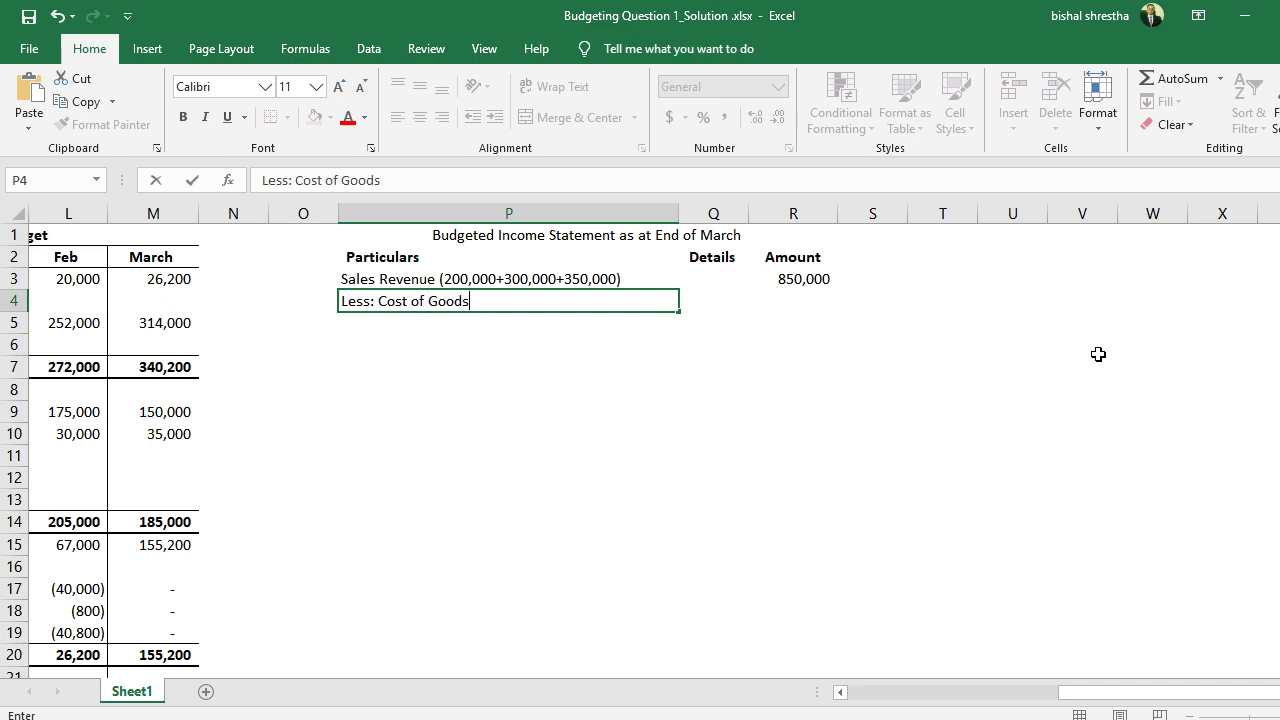
type(" Sold")
key("Return")
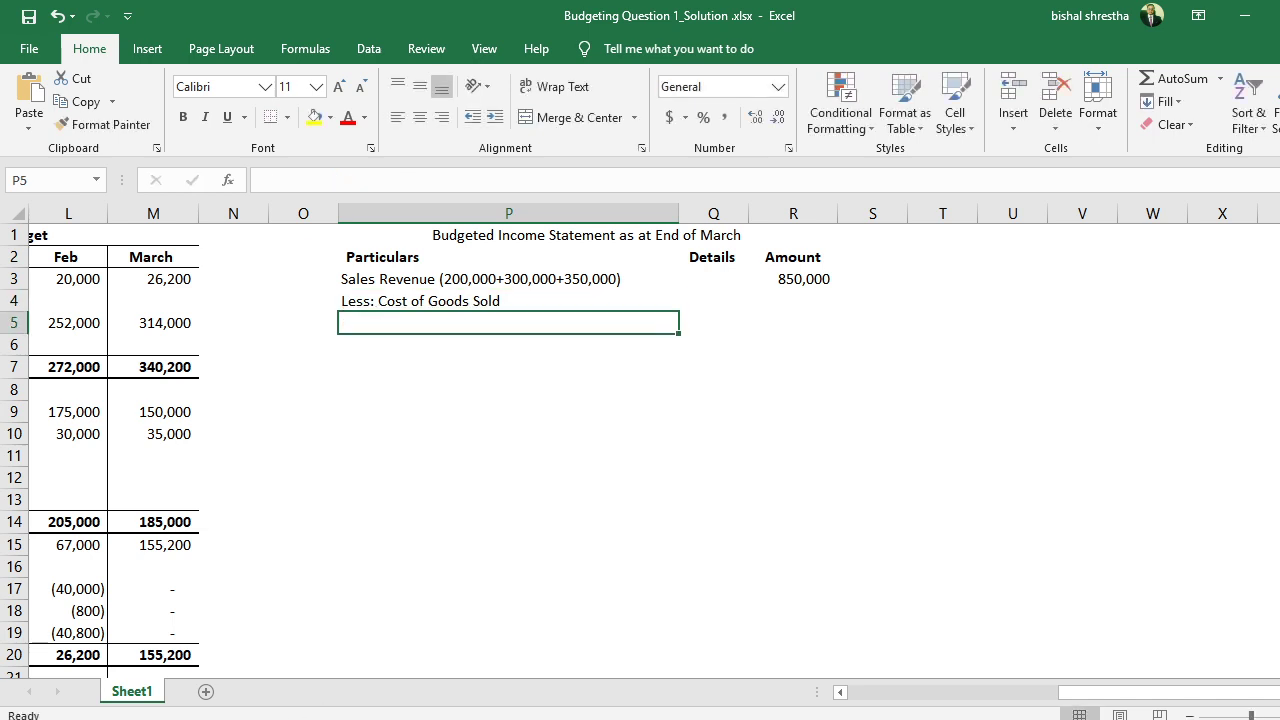
Switch to the budget question PDF and examine the highlighted gross profit margin condition.
key("alt+Tab")
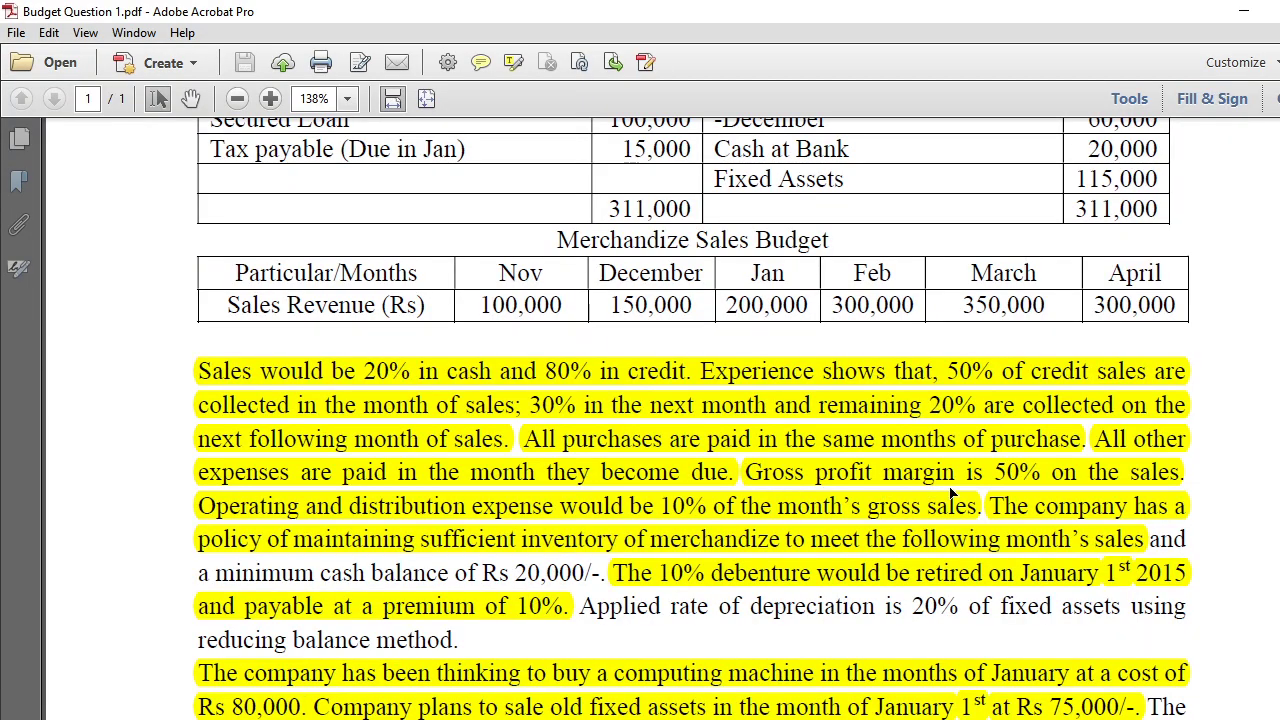
left_click(797, 481)
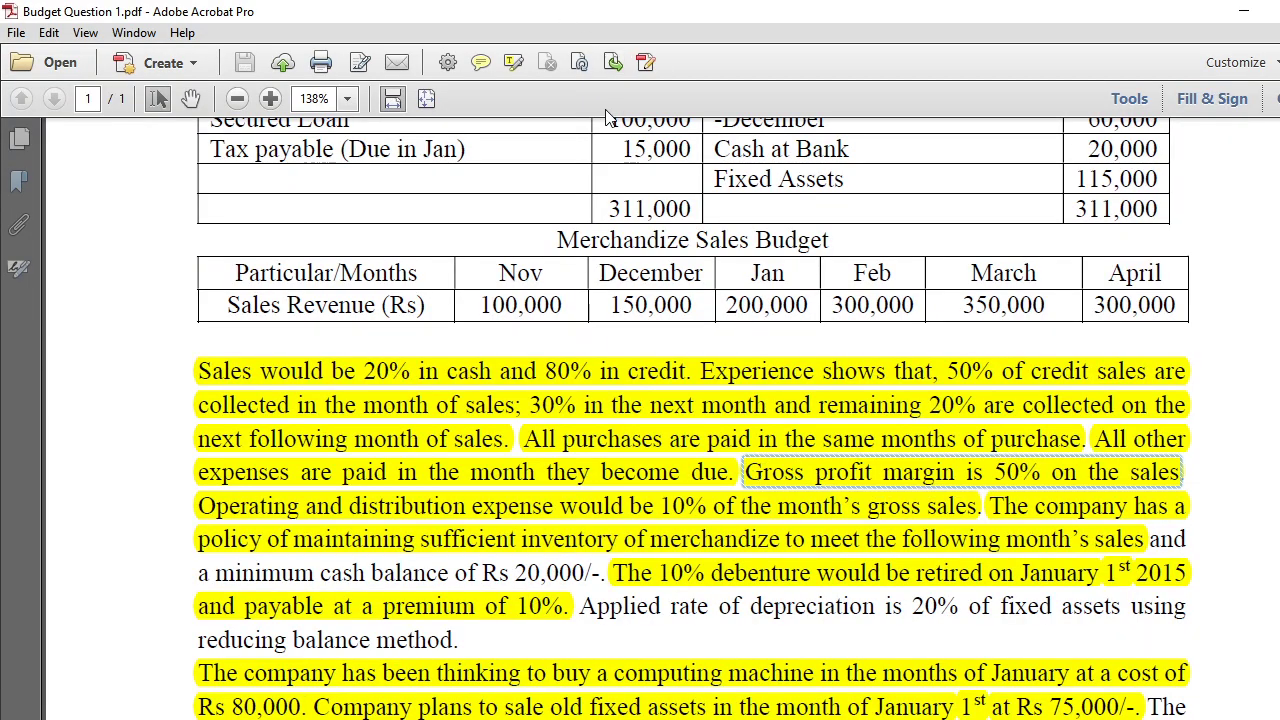
left_click(512, 64)
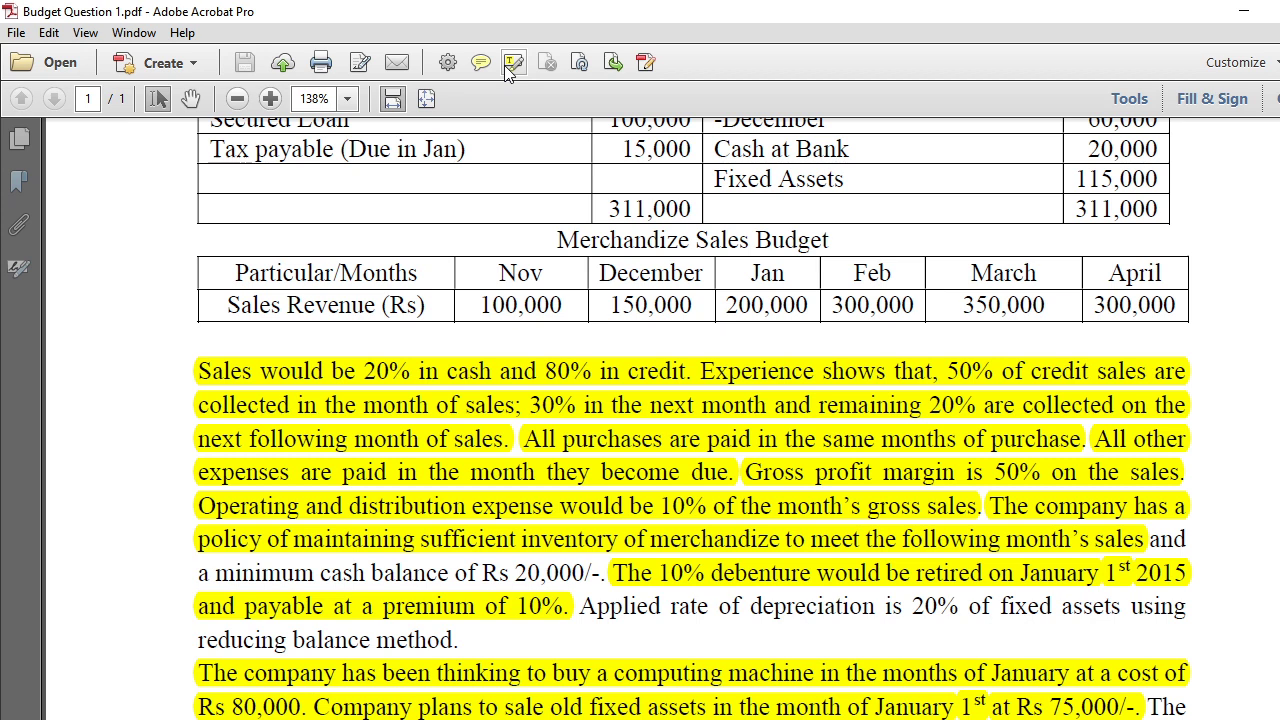
right_click(507, 70)
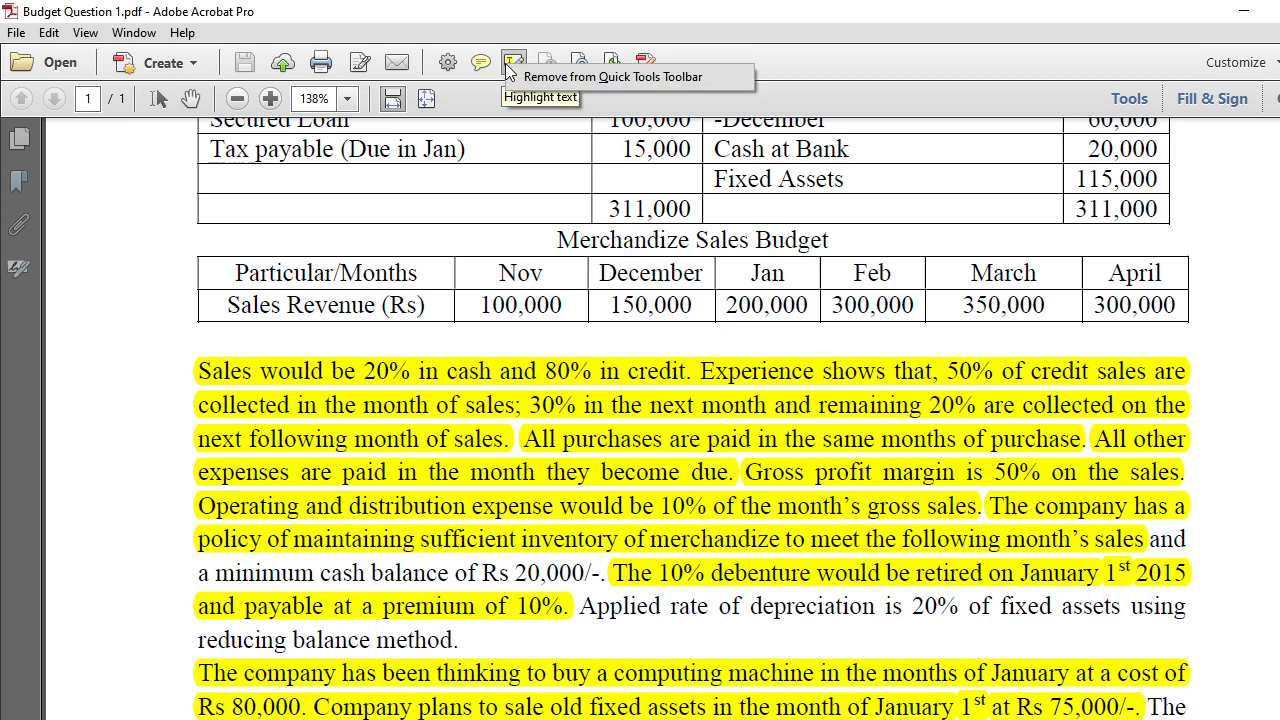
right_click(910, 478)
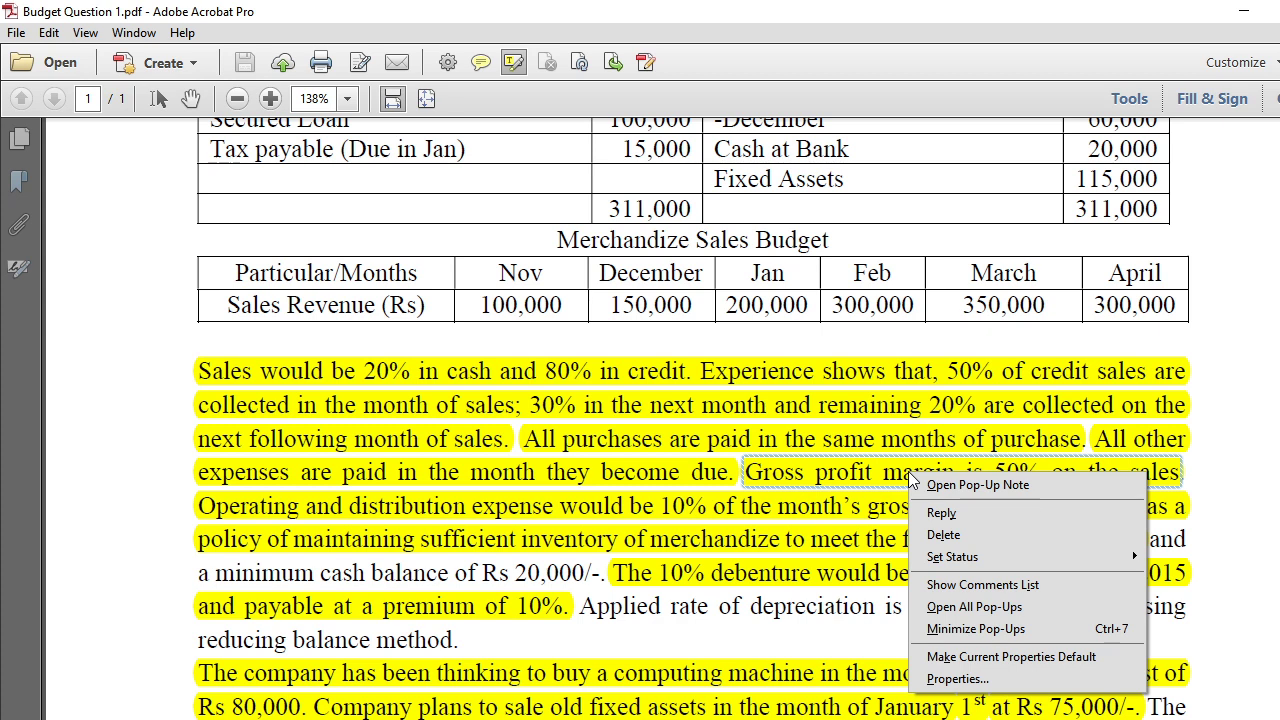
left_click(902, 482)
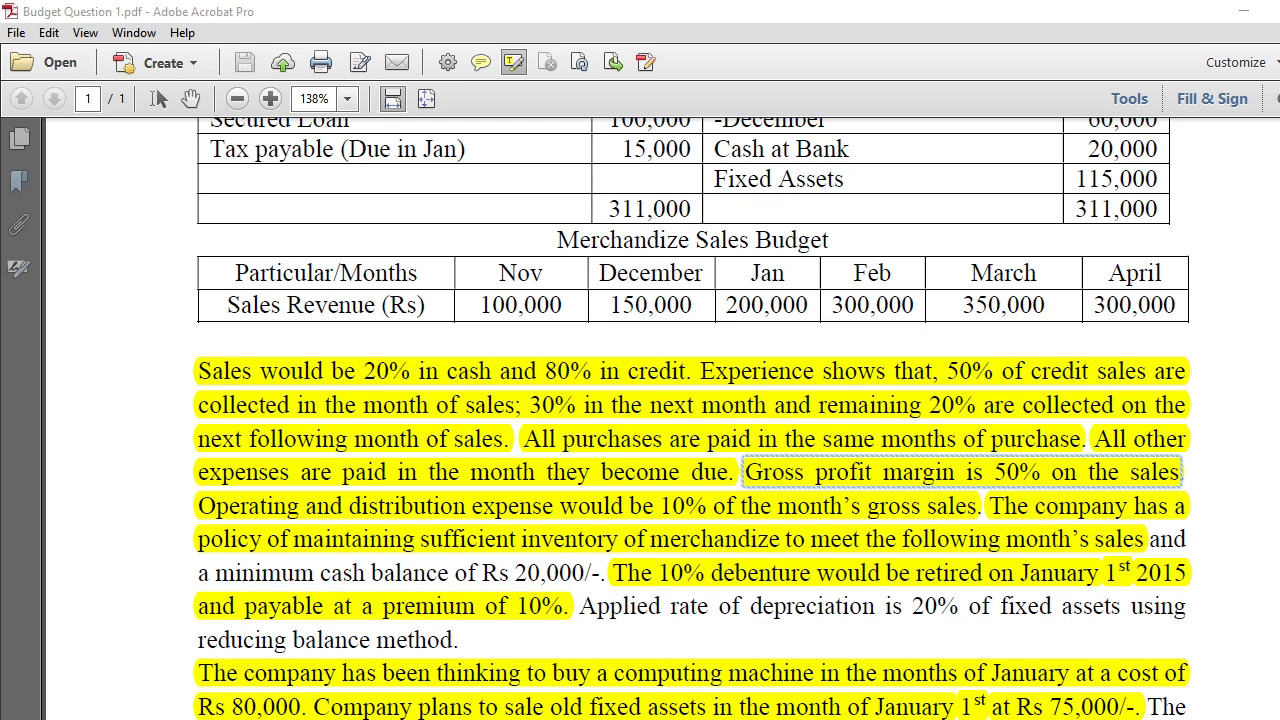
Switch to the Key Notes and Working document in Word and add the line "Cost of Goods Sold Margin = 1- 0.5 =0.5 or 50%".
key("alt+Tab")
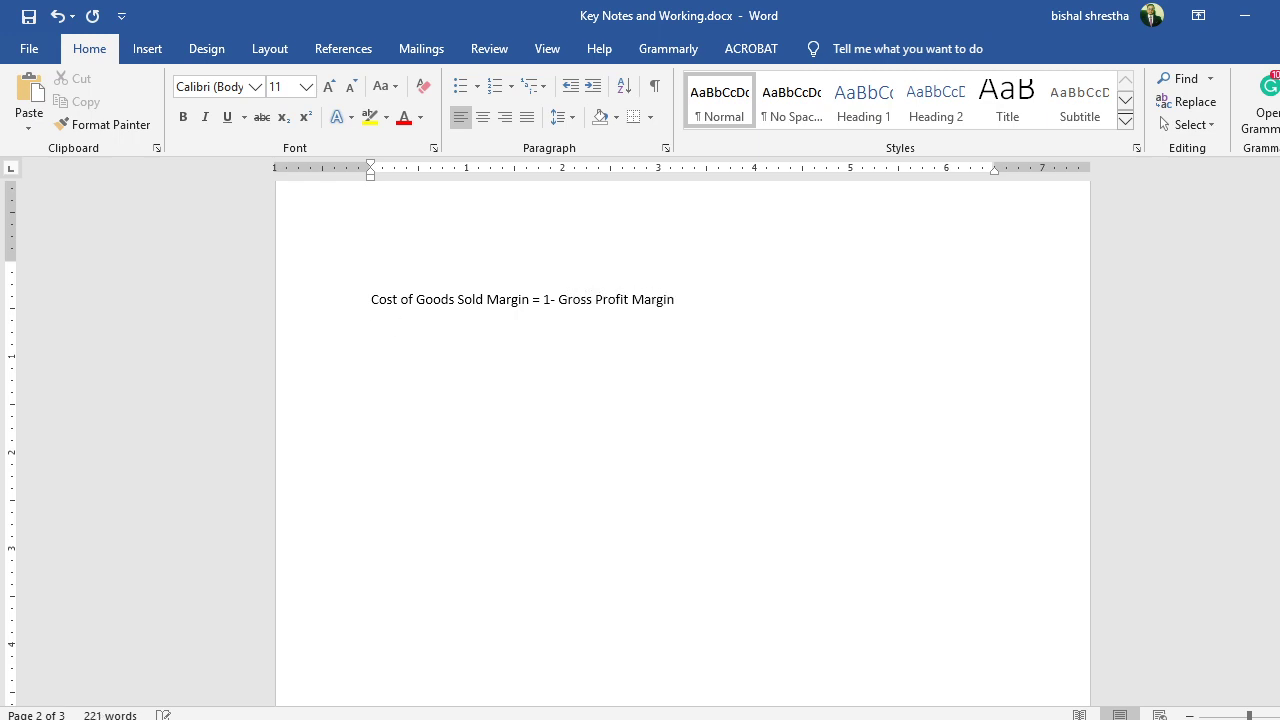
scroll(1137, 669, "up", 3)
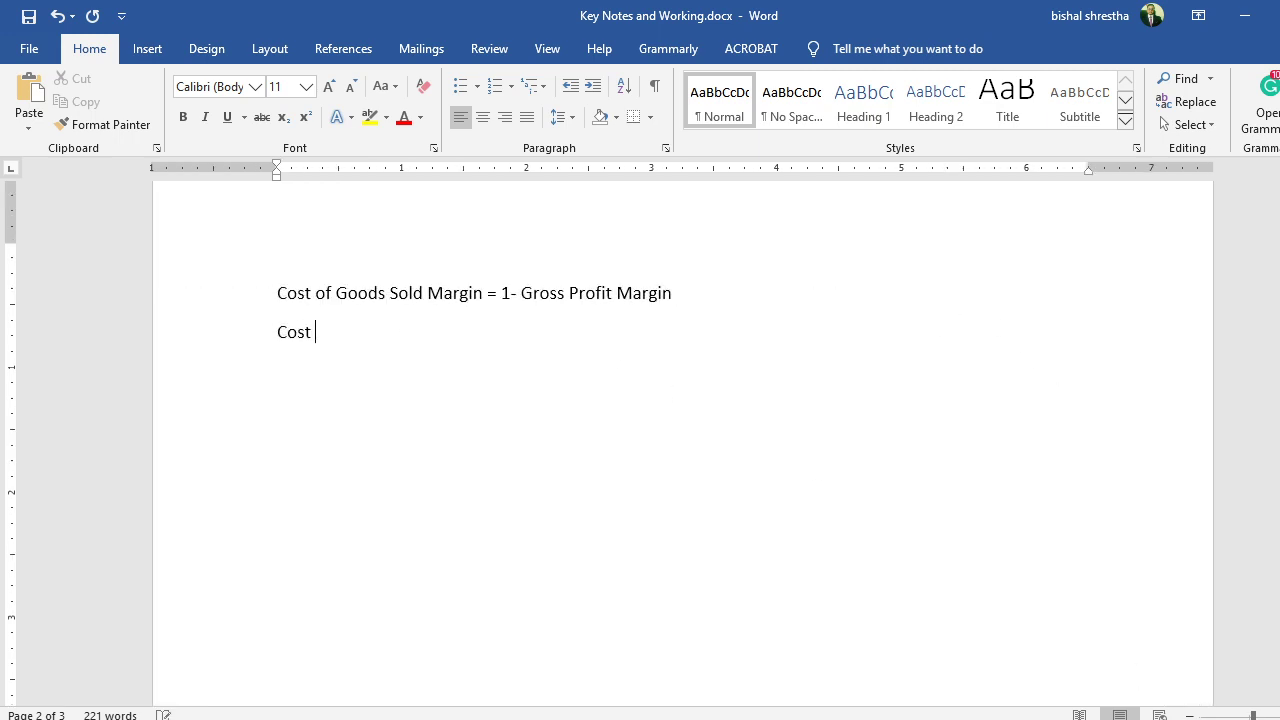
type("Goods Sold Margin = 1- 0.5 =0.5 or 50%")
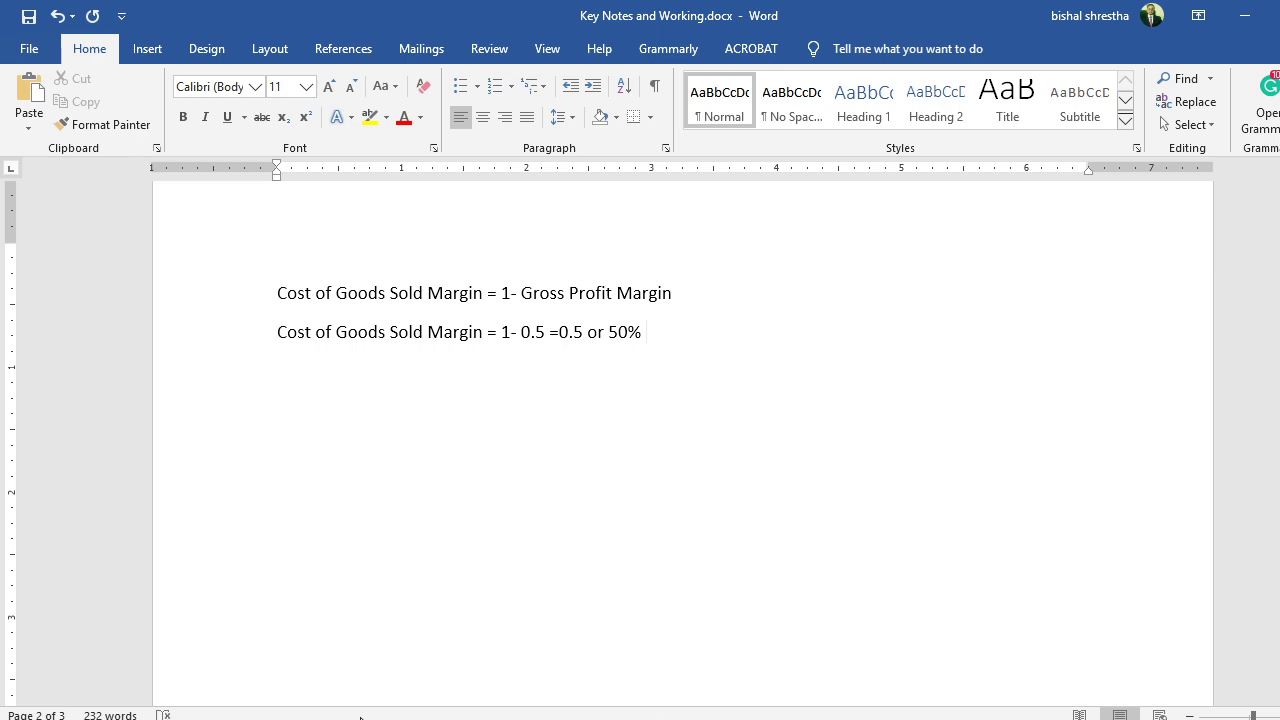
Switch back to the Excel workbook and extend the P4 label to "Less: Cost of Goods Sold @ 50%".
key("alt+Tab")
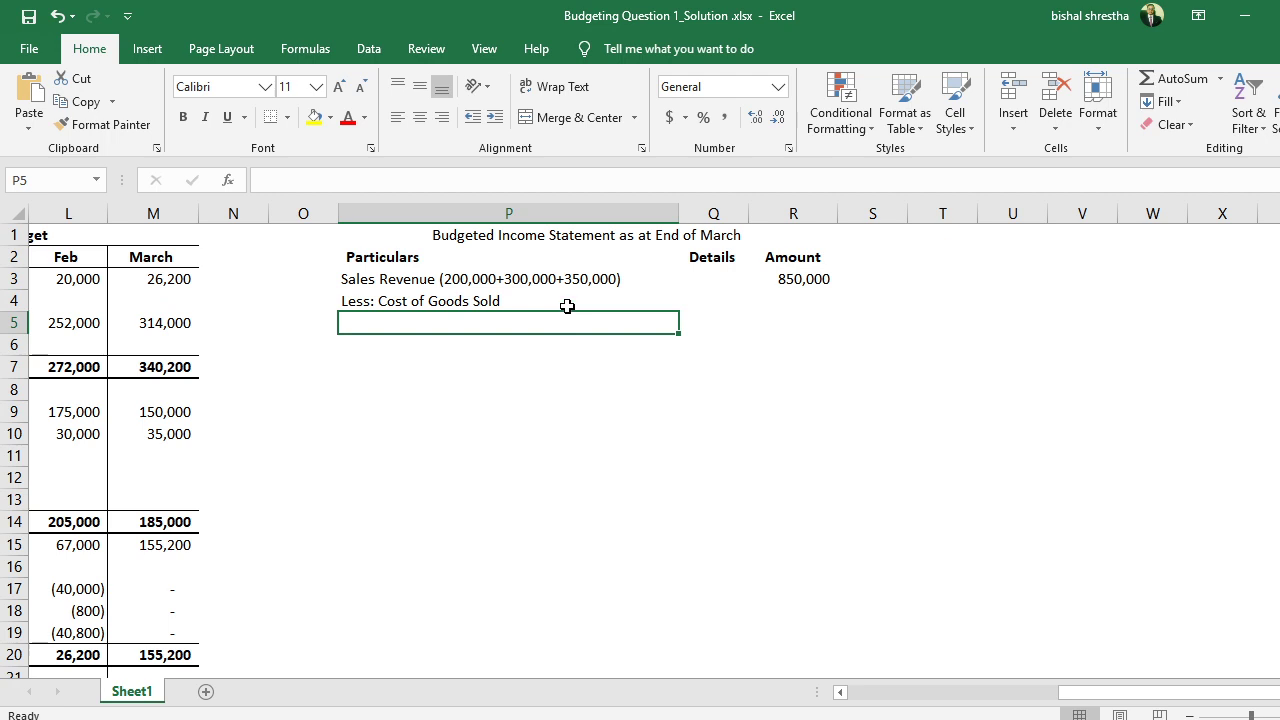
double_click(569, 303)
type("@")
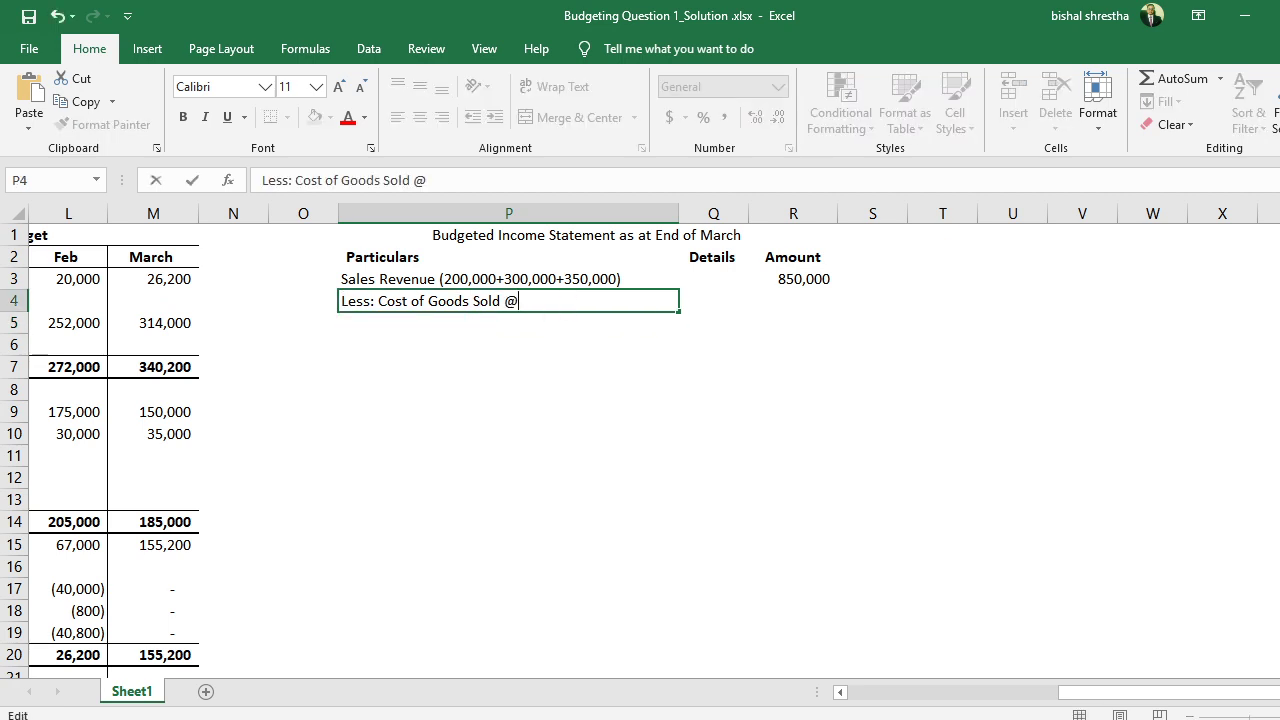
type(" 50%")
key("Return")
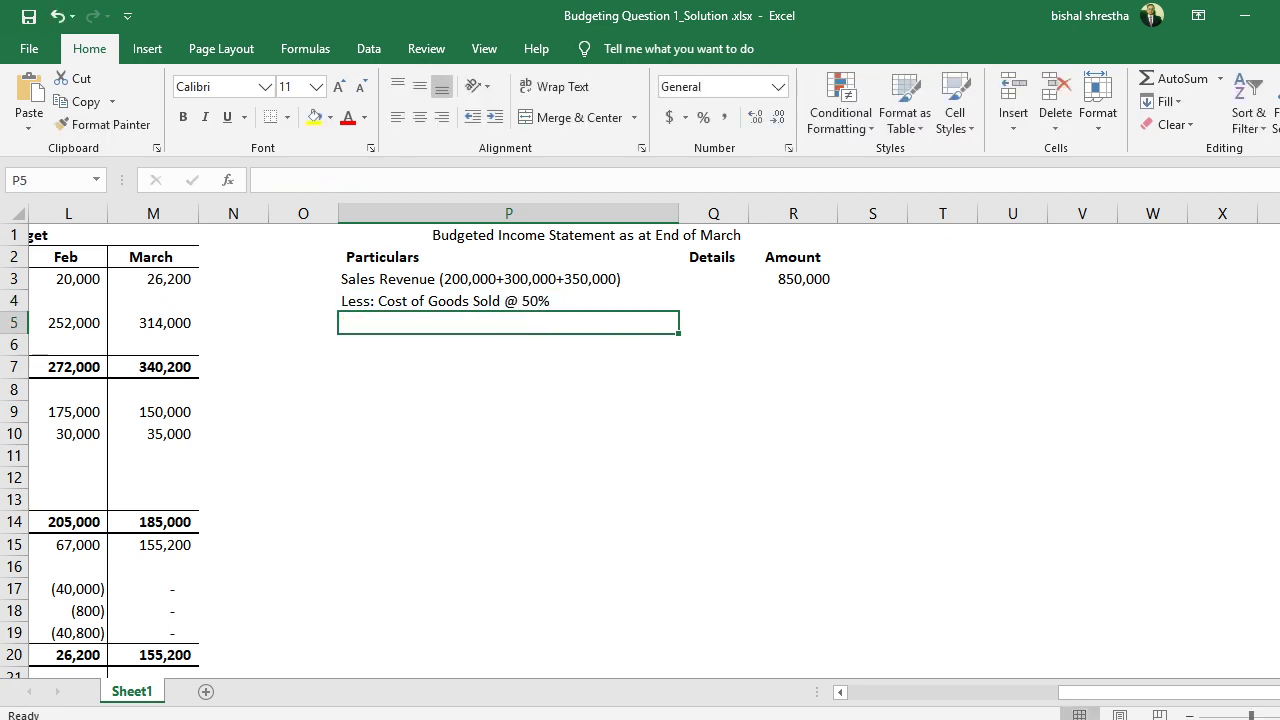
Enter a formula in R4 giving cost of goods sold as negative 50% of the sales revenue in R3.
key("Up")
key("Right")
key("Right")
type("-")
key("Up")
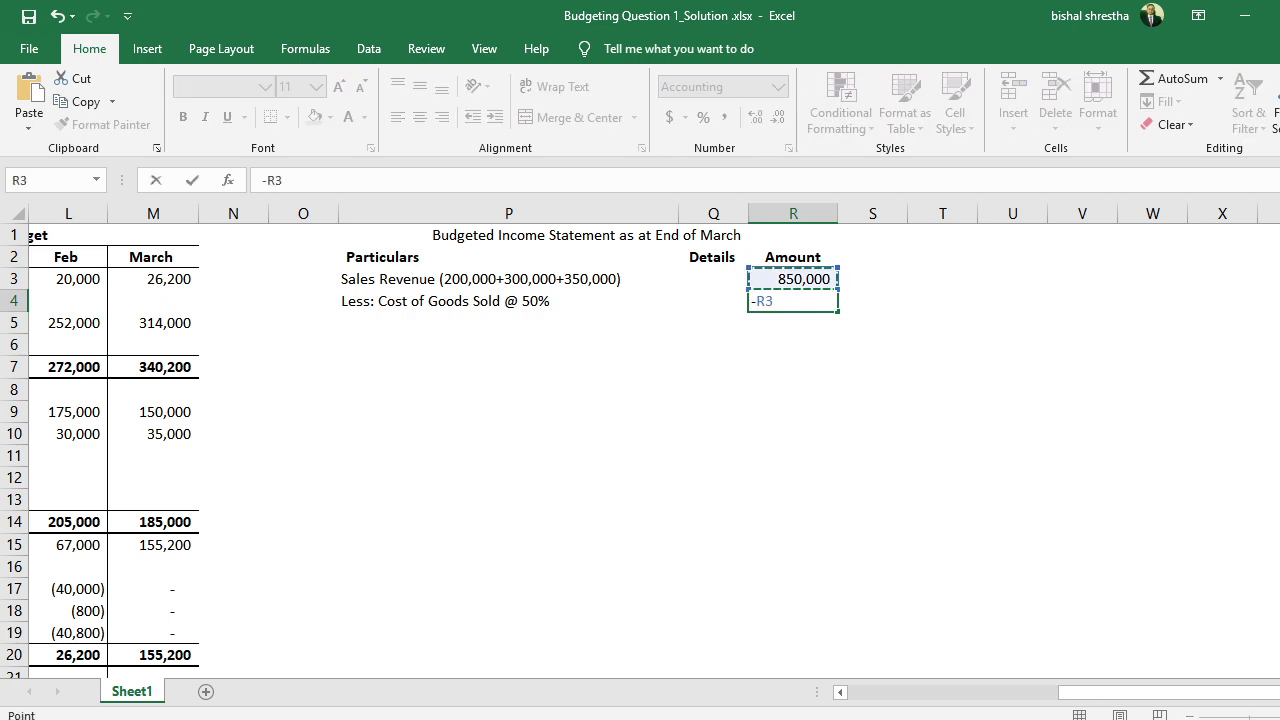
type("*")
key("Return")
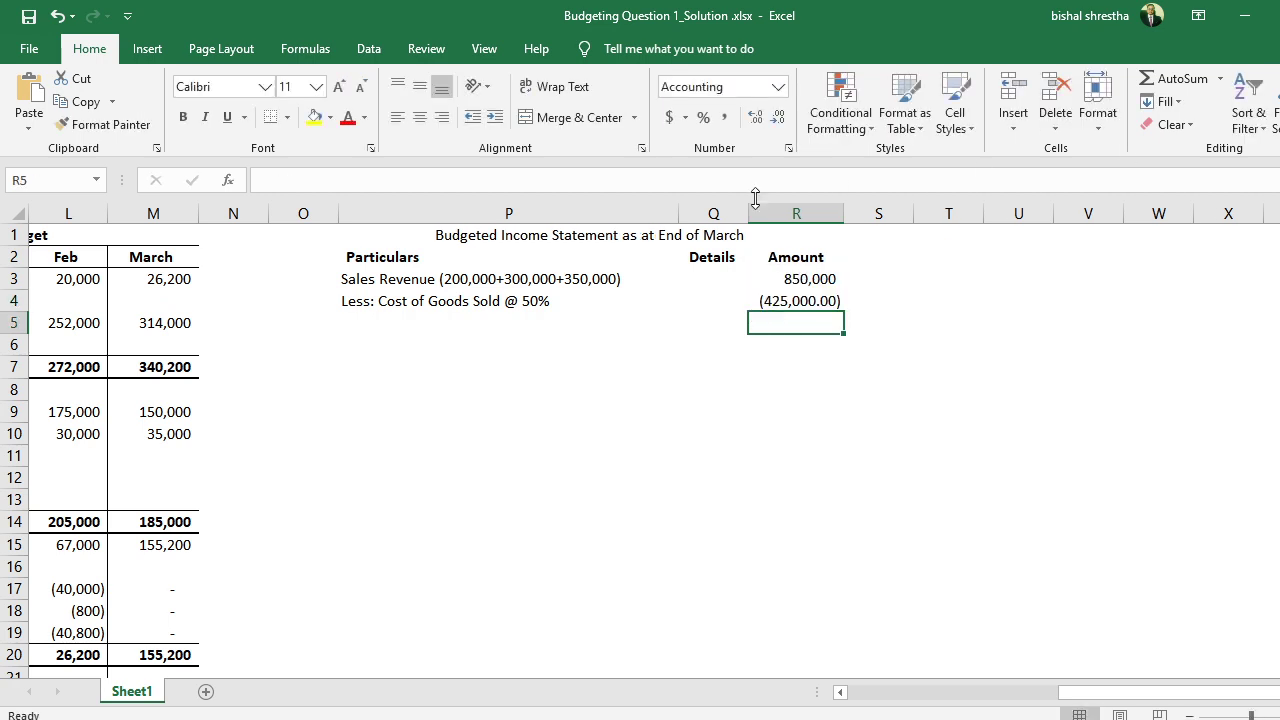
Remove the decimal places from the amounts in column R.
left_click(790, 213)
left_click(777, 117)
left_click(777, 117)
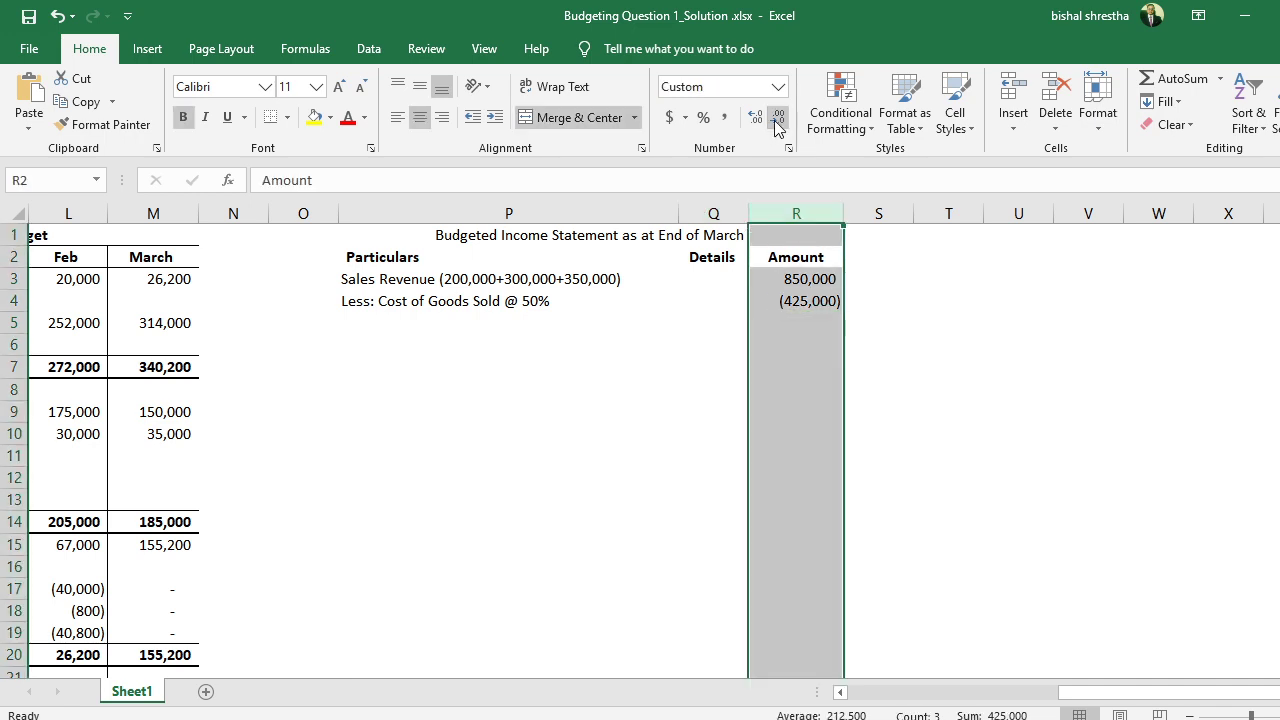
Add a "Gross Profit" row in P5 and sum the sales revenue and cost of goods sold amounts in R5.
left_click(545, 327)
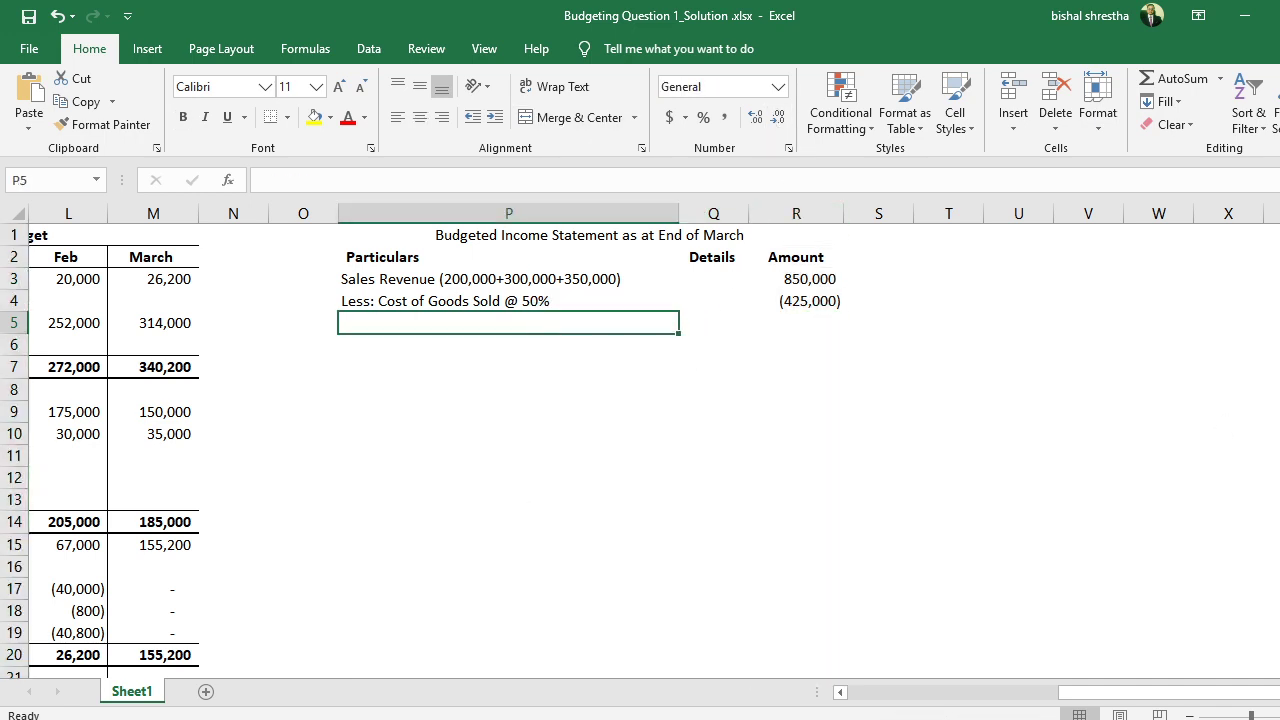
type("Gros")
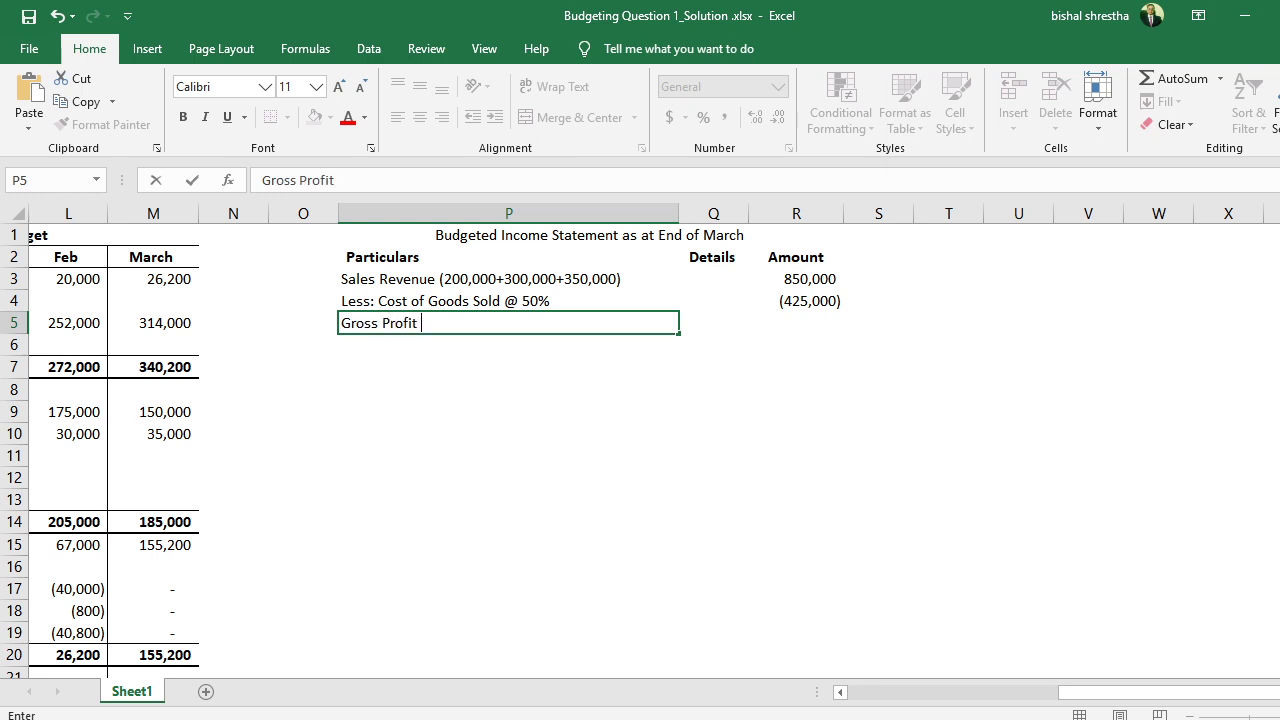
type("s Profit")
key("Return")
key("Up")
key("Right")
key("Right")
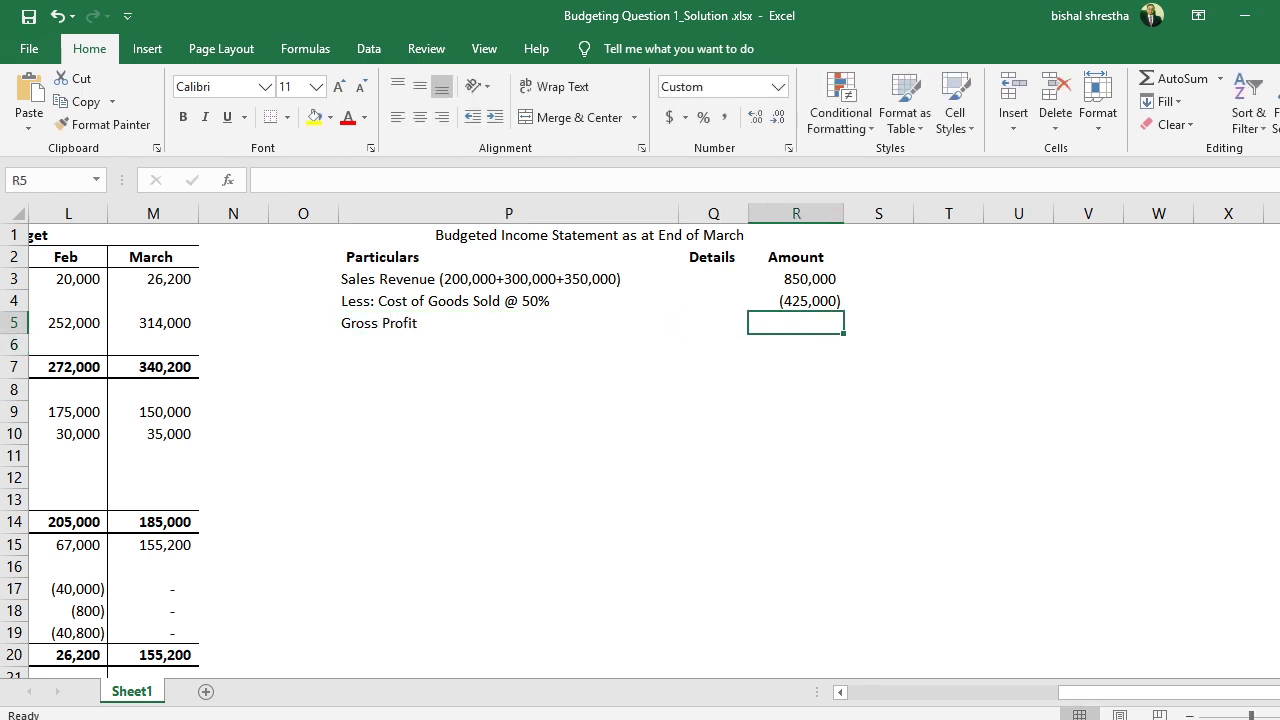
key("alt+equal")
key("Return")
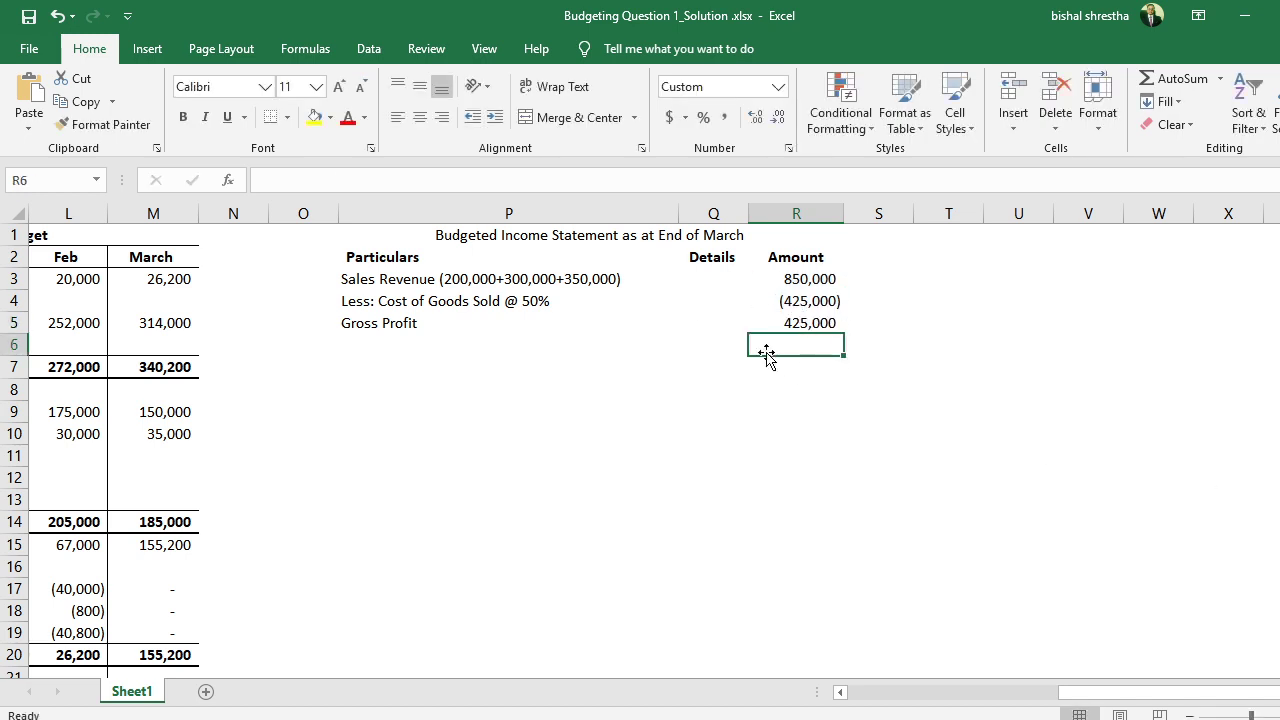
Begin the next deduction label in cell P6 with "Less:".
left_click(417, 343)
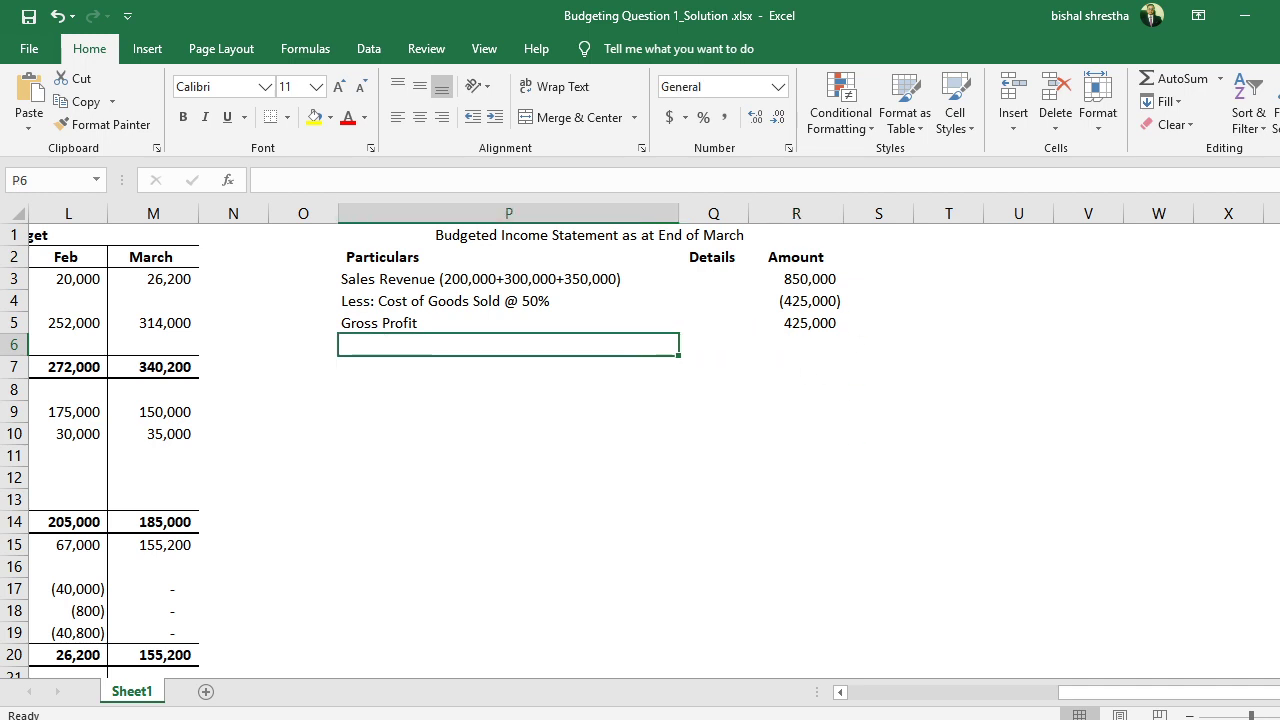
type("Less:")
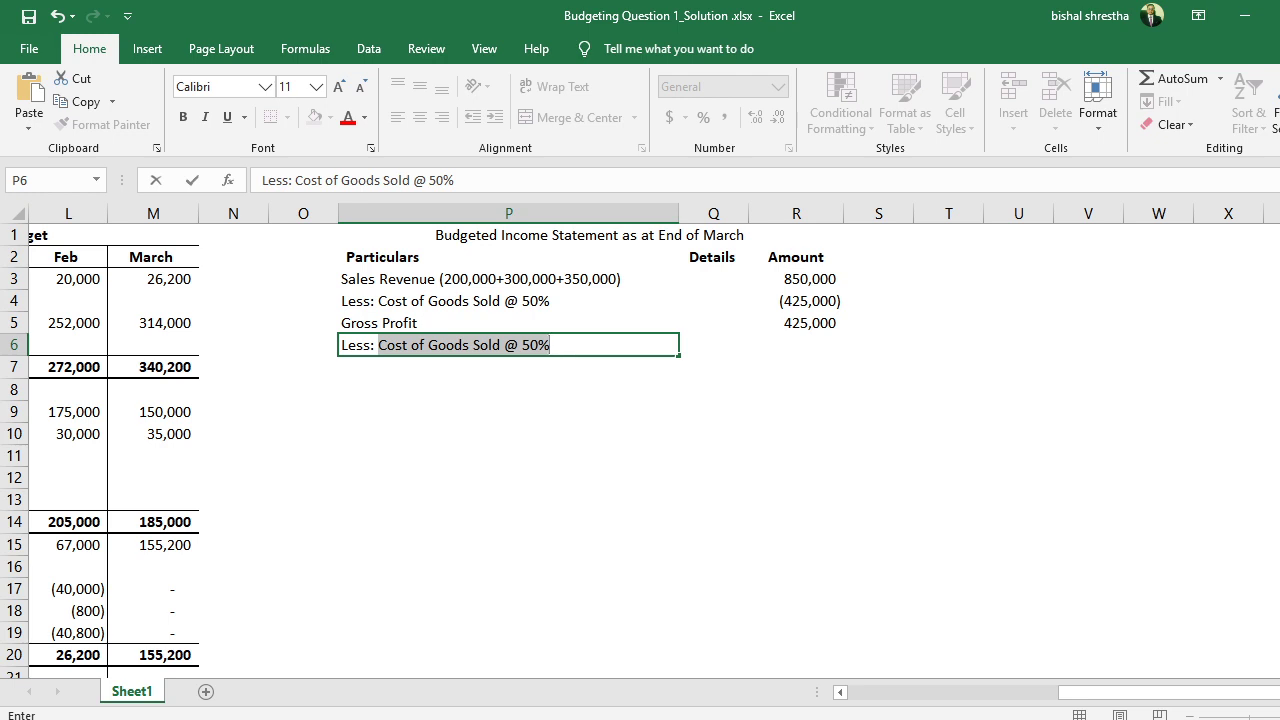
Examine the sales, purchase, and operating and distribution expense conditions in the question PDF, checking them against the cost of goods sold row in Excel.
left_click(343, 710)
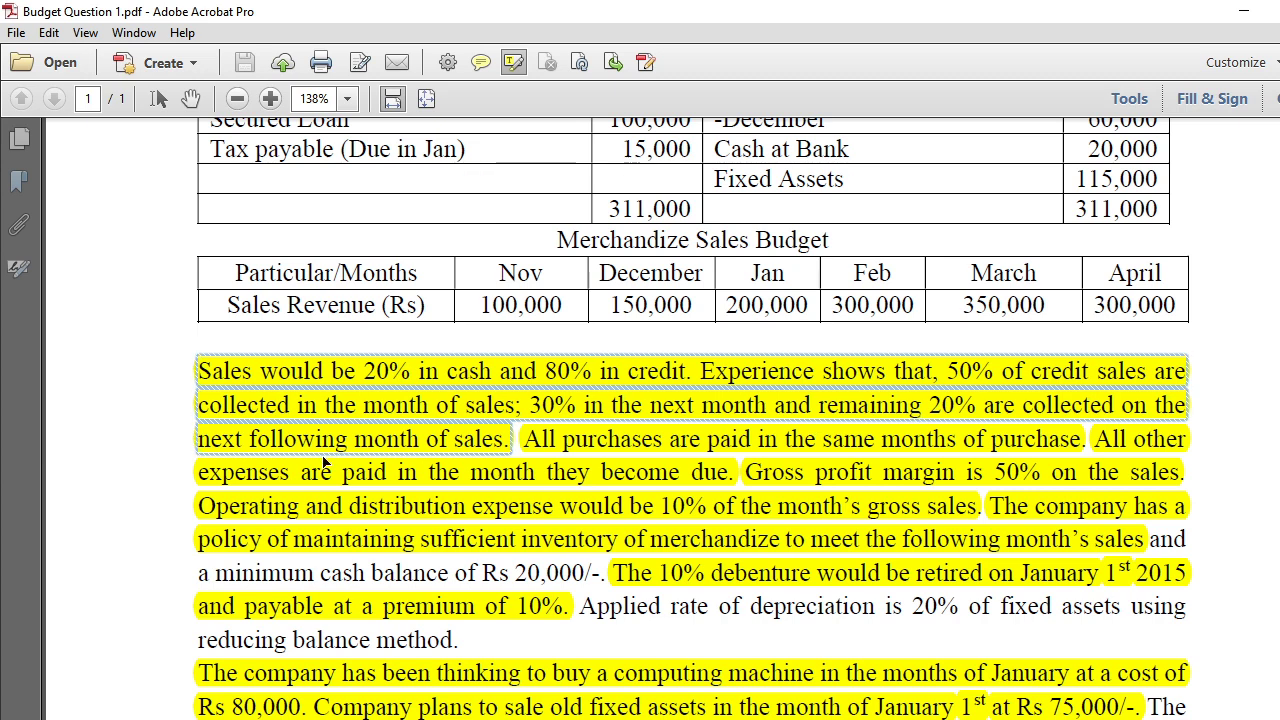
right_click(487, 443)
left_click(843, 447)
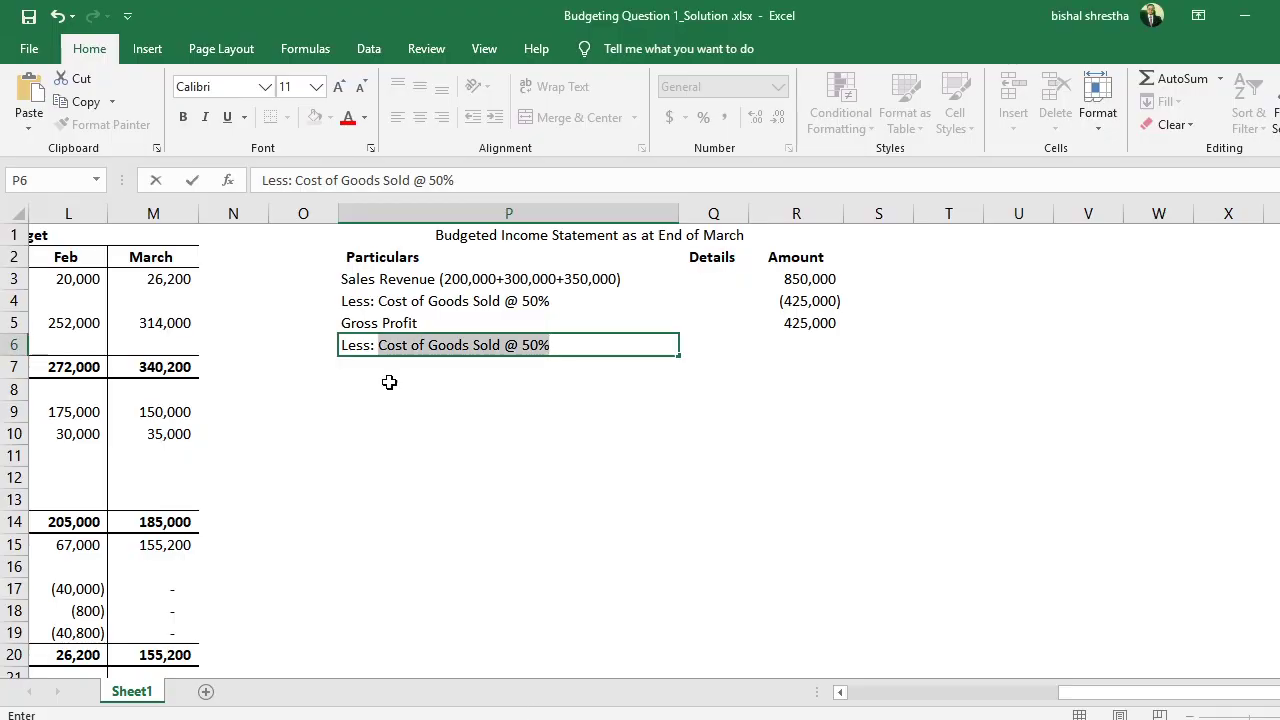
left_click(382, 299)
left_click_drag(382, 299, 843, 300)
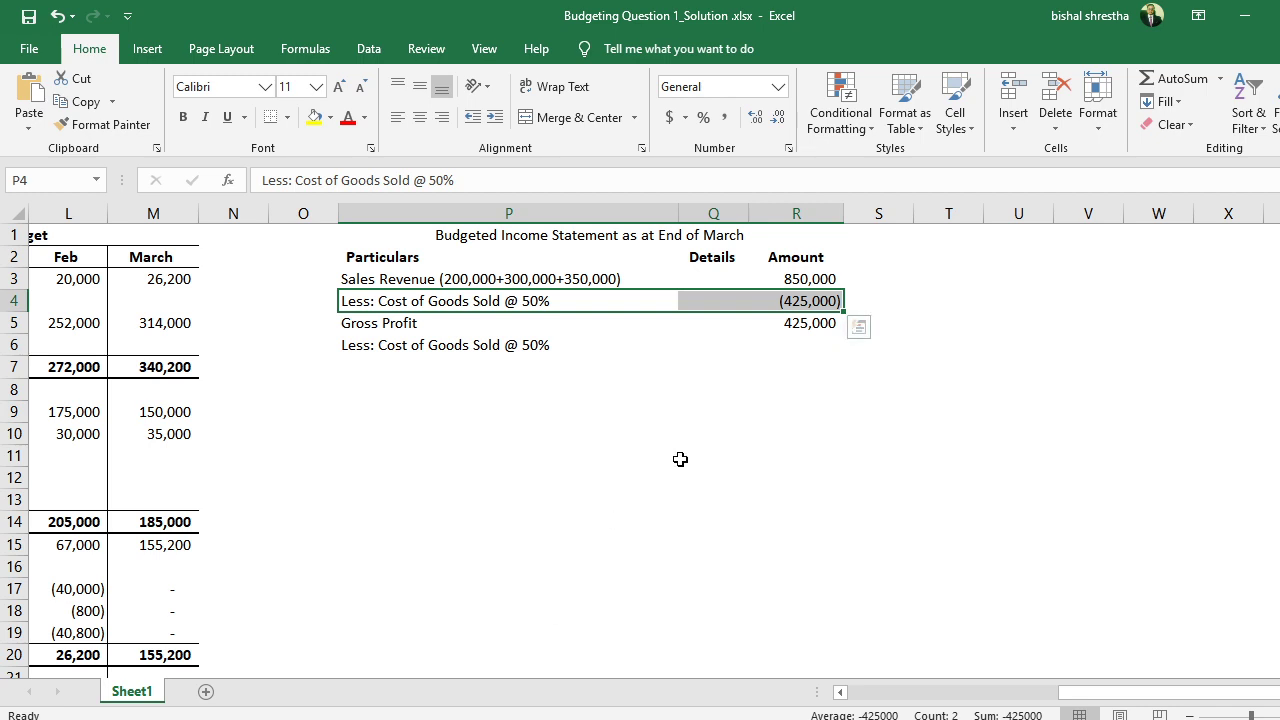
key("alt+Tab")
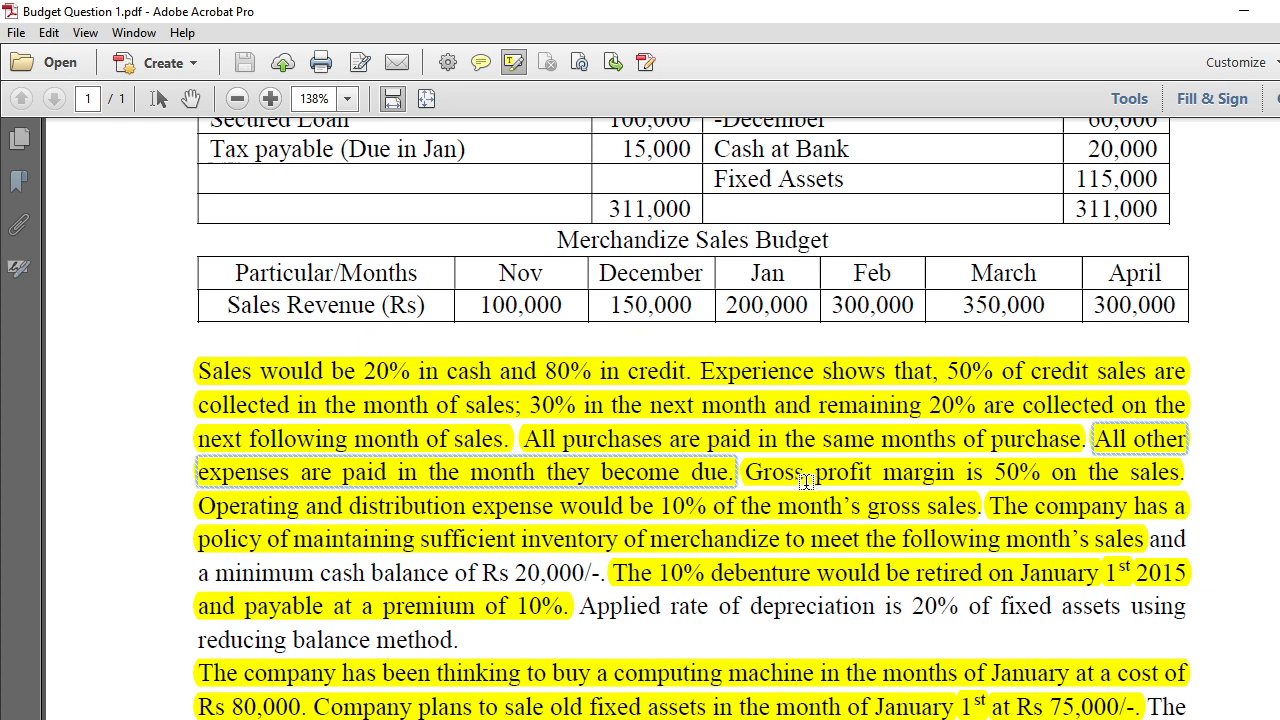
left_click(285, 510)
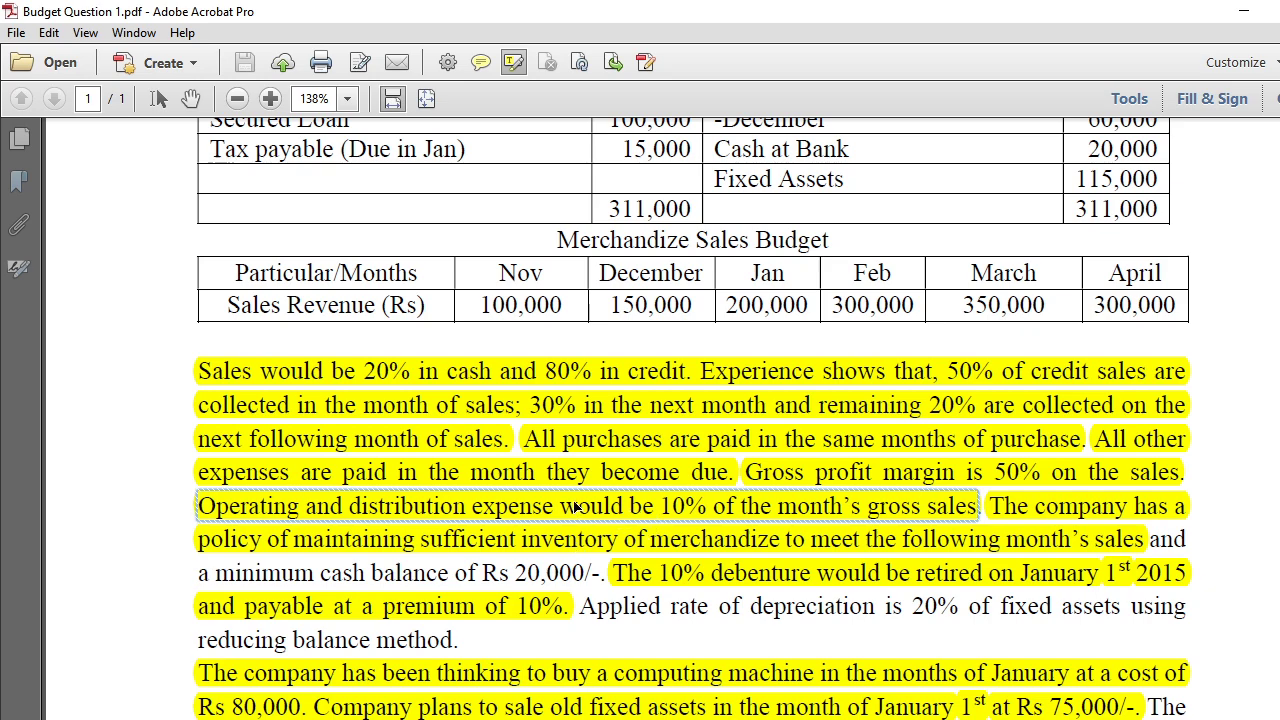
Return to the Excel workbook and complete the label in P6 as "Less: Operating and Distribution Expenses @ 10%".
key("alt+Tab")
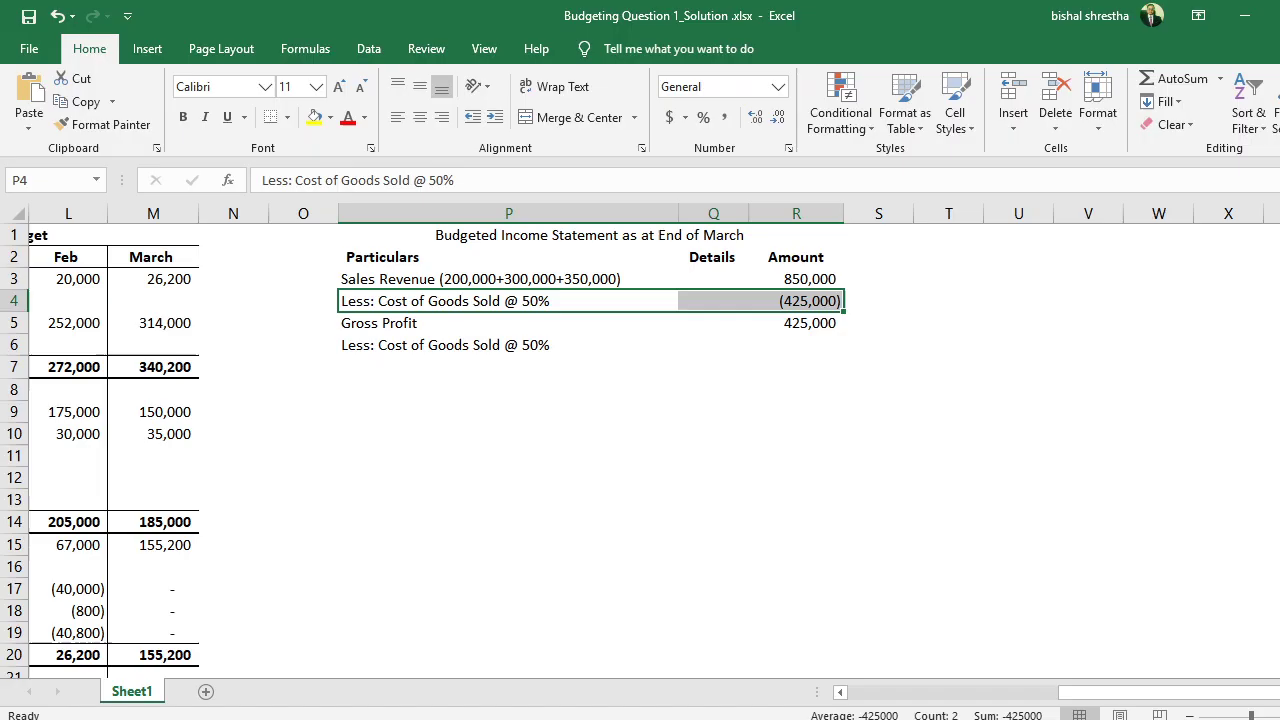
left_click(806, 279)
left_click(594, 346)
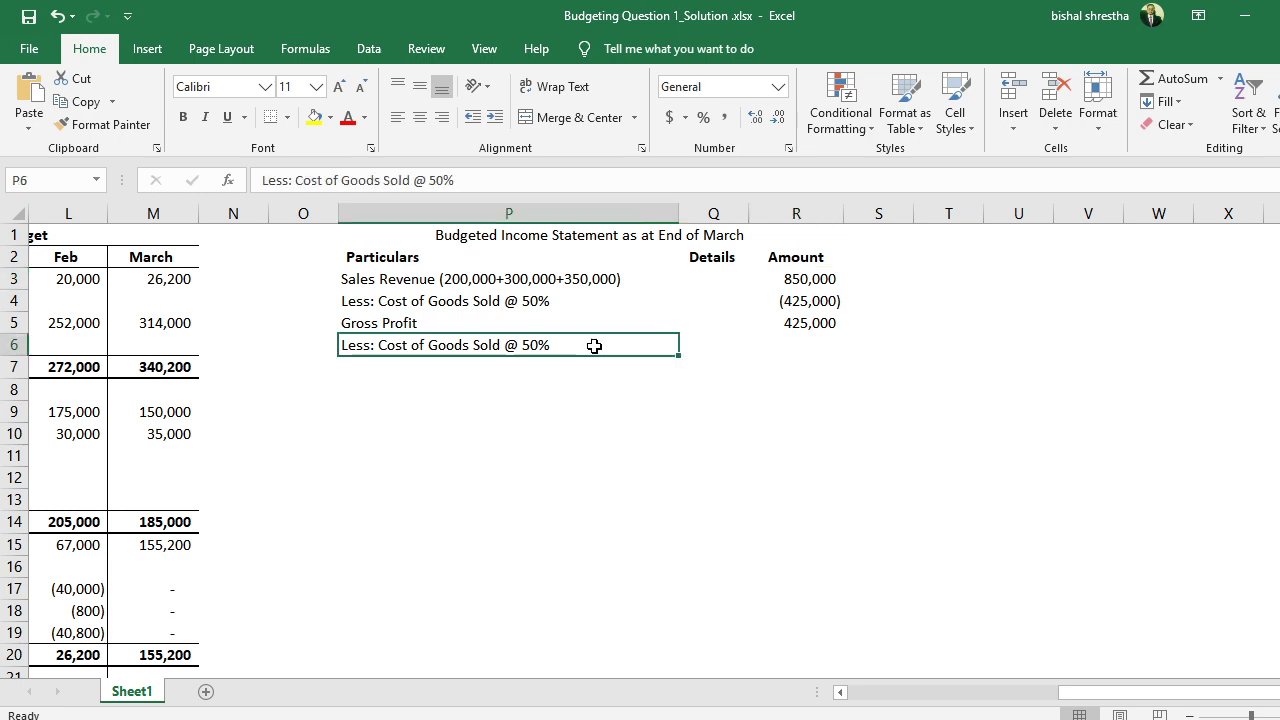
key("F2")
key("BackSpace")
key("BackSpace")
key("BackSpace")
key("BackSpace")
key("BackSpace")
key("BackSpace")
key("BackSpace")
key("BackSpace")
key("BackSpace")
key("BackSpace")
key("BackSpace")
key("BackSpace")
key("BackSpace")
key("BackSpace")
key("BackSpace")
key("BackSpace")
key("BackSpace")
key("BackSpace")
key("BackSpace")
key("BackSpace")
key("BackSpace")
key("BackSpace")
key("BackSpace")
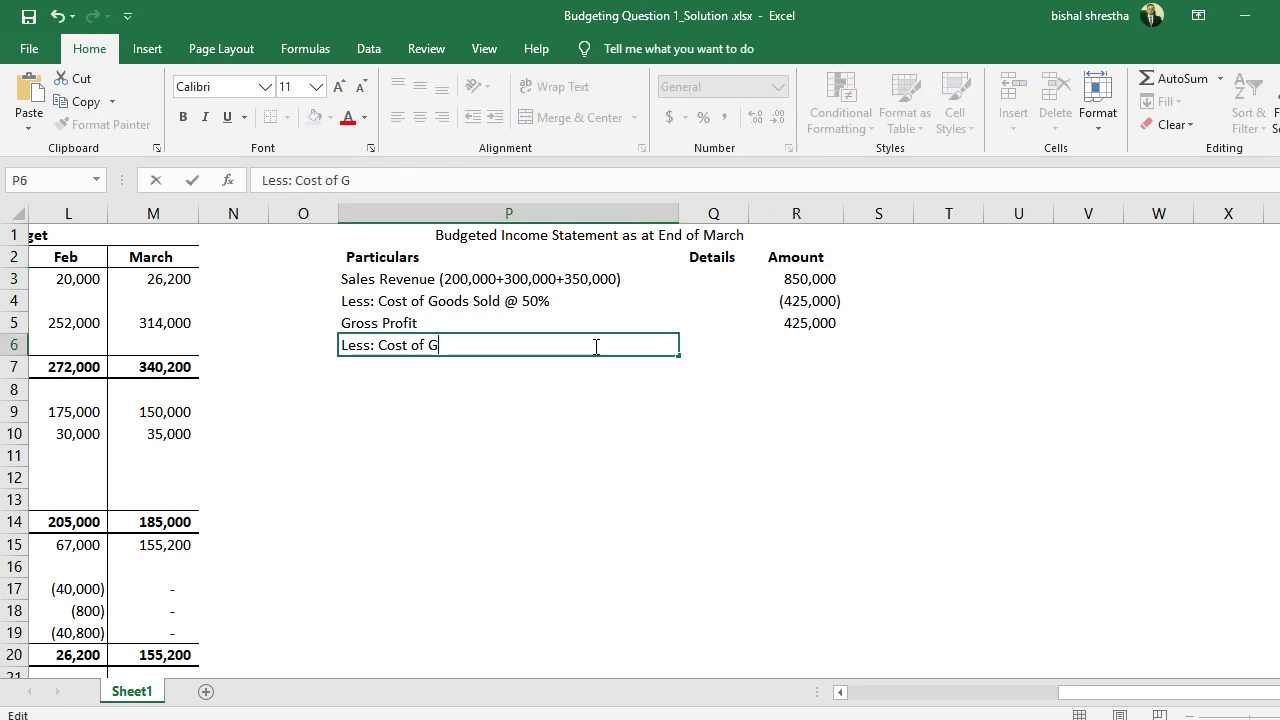
type("Oper")
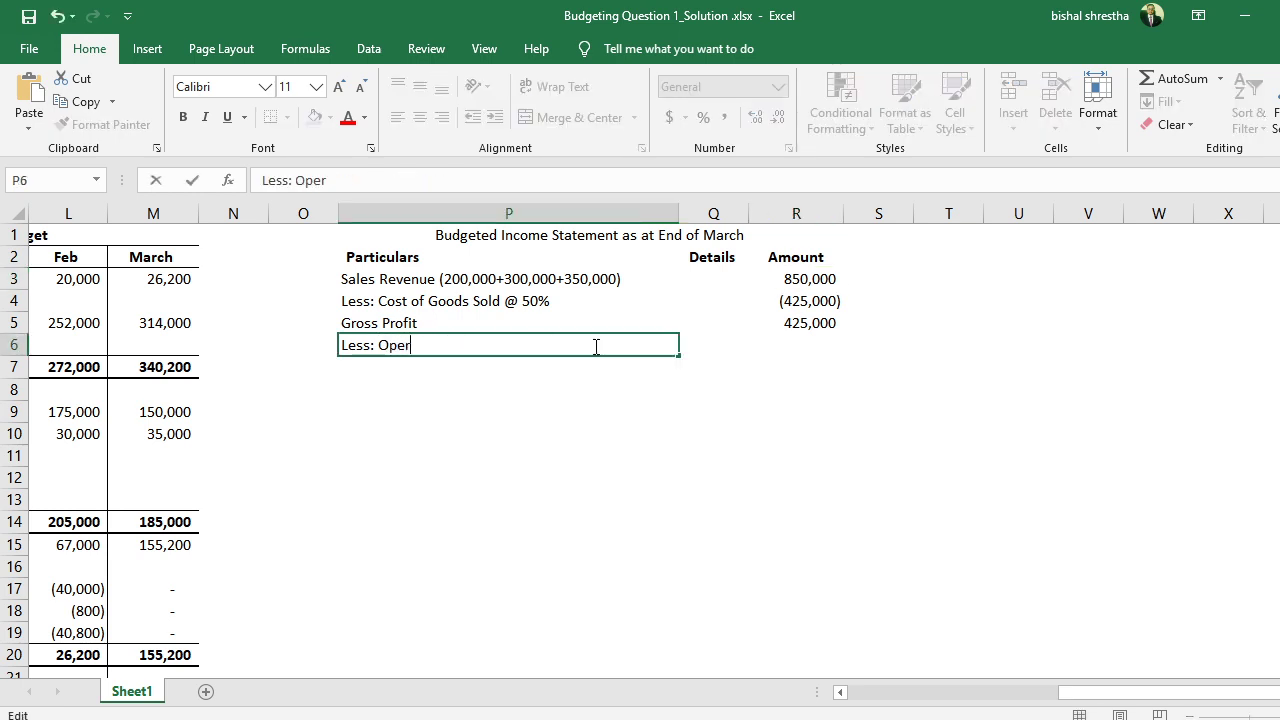
type("ating and Distrib")
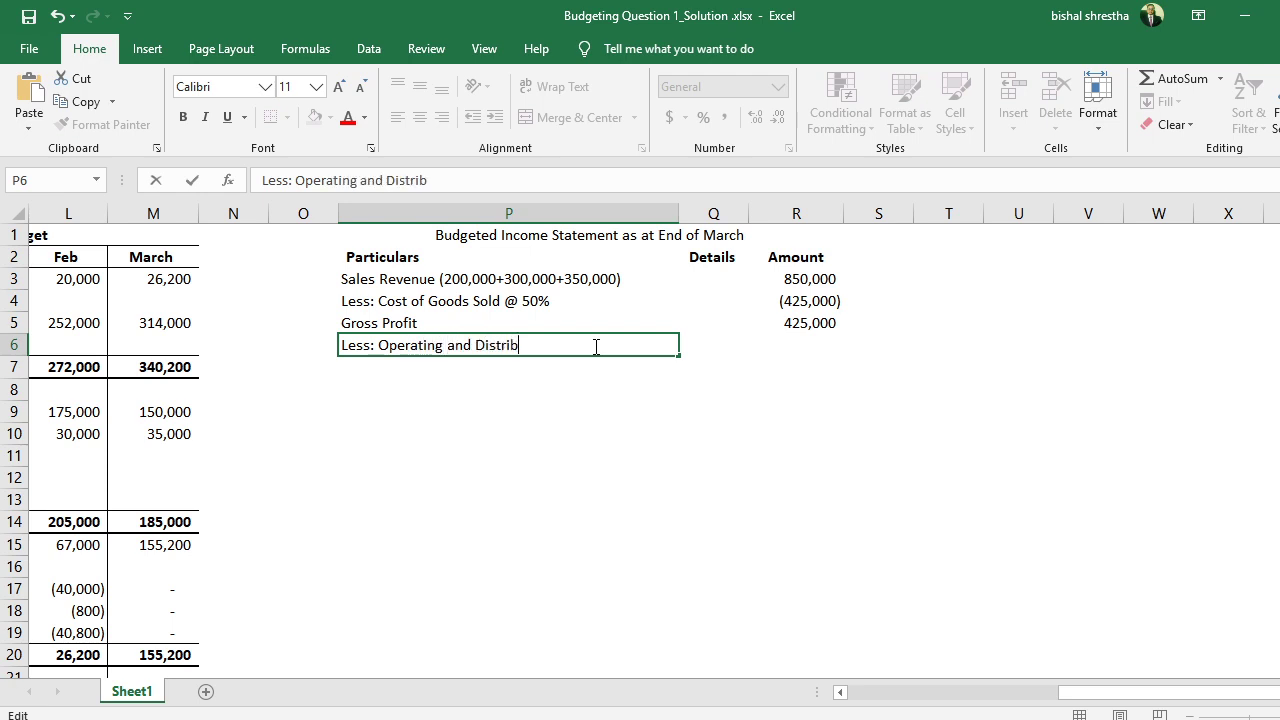
type("ution Expenses ")
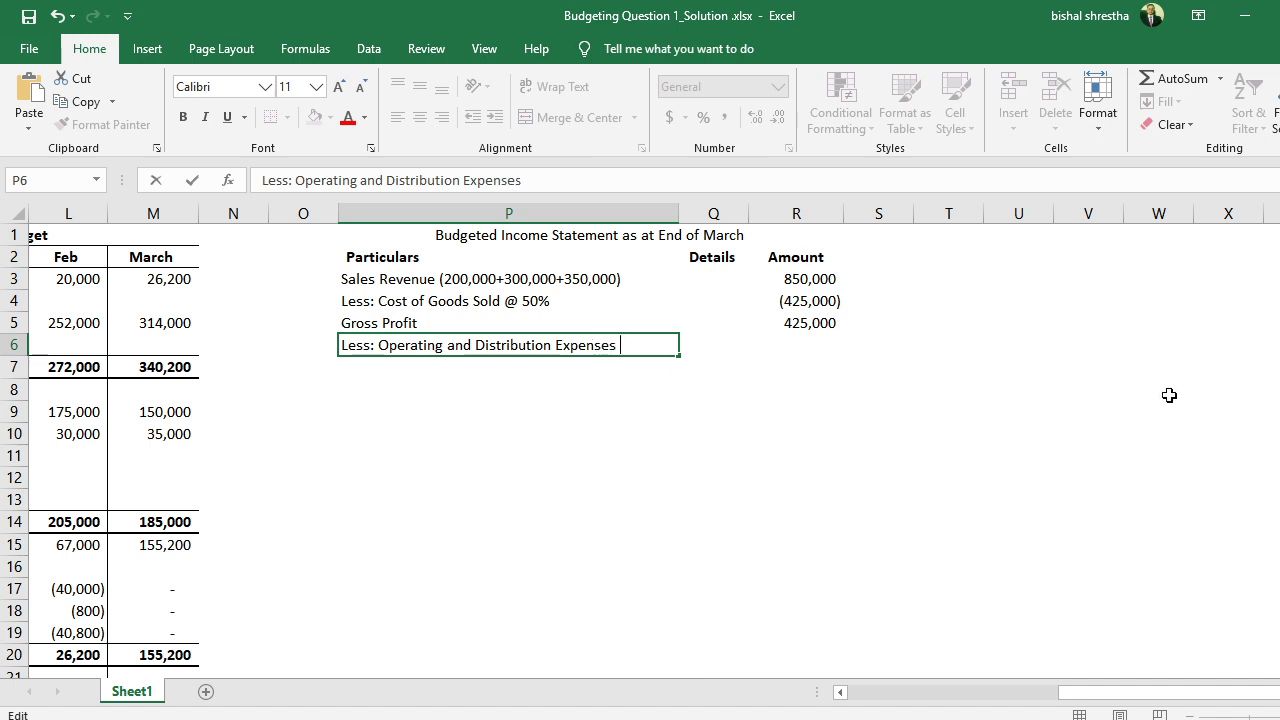
type("@ 10%v")
key("BackSpace")
key("Return")
key("Up")
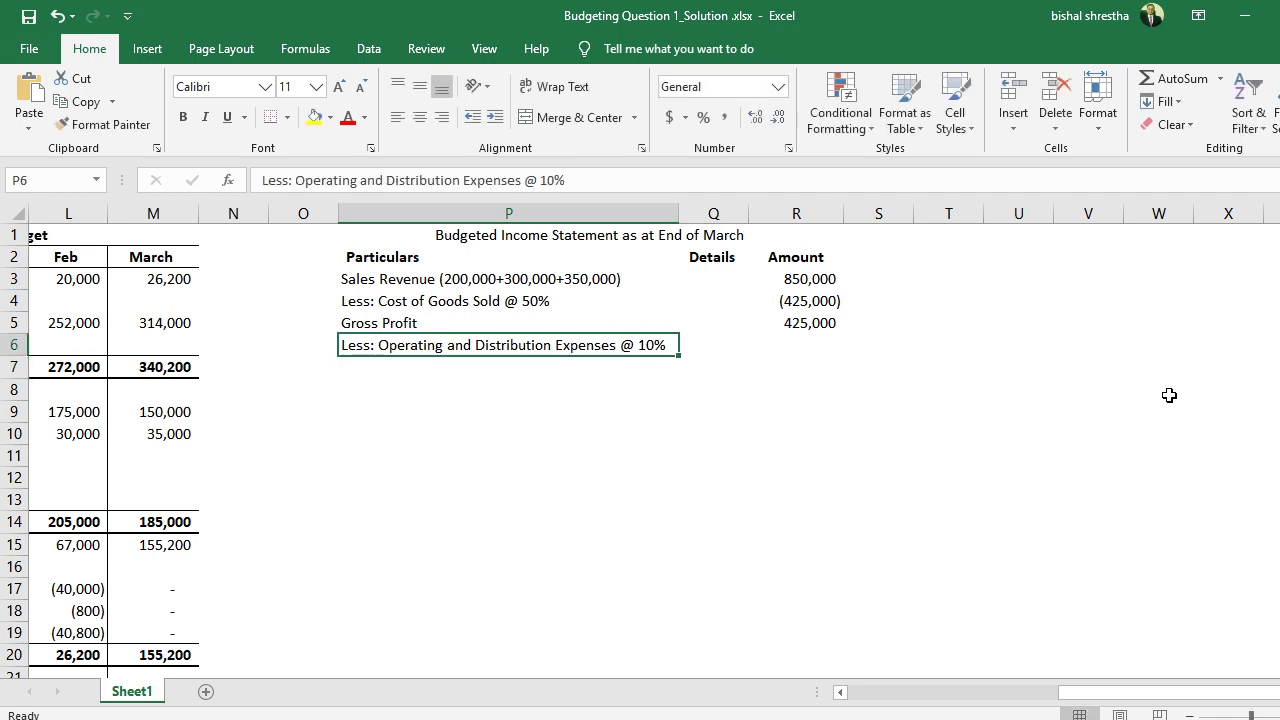
Calculate the operating and distribution expenses in Q6 by multiplying the sales revenue in R3 by 0.1.
key("Right")
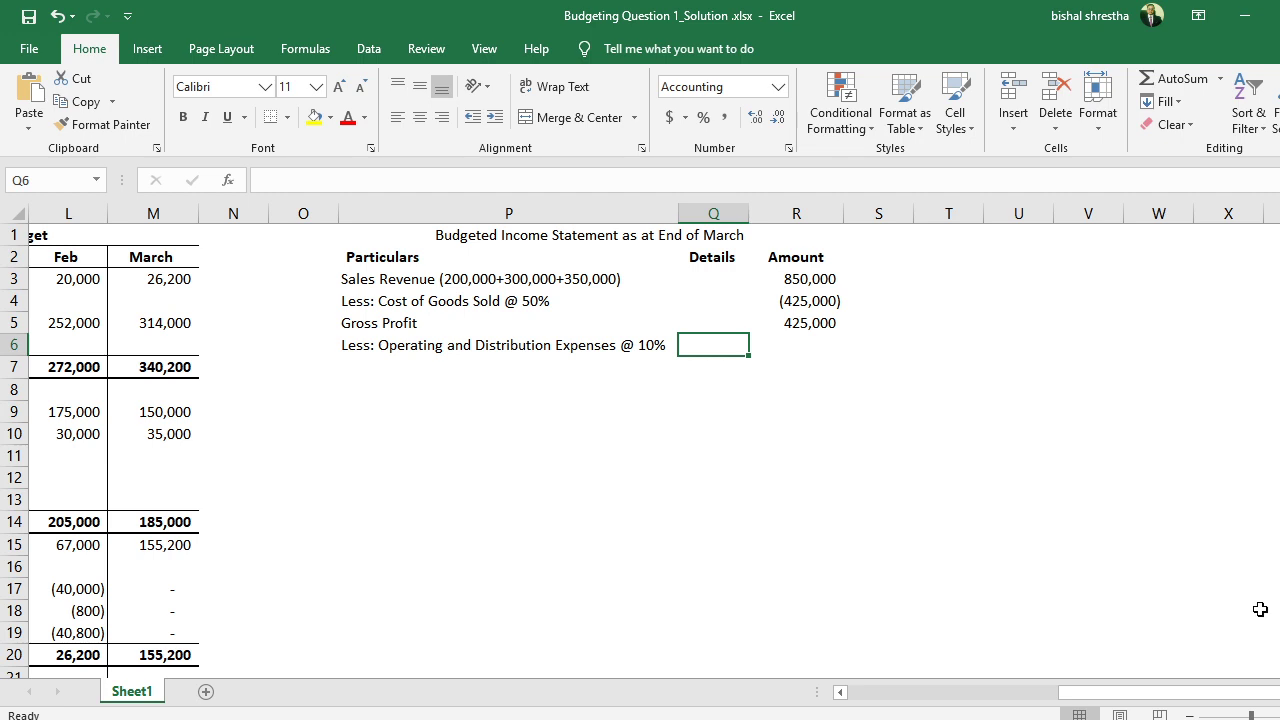
type("+0")
key("Right")
key("Right")
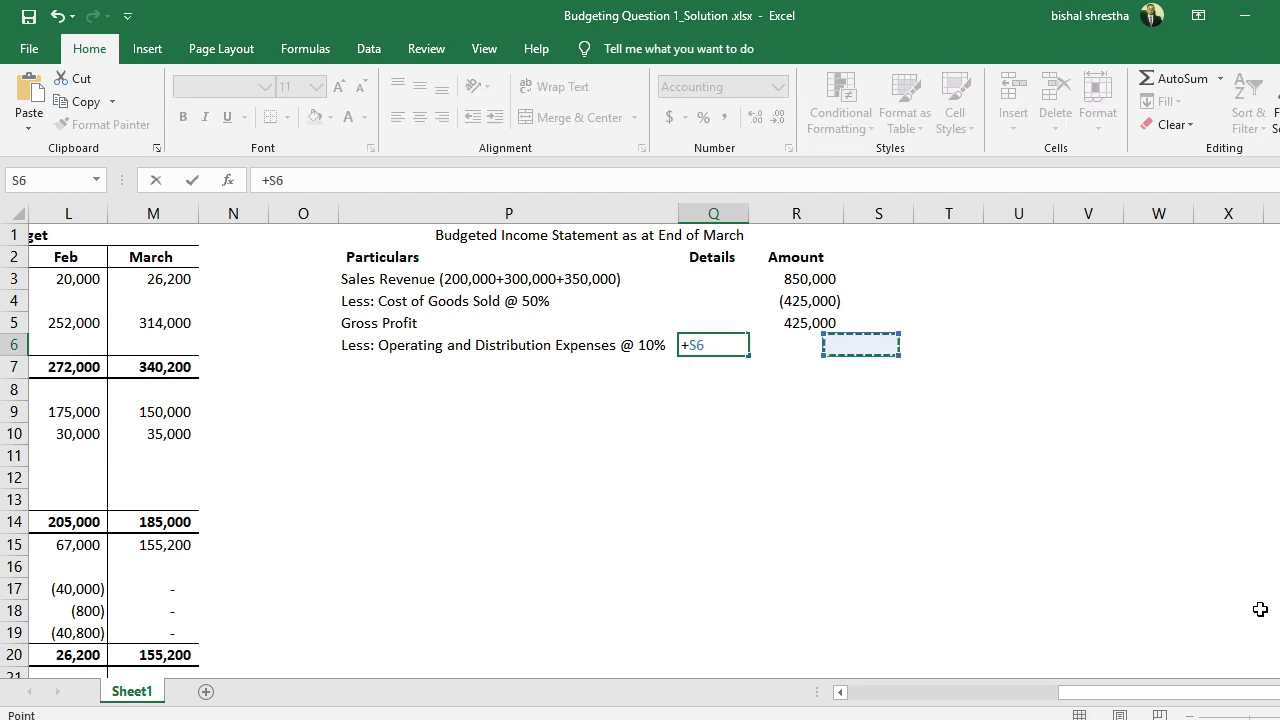
key("Up")
key("Up")
key("Up")
key("Up")
key("Left")
key("Down")
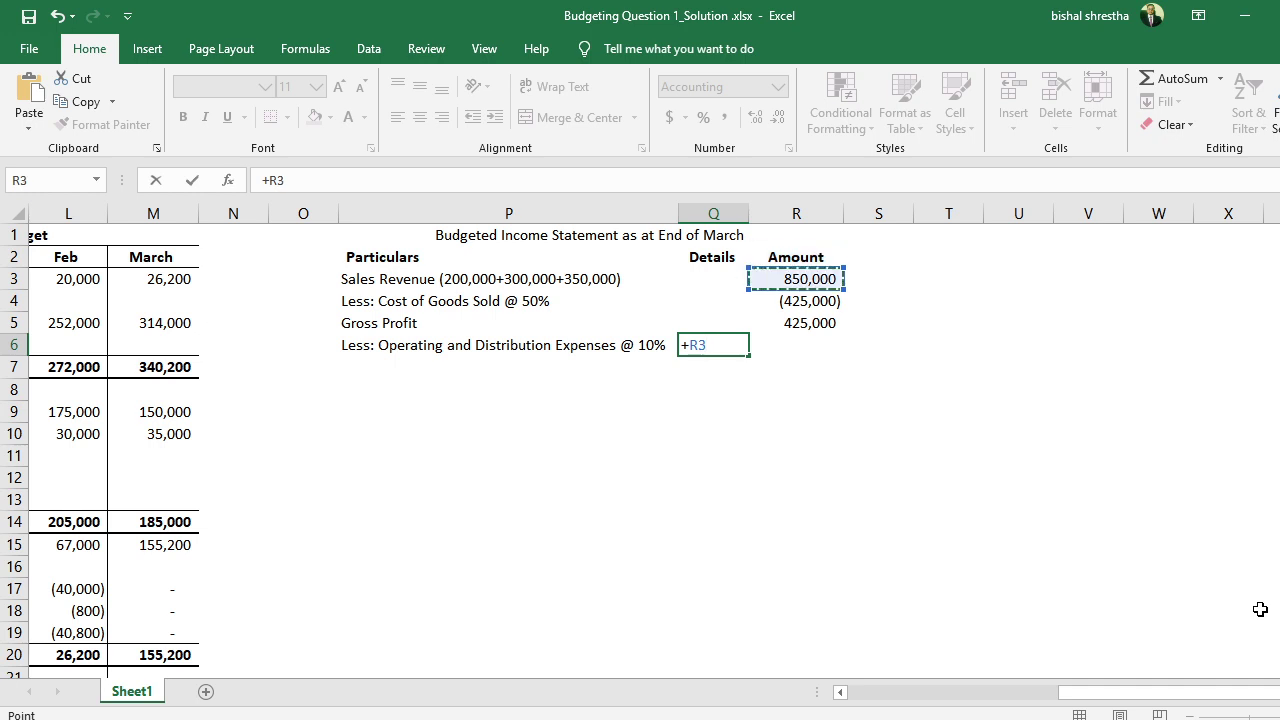
type("*")
key("Return")
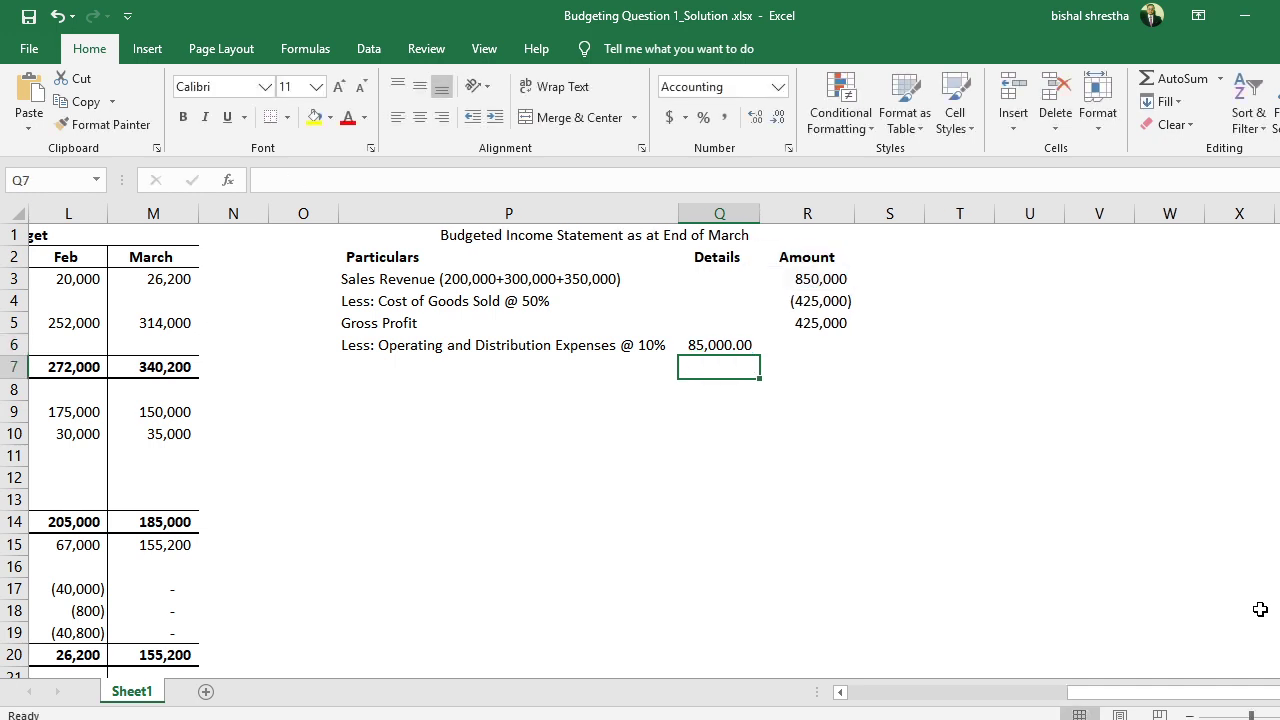
Remove the decimal places from the operating and distribution expenses amount in Q6.
left_click(740, 348)
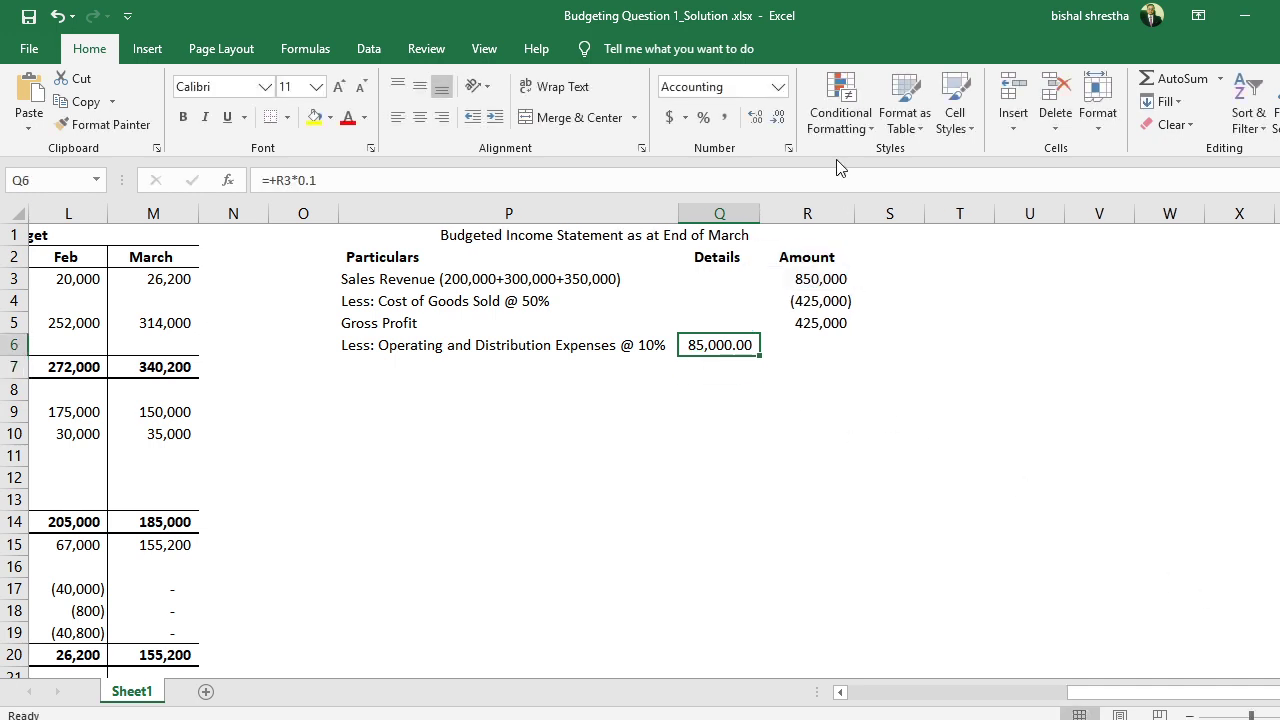
left_click(779, 119)
left_click(779, 119)
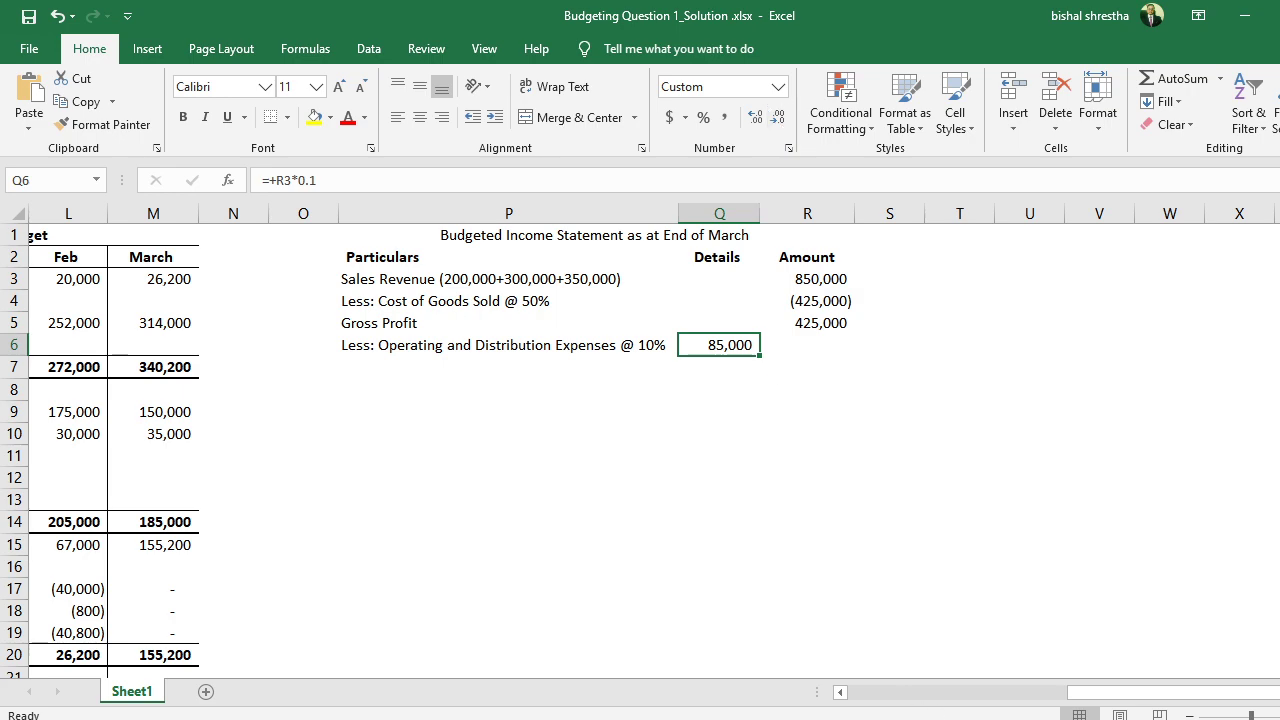
Compare the January to March operating and distribution payments in row 10 of the cash budget with the expense amount in Q6.
left_click(840, 692)
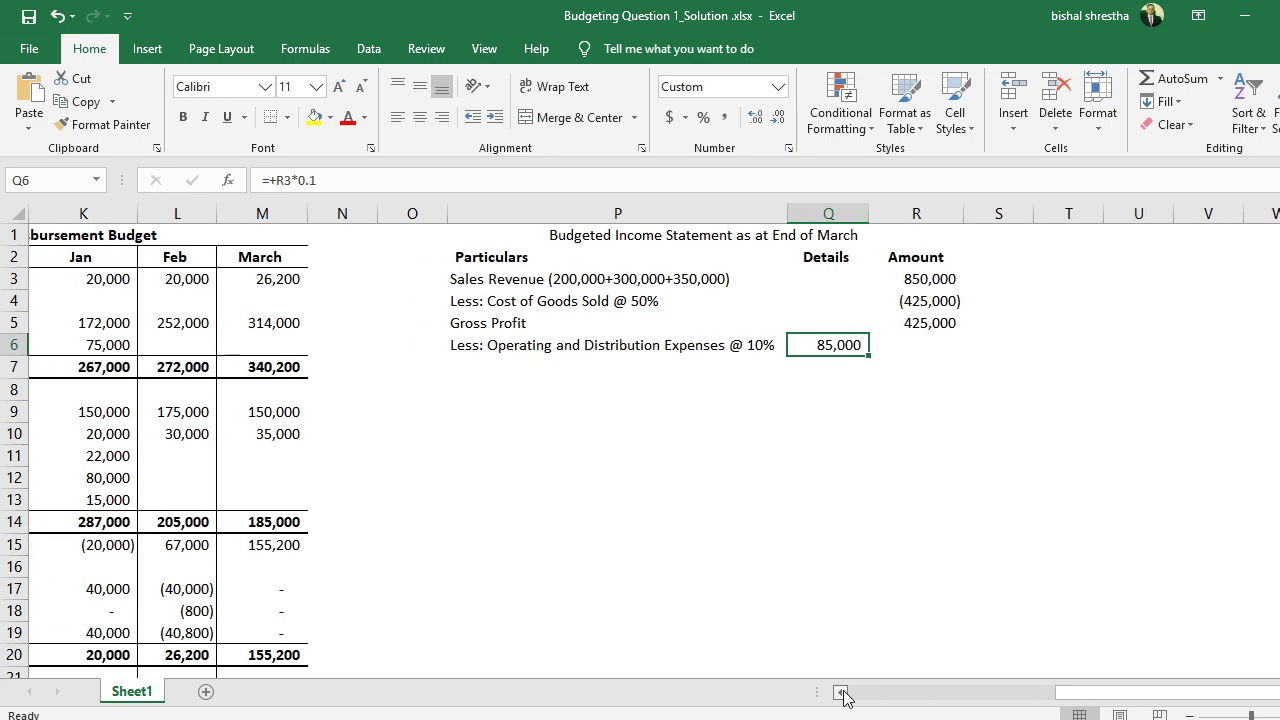
left_click(840, 692)
left_click(840, 692)
left_click(840, 692)
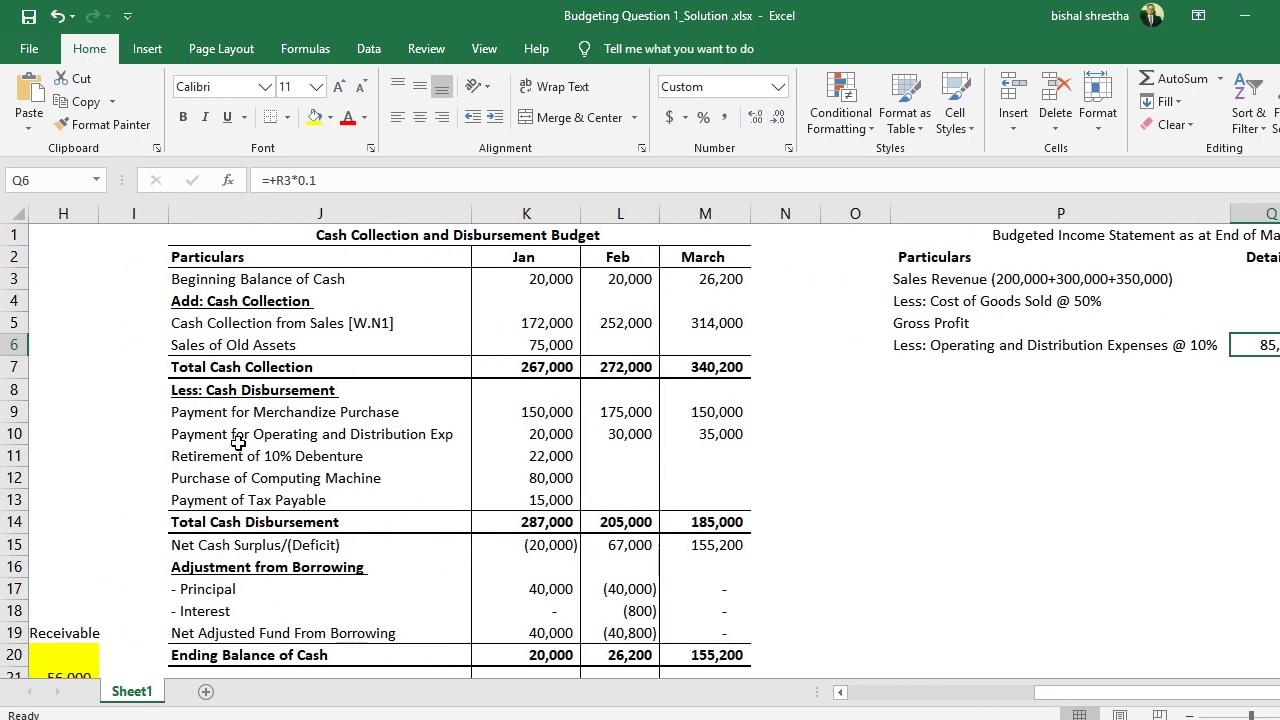
left_click_drag(238, 442, 707, 442)
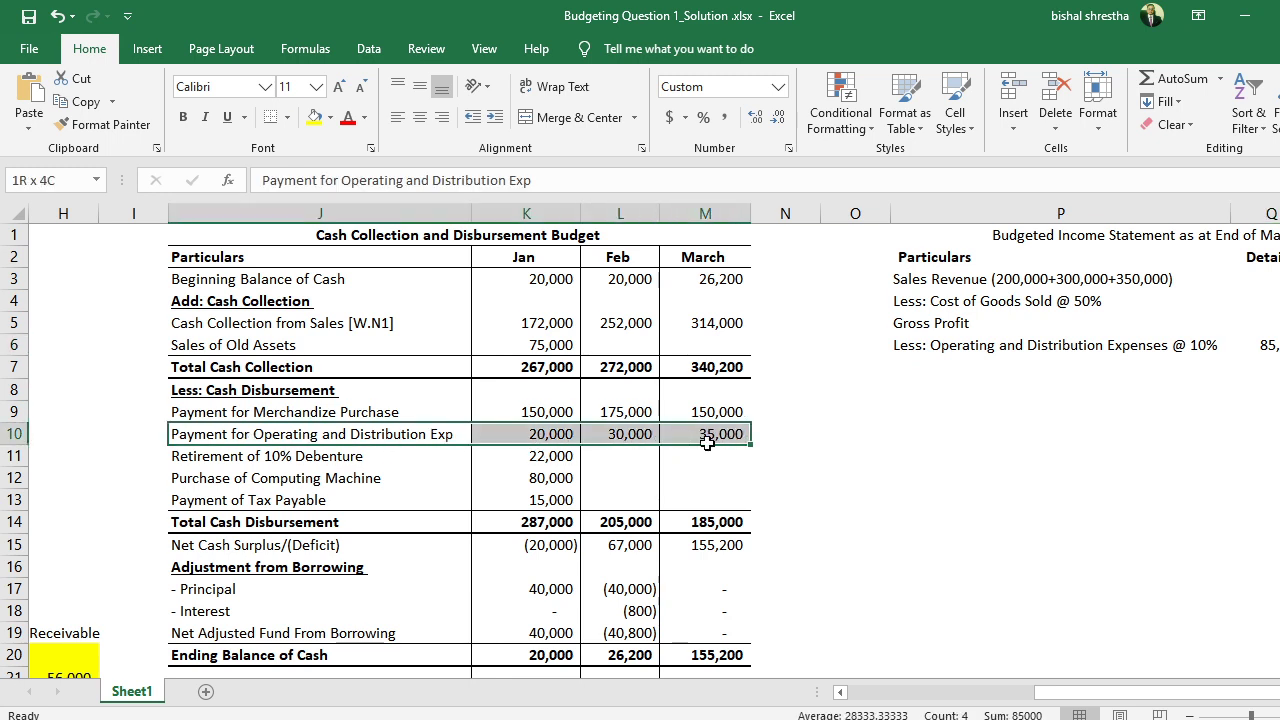
left_click_drag(530, 440, 683, 434)
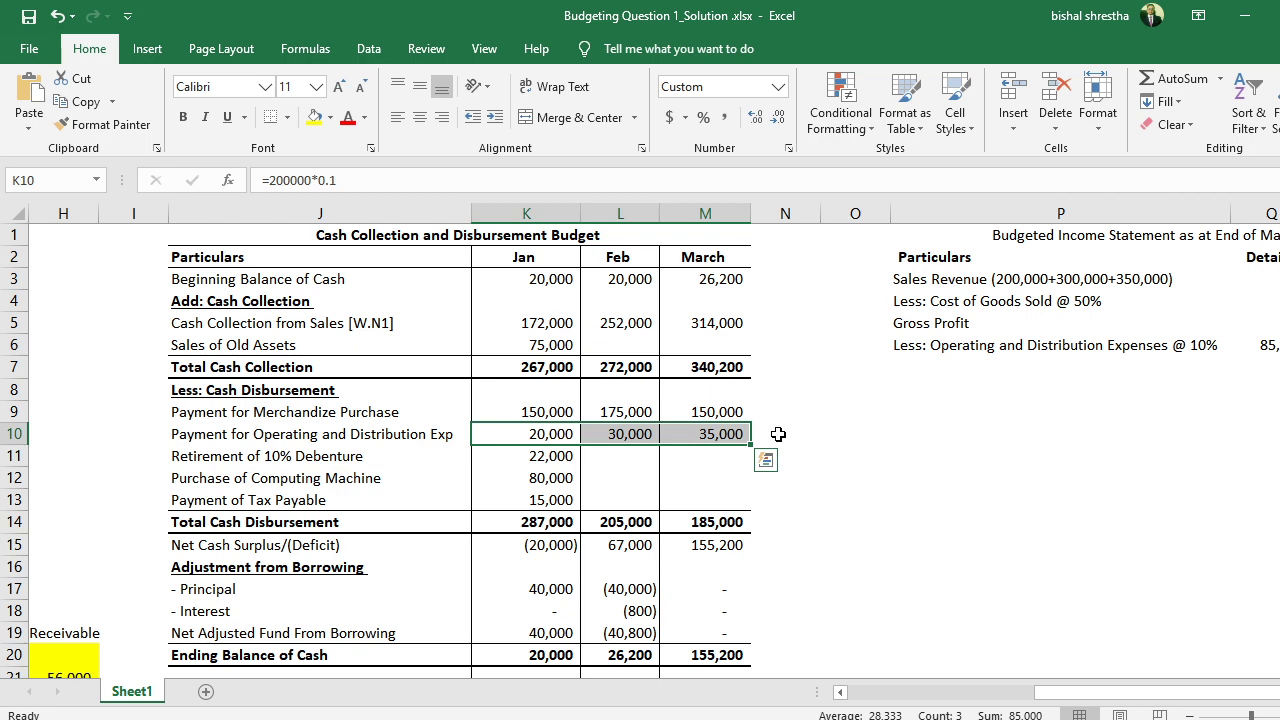
left_click_drag(1099, 700, 1168, 708)
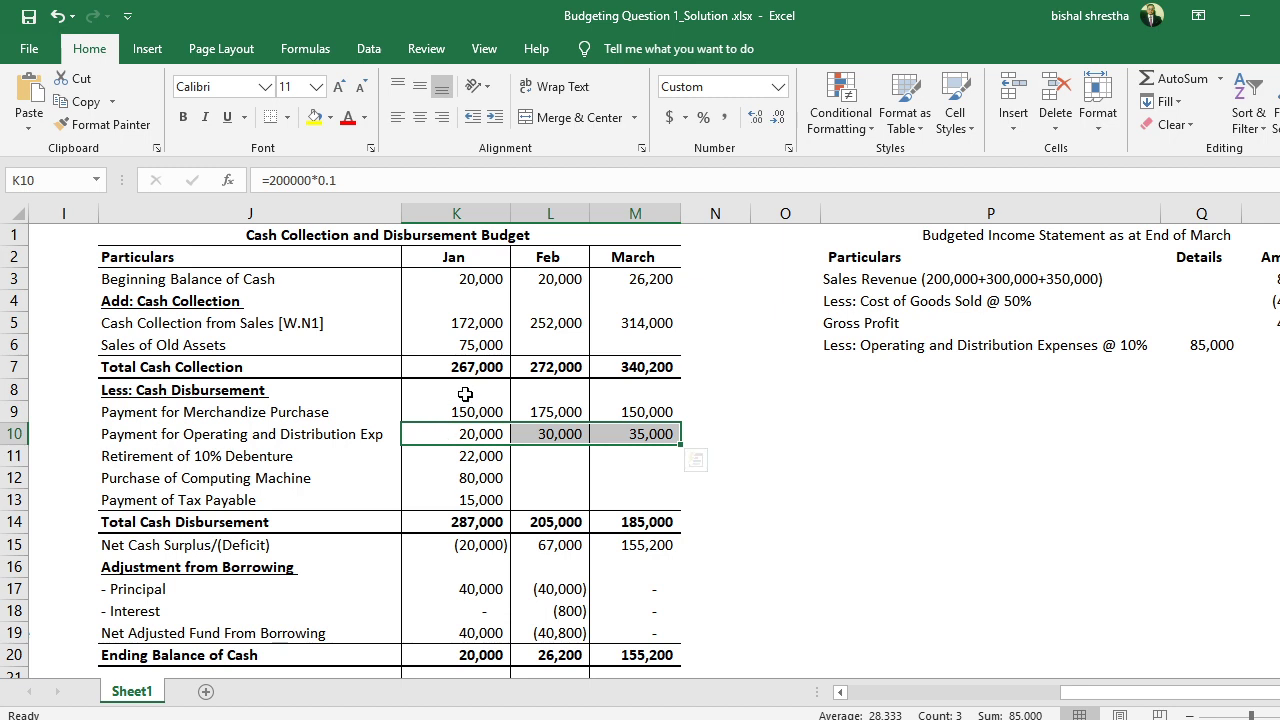
left_click(996, 346)
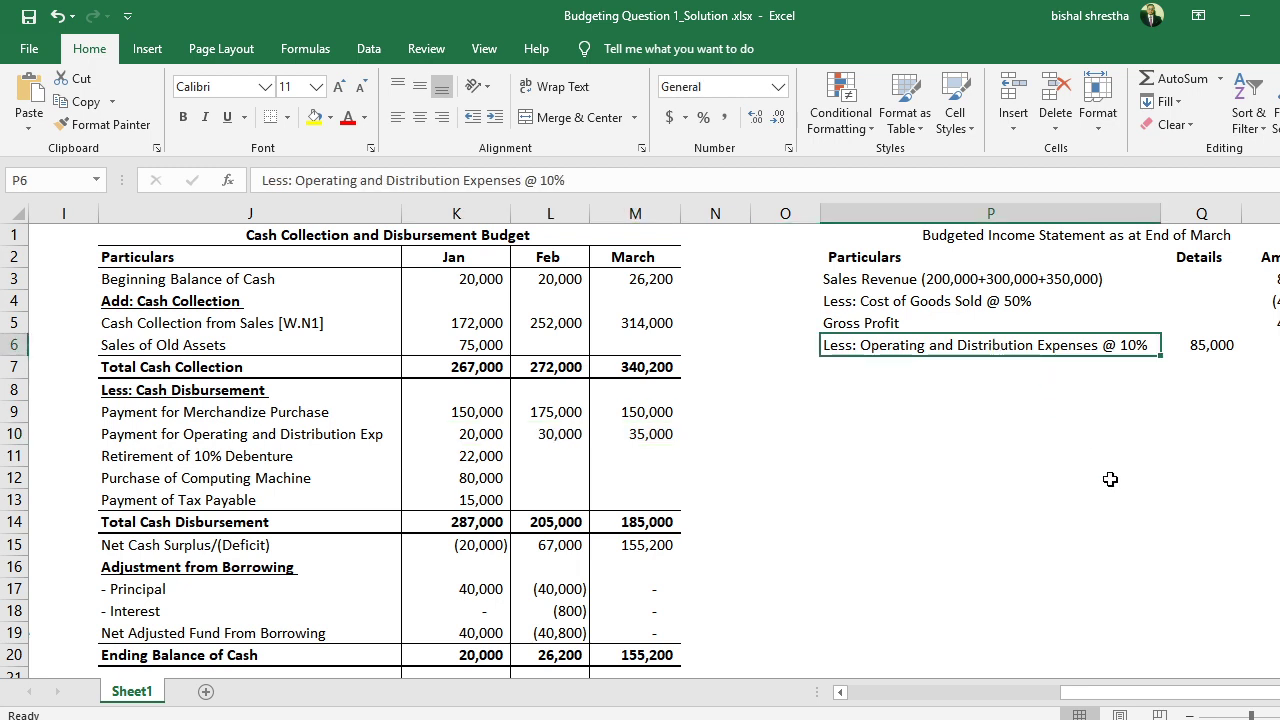
left_click(1200, 350)
left_click(985, 366)
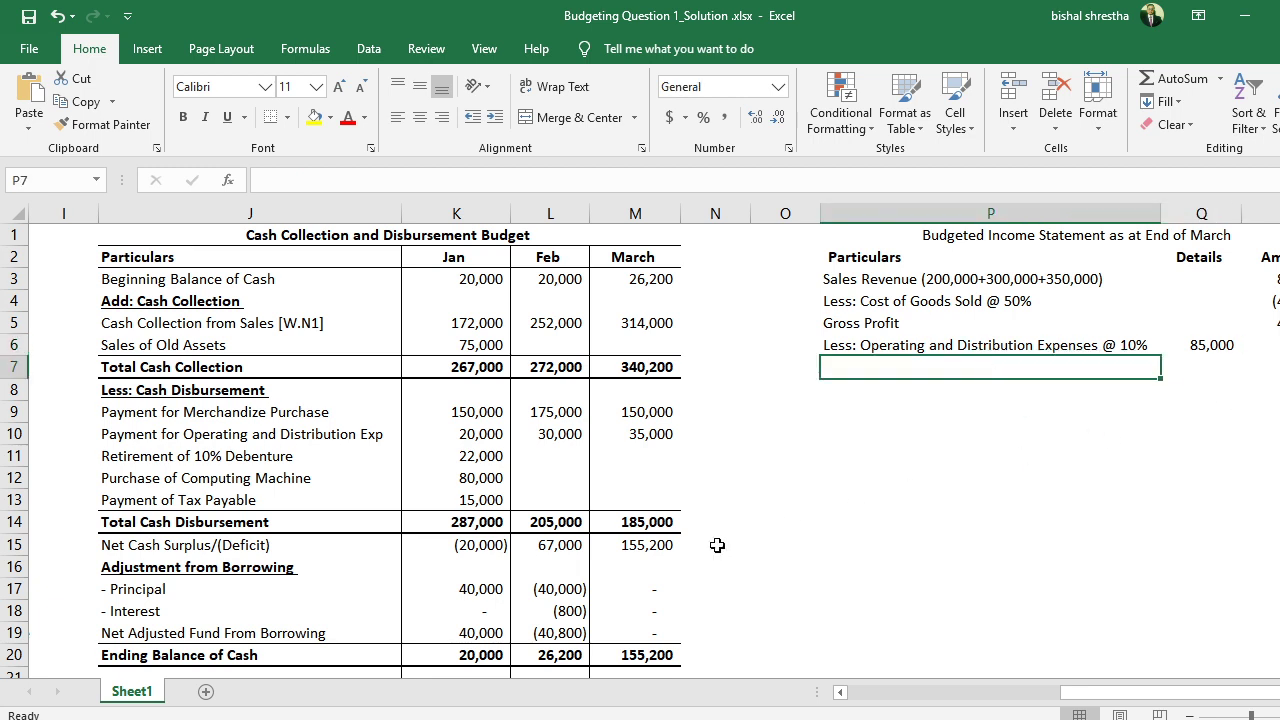
Examine the inventory policy and 10% debenture retirement terms in the question PDF, then the debenture retirement row in Excel's cash budget.
key("alt+Tab")
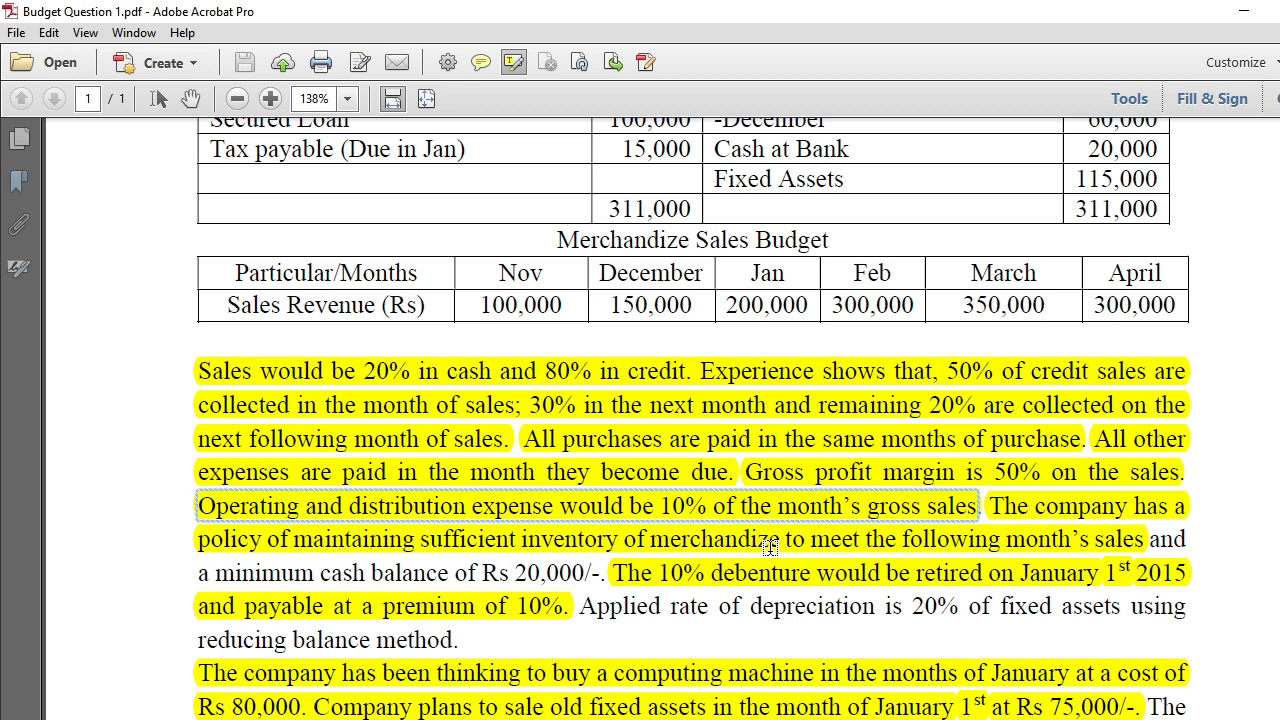
left_click(1022, 545)
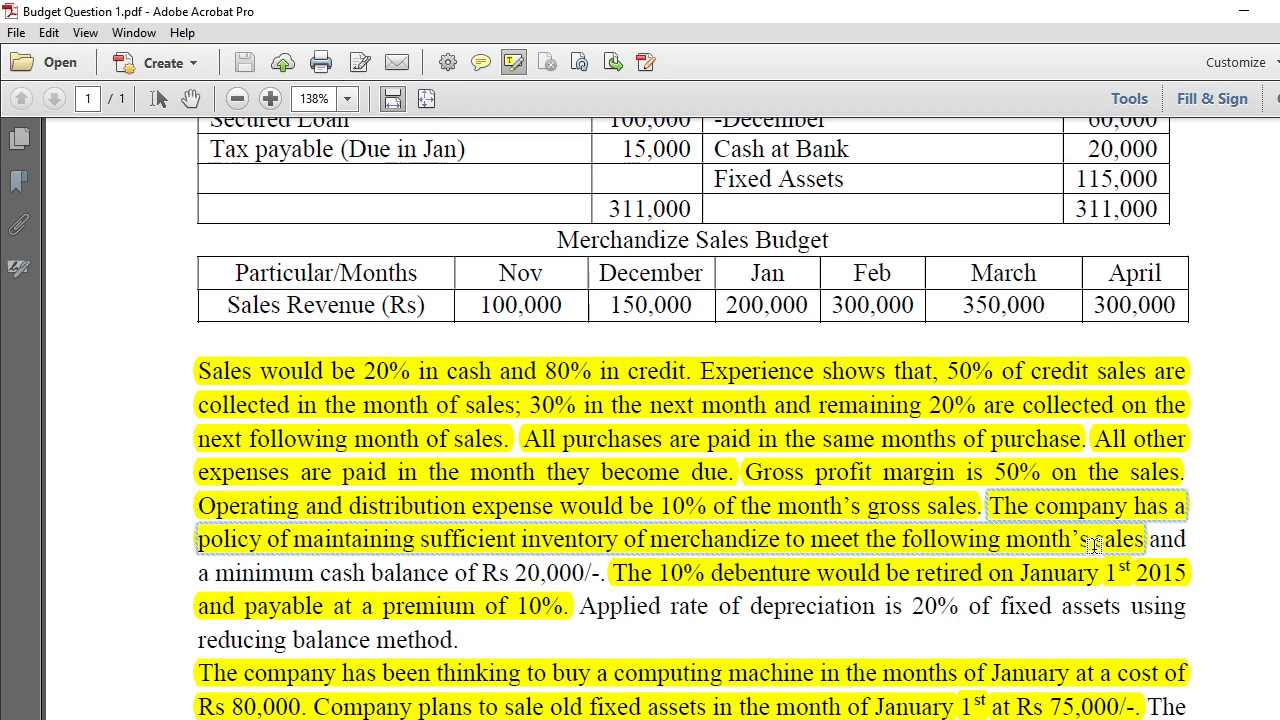
scroll(684, 567, "down", 1)
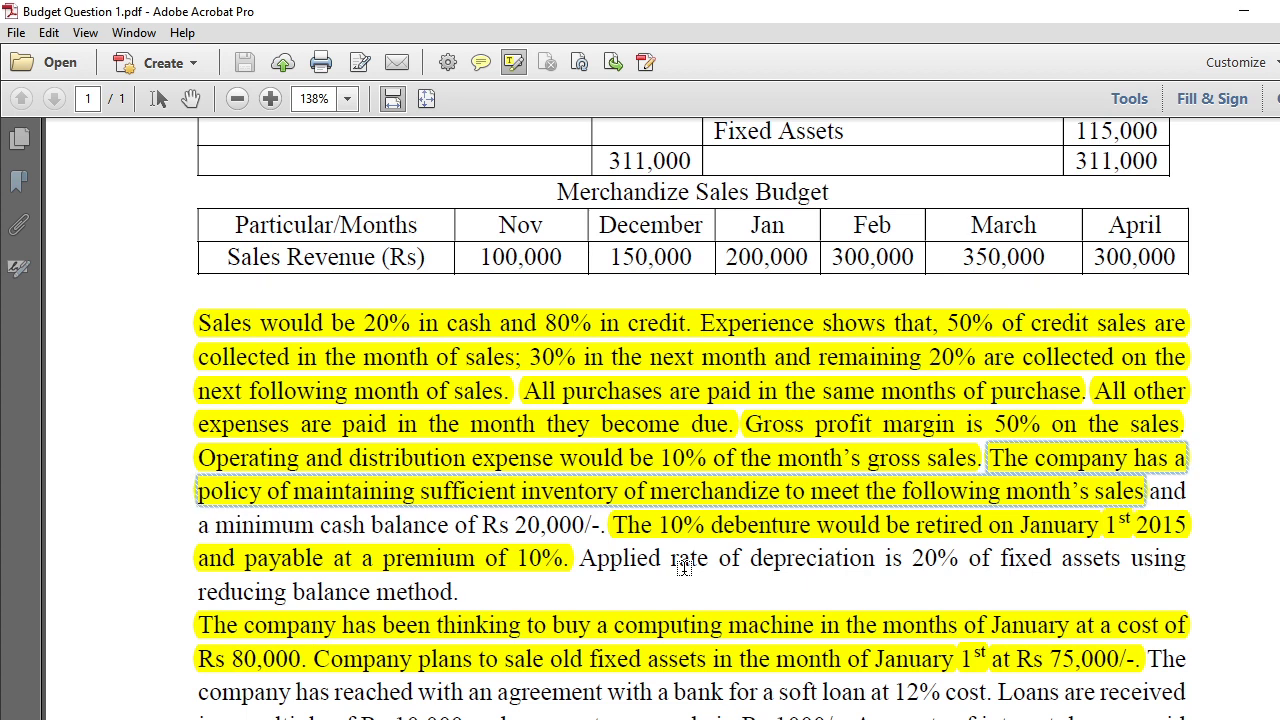
left_click(338, 530)
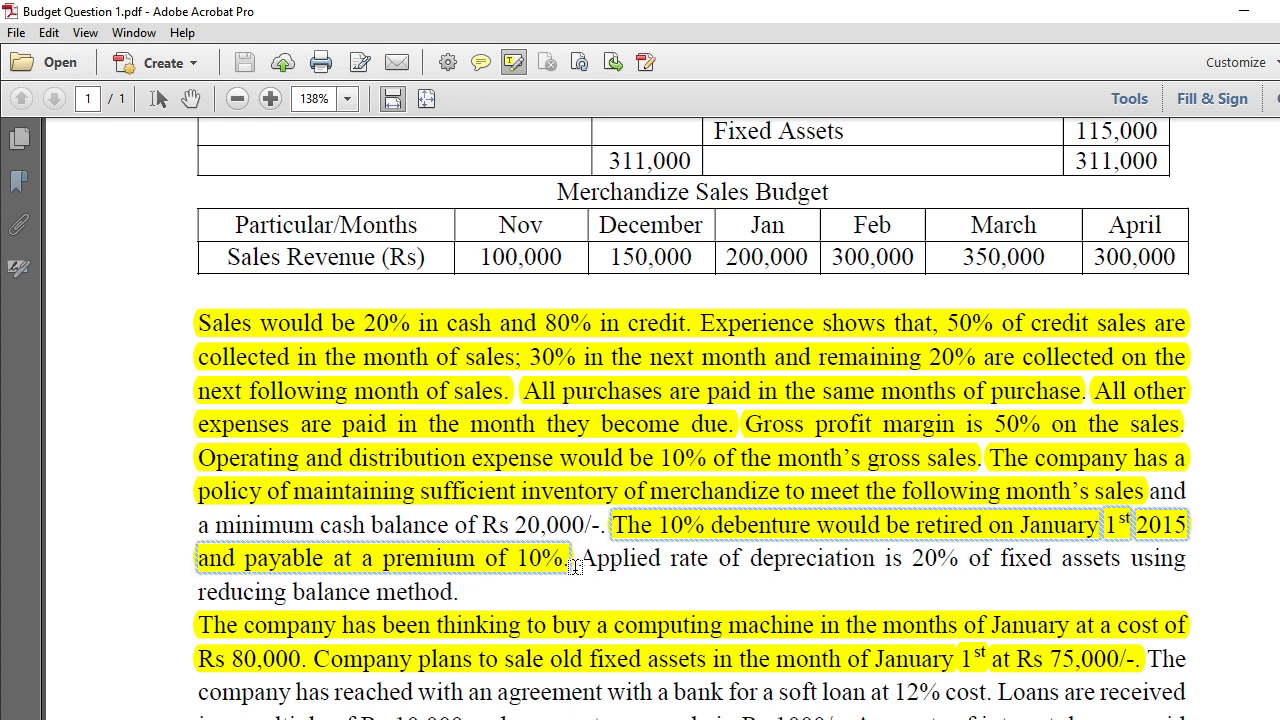
scroll(575, 567, "up", 3)
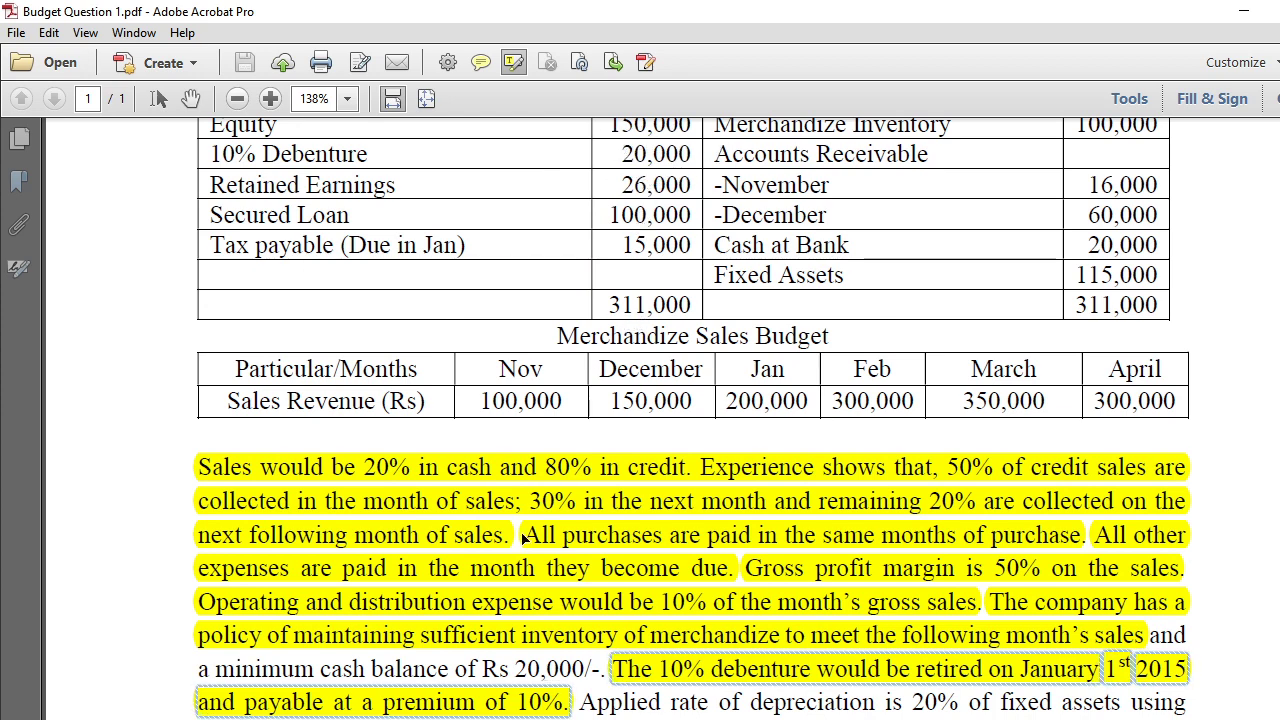
key("alt+Tab")
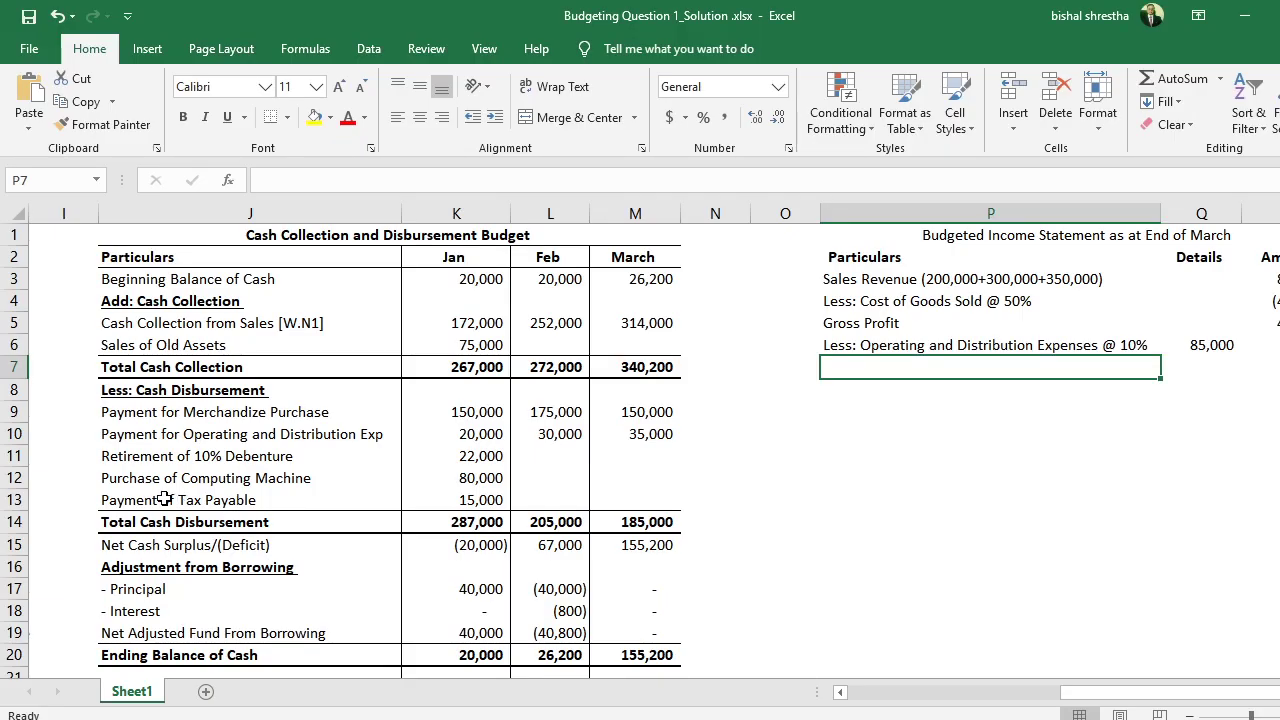
left_click_drag(160, 457, 632, 459)
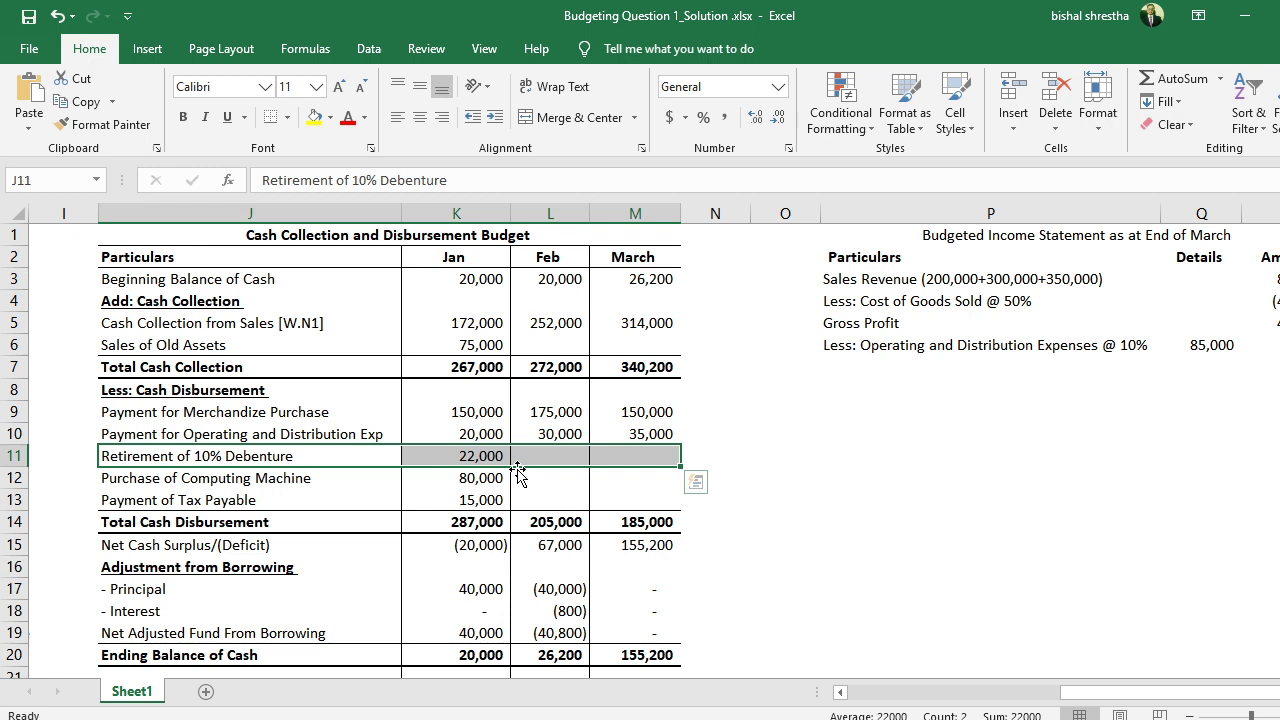
Add a "Premium on Retirement of Debenture" row in P7 with an amount of 2000 in Q7.
left_click(894, 366)
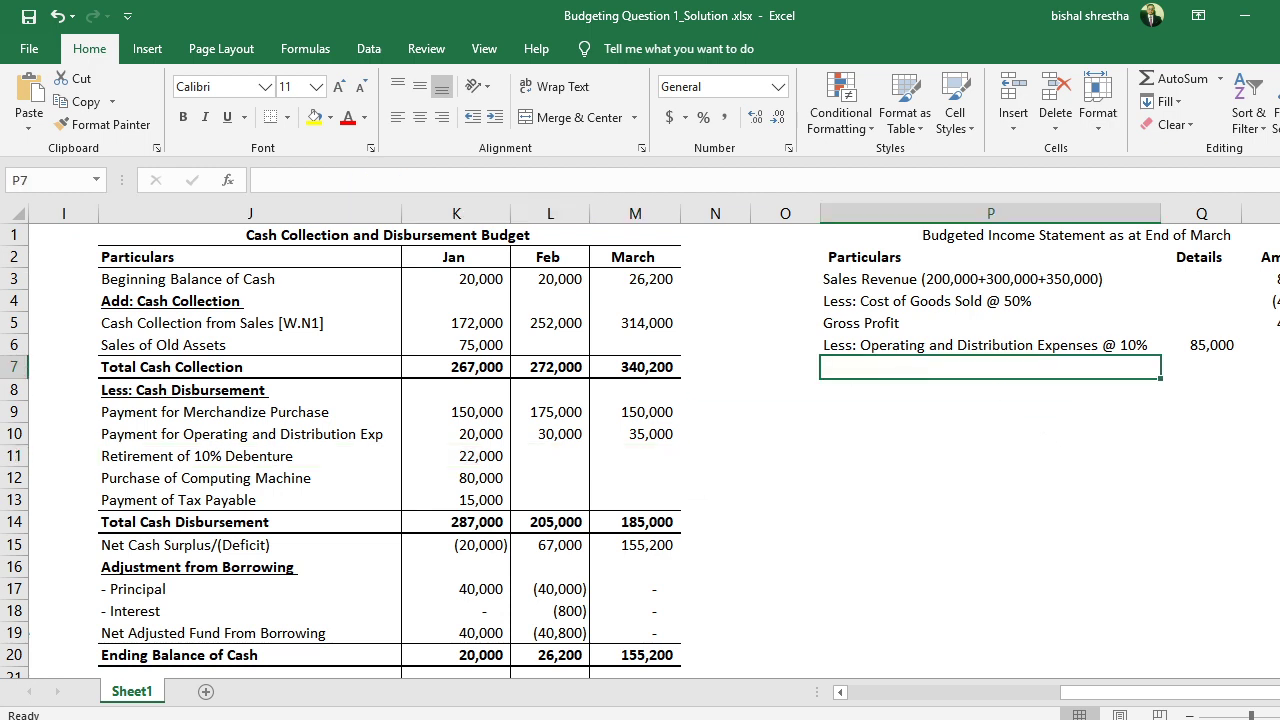
type("Premium")
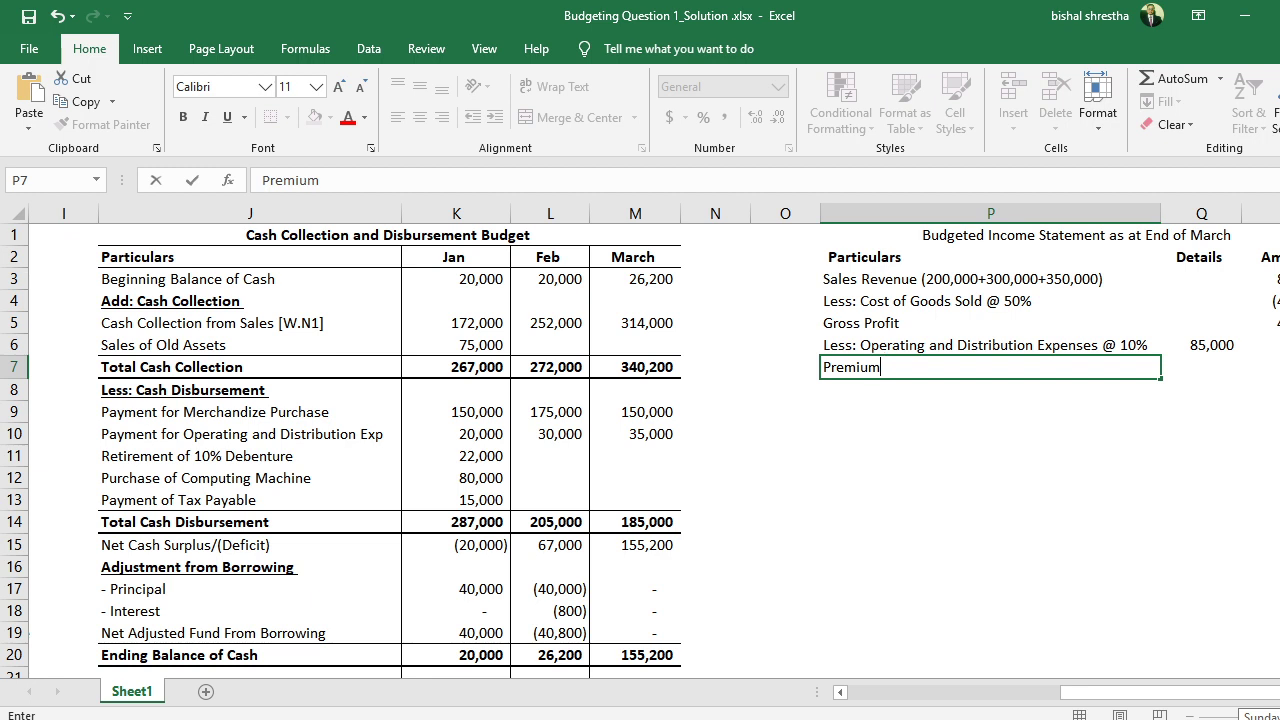
type(" on Retireme")
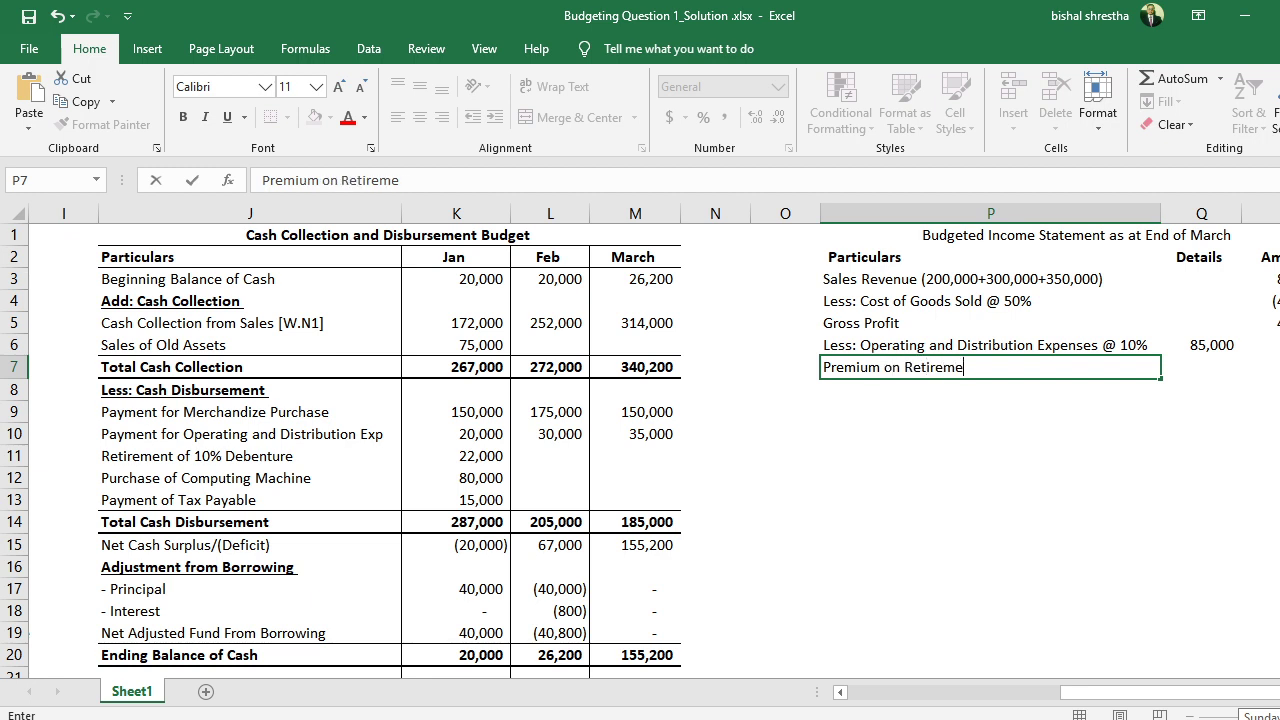
type("nt of Debenture")
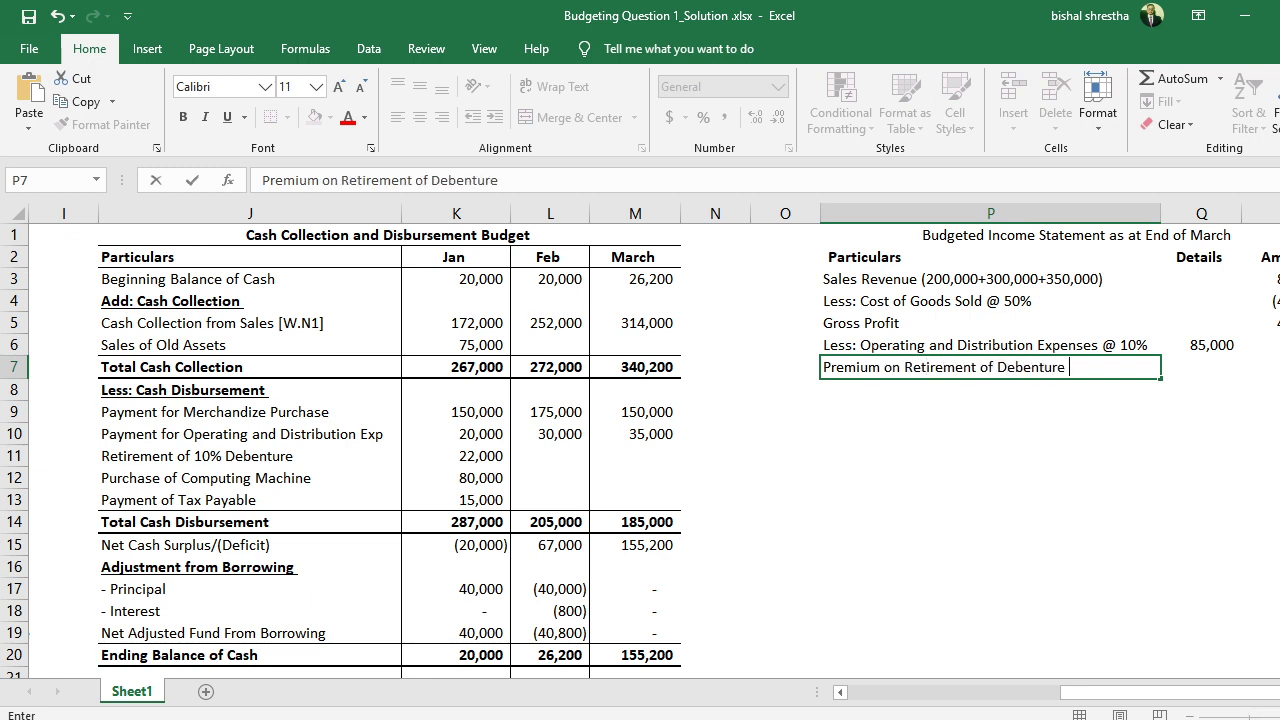
key("Return")
key("Up")
key("Right")
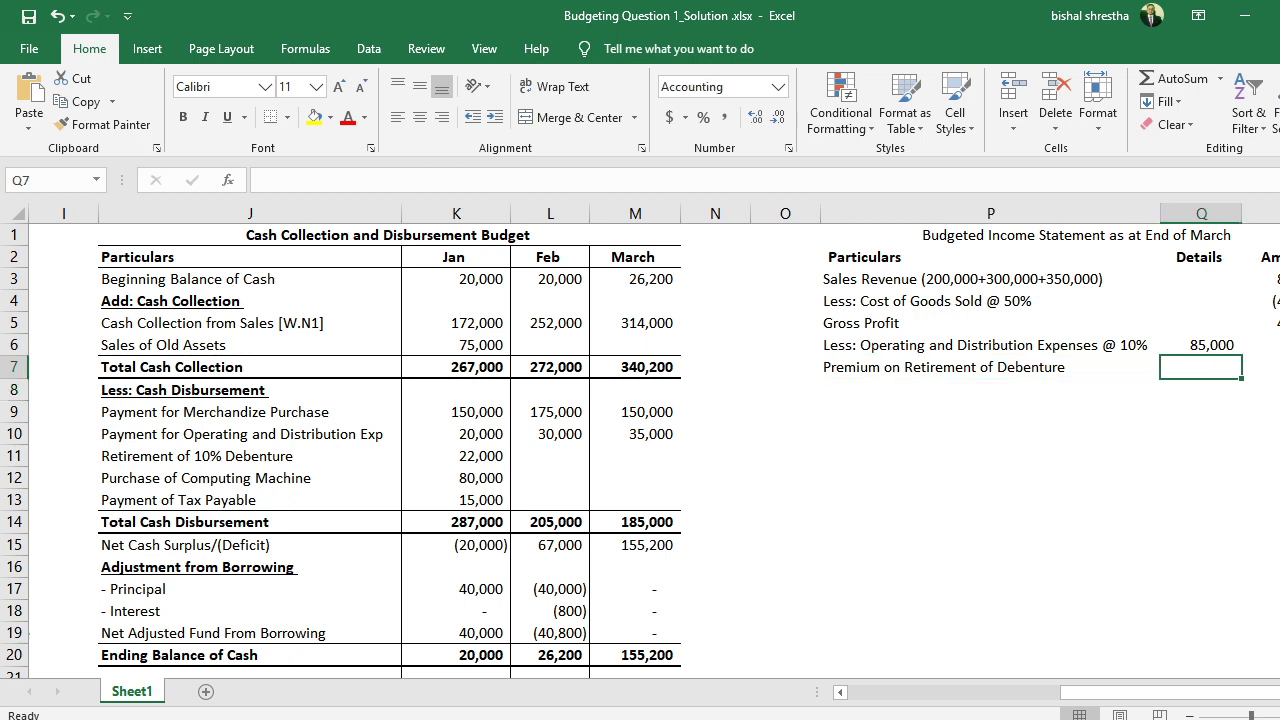
type("+2000")
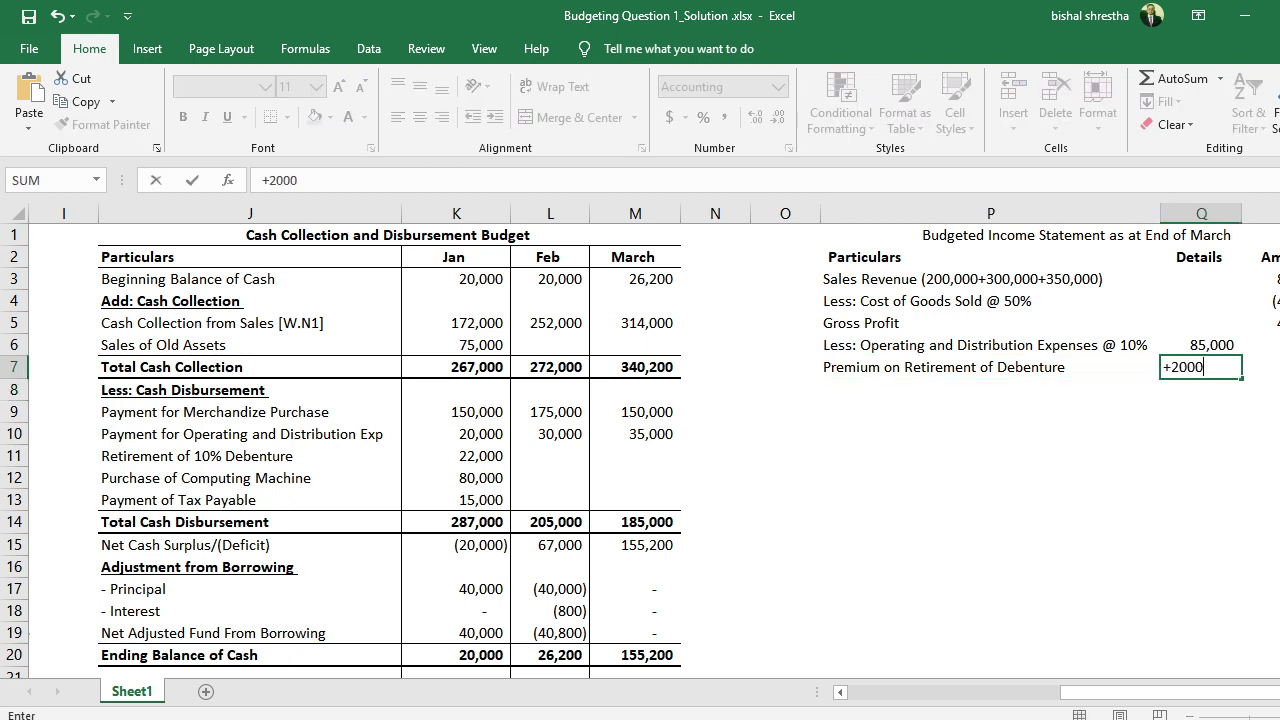
key("Return")
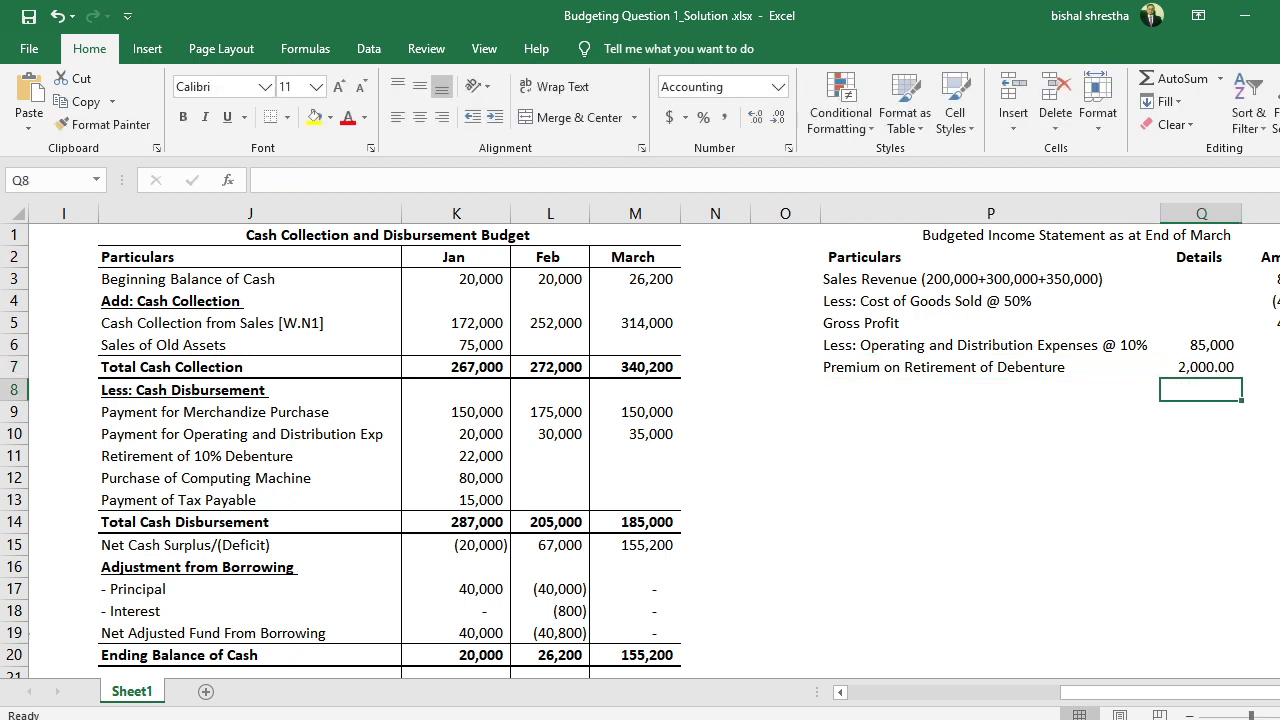
Remove the decimal places from the debenture premium amount in column Q.
left_click(1212, 214)
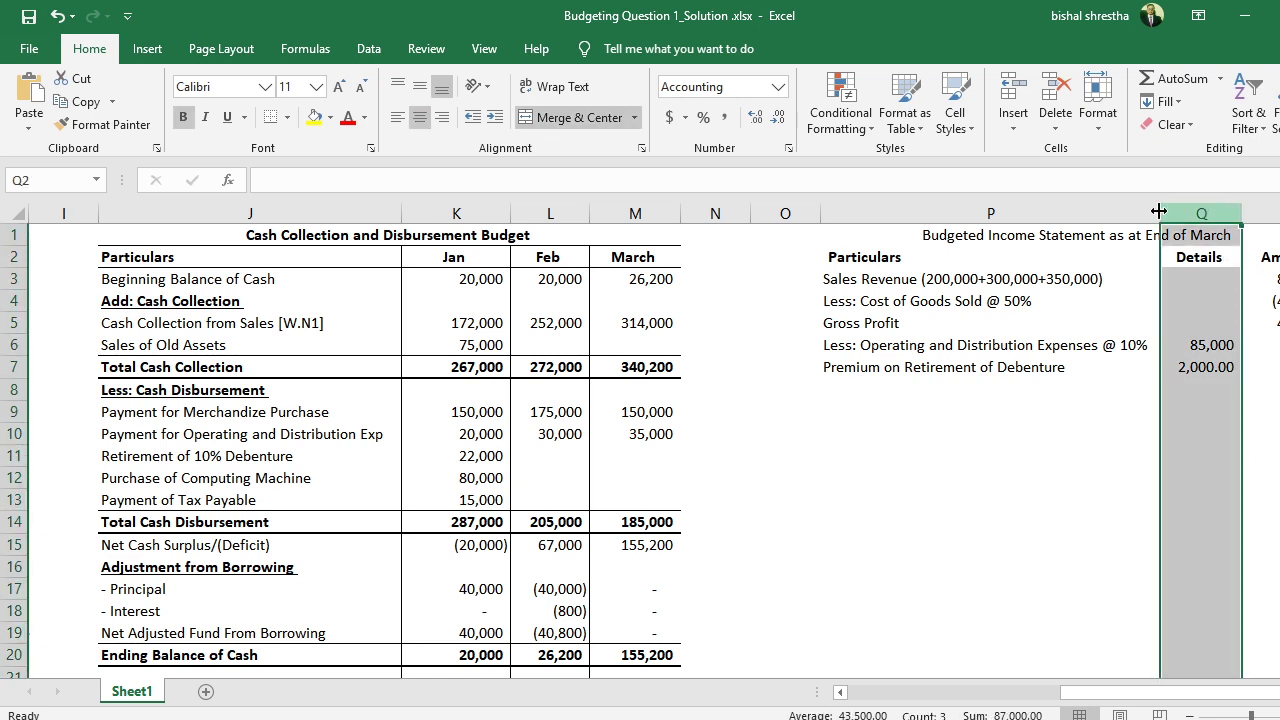
left_click(777, 118)
left_click(779, 125)
left_click(1237, 371)
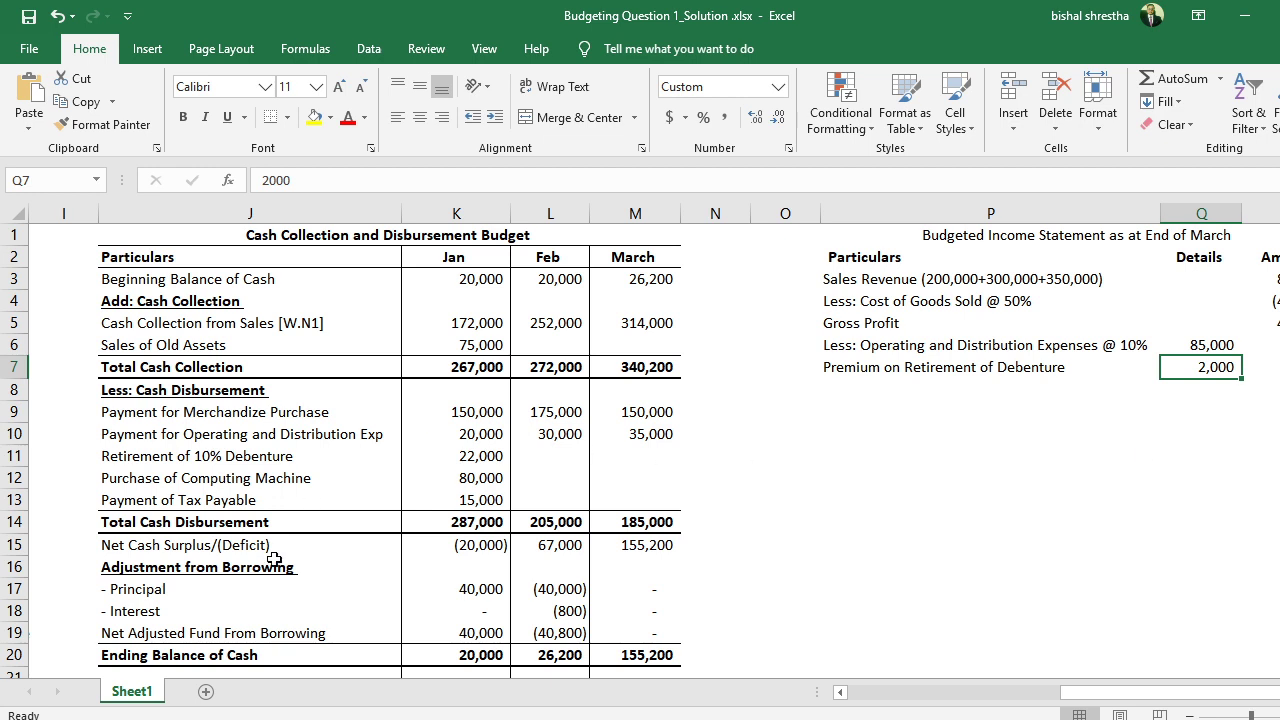
Switch to the question PDF and highlight the sentence giving the 20% depreciation rate on fixed assets using the reducing balance method.
key("alt+Tab")
scroll(660, 594, "down", 4)
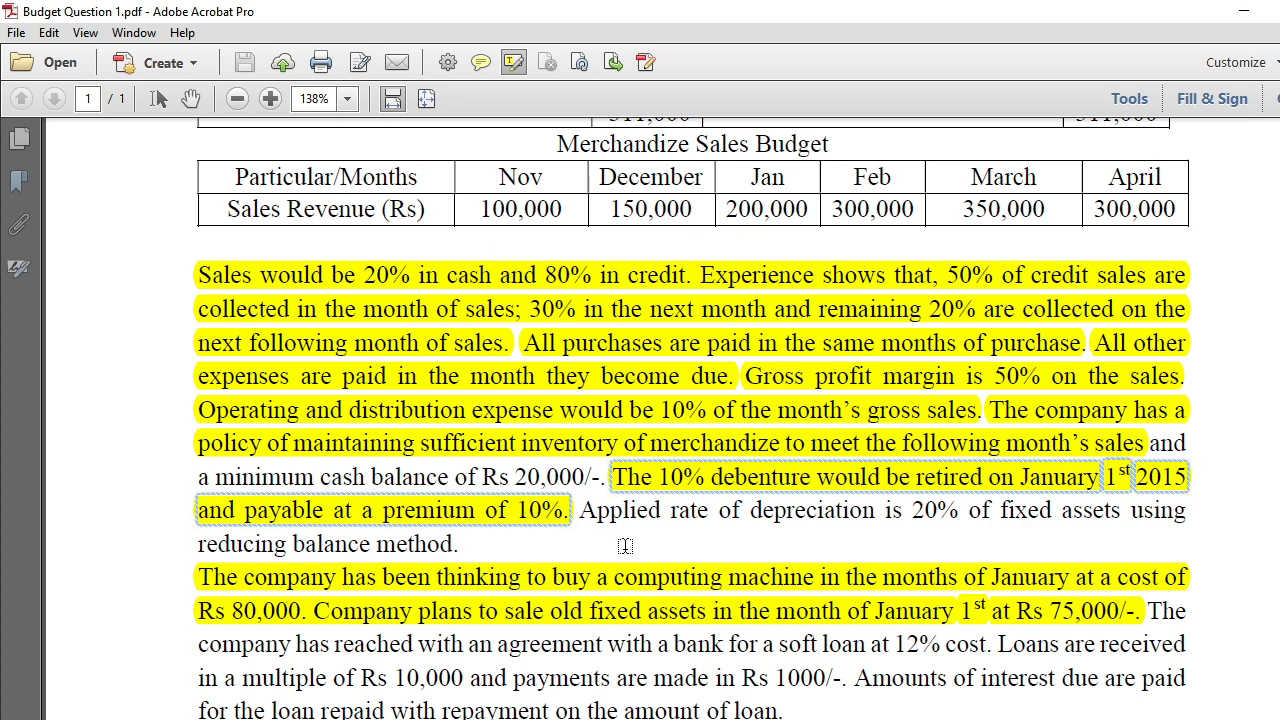
left_click_drag(581, 530, 452, 541)
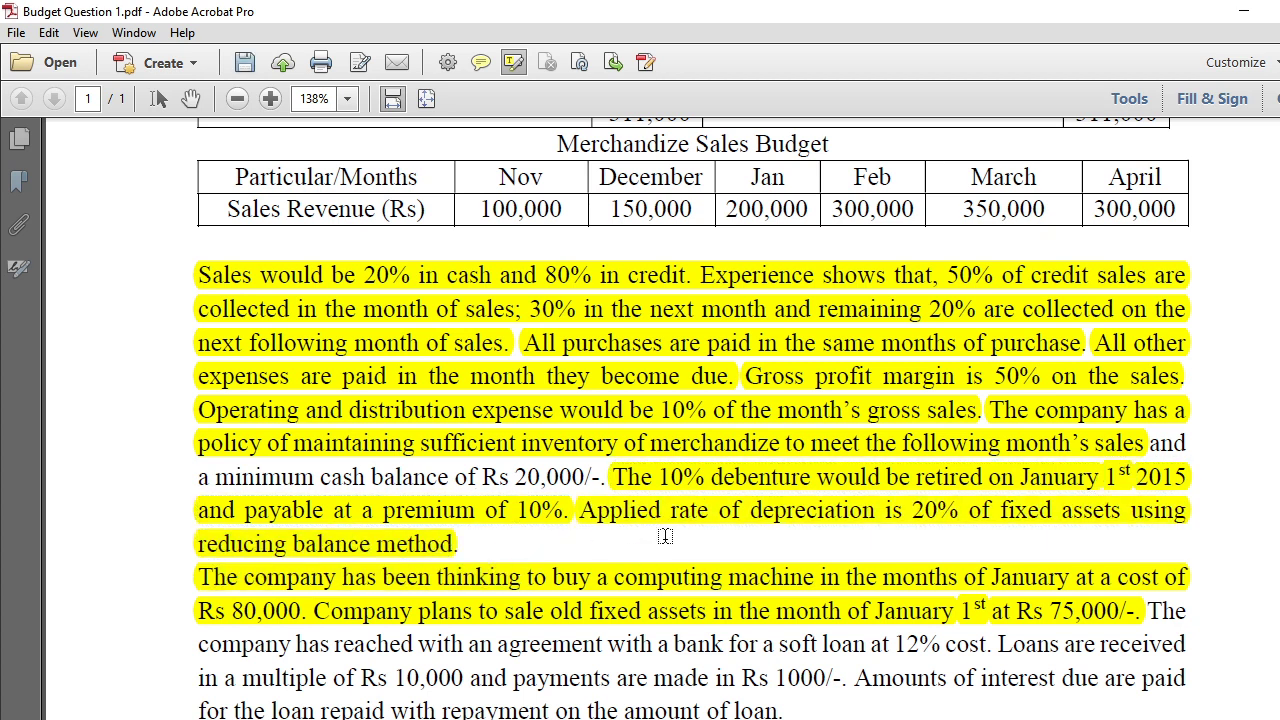
left_click(933, 517)
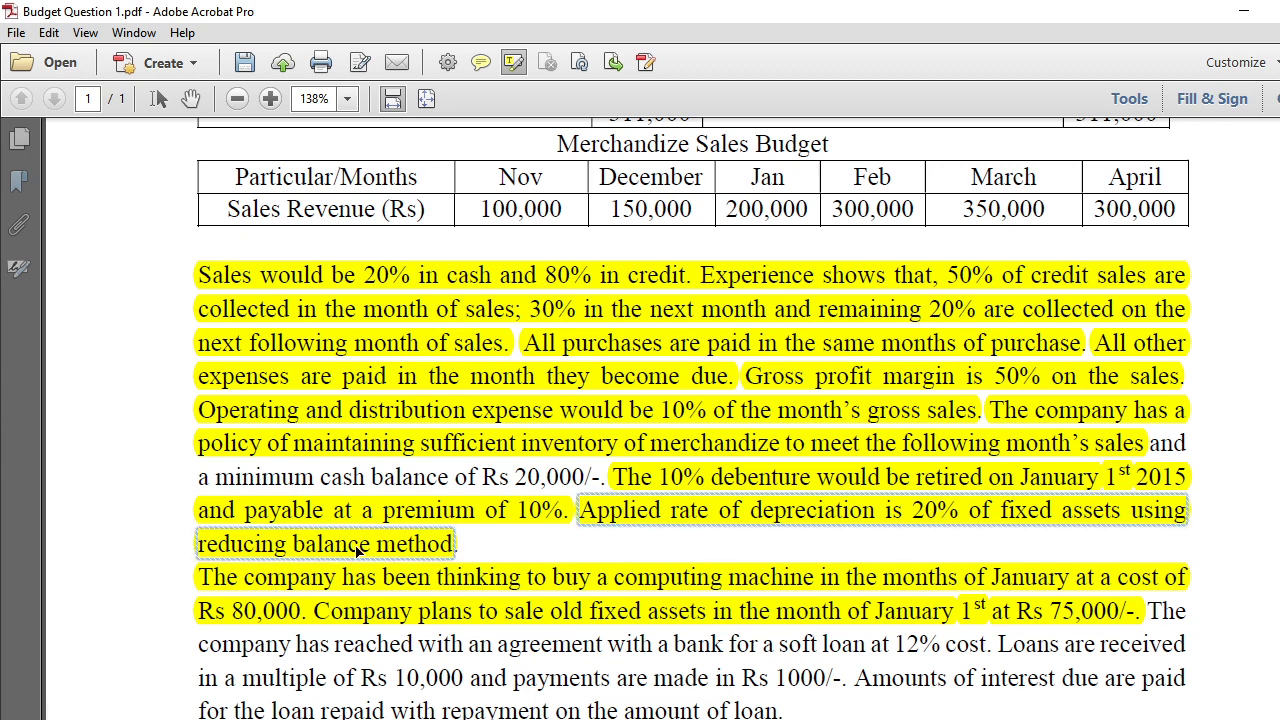
Switch to the Key Notes and Working document in Word and add the line "Working Note for Calculation of Depreciation" below the margin notes.
key("alt+Tab")
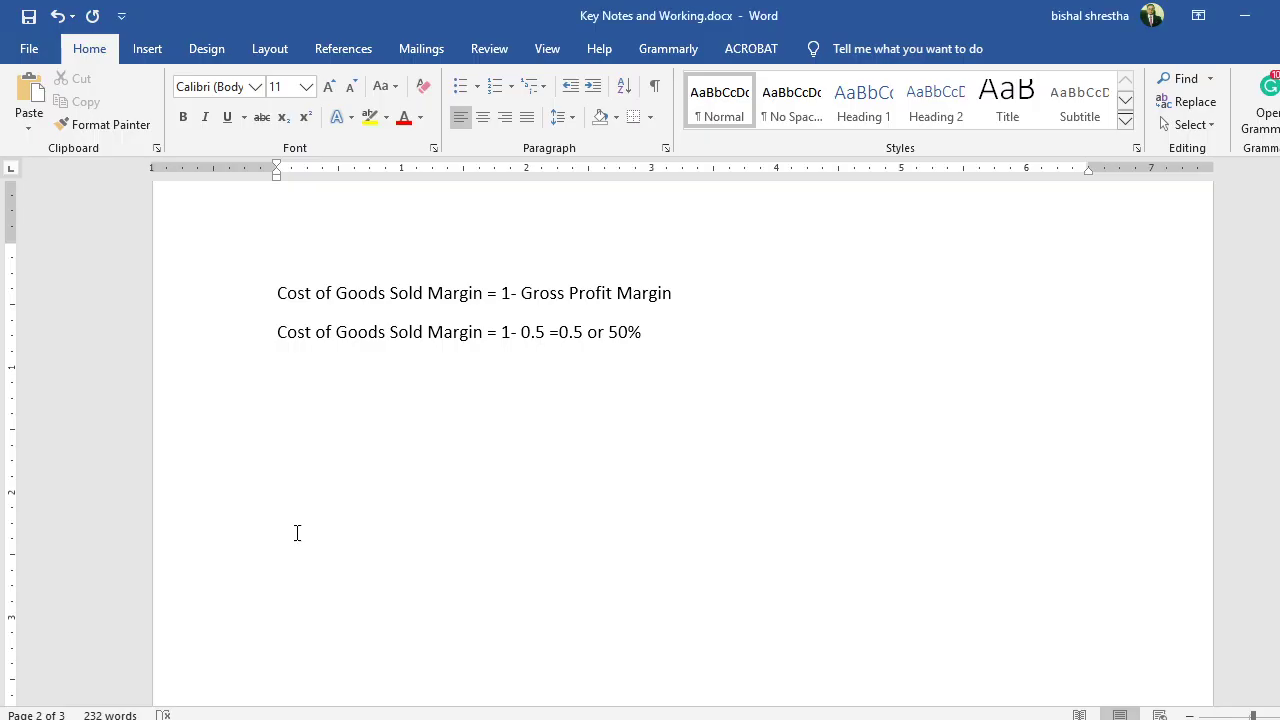
key("Return")
key("Return")
type("Working Note for Calcu")
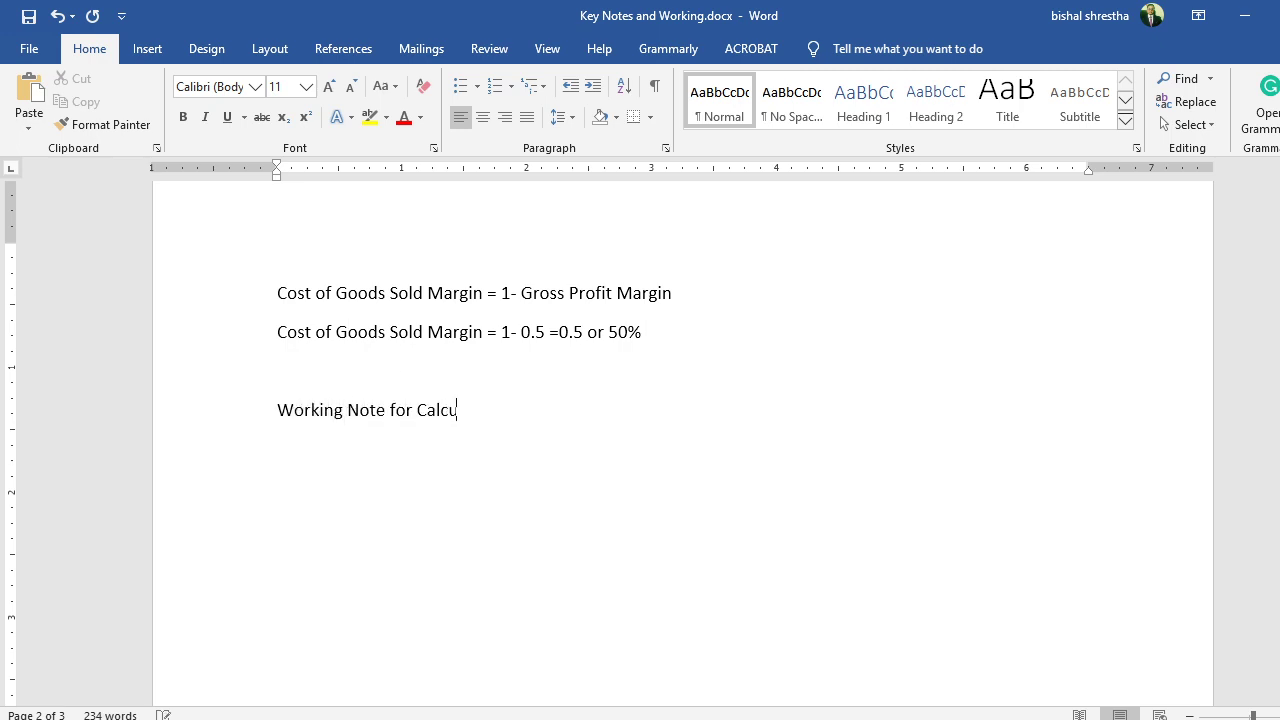
type("lation of Depreciation")
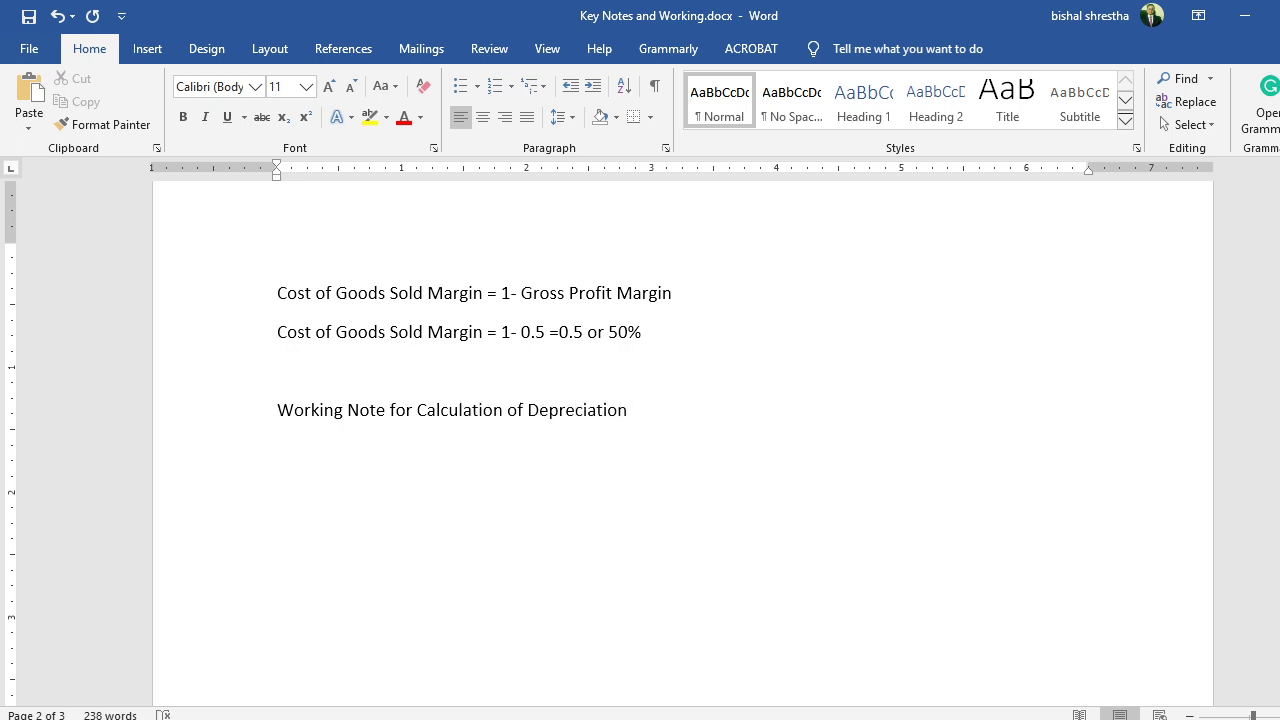
Make the depreciation working note heading bold and underlined, with an empty line ready below it.
key("Down")
key("shift+End")
key("ctrl+b")
key("ctrl+u")
key("Down")
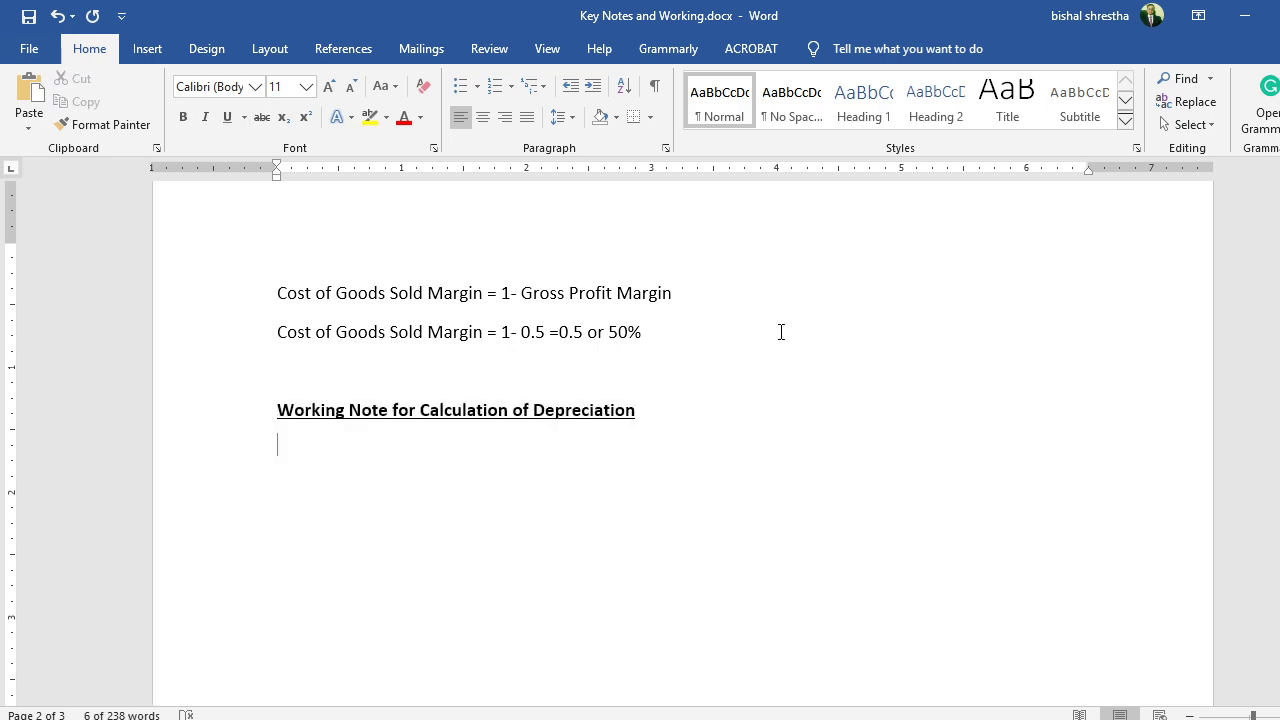
key("Return")
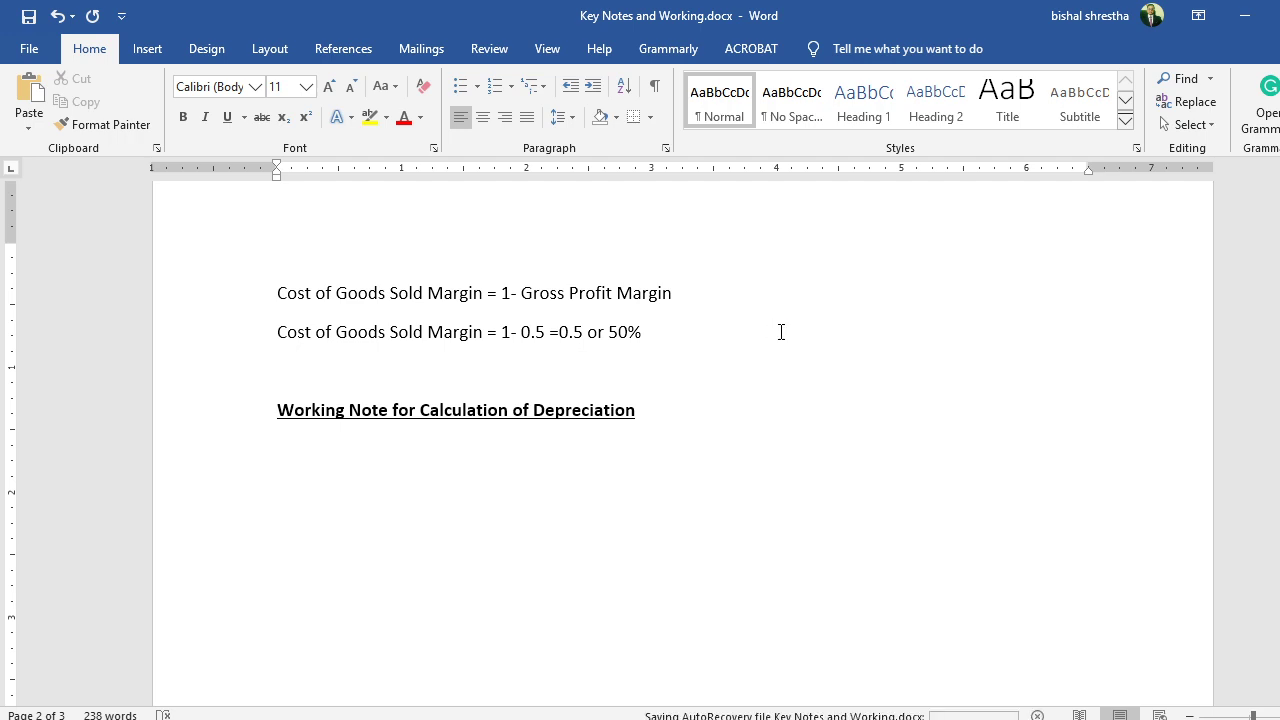
key("BackSpace")
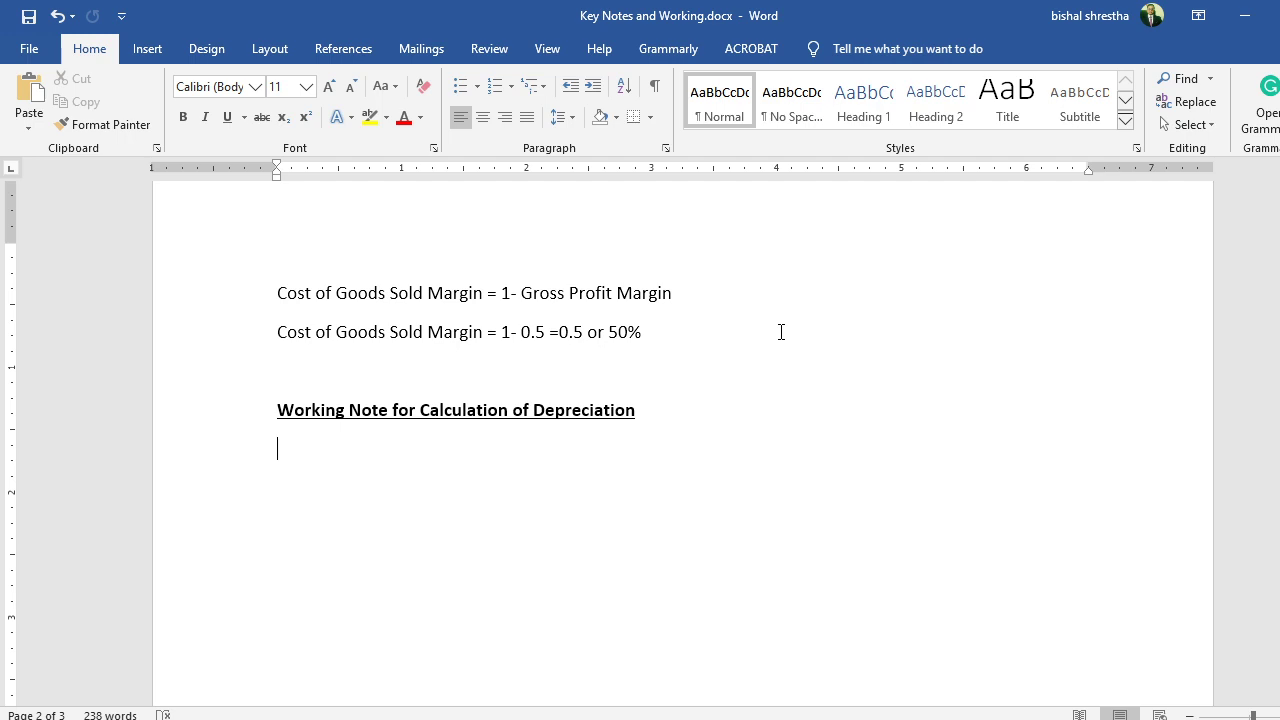
Add a "Beginning Balance of Fixed Assets" line of 115,000 under the heading, taking the figure from the balance sheet in the question PDF.
scroll(781, 332, "down", 1)
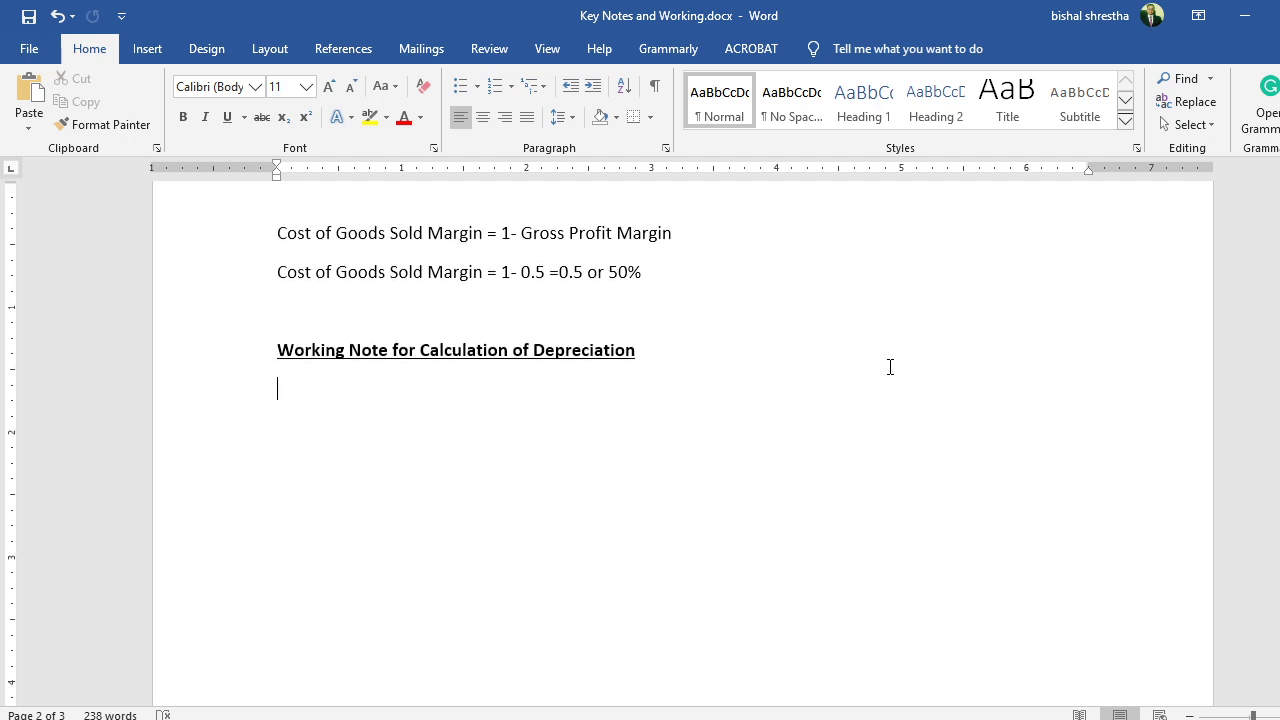
type("Beginning Balance of F")
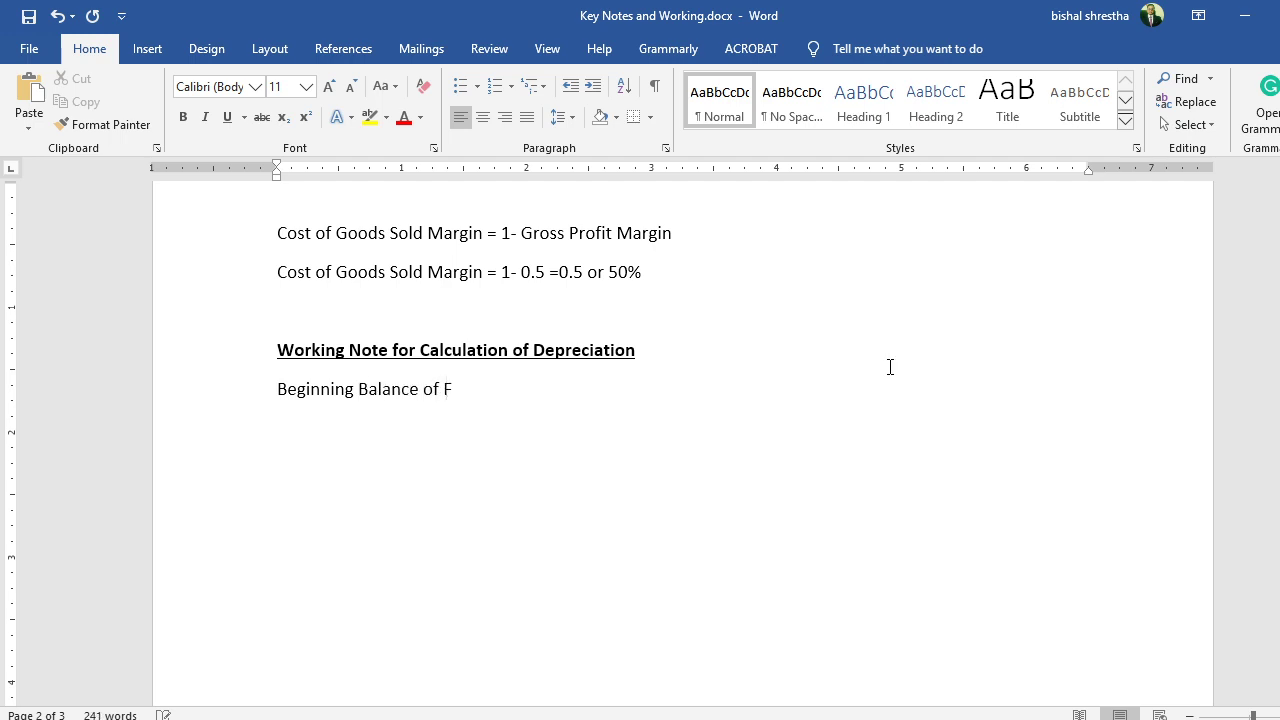
type("ixed Assets")
key("Tab")
key("Tab")
key("alt+Tab")
scroll(147, 264, "up", 5)
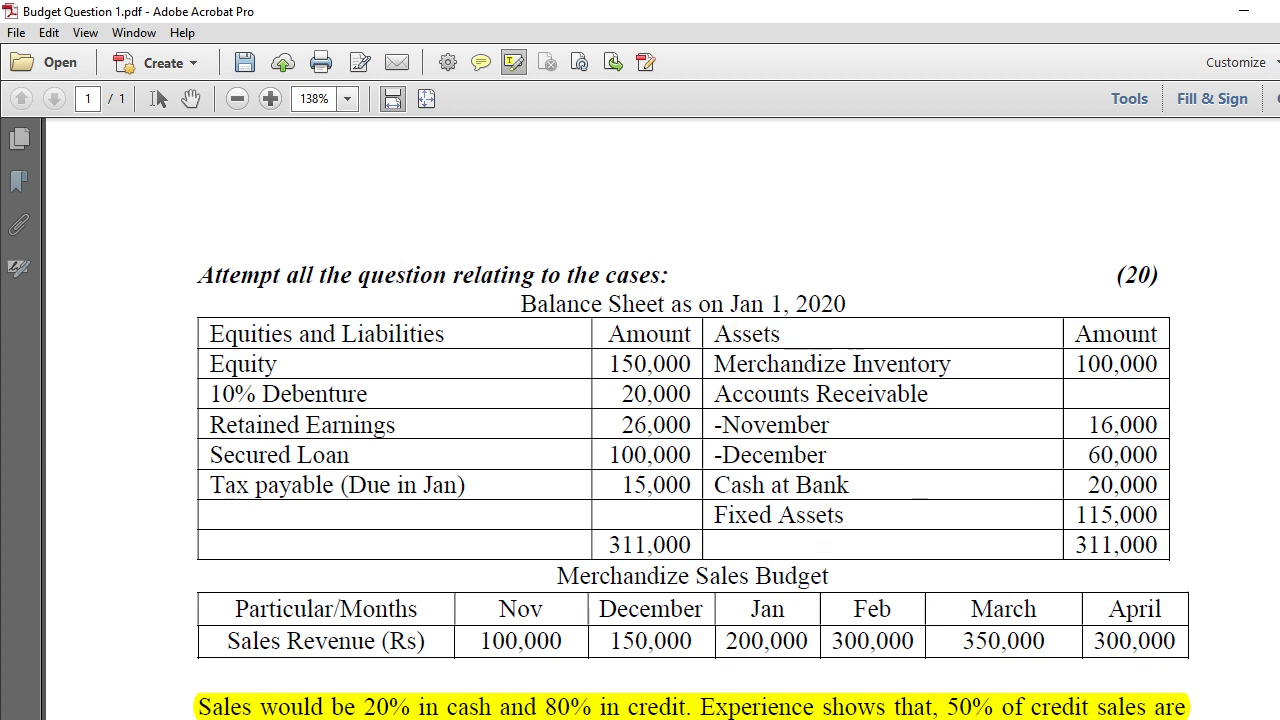
key("alt+Tab")
type("1")
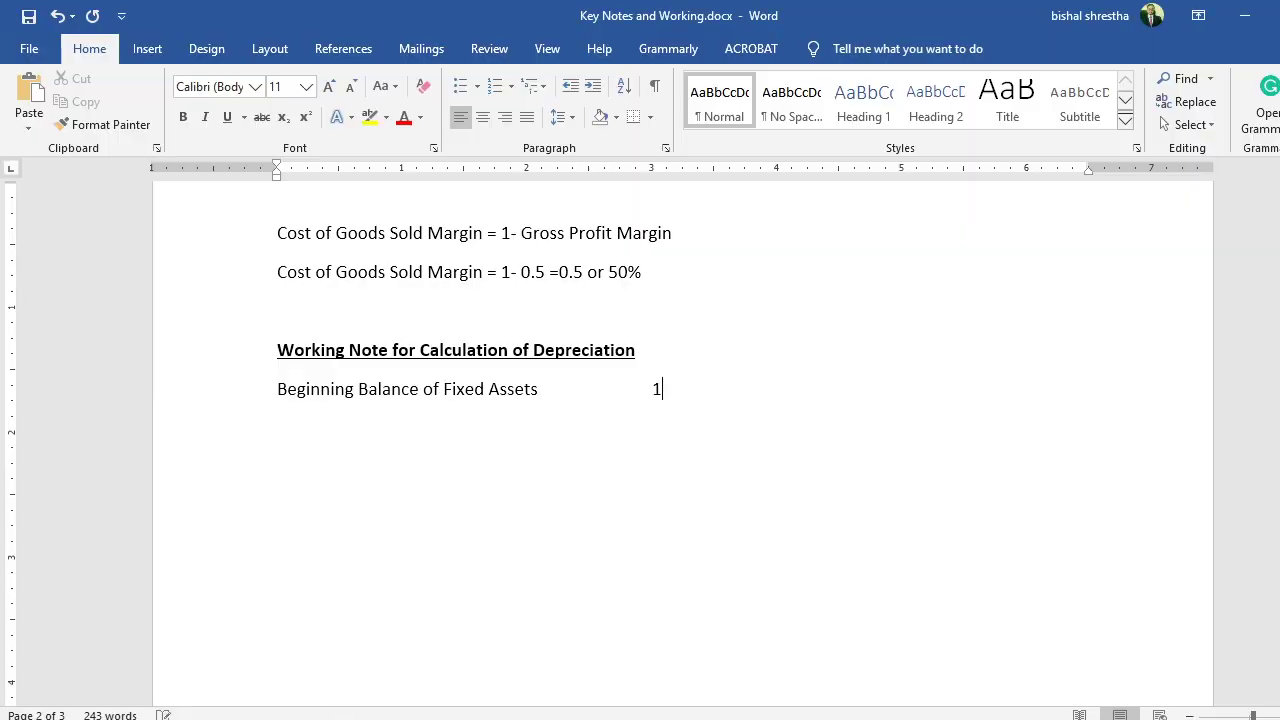
type("15,000")
key("Return")
Examine the computing machine purchase and old fixed asset sale terms in the question PDF.
mouse_move(268, 716)
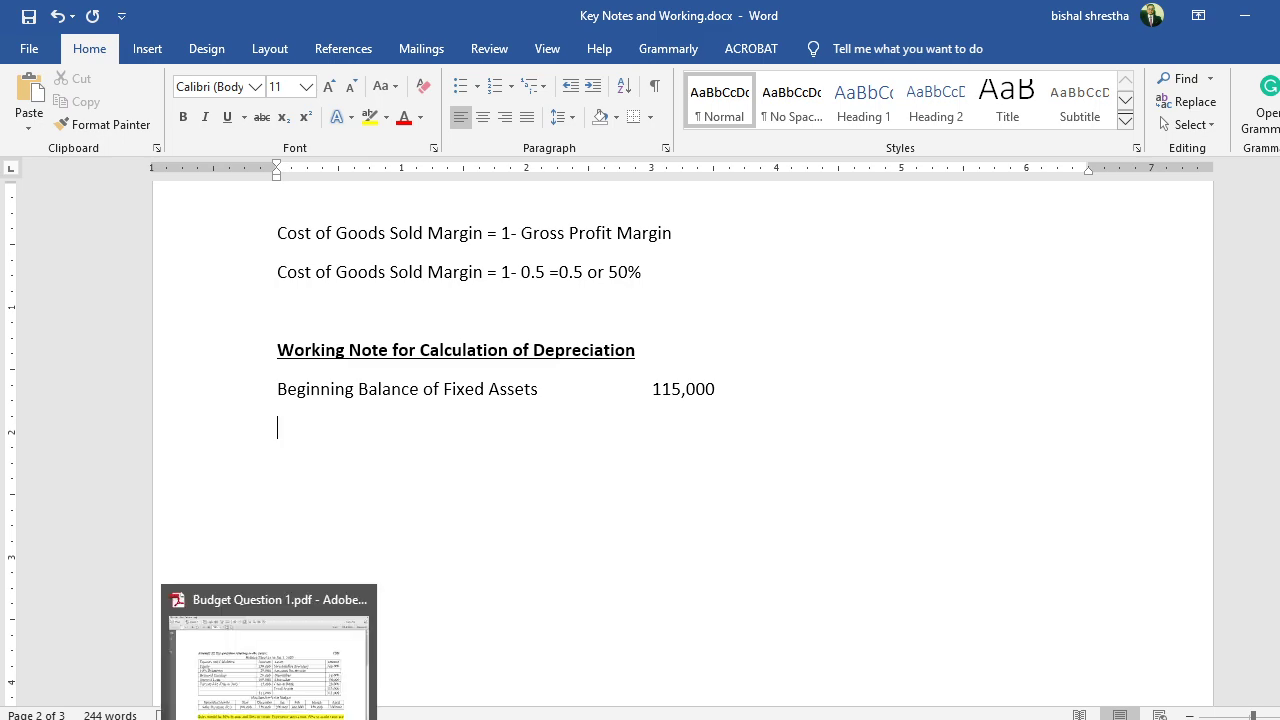
left_click(268, 690)
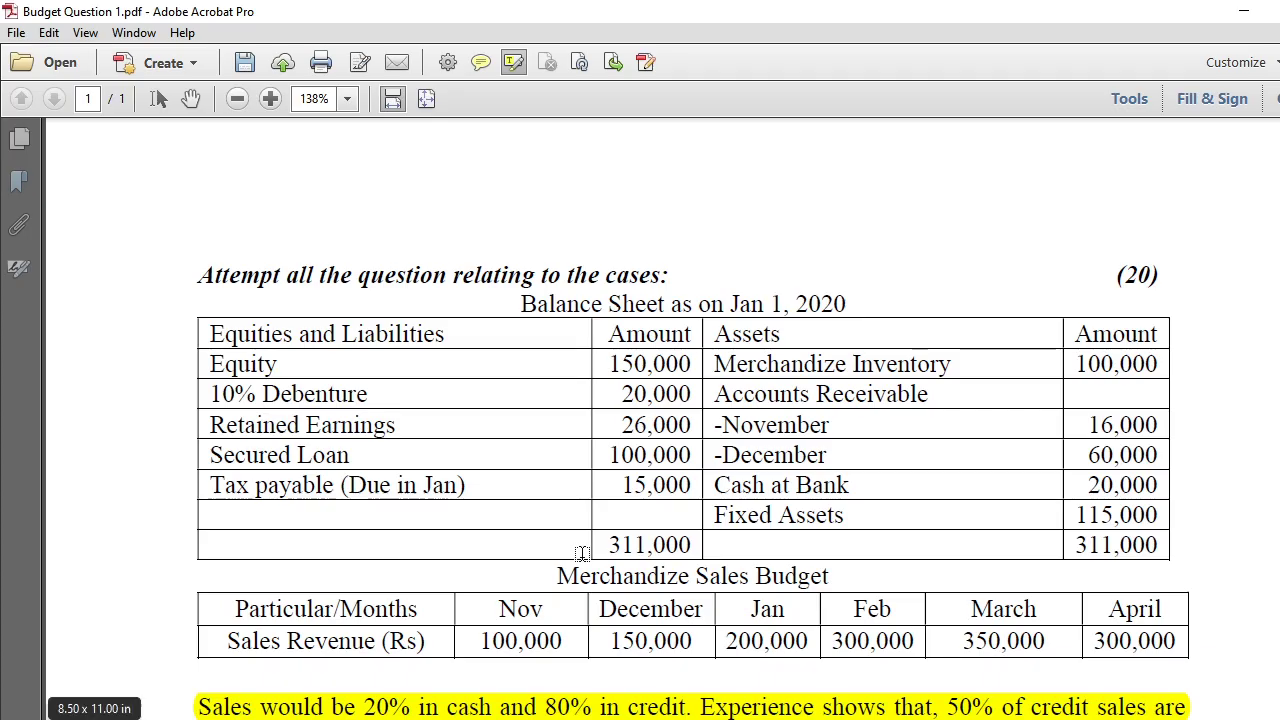
scroll(614, 508, "down", 6)
scroll(614, 508, "down", 6)
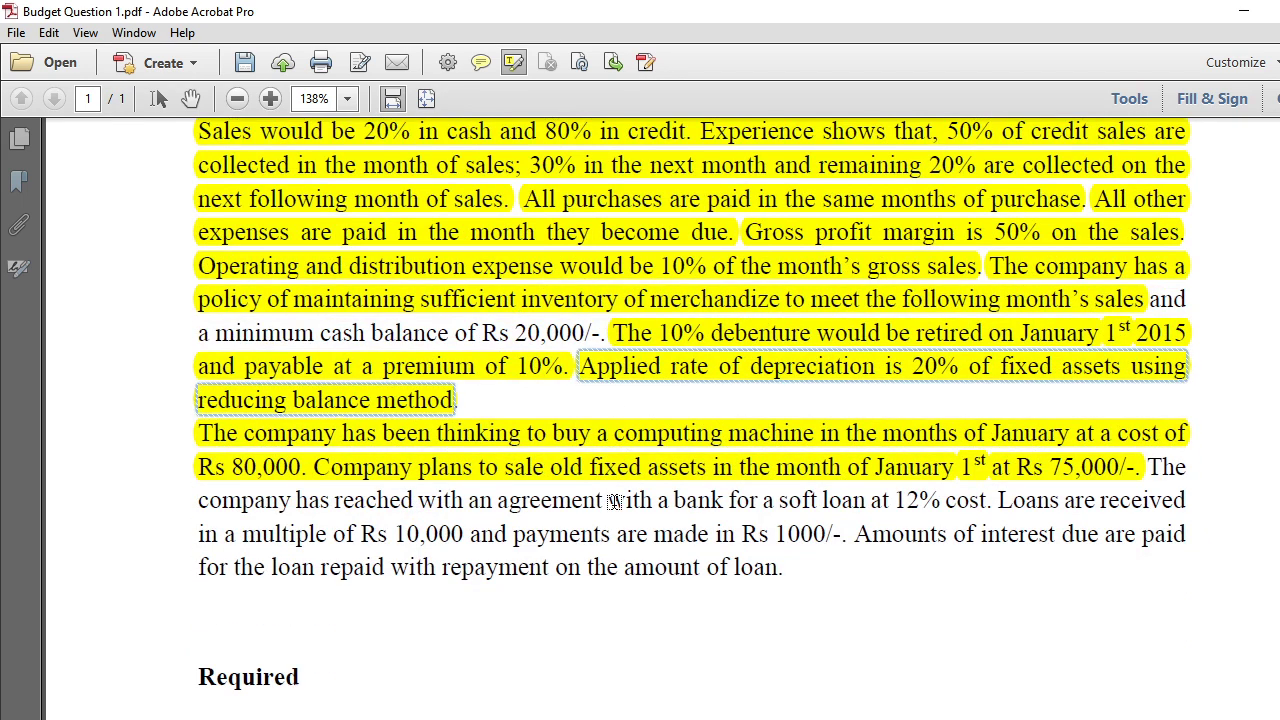
scroll(614, 500, "down", 1)
scroll(614, 500, "up", 1)
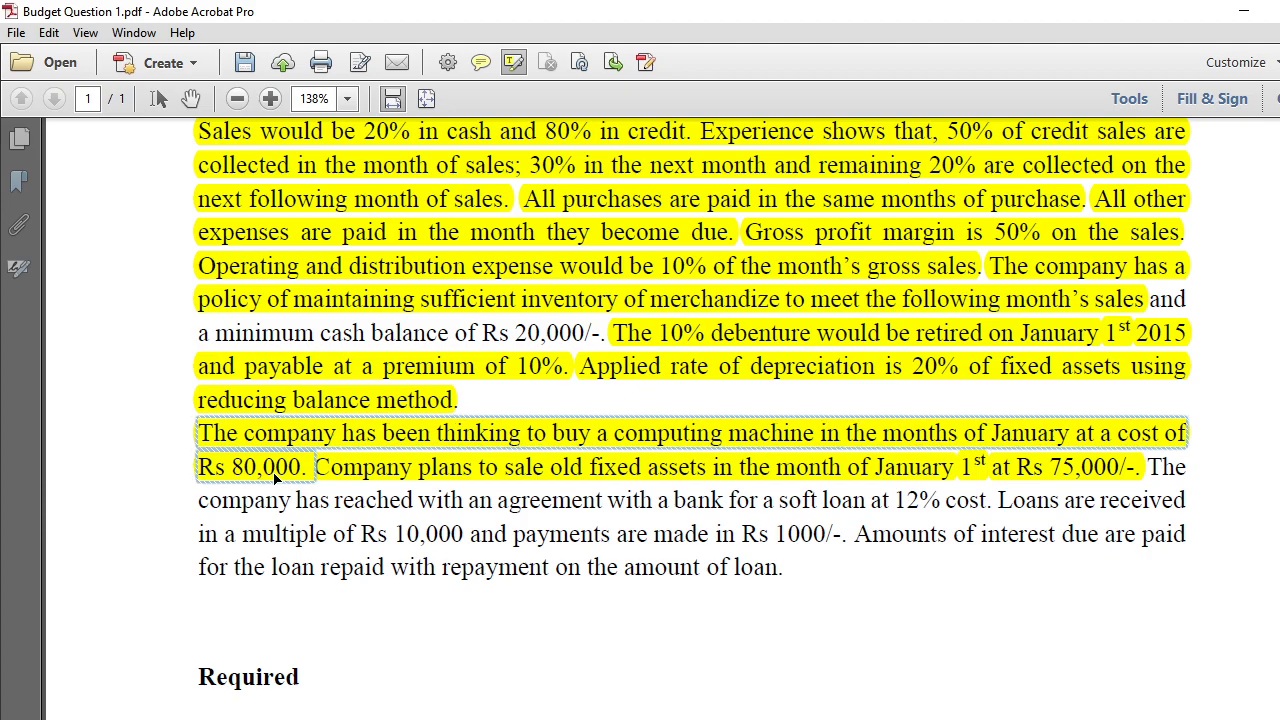
Add an "Add: Purchase of Computing Machine" line of 80,000 to the depreciation working note in Word.
key("alt+Tab")
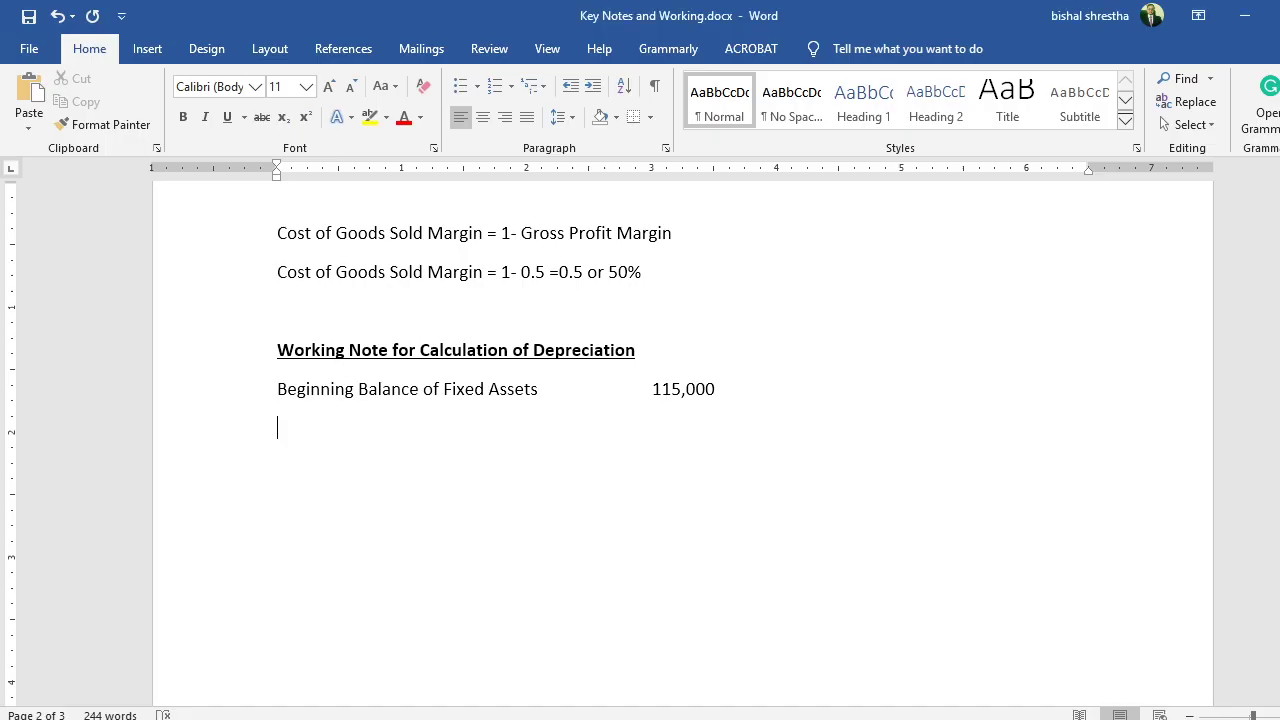
type("Add: Purchase of ")
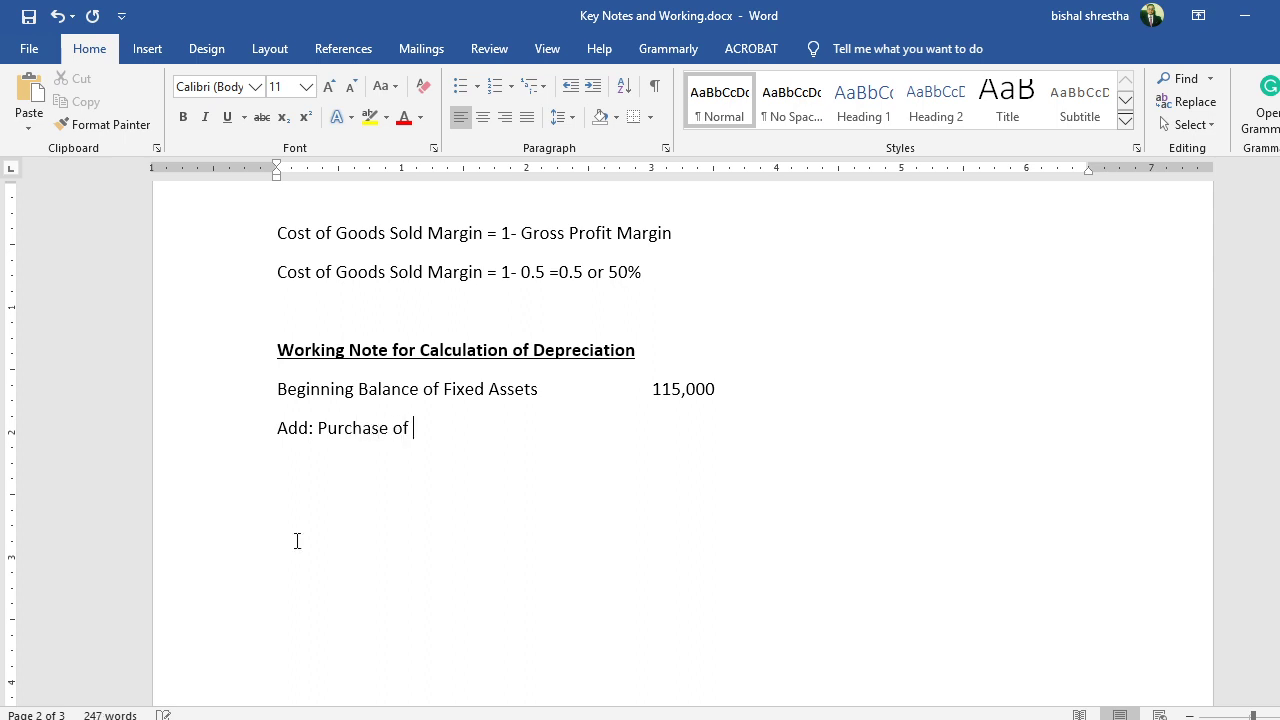
type("Computing Machine")
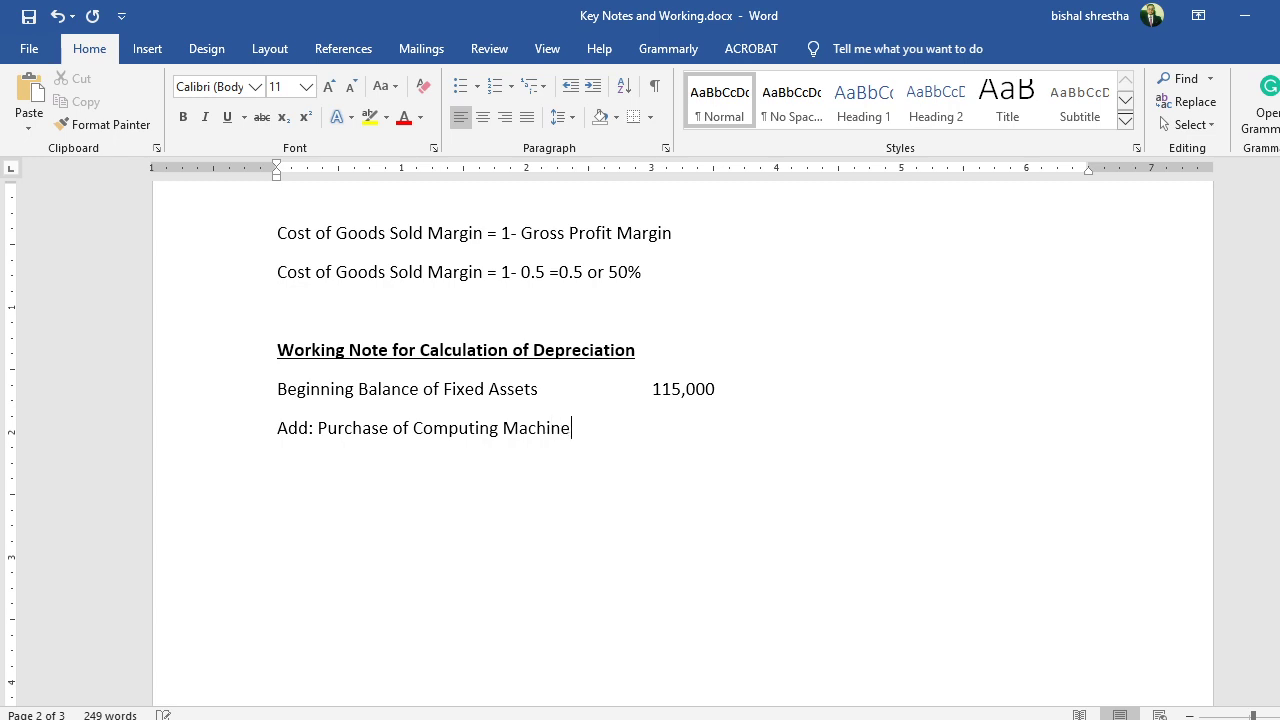
key("Tab")
key("Tab")
key("alt+Tab")
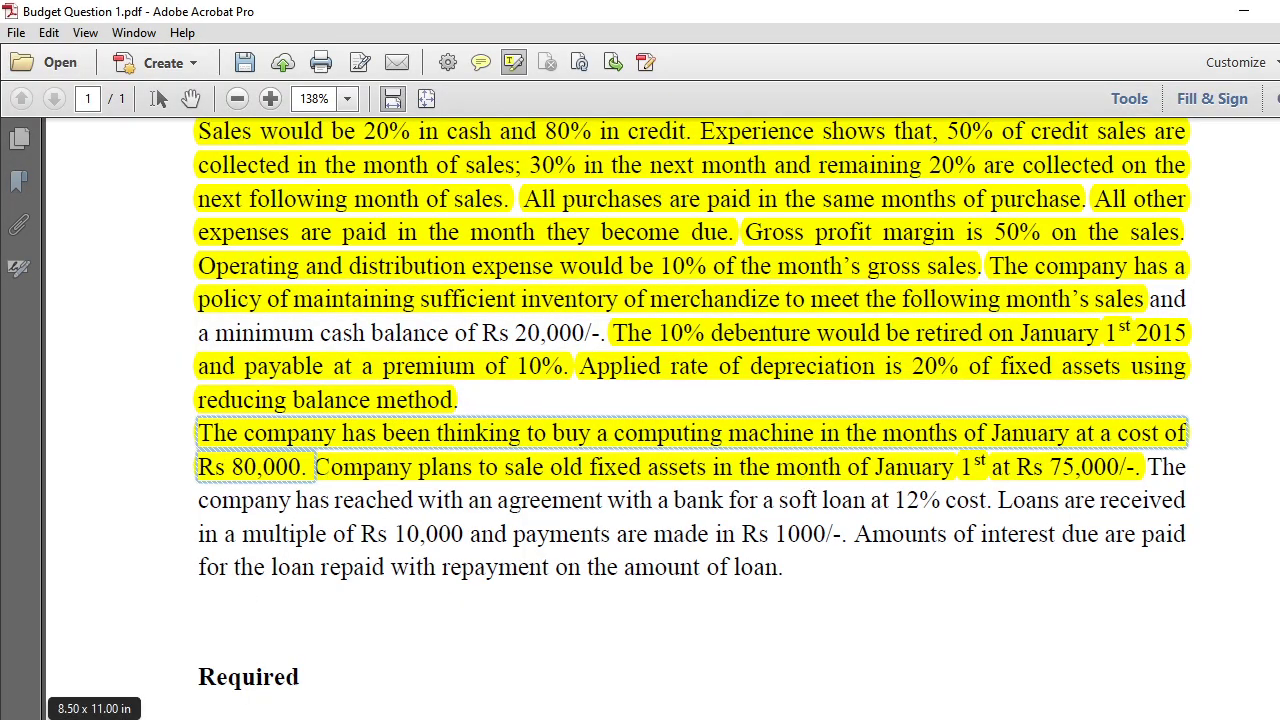
key("alt+Tab")
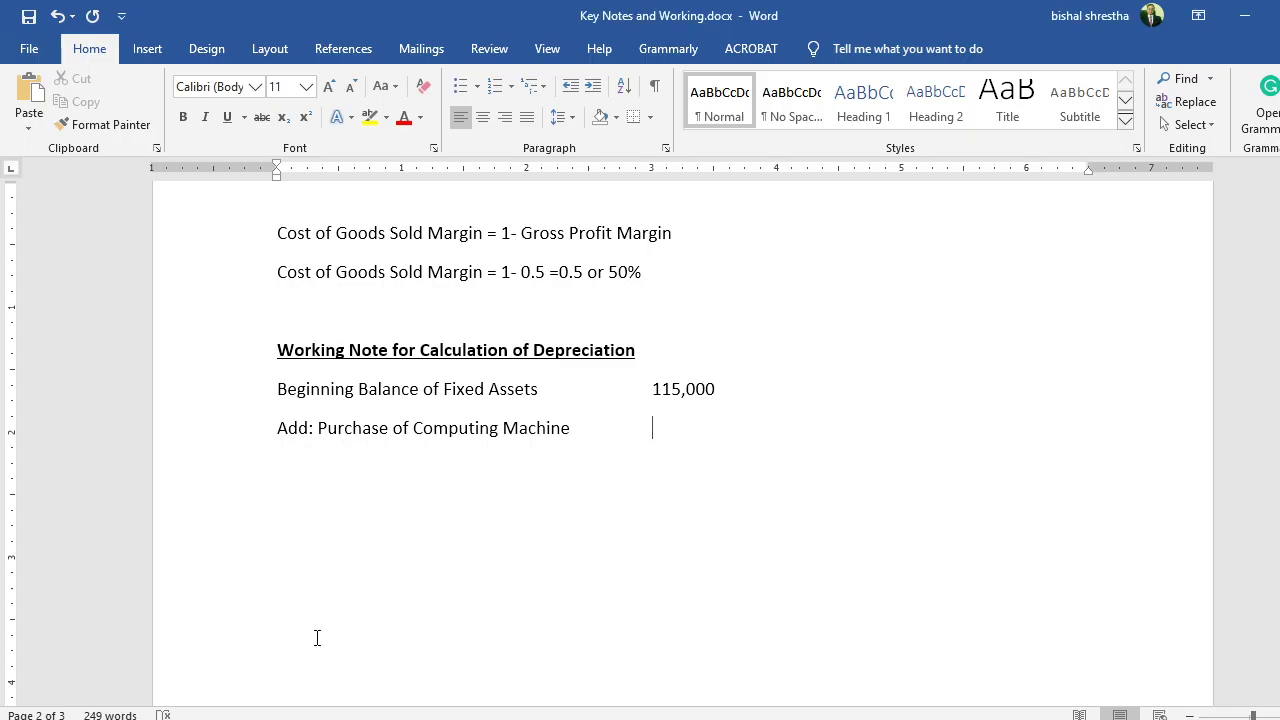
type("80,00")
type("0 ")
Begin a "Less:" line below the computing machine purchase and check the old fixed assets' sale price in the question PDF.
type("Less:")
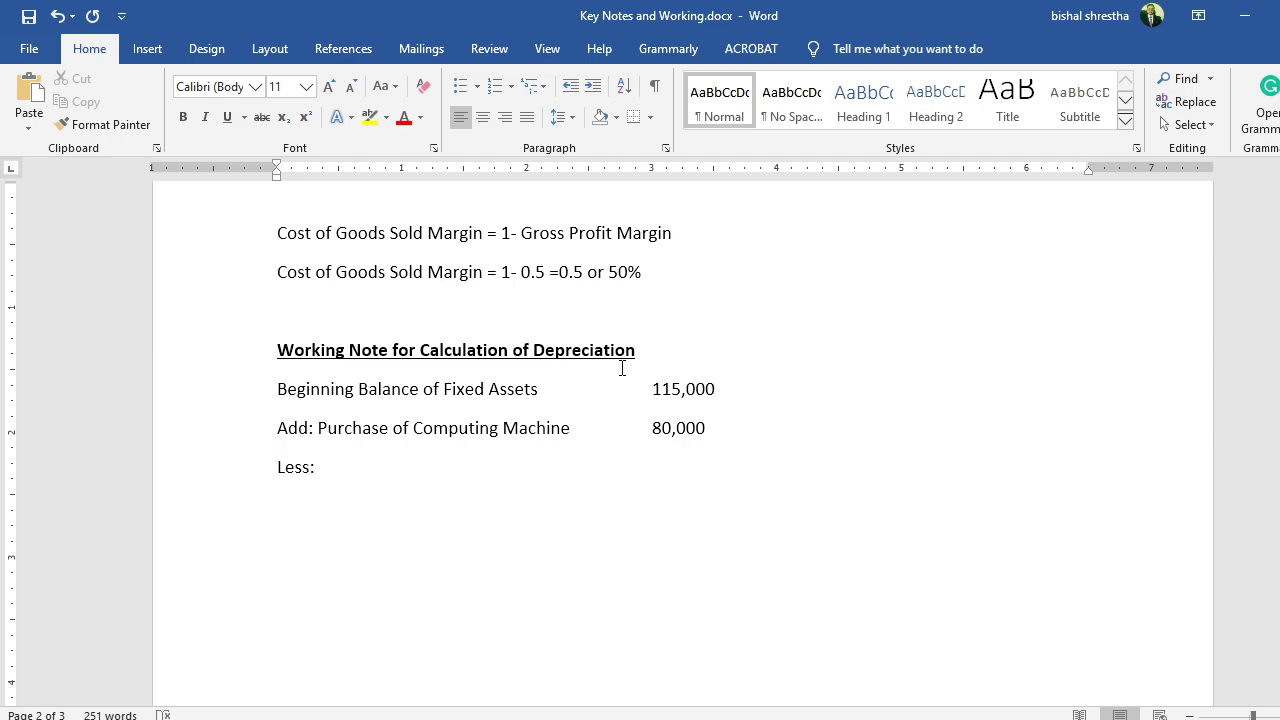
left_click(259, 716)
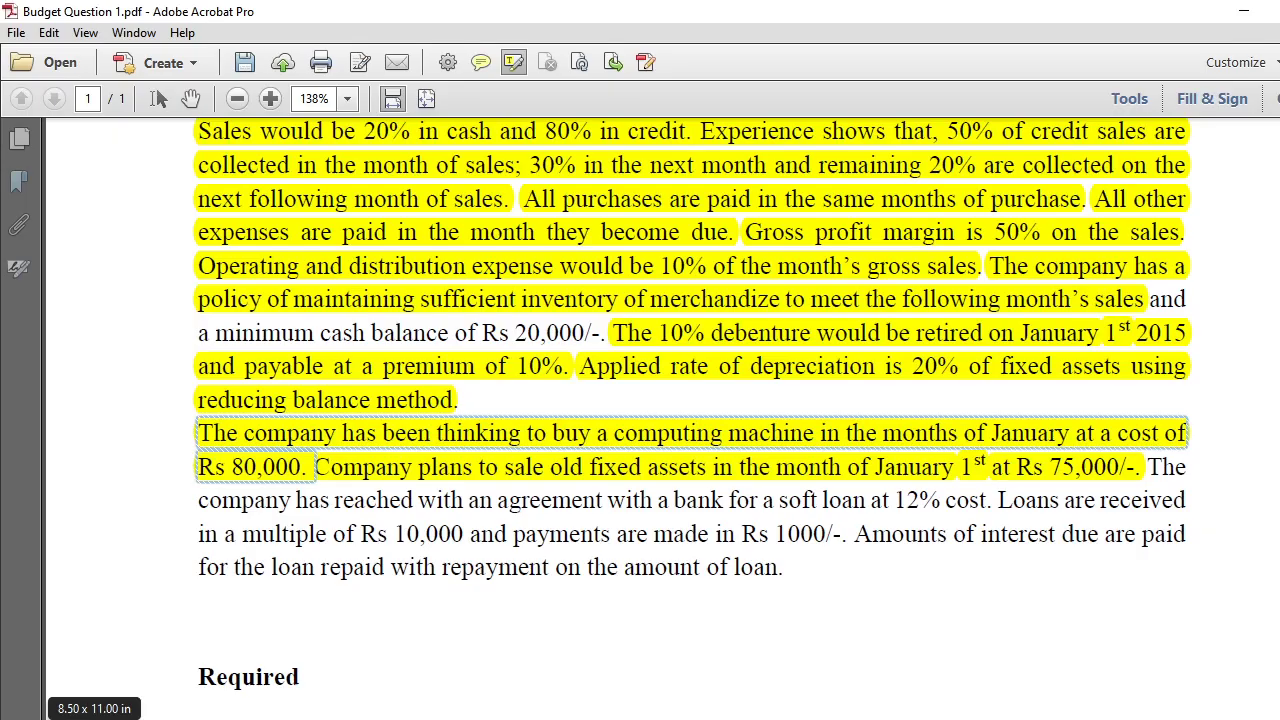
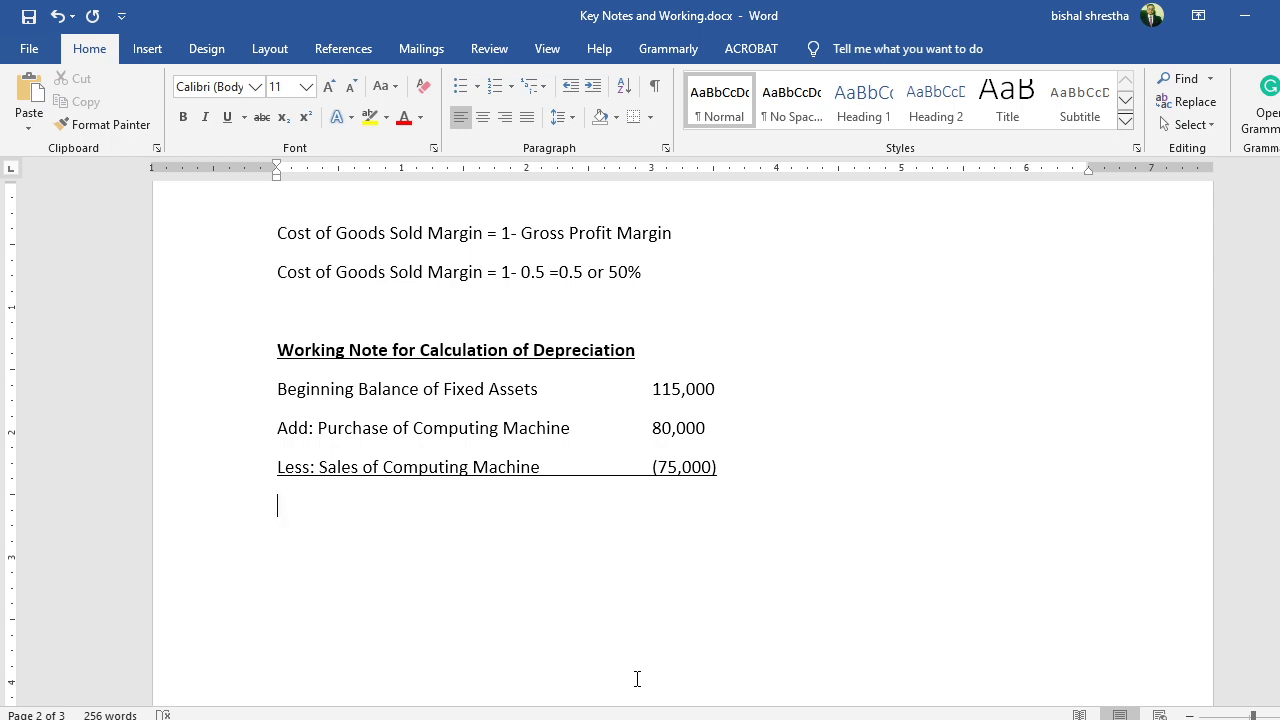
Add a "Book Value of Assets" line of 120,000 below the sales line in the Word working note and save the document.
type("Book Value of")
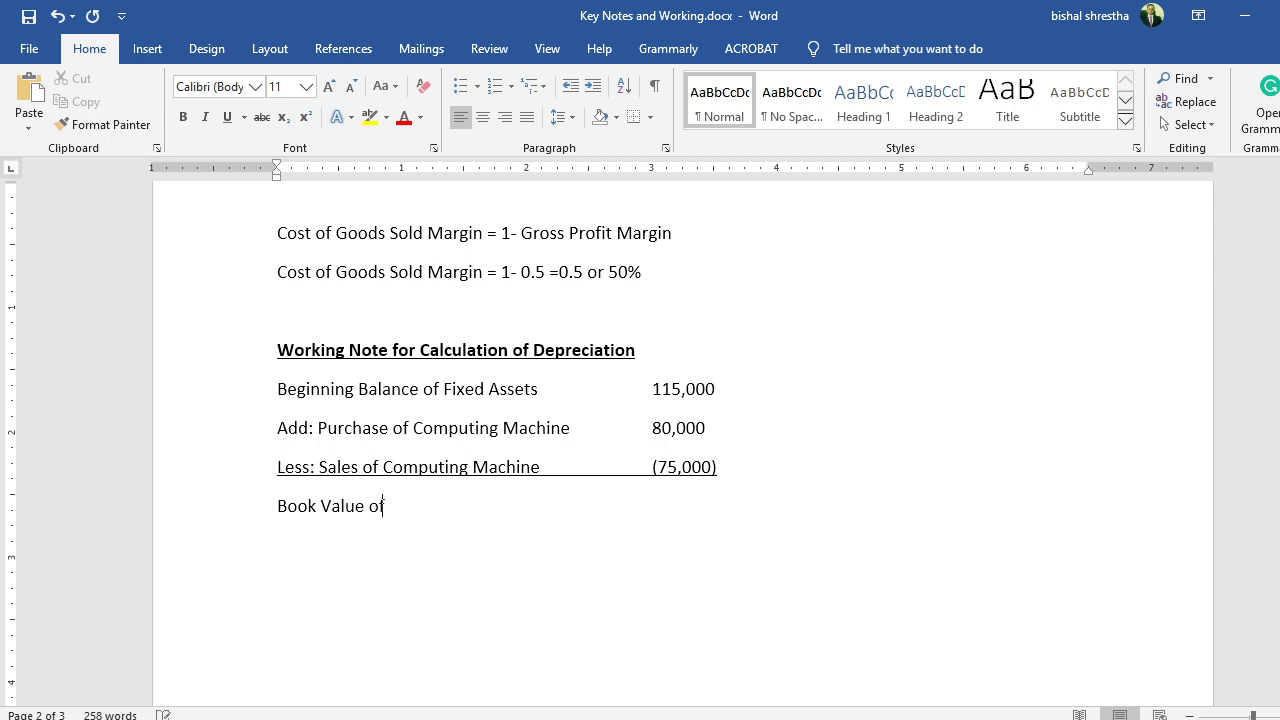
type(" Assets")
key("Tab")
key("Tab")
key("Tab")
key("Tab")
key("Tab")
type("120,000")
key("Return")
key("BackSpace")
key("Return")
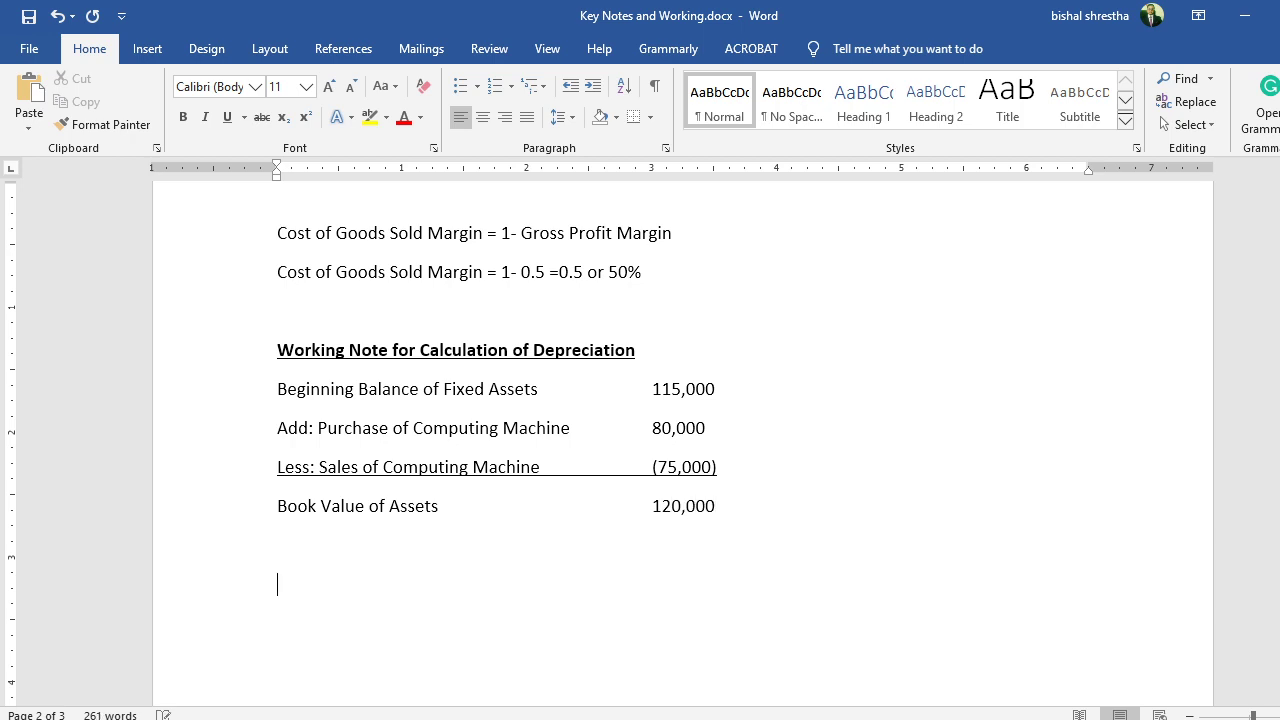
key("ctrl+s")
Examine the depreciation terms, the balance sheet's fixed assets figure and the machine purchase and sale terms in the question PDF.
key("alt+Tab")
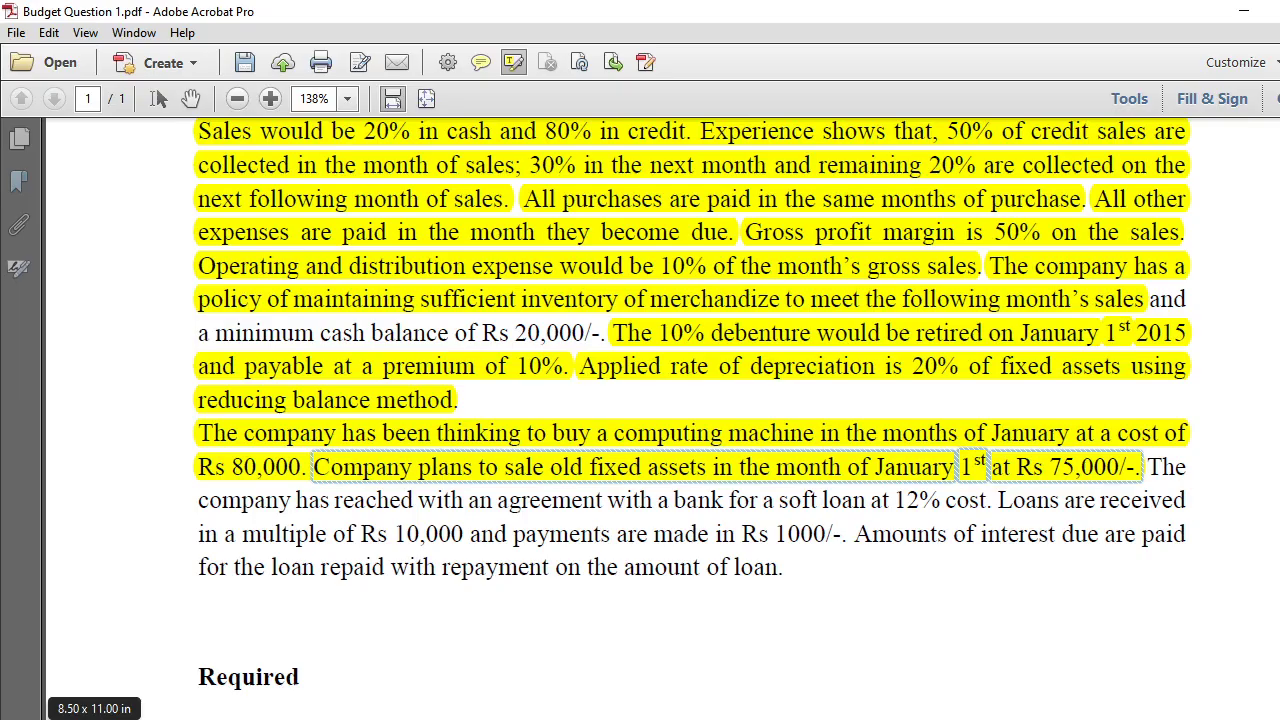
left_click(925, 378)
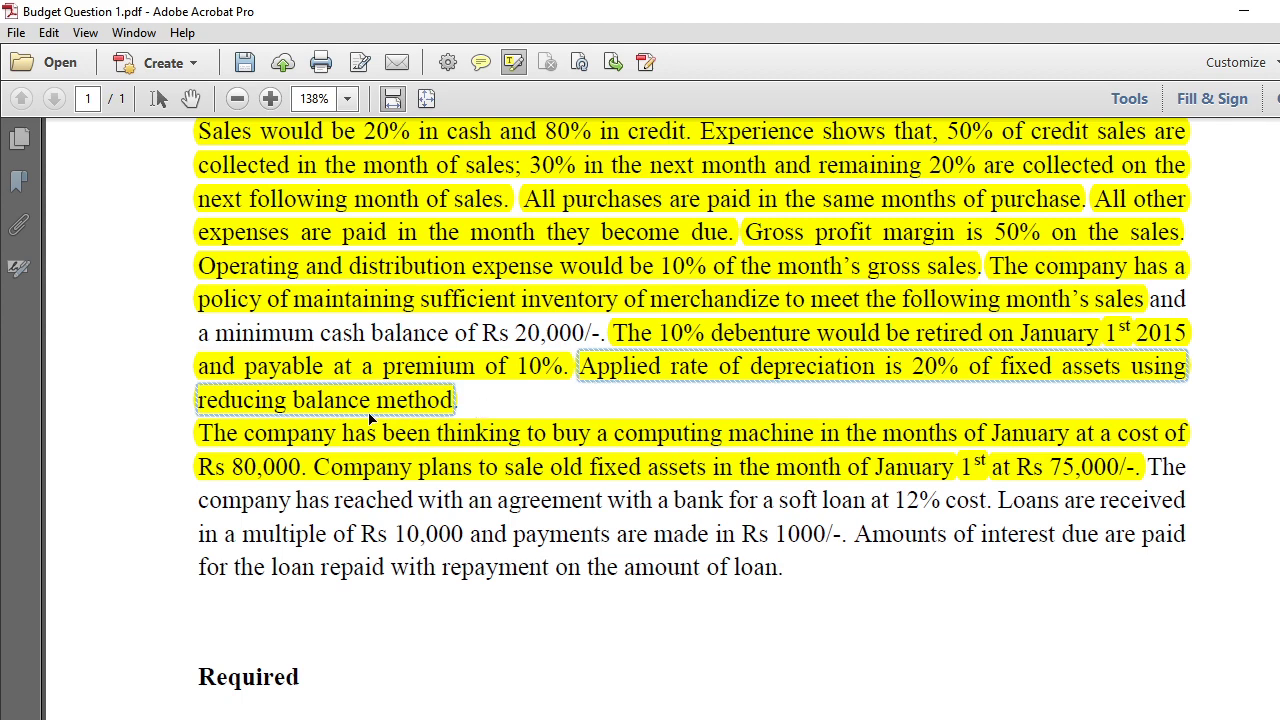
scroll(566, 543, "up", 8)
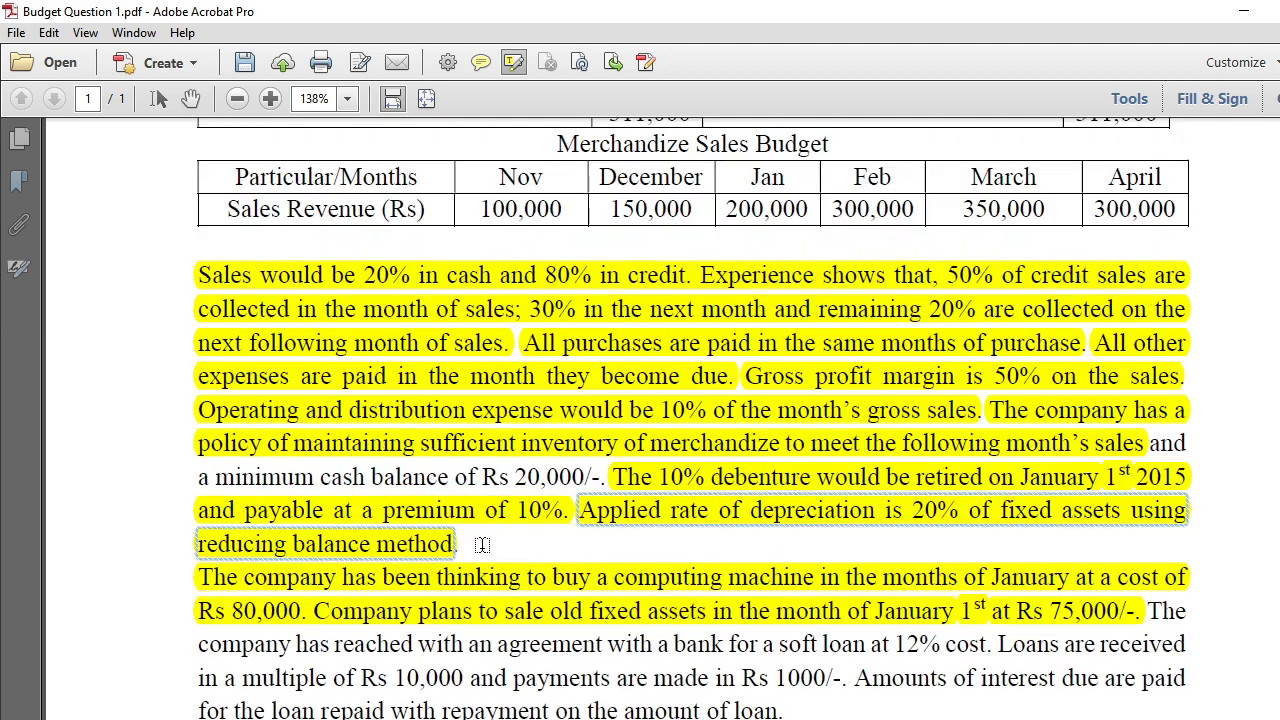
scroll(483, 550, "up", 2)
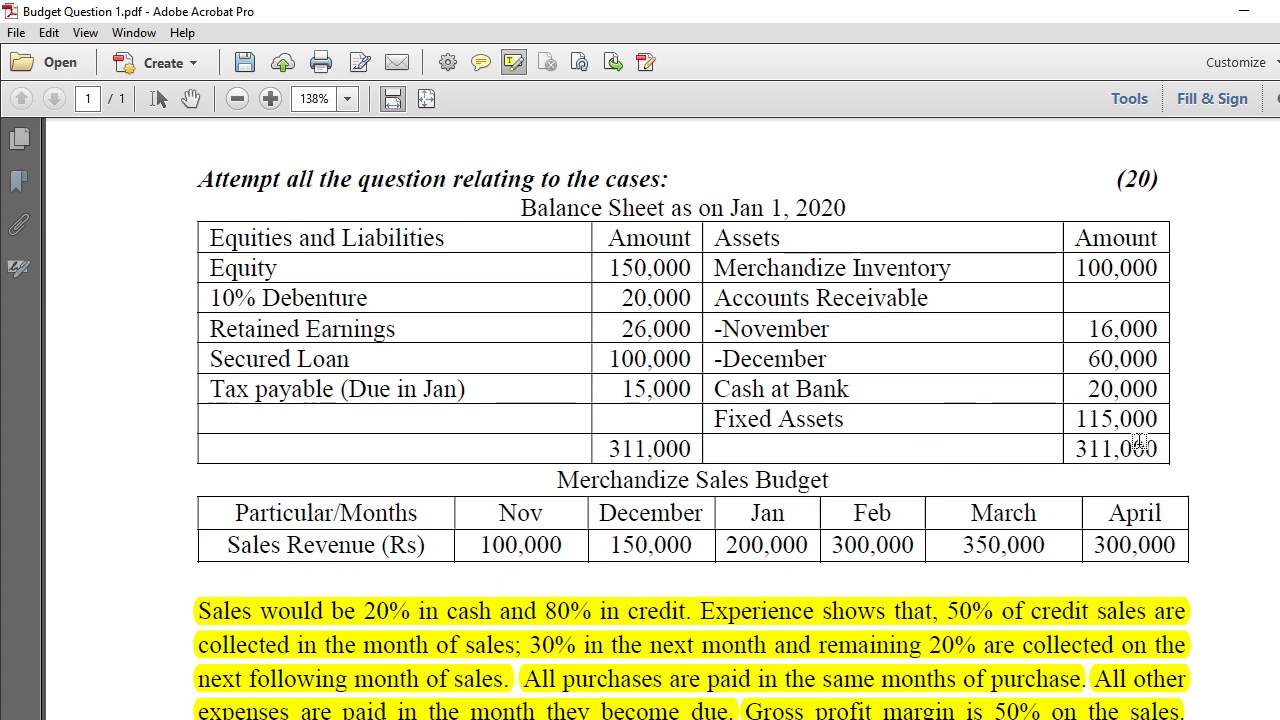
scroll(900, 440, "down", 9)
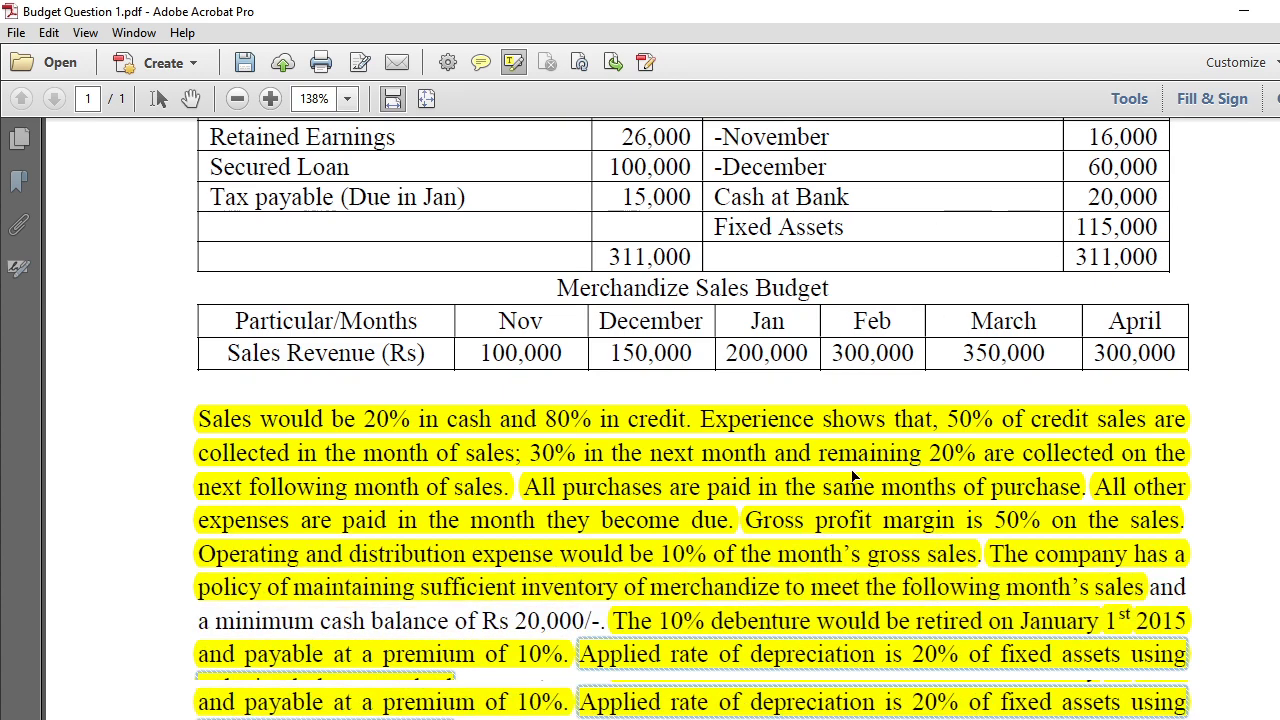
scroll(852, 477, "down", 2)
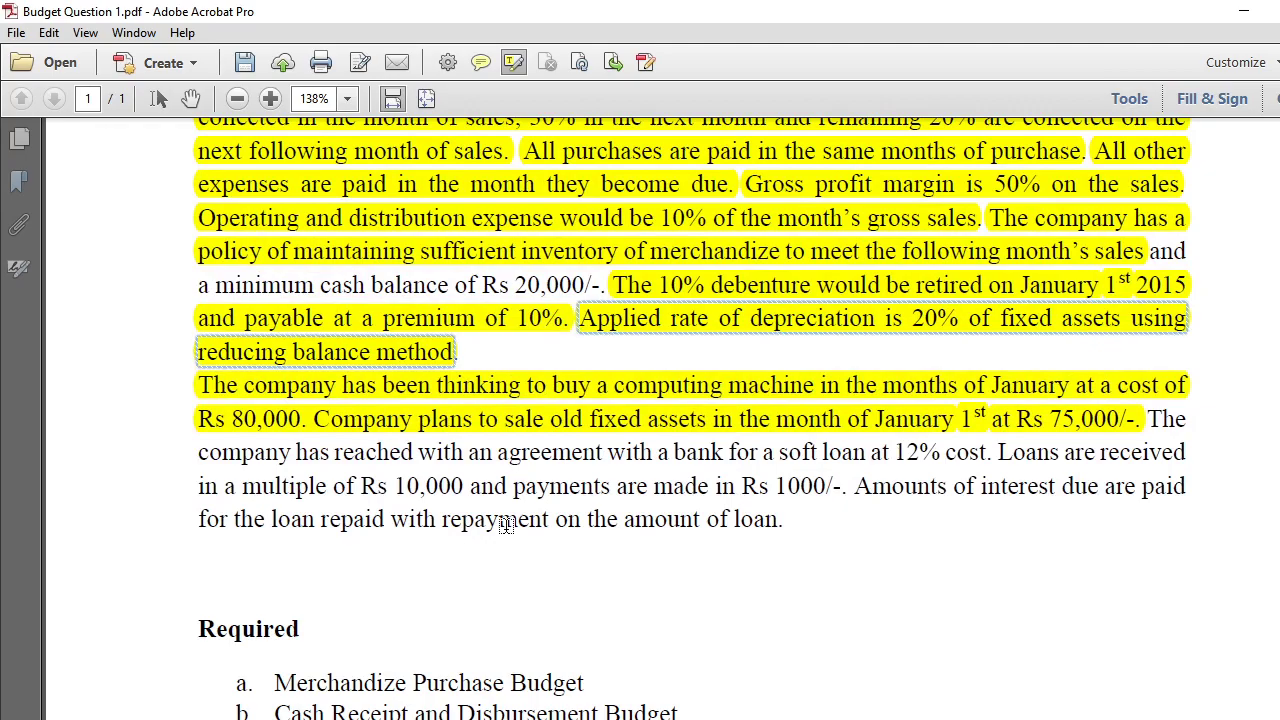
In the Word working note, insert an equation below the book value reading "Depreciation Expenses = Book Value × Depreciation Rate".
key("alt+Tab")
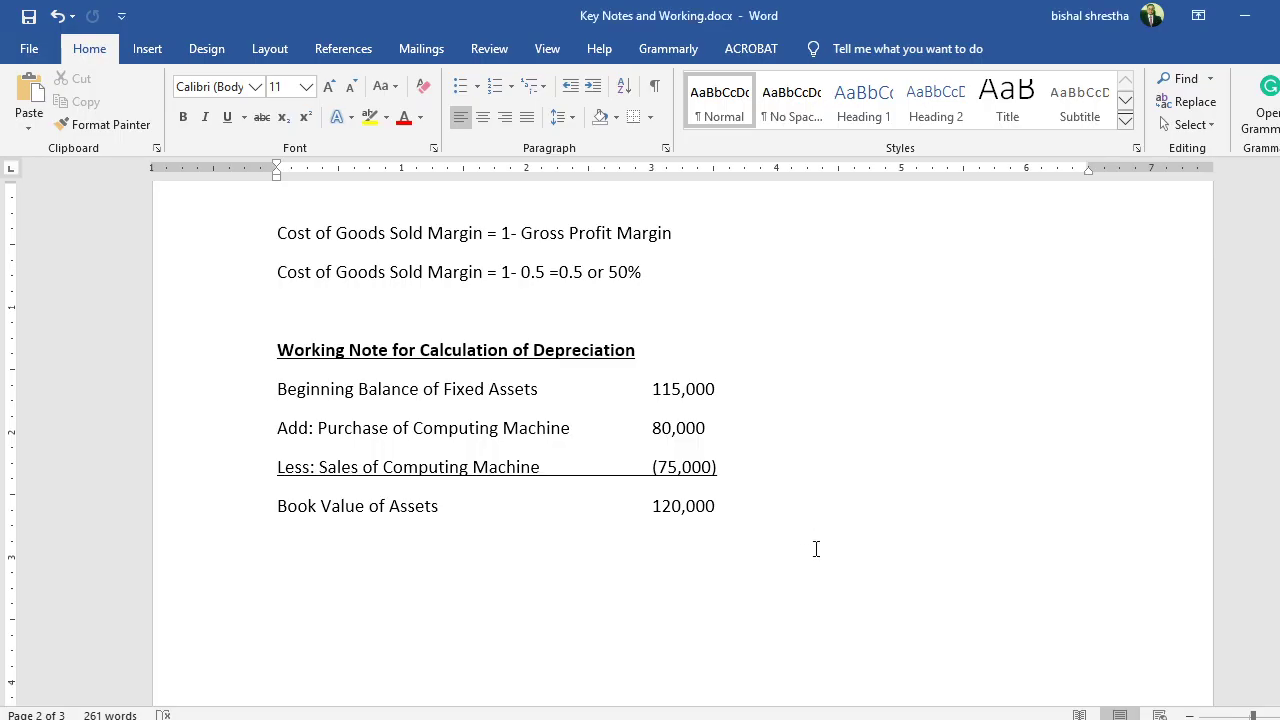
key("alt+equal")
type("Depreciation E")
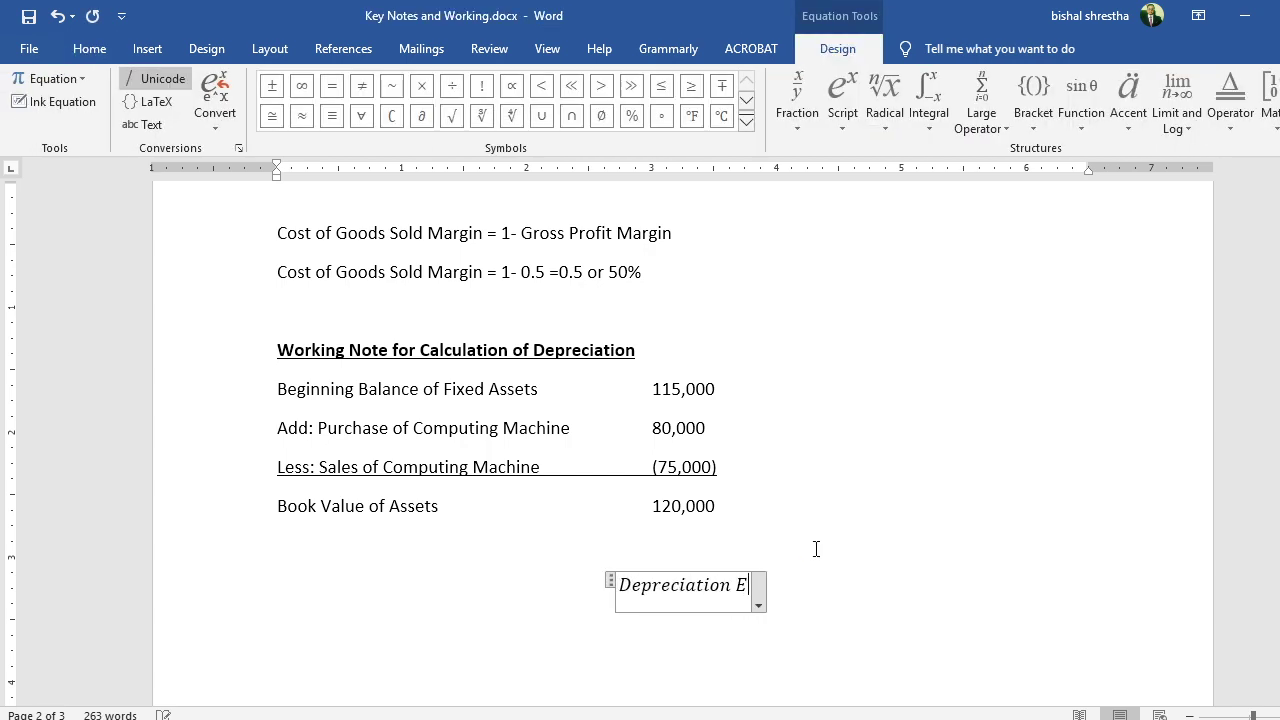
type("xpense")
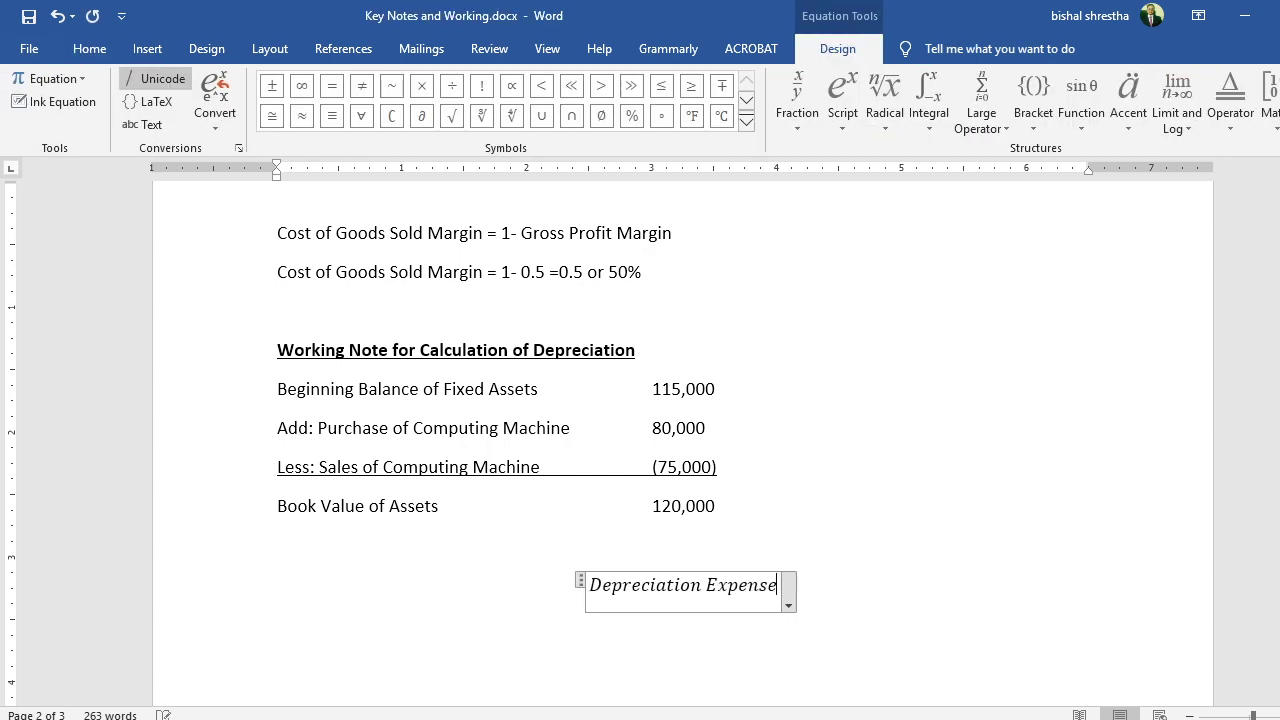
type("s = Book")
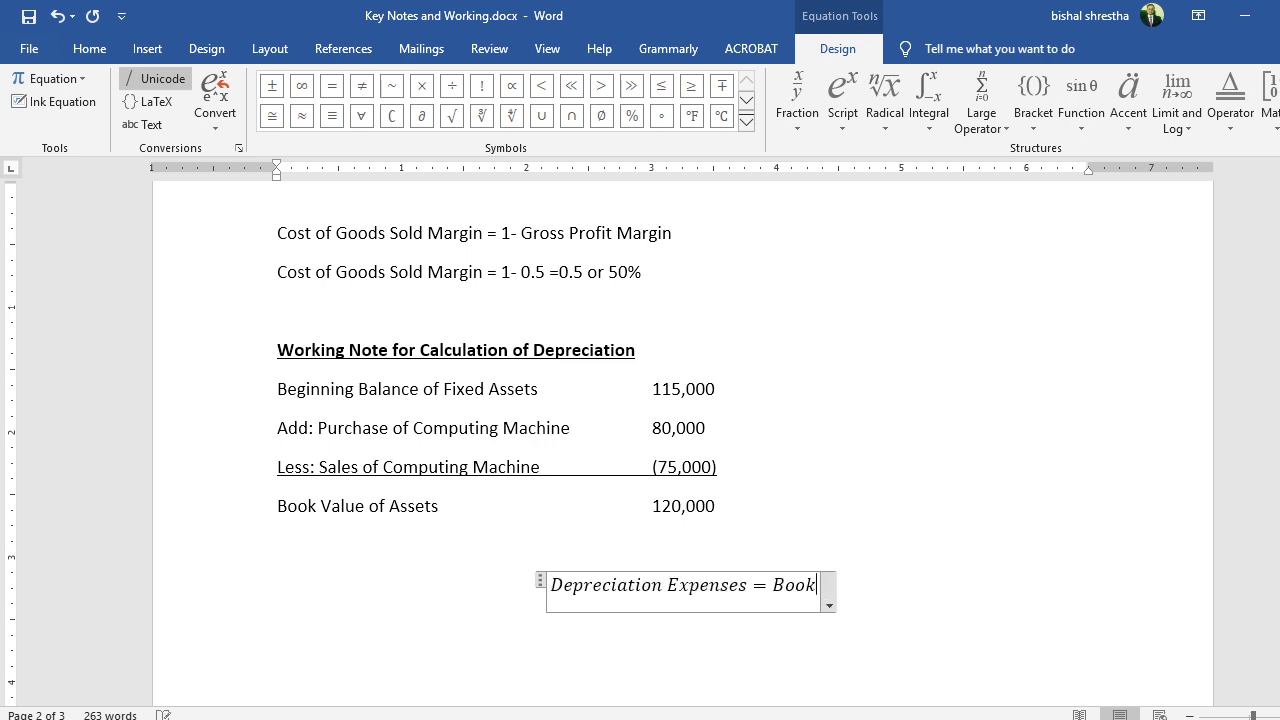
type(" Value \times De")
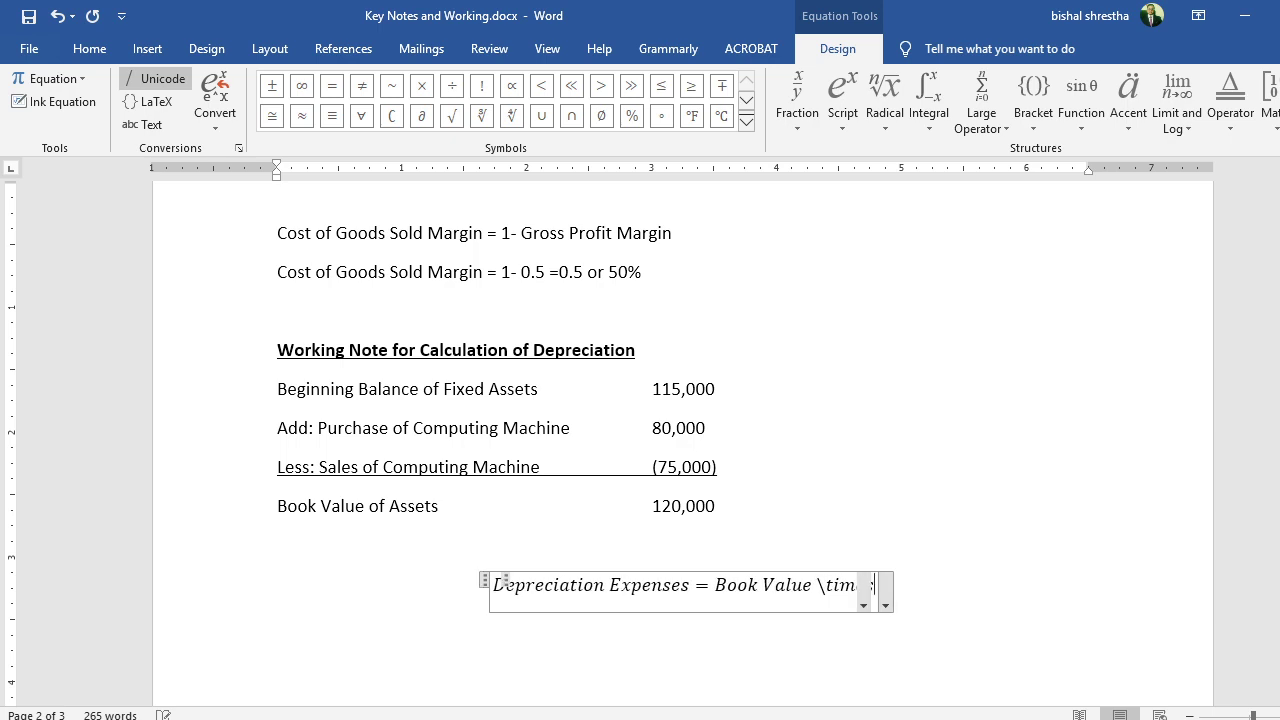
type("prec")
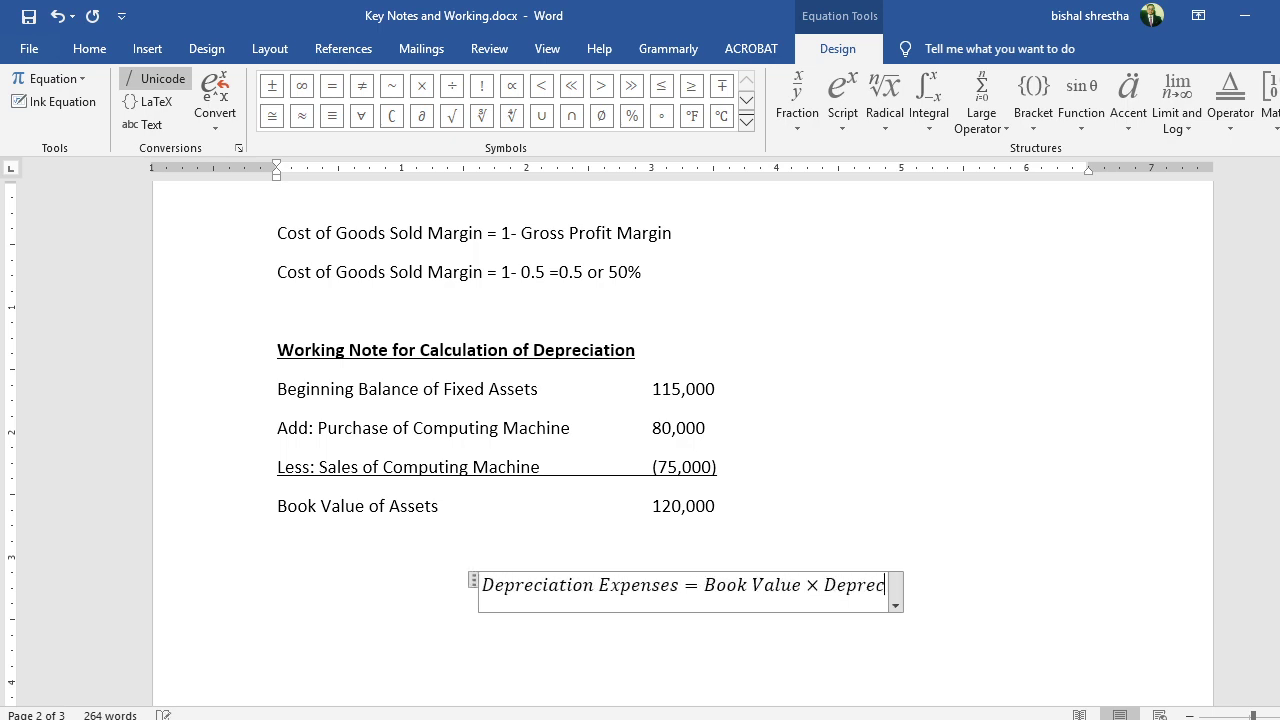
type("iation Rate \to")
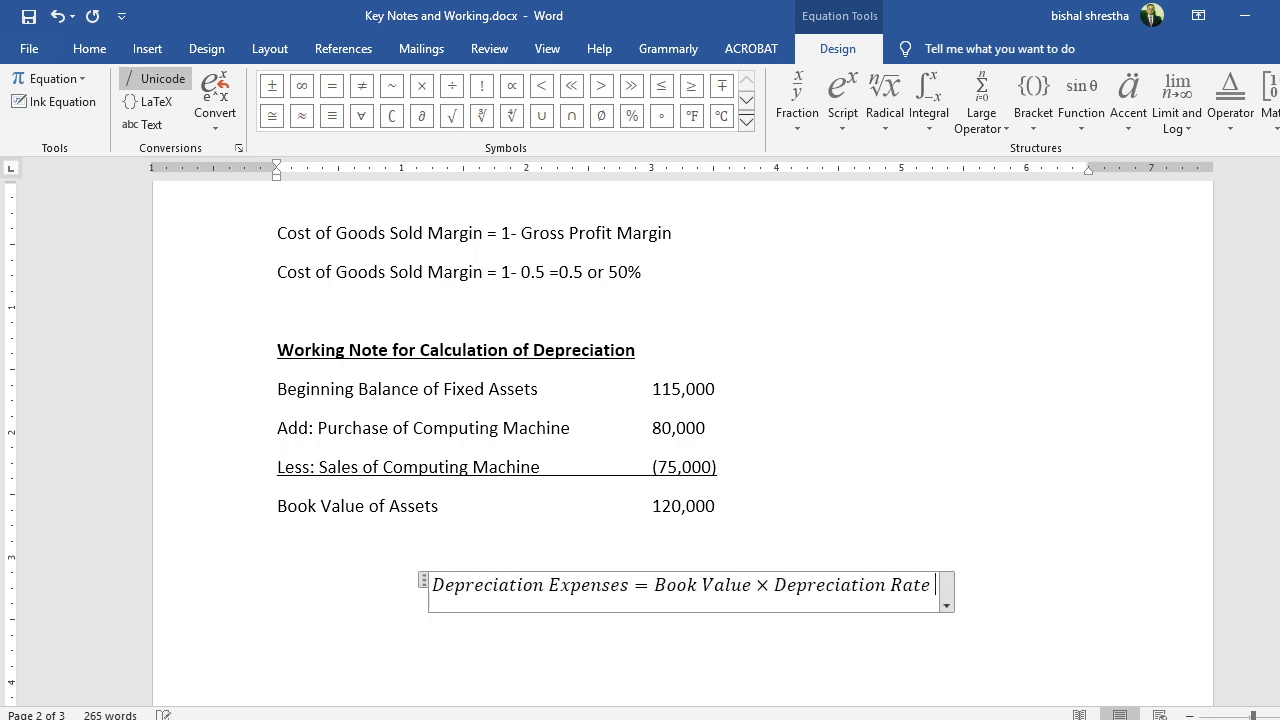
Extend the depreciation formula with "× number of Months" over 12 as a fraction and begin a new line below it.
key("BackSpace")
type("imes")
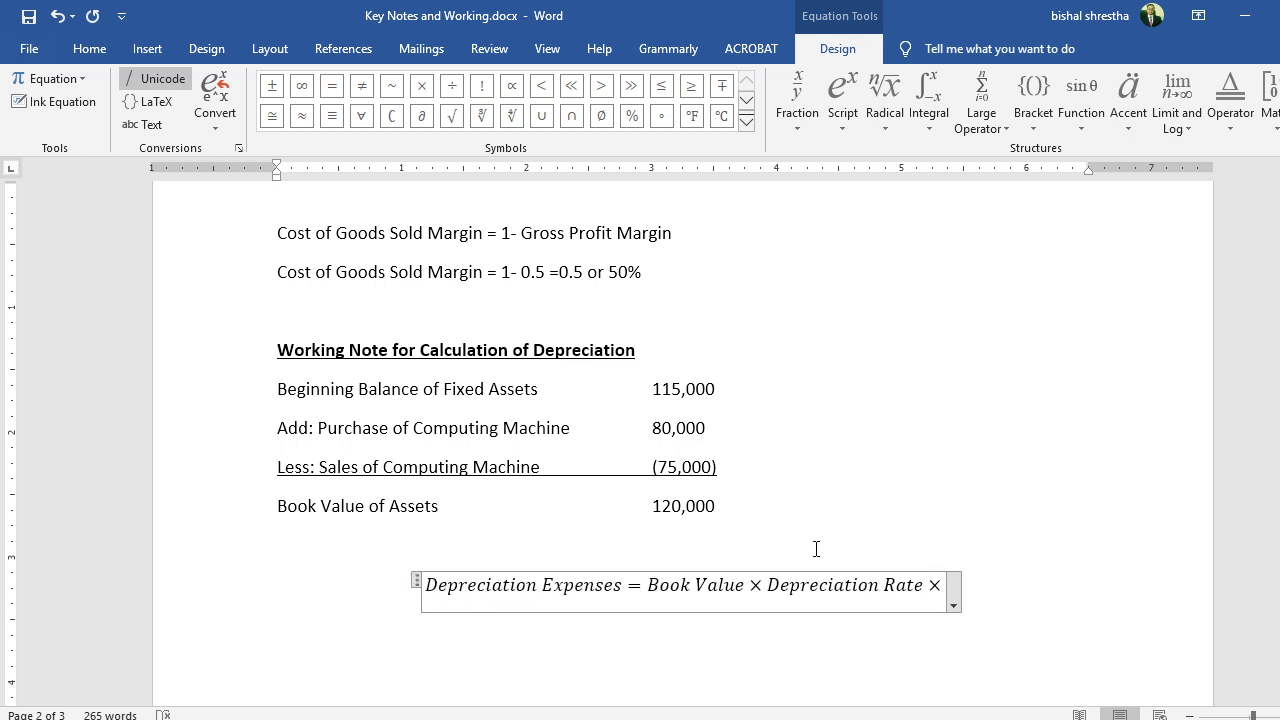
type(" (num")
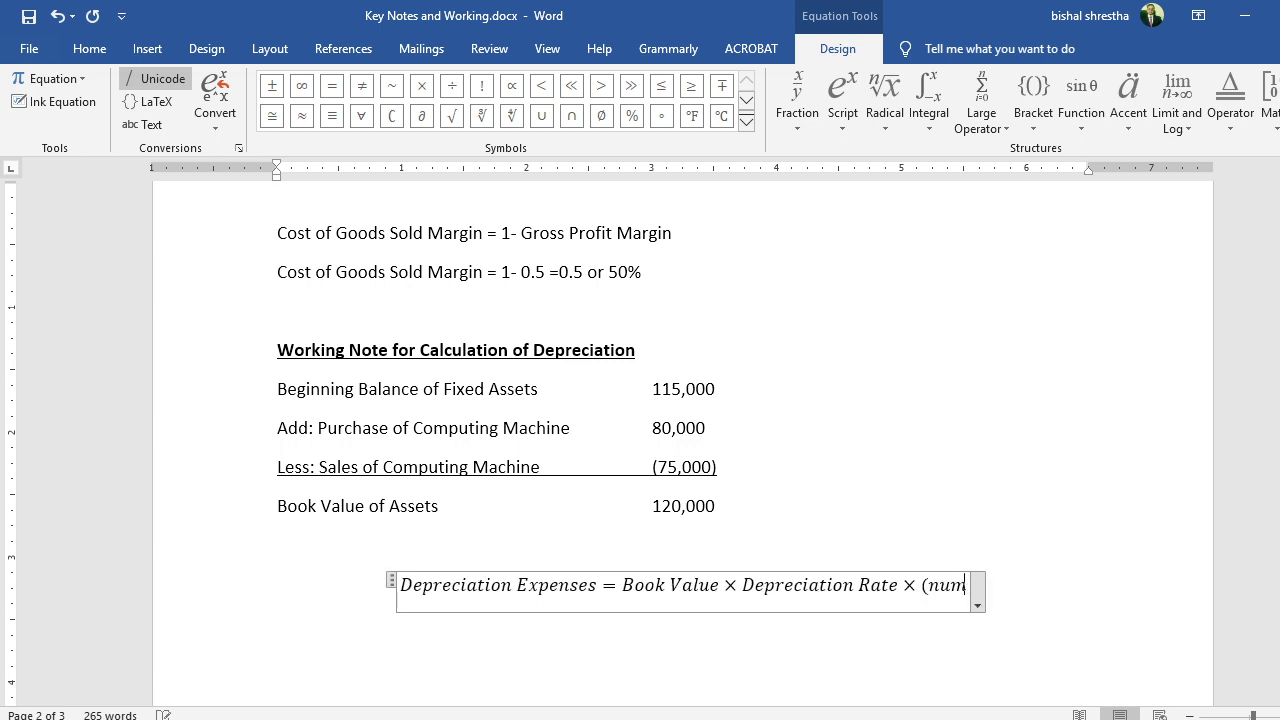
type("ber of Months")
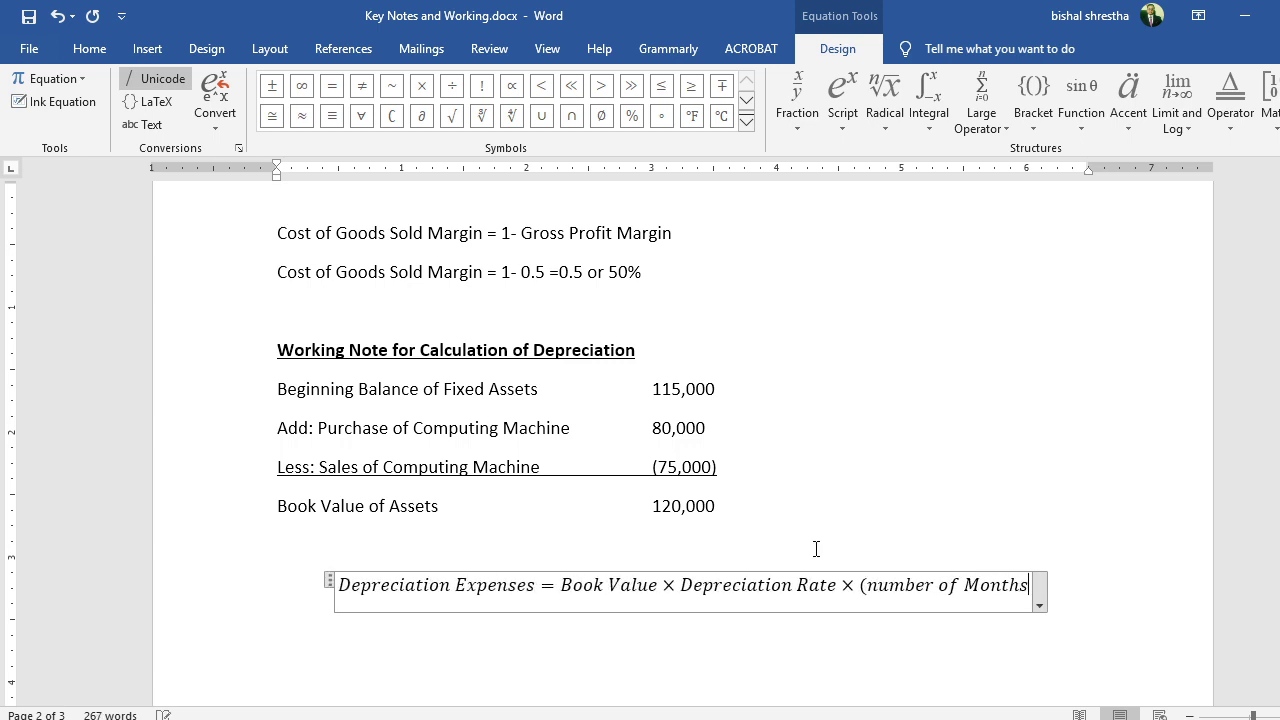
type(")/12")
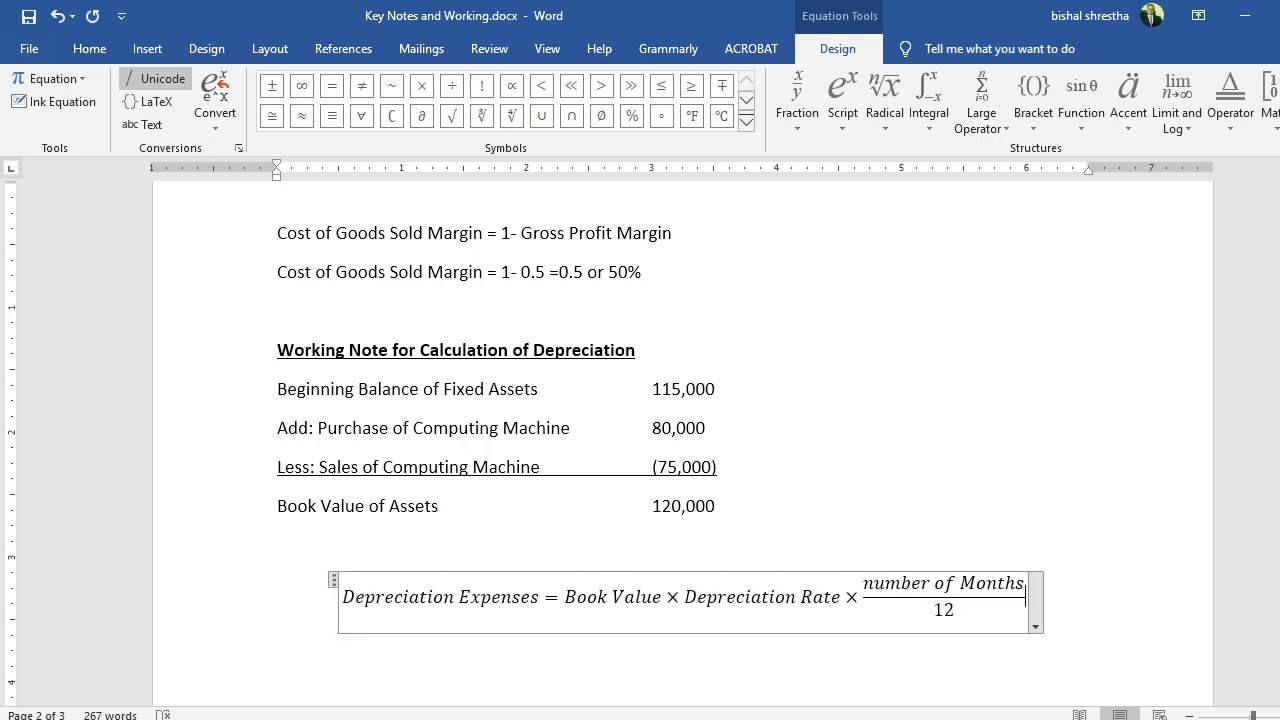
key("Return")
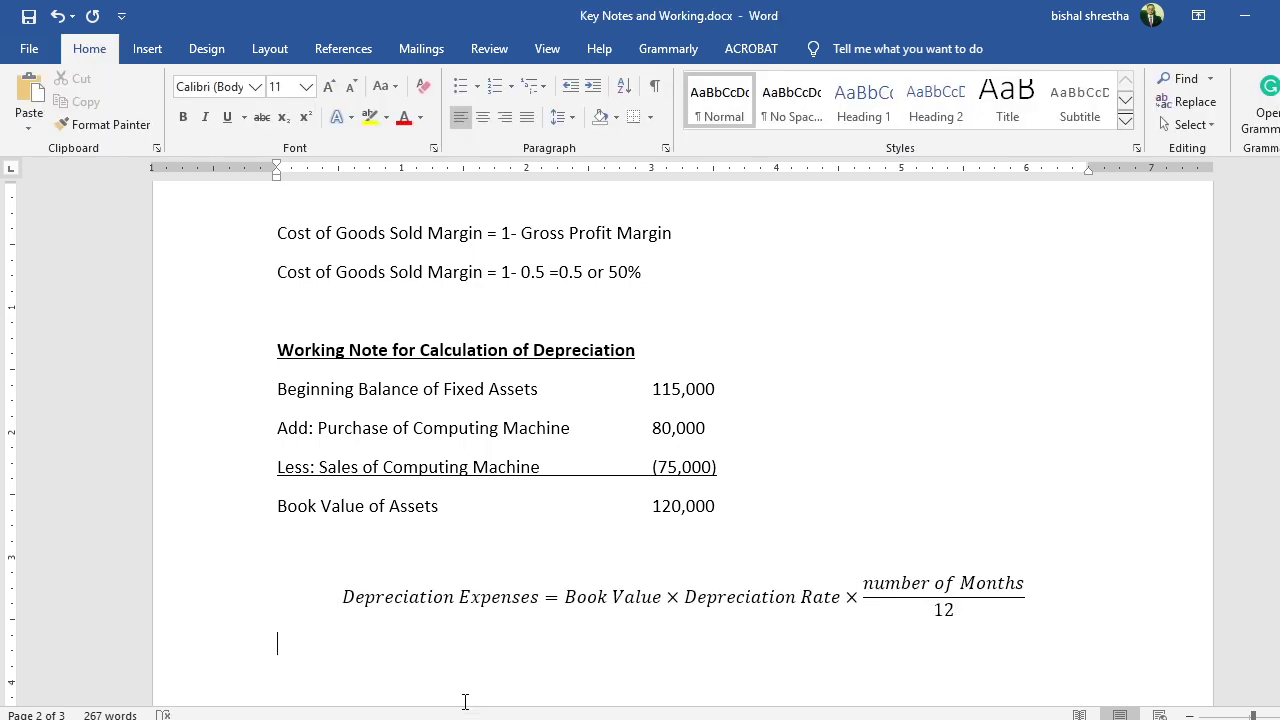
Check the depreciation rate in the question PDF, then start a second equation in the Word working note with "Depreciation Expenses =".
key("alt+Tab")
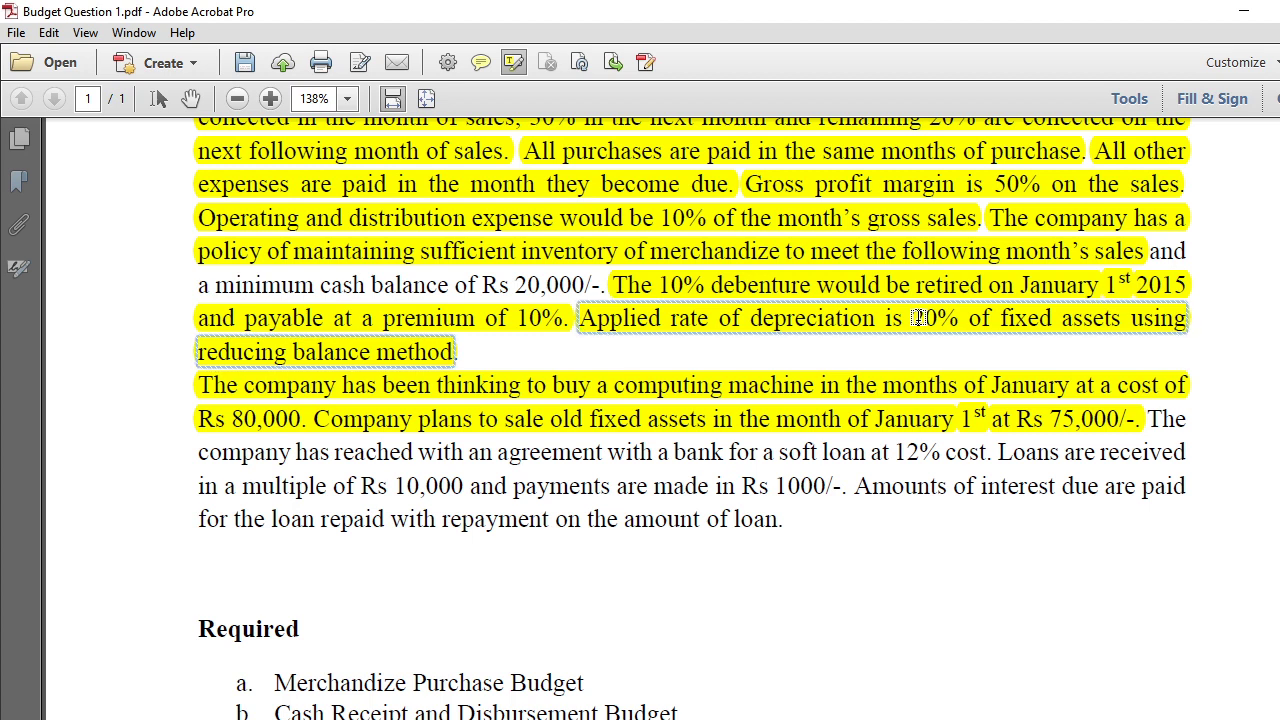
mouse_move(362, 719)
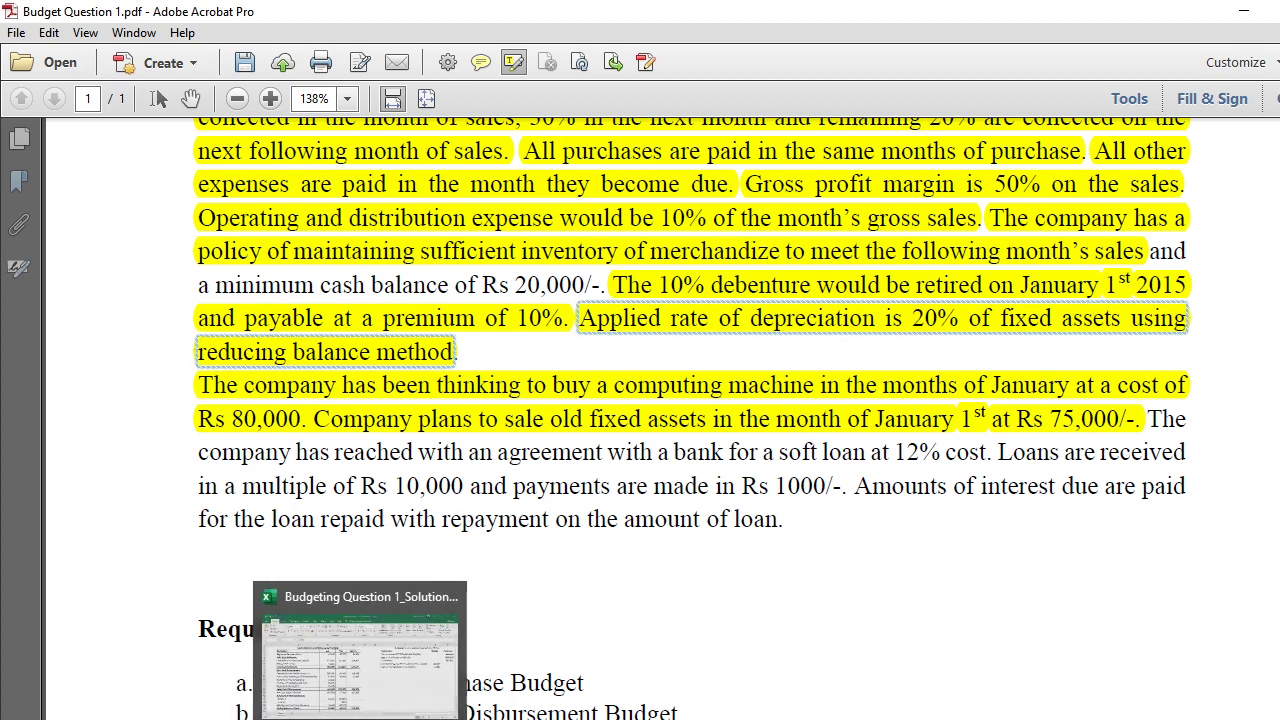
left_click(362, 650)
left_click(1228, 235)
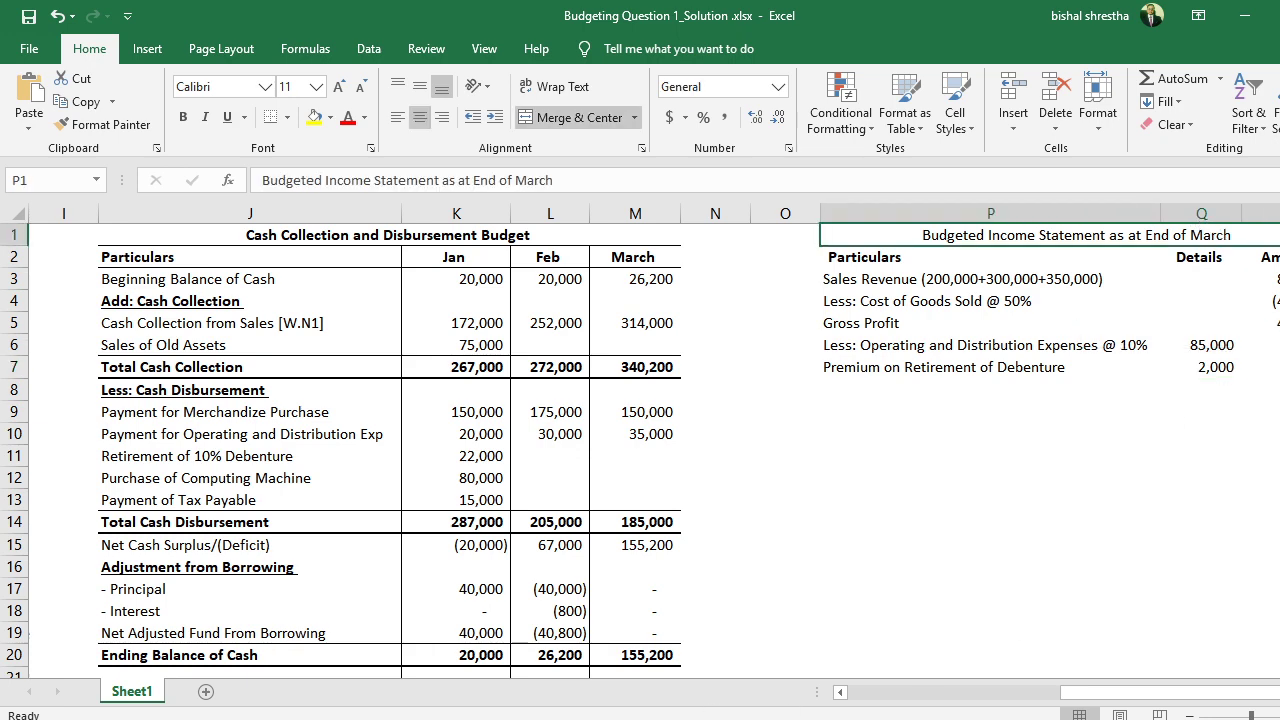
left_click(672, 719)
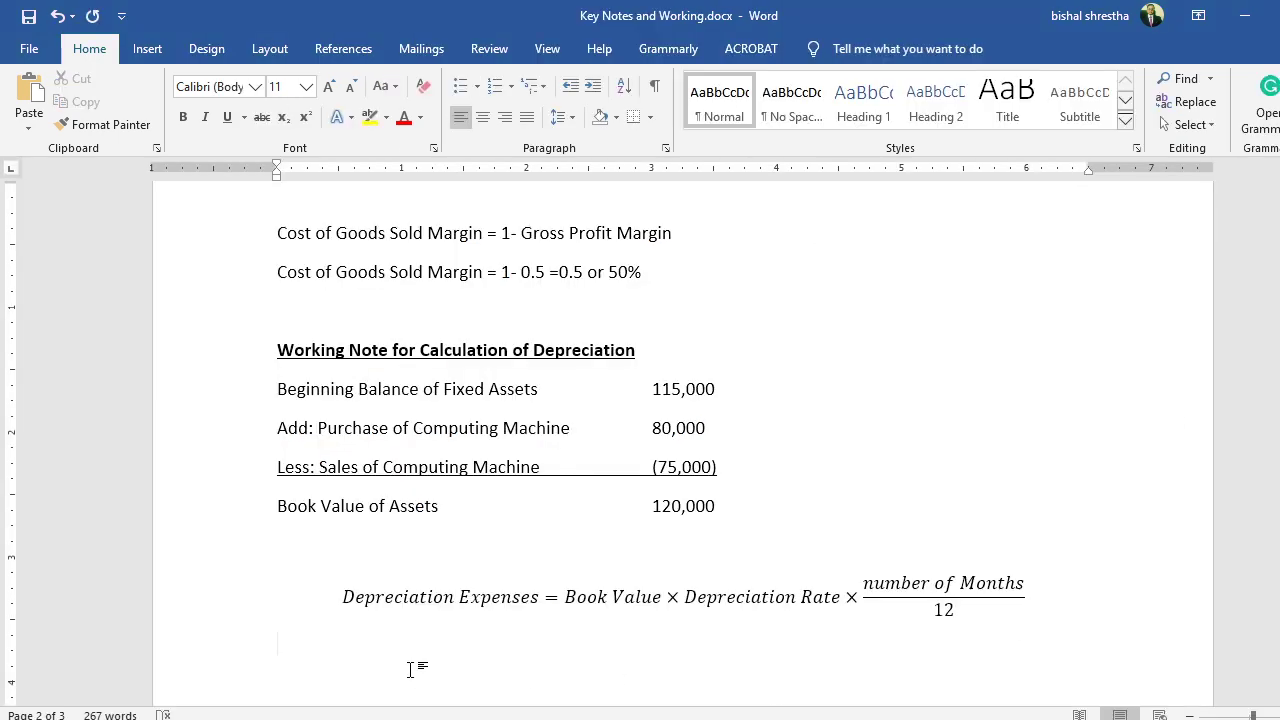
type("0")
key("BackSpace")
key("alt+equal")
type("Depre")
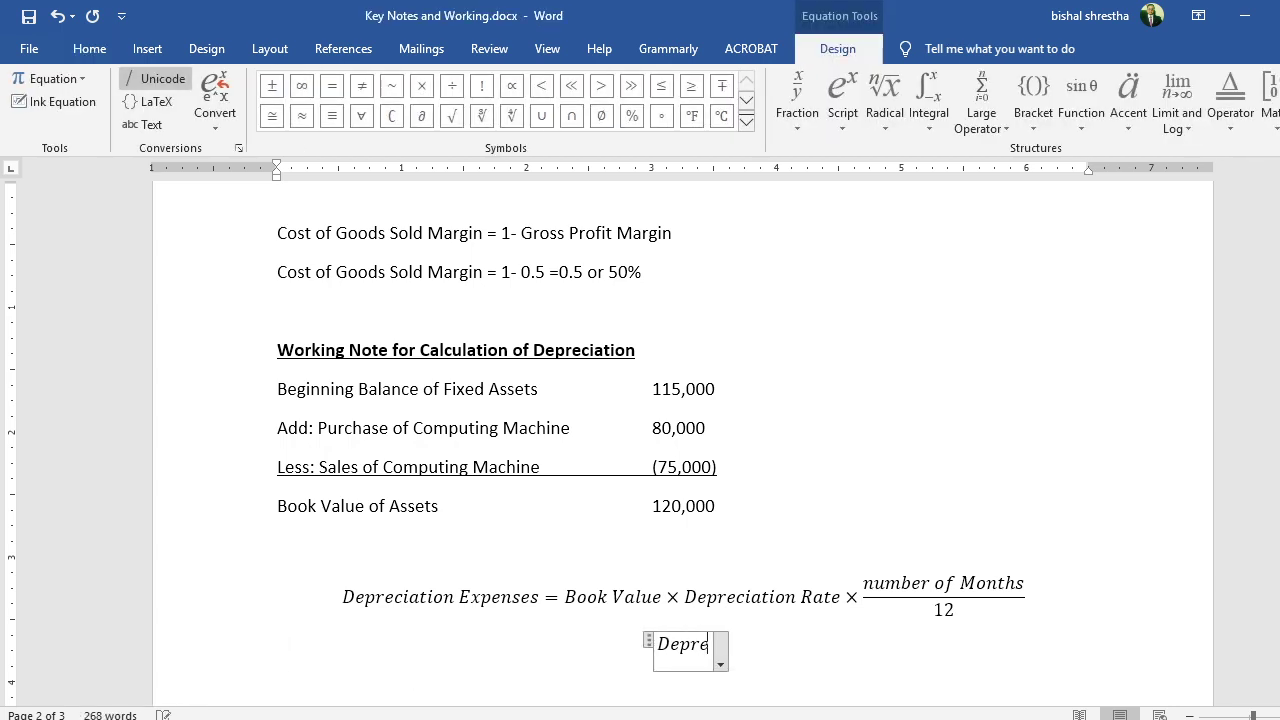
type("ciation Exp")
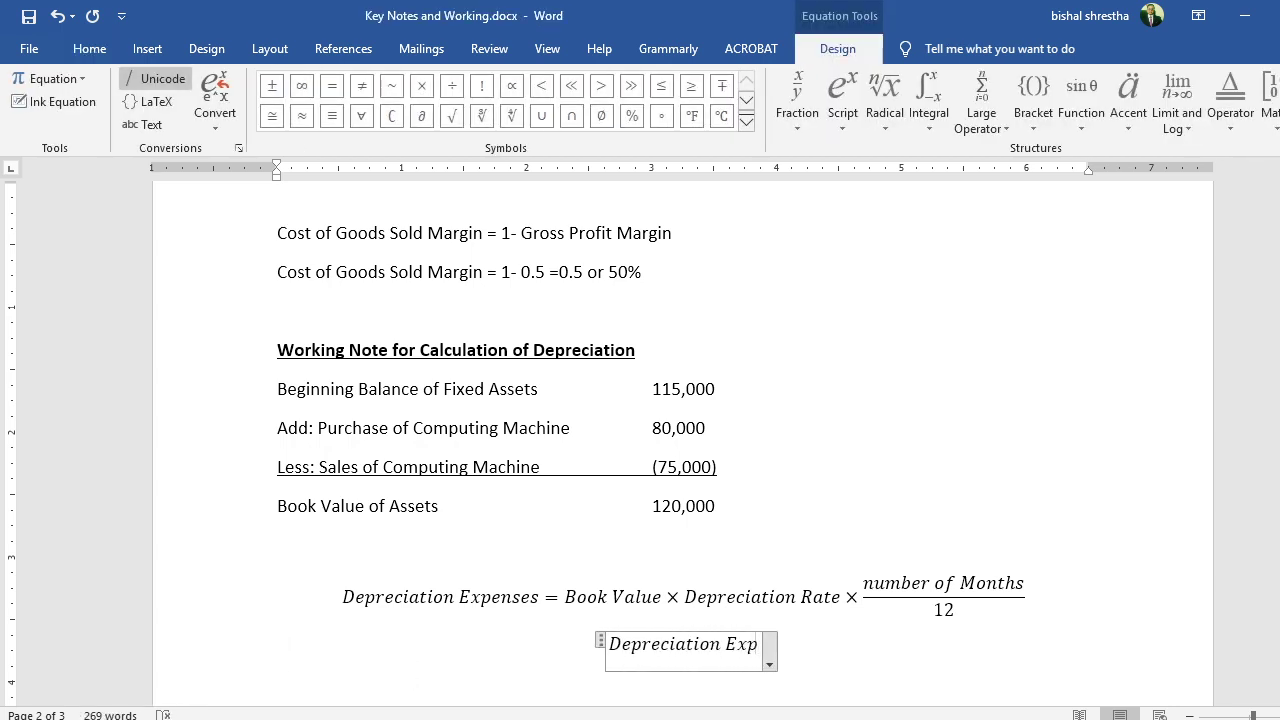
type("enses = ")
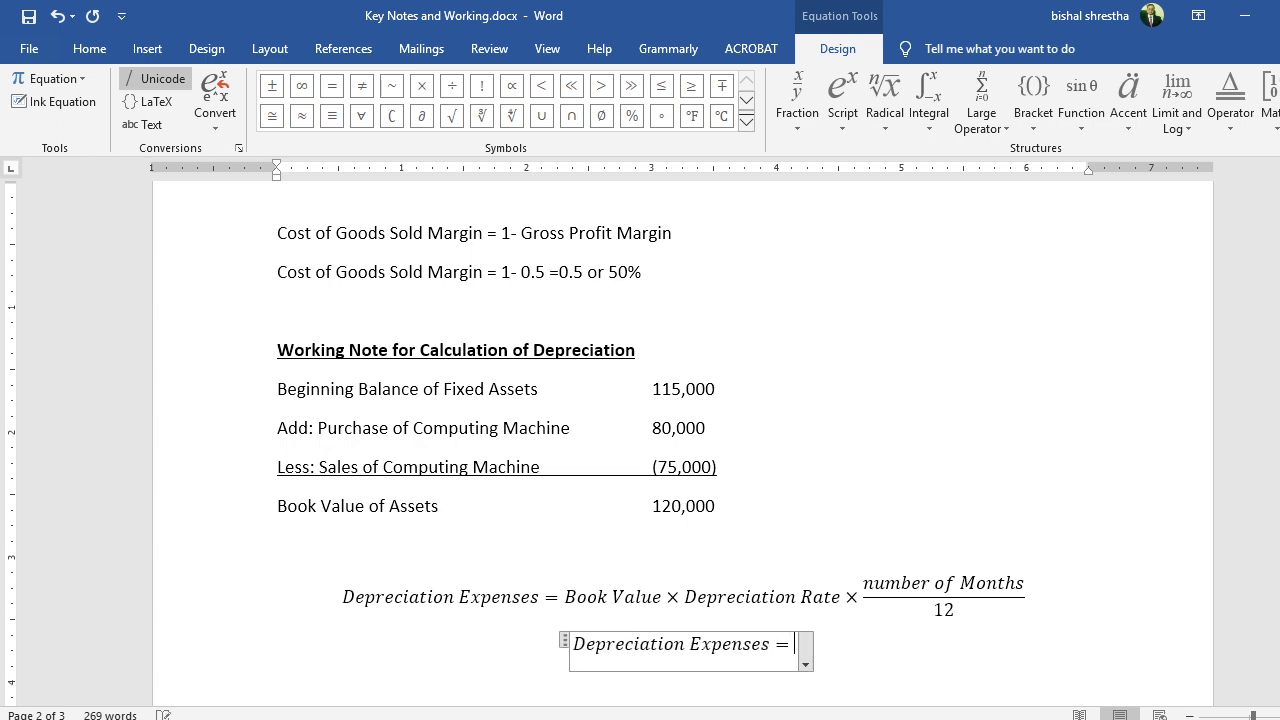
Complete the second depreciation equation with 120,000 × 20% × 3/12 = 6,000.
type("120,000")
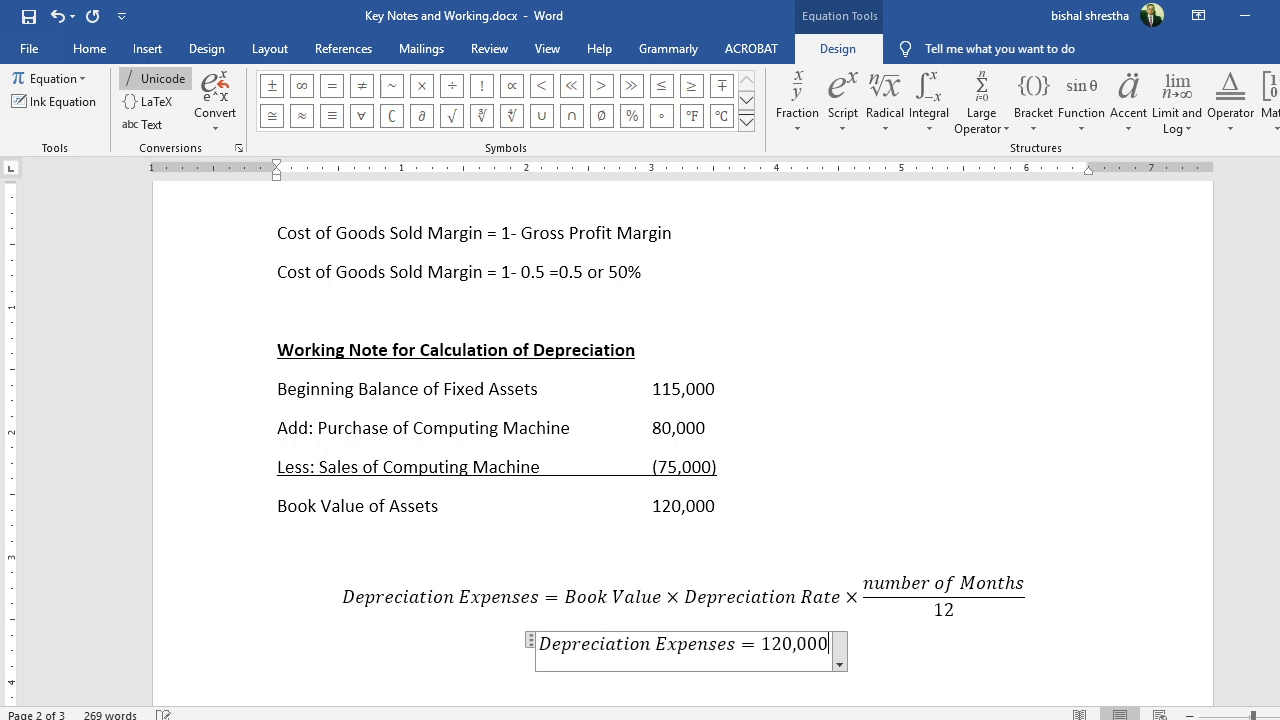
type("\\times ")
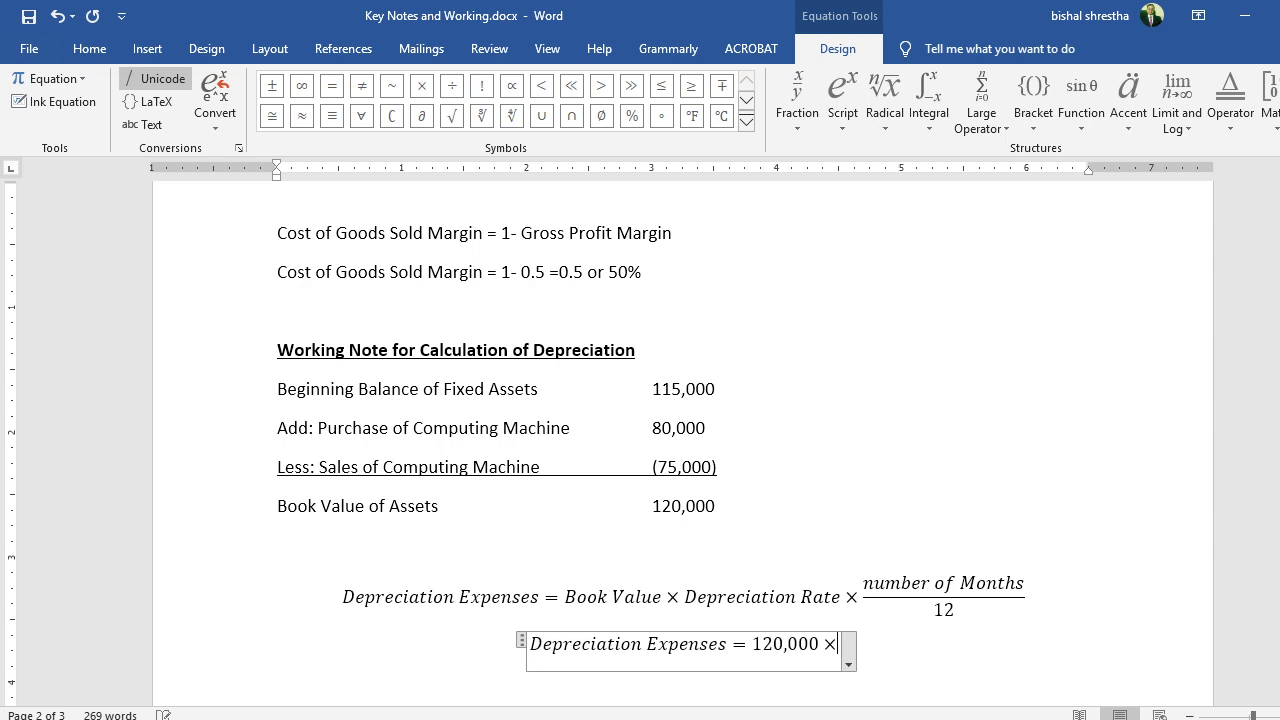
type("20%")
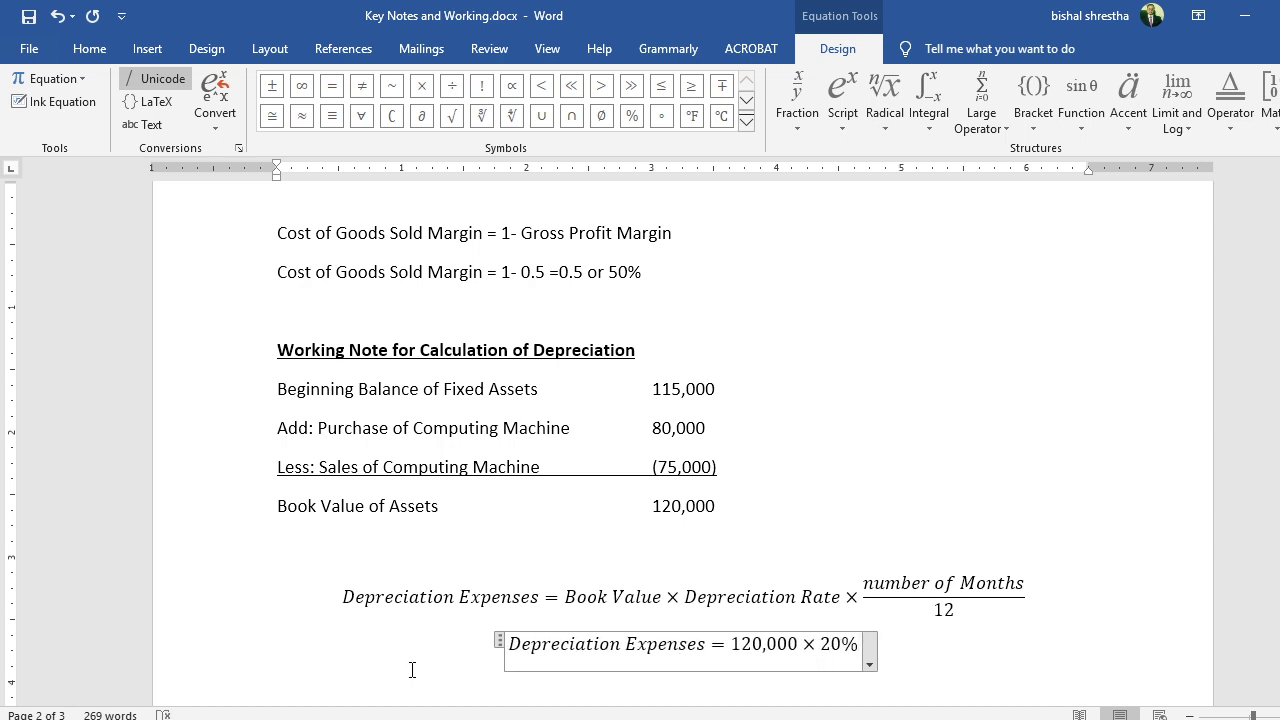
type("\\times ")
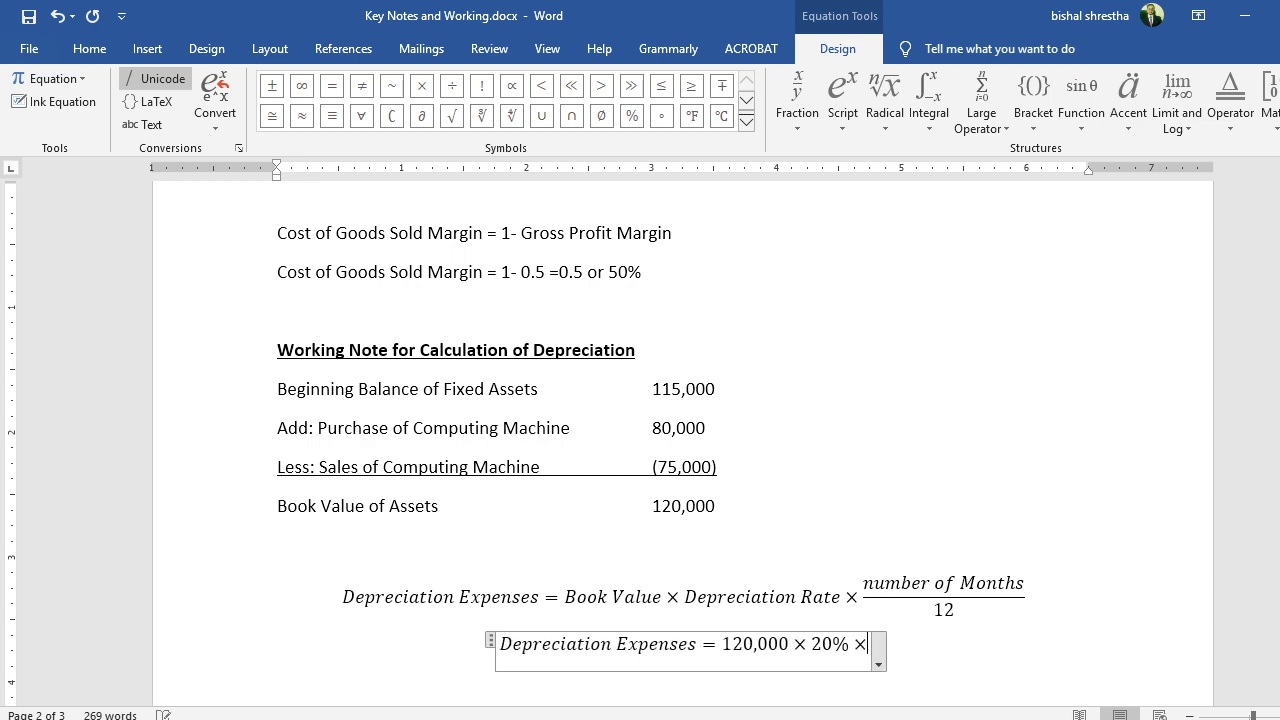
type("3/12 ")
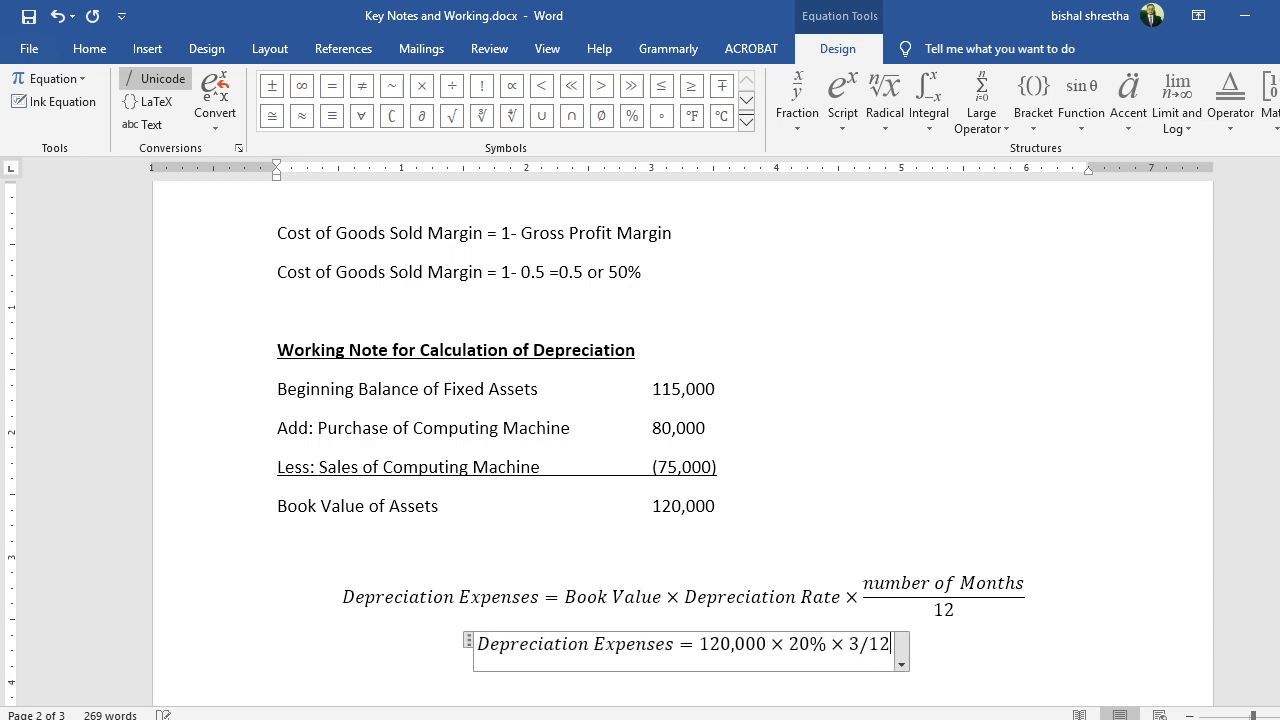
type("=")
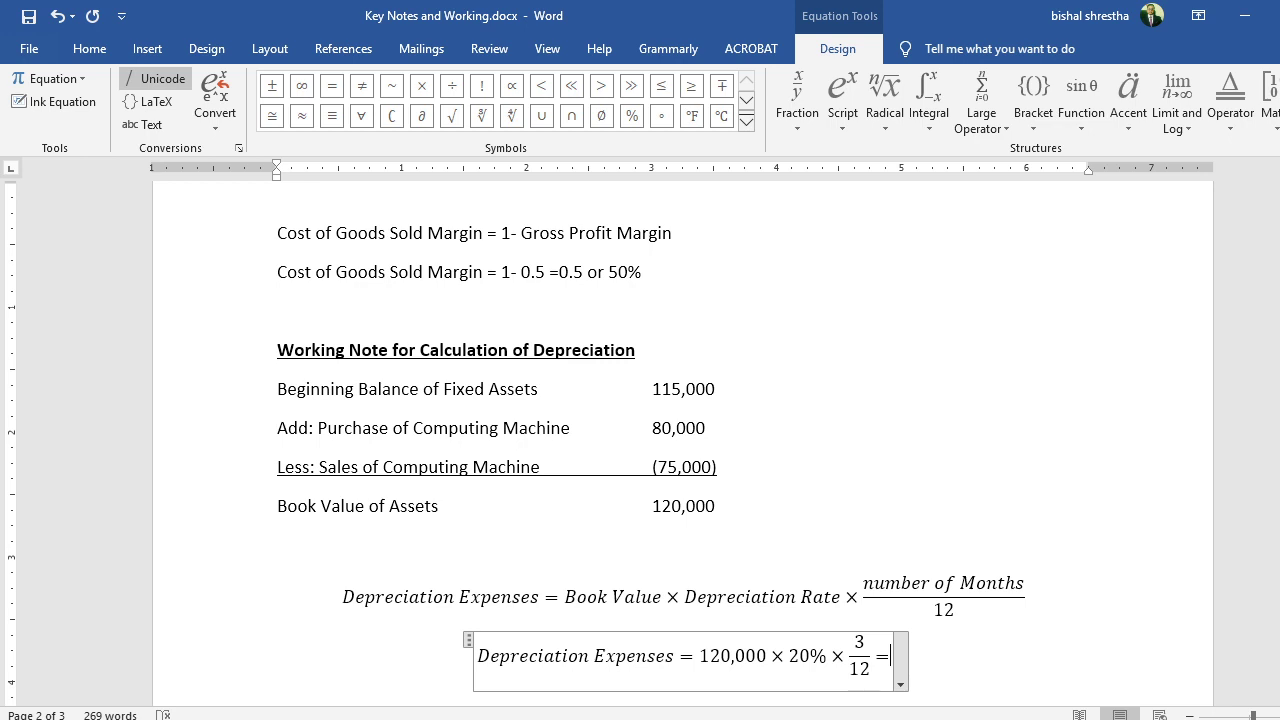
type("6,")
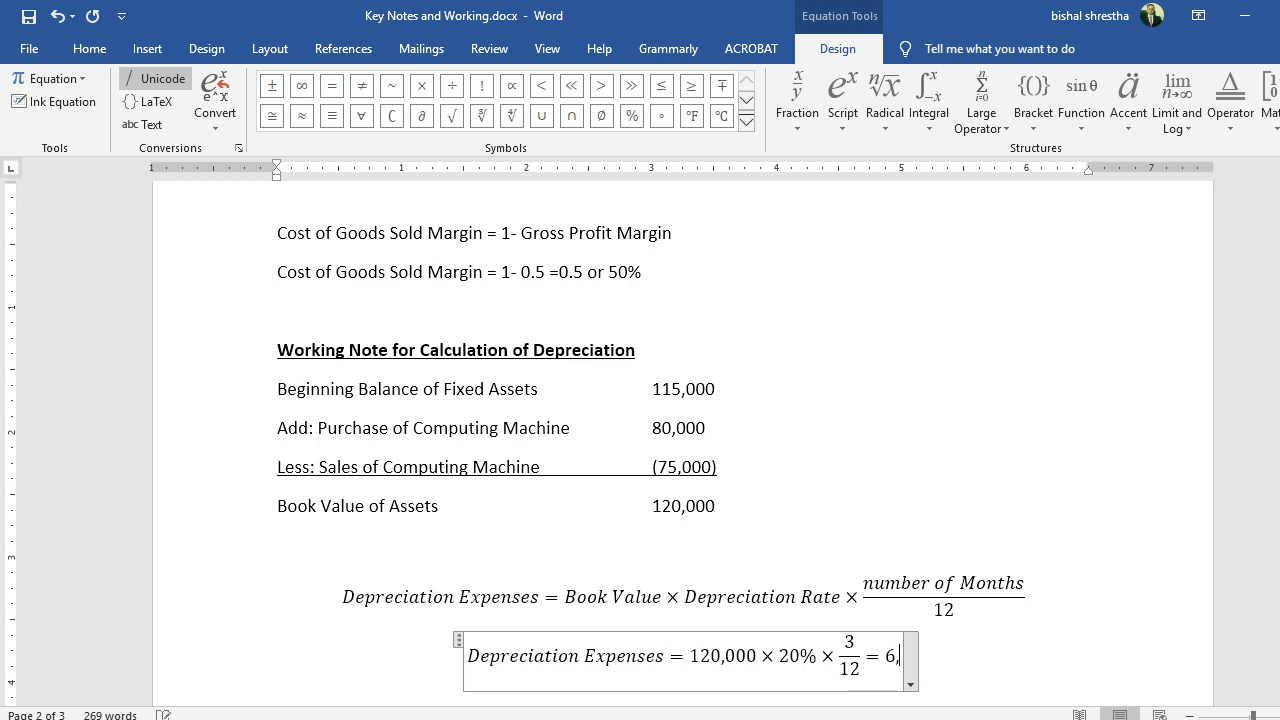
type("000")
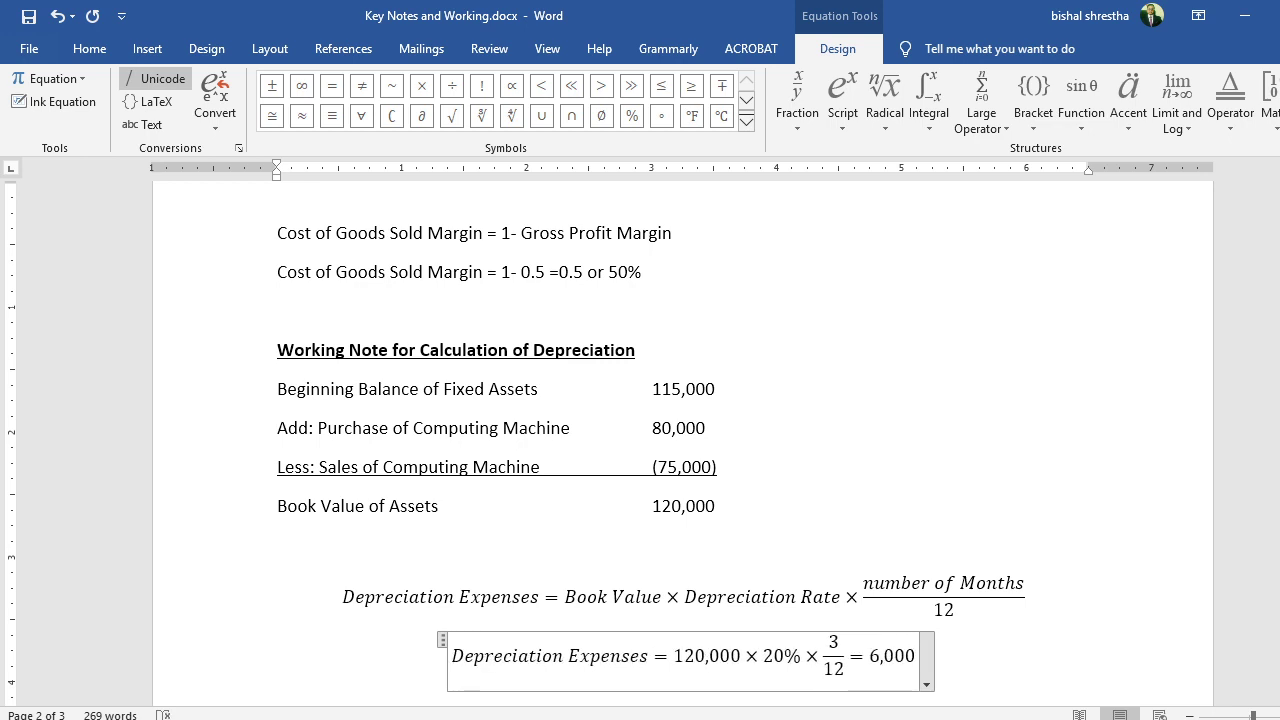
Switch to the Excel workbook and add a "Depreciation Expenses" line with 6,000 in Details below the premium on retirement of debenture.
key("alt+Tab")
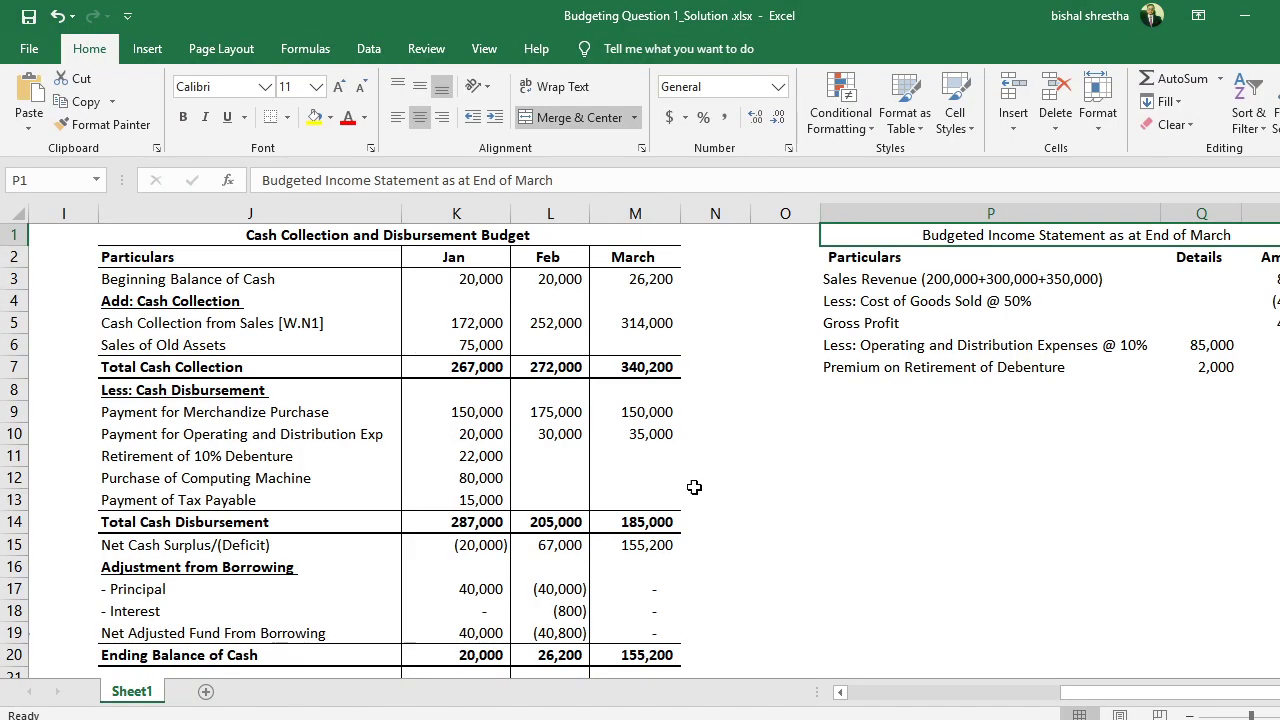
left_click(918, 393)
type("De")
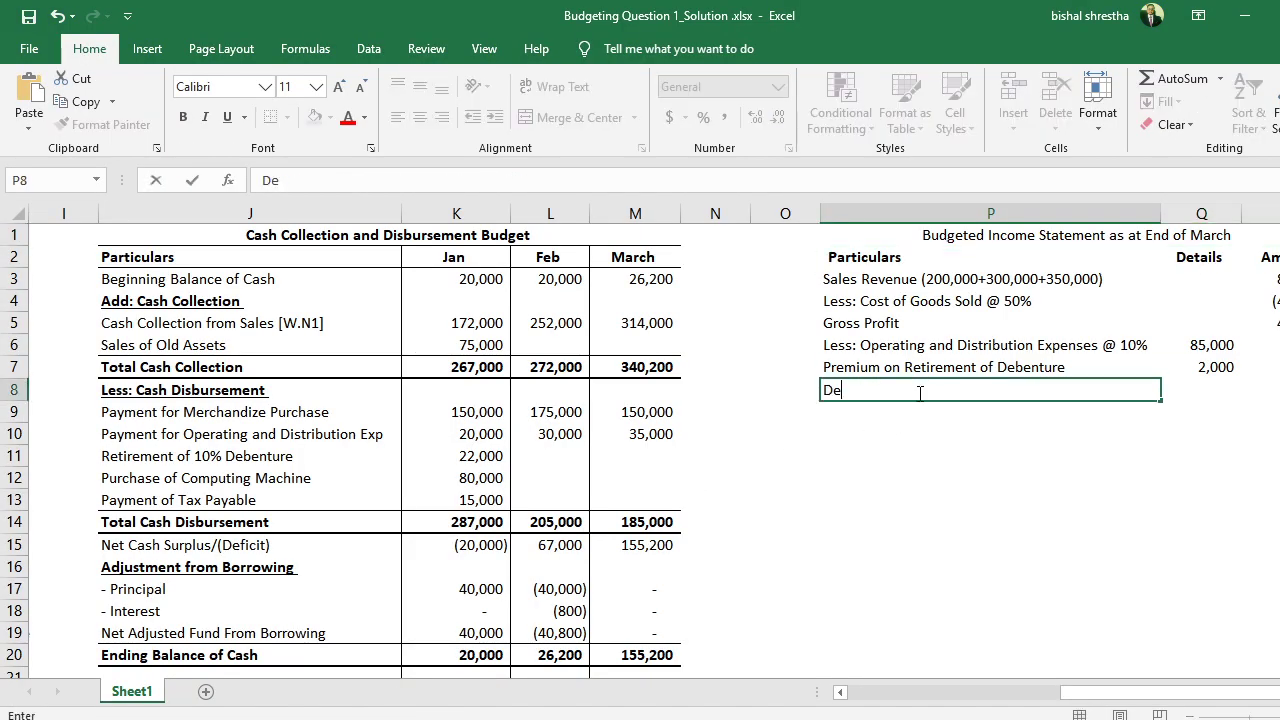
type("preciation Expenses")
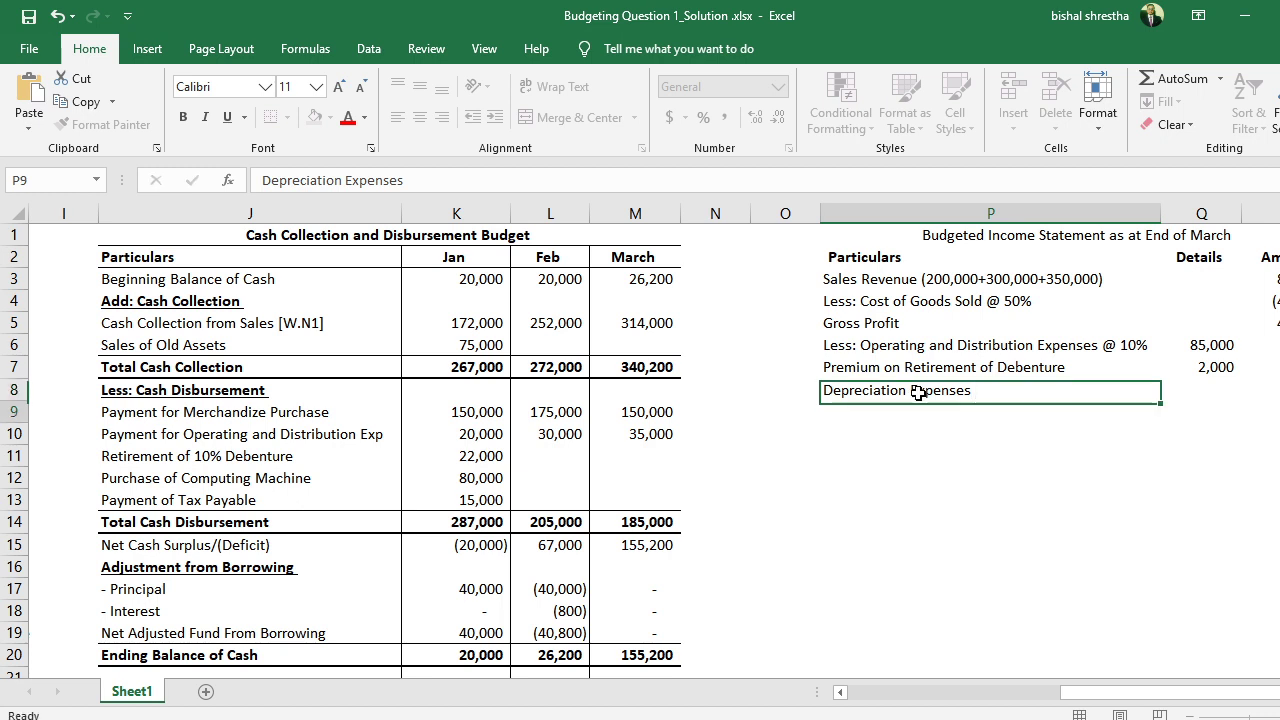
key("Tab")
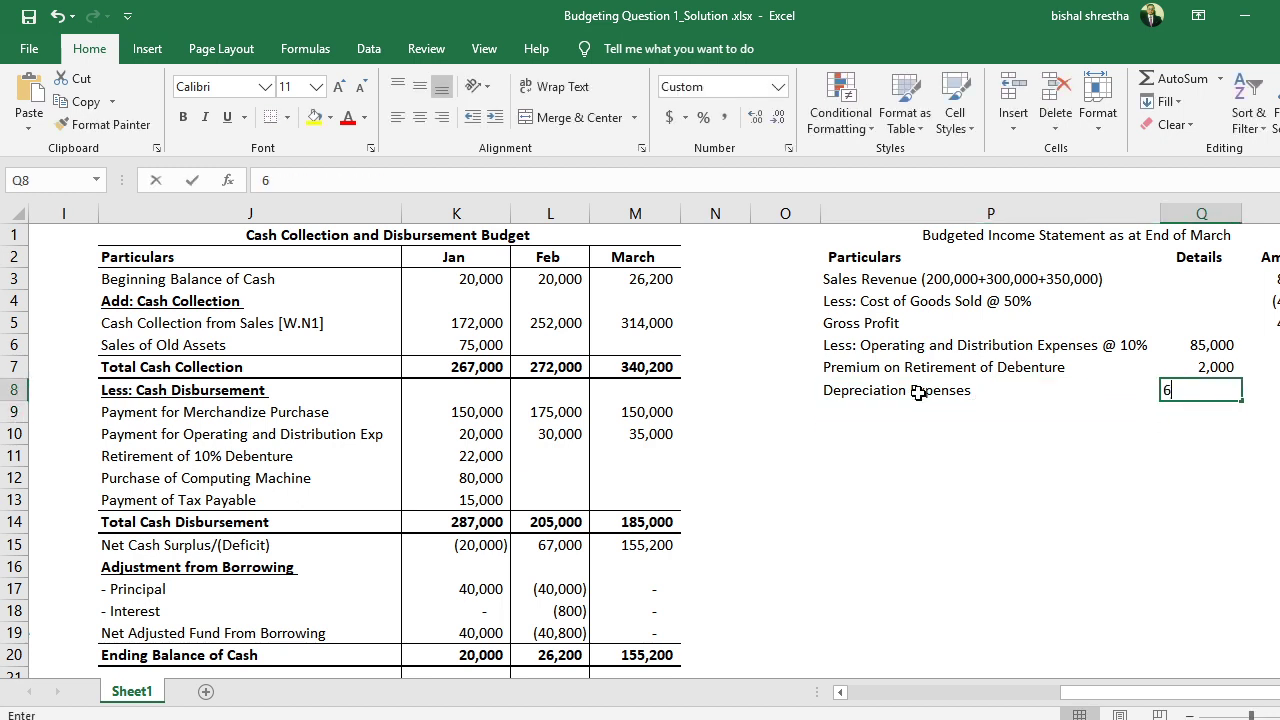
type("6000")
key("Return")
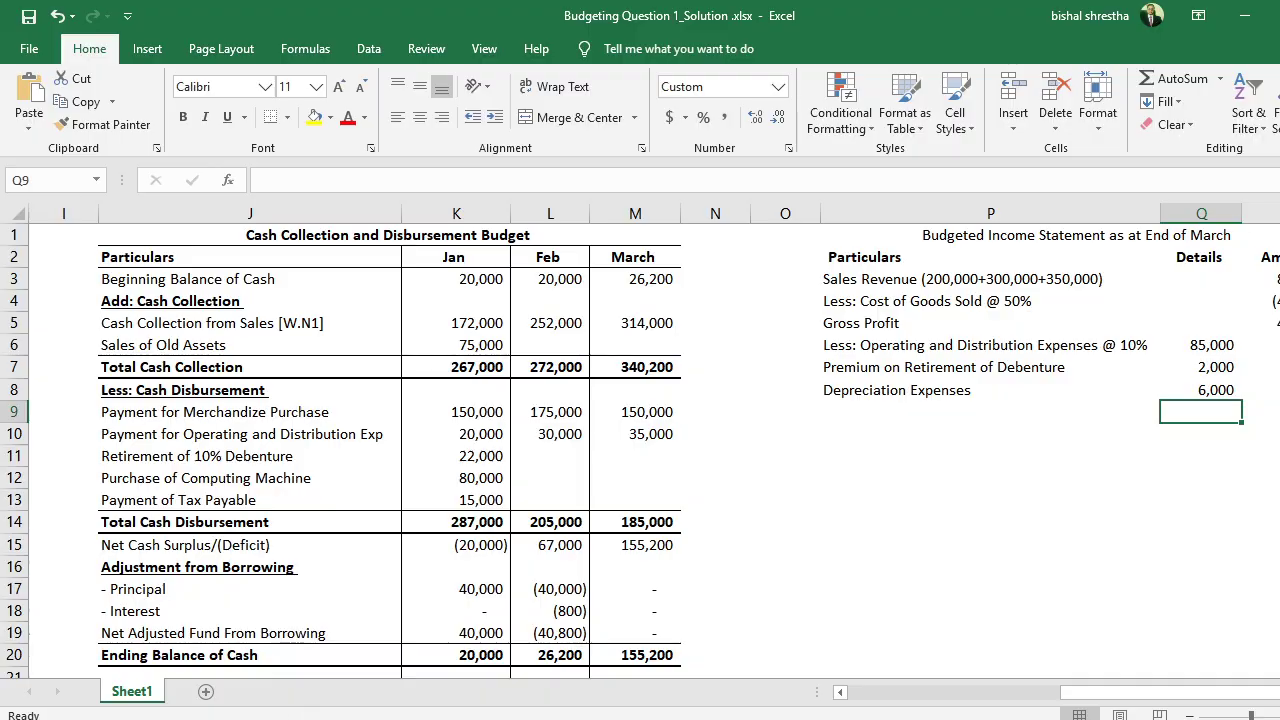
Examine the loan terms and the balance sheet as on Jan 1, 2020 in the question PDF.
key("alt+Tab")
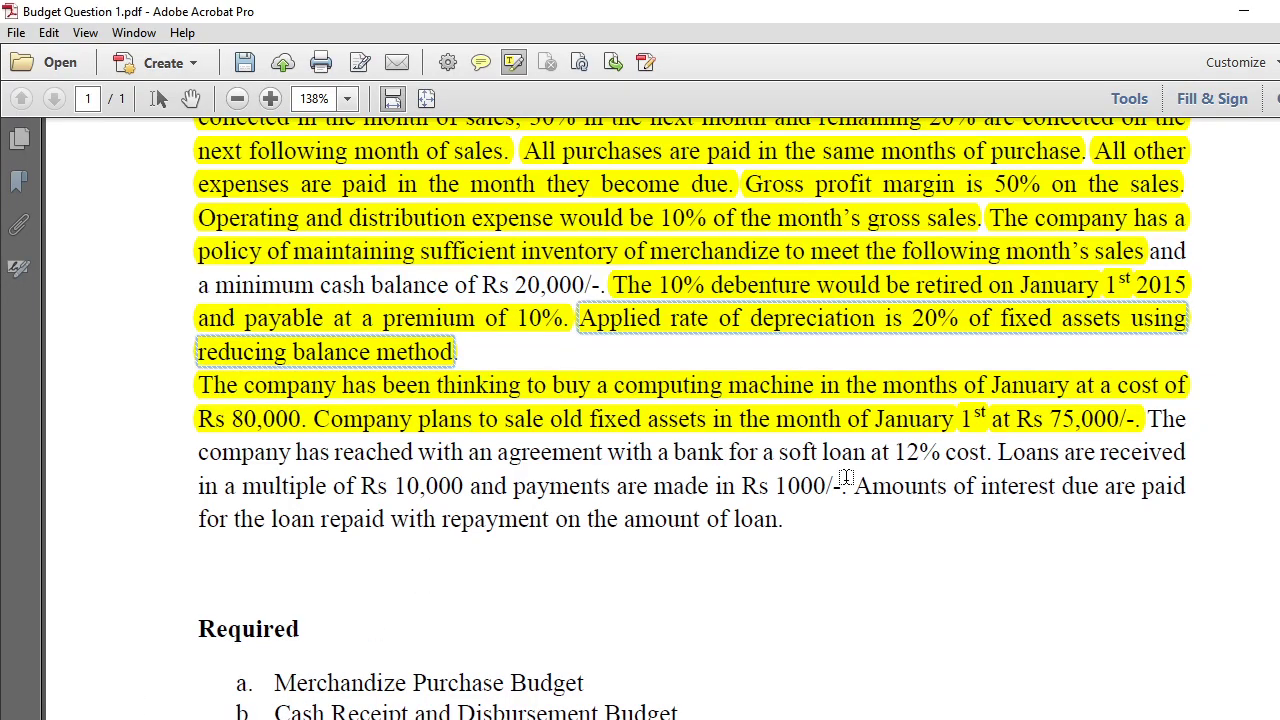
scroll(688, 330, "up", 4)
scroll(688, 345, "up", 6)
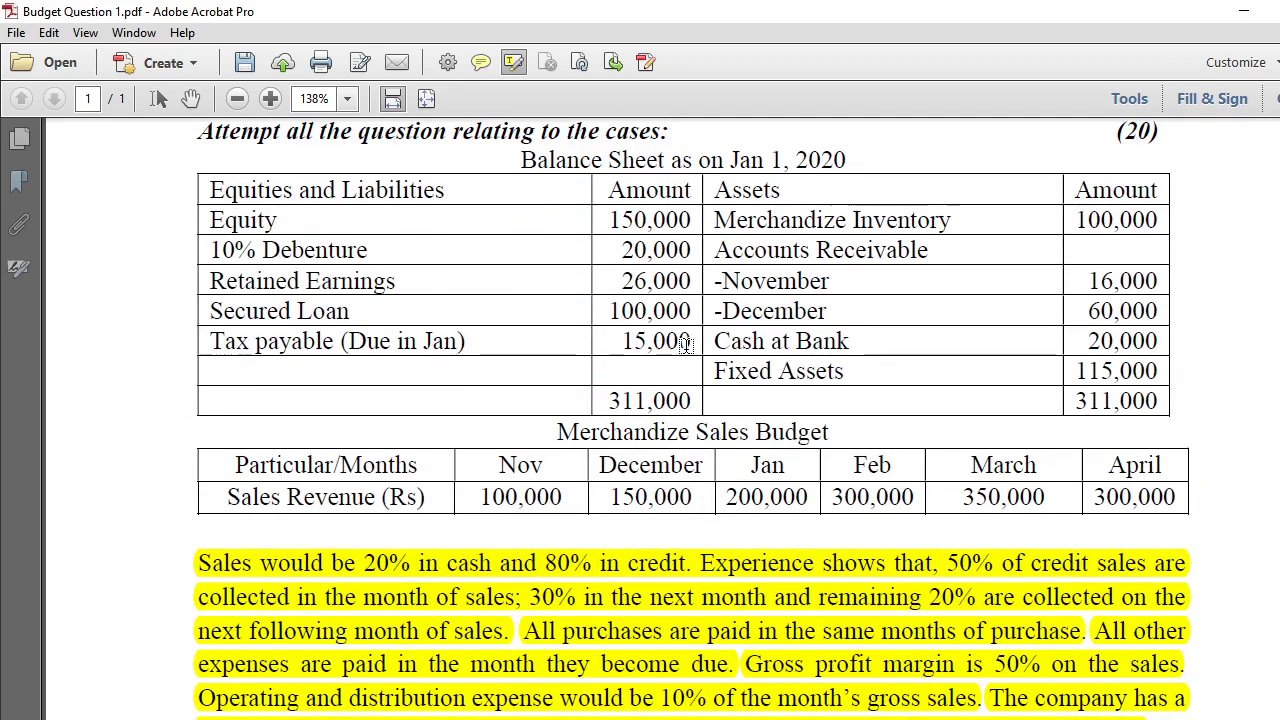
scroll(687, 345, "up", 1)
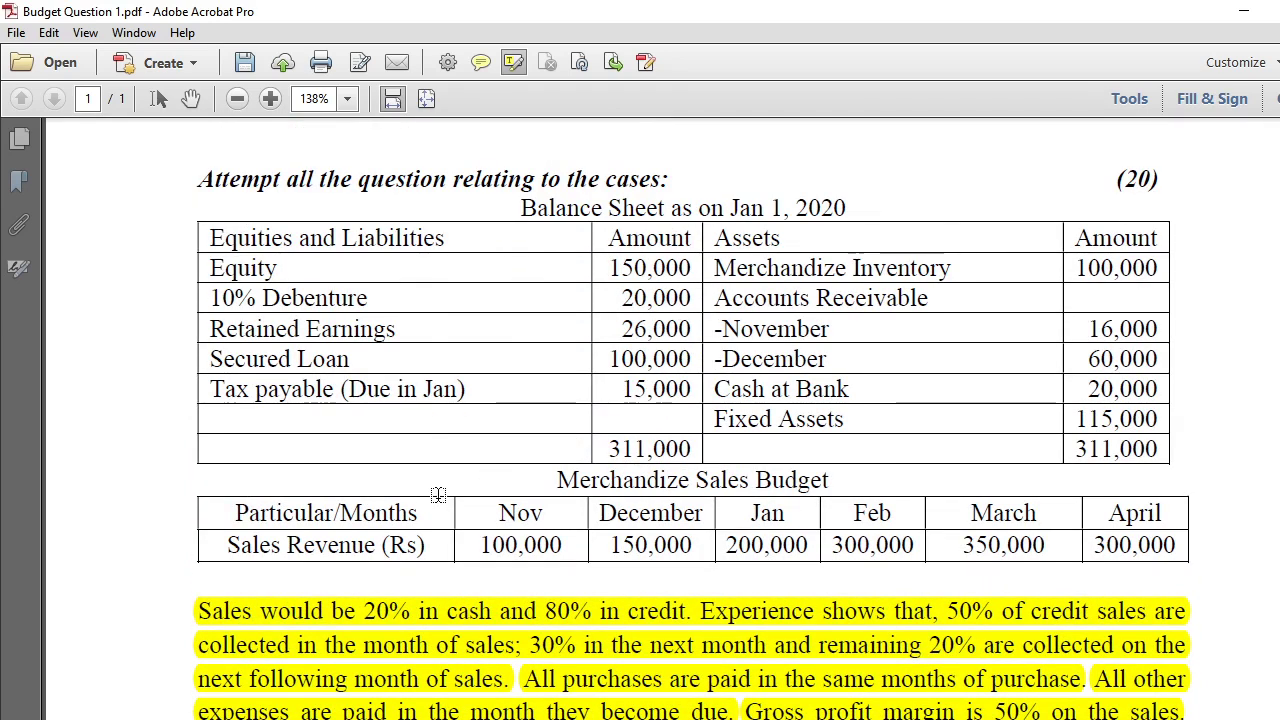
Switch to the Excel workbook and examine the principal and interest rows under Adjustment from Borrowing in the cash budget.
key("alt+Tab")
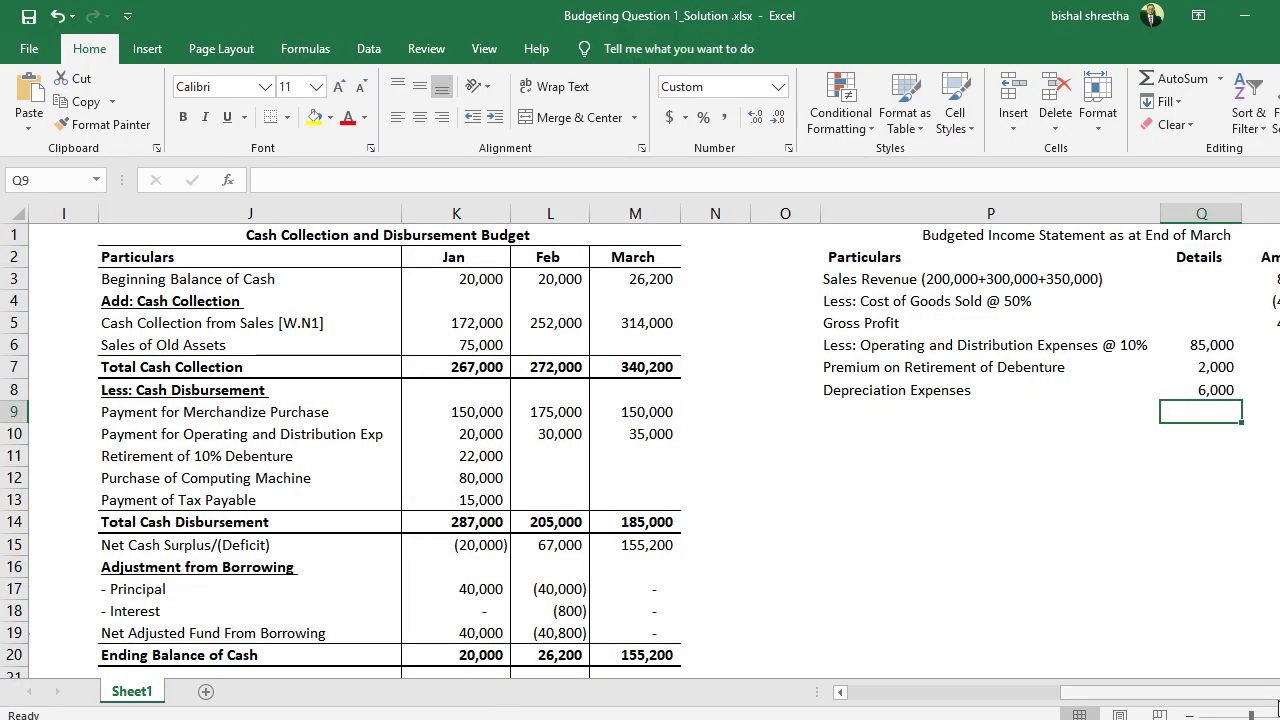
scroll(640, 450, "right", 2)
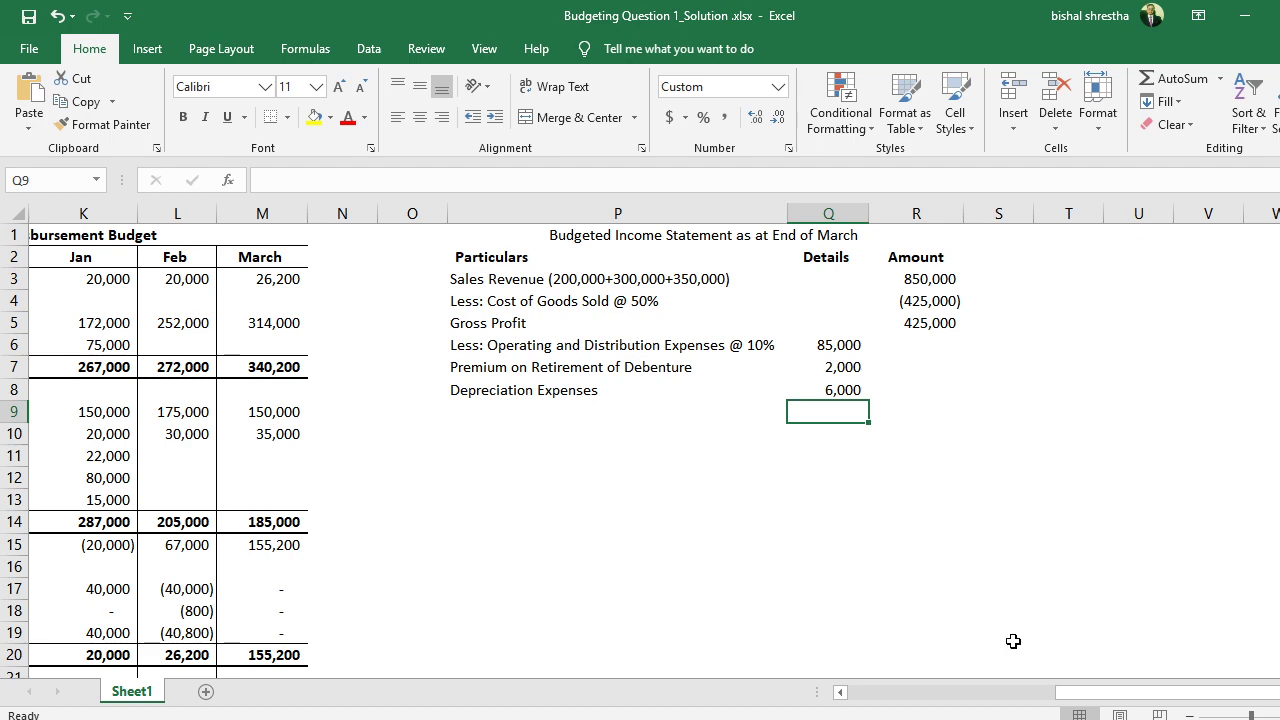
left_click(840, 693)
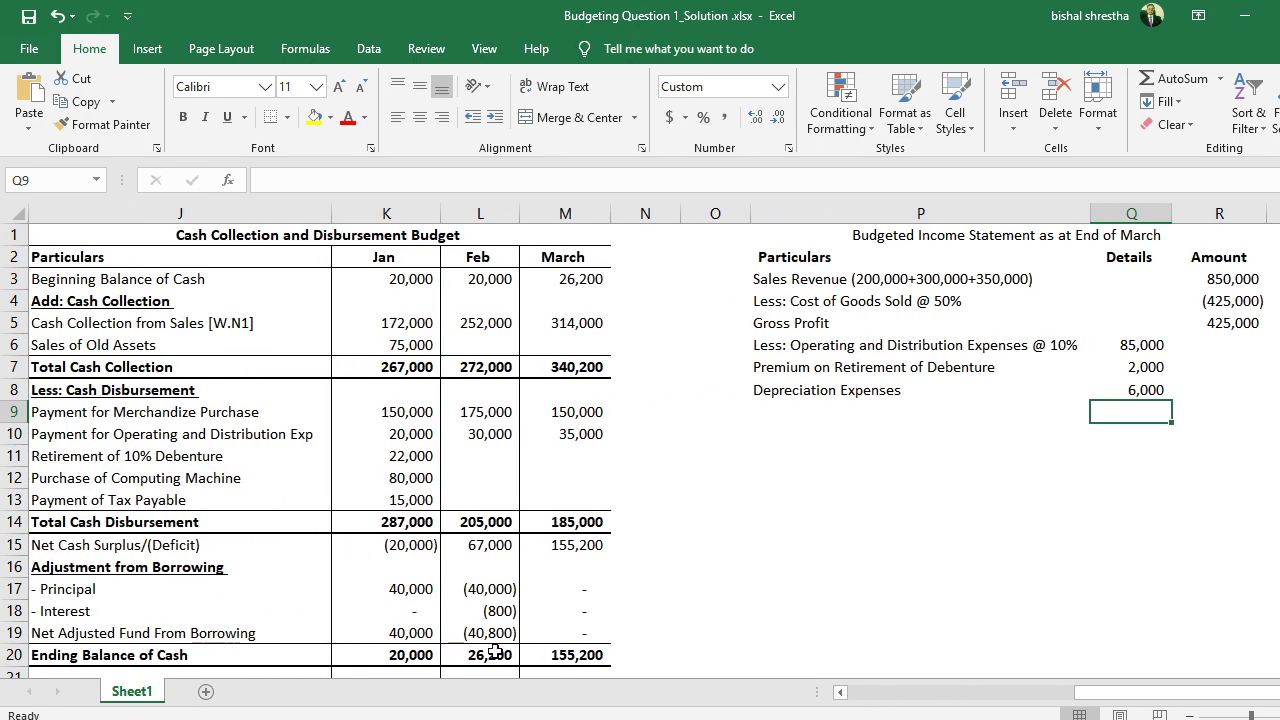
left_click_drag(86, 619, 612, 614)
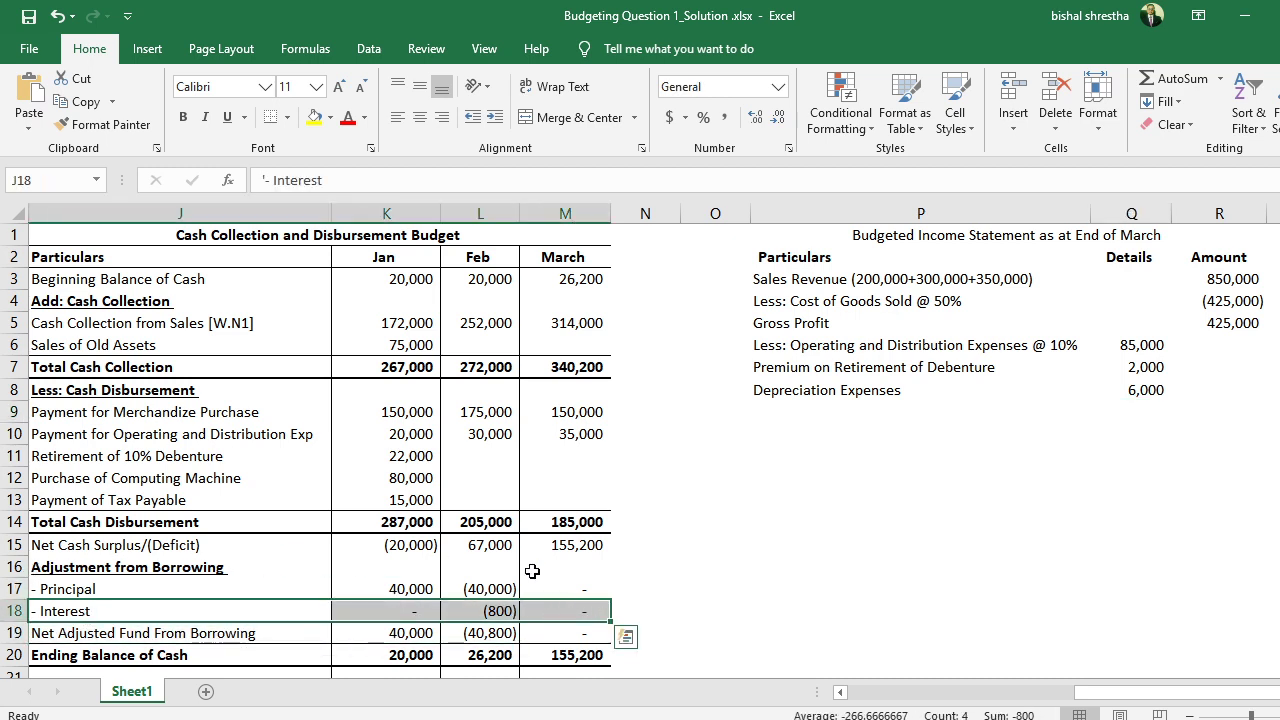
left_click_drag(172, 567, 610, 630)
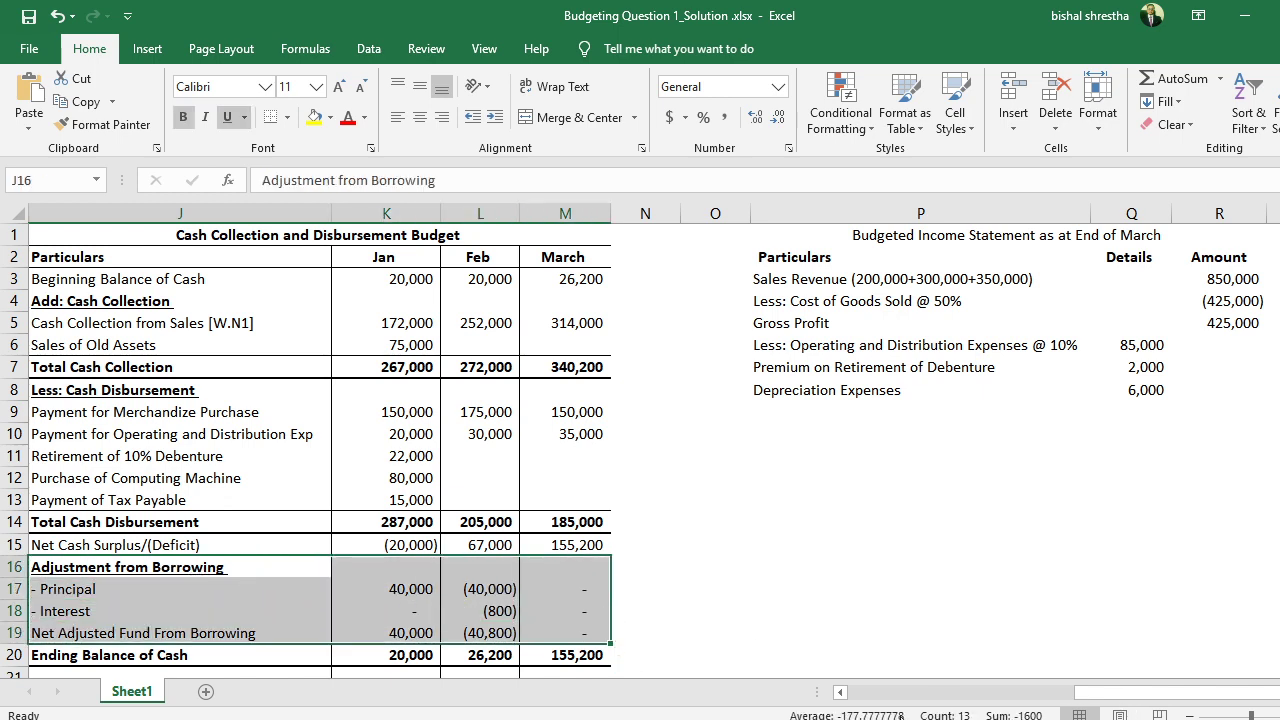
double_click(840, 692)
left_click(841, 693)
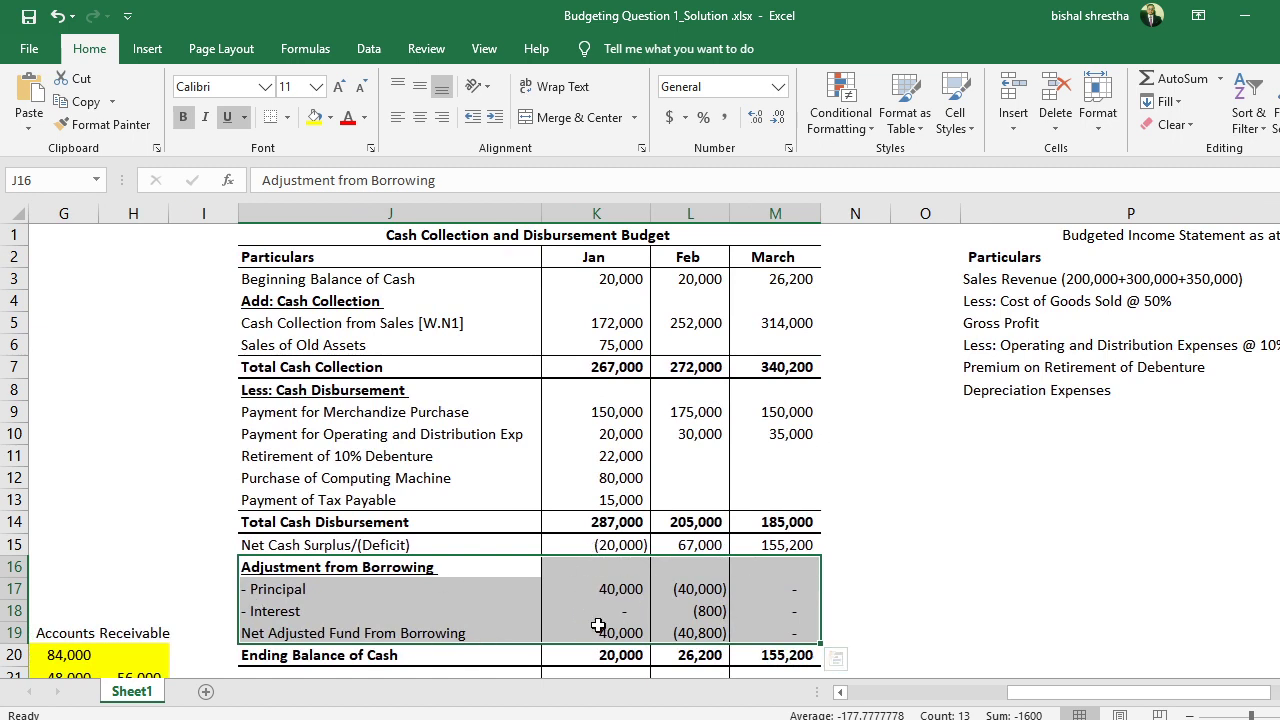
left_click(630, 590)
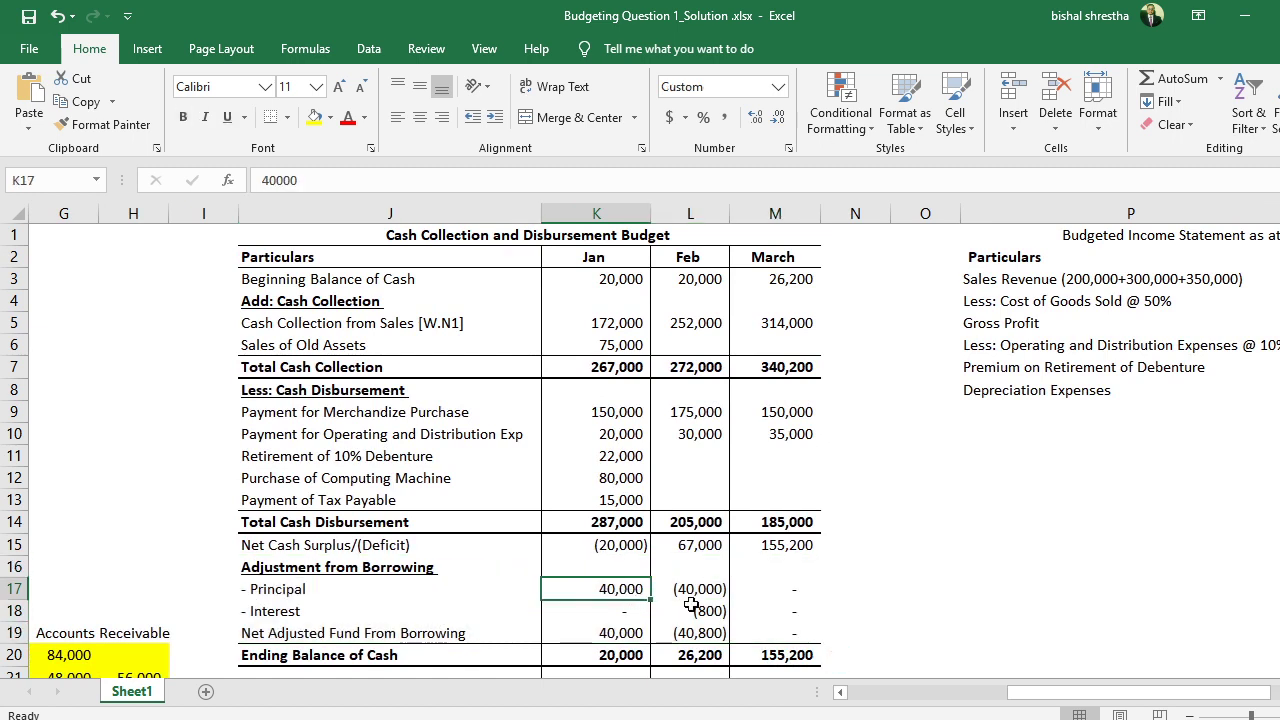
left_click(721, 614)
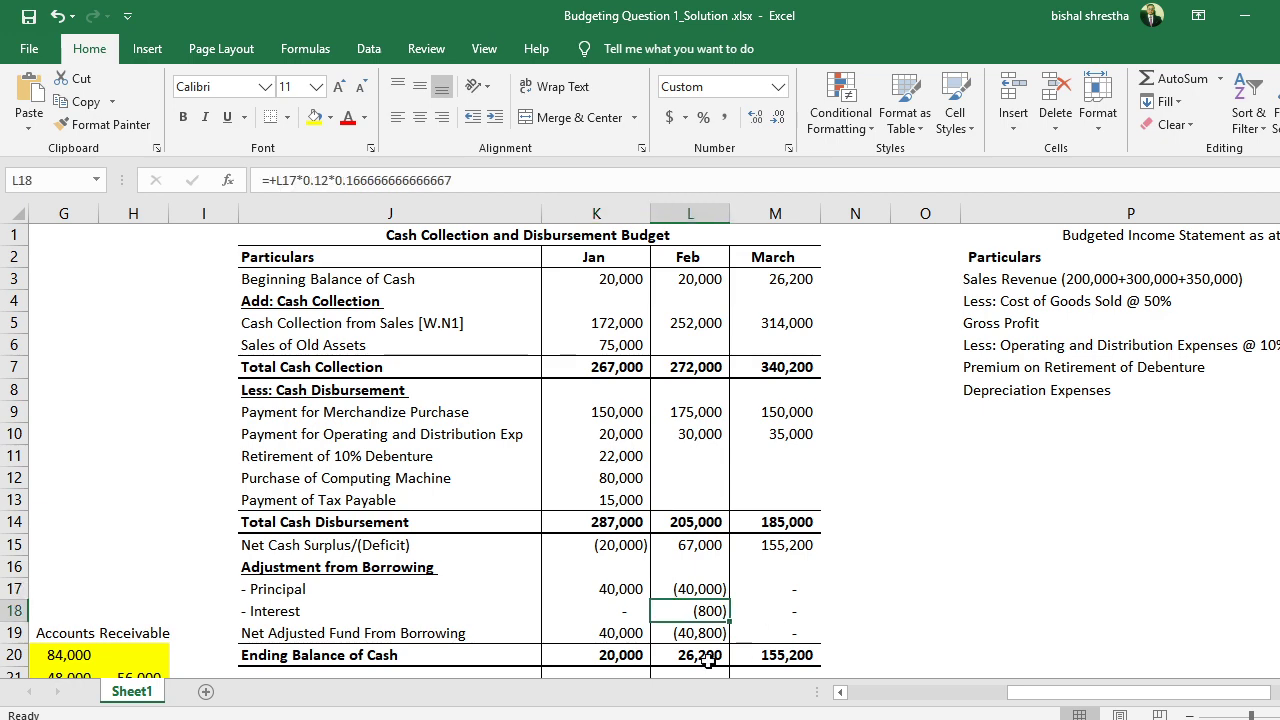
Add an "Interest on Soft Loan" line with 800 in Details below Depreciation Expenses in the income statement.
left_click_drag(1215, 697, 1262, 697)
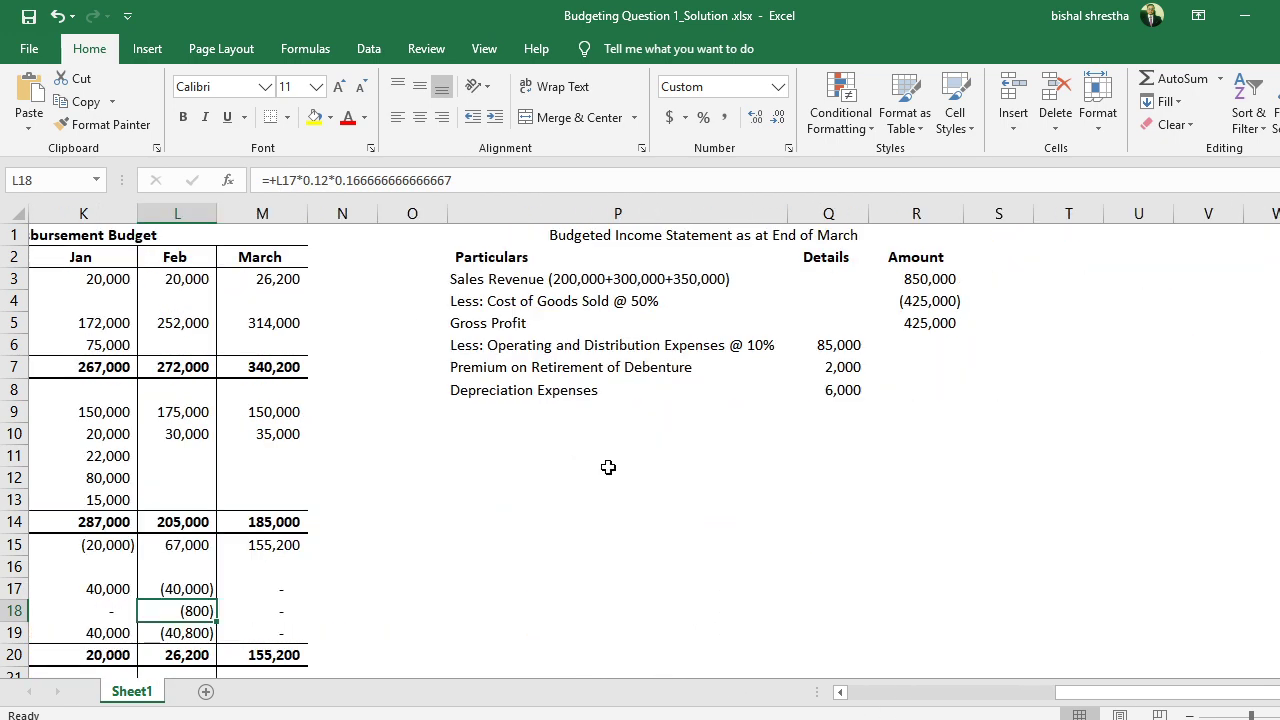
left_click(677, 426)
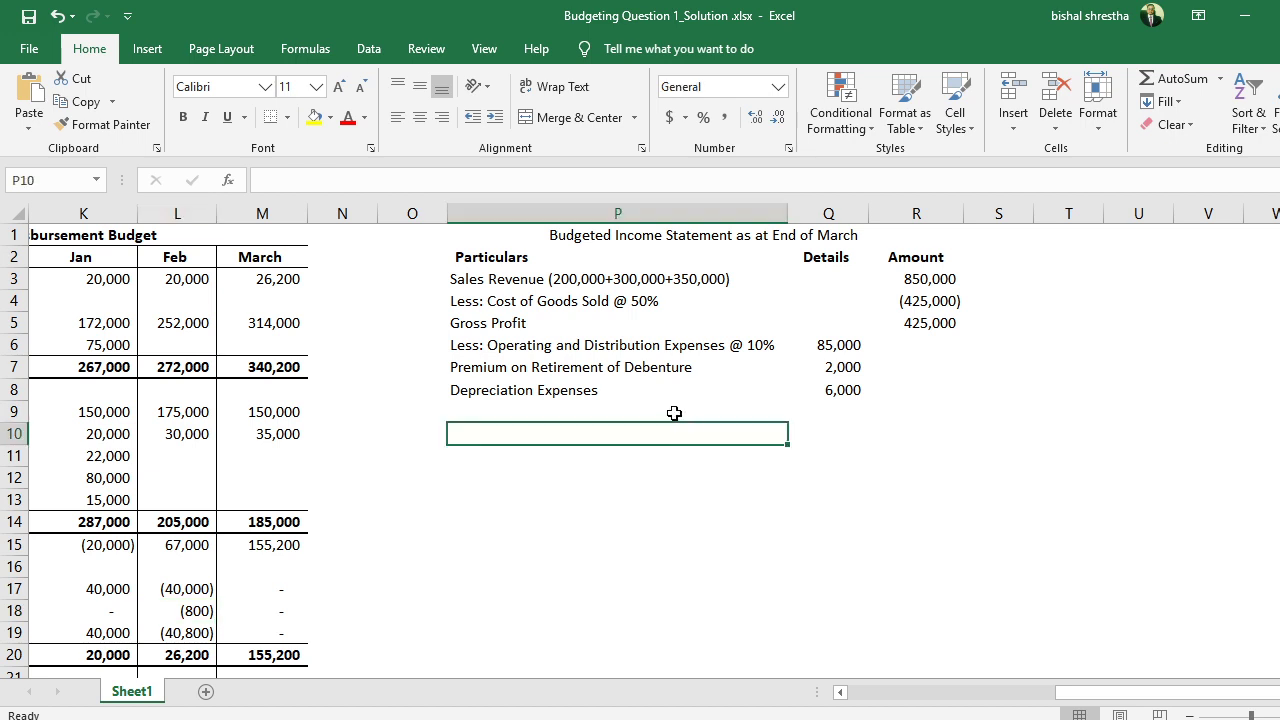
left_click(675, 413)
type("Interest ")
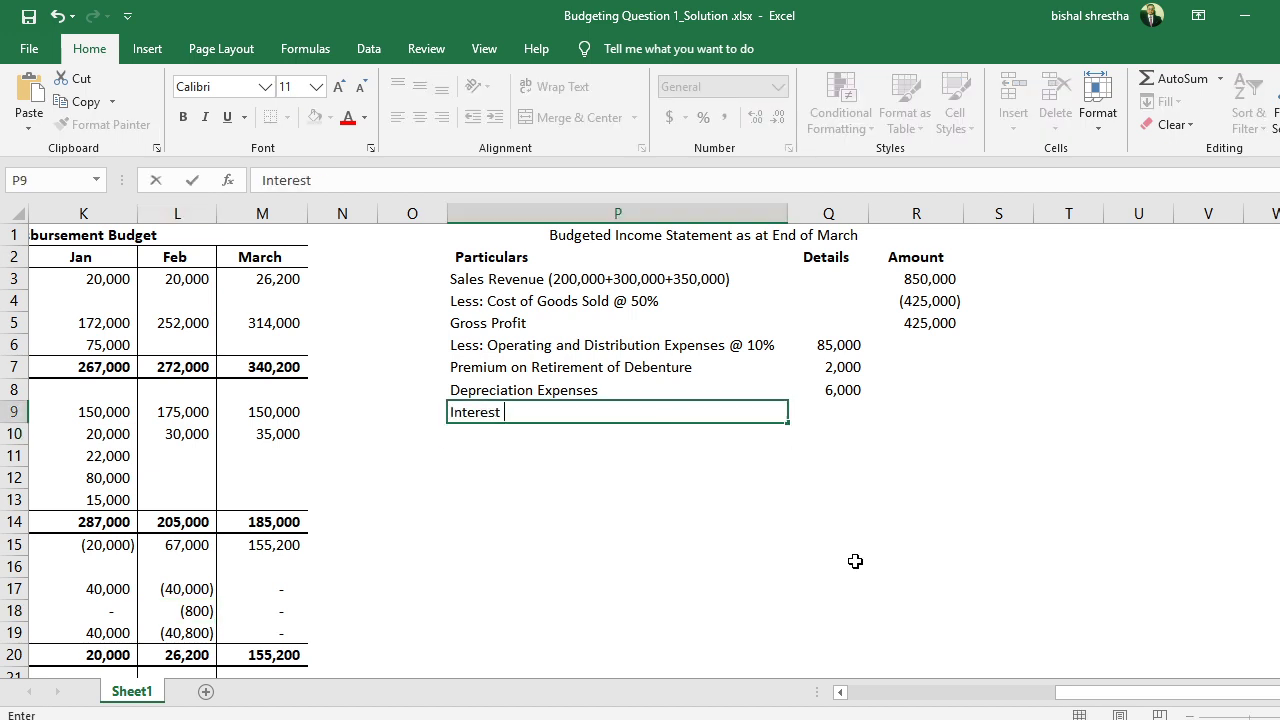
type("on Soft Loan")
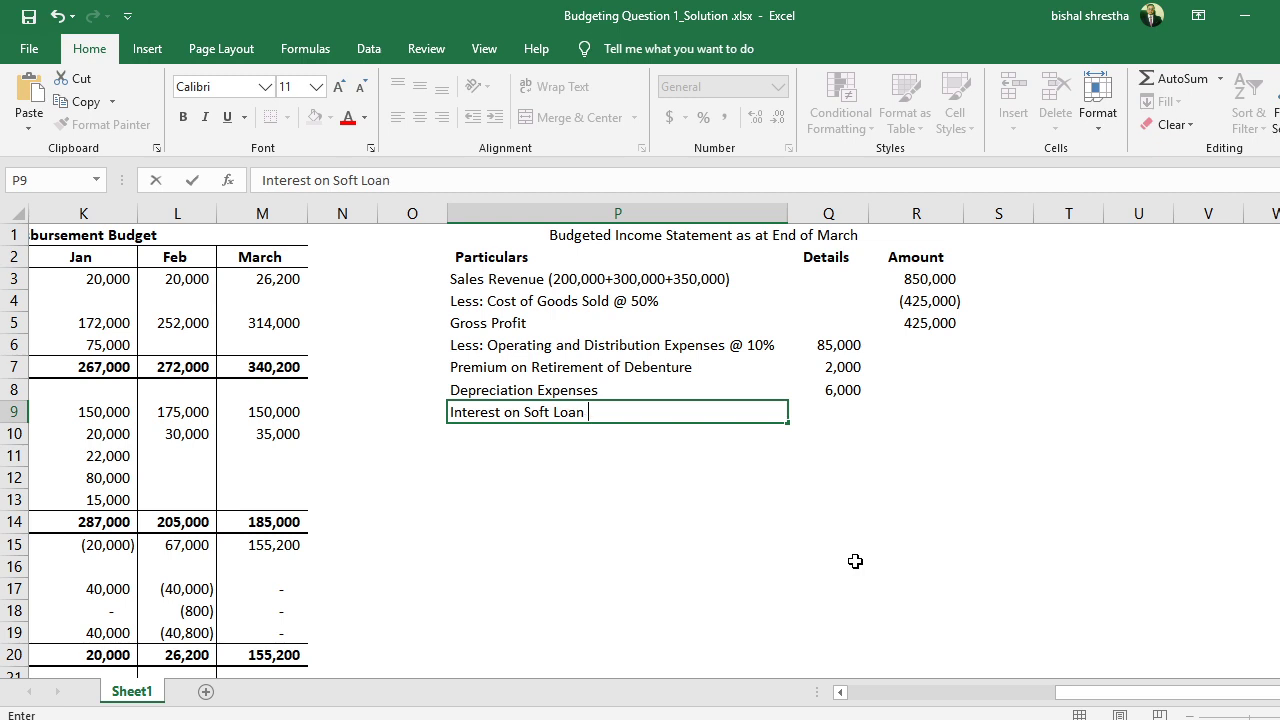
key("Return")
key("Up")
key("Right")
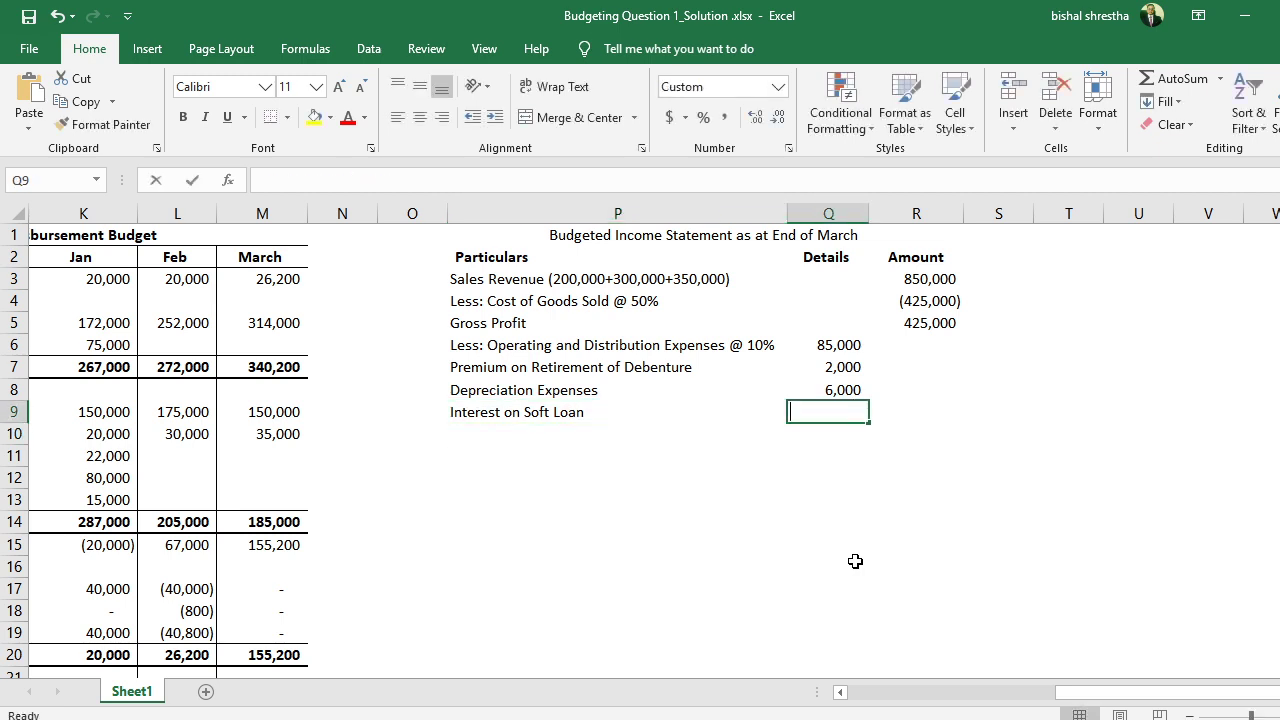
type("800")
key("Return")
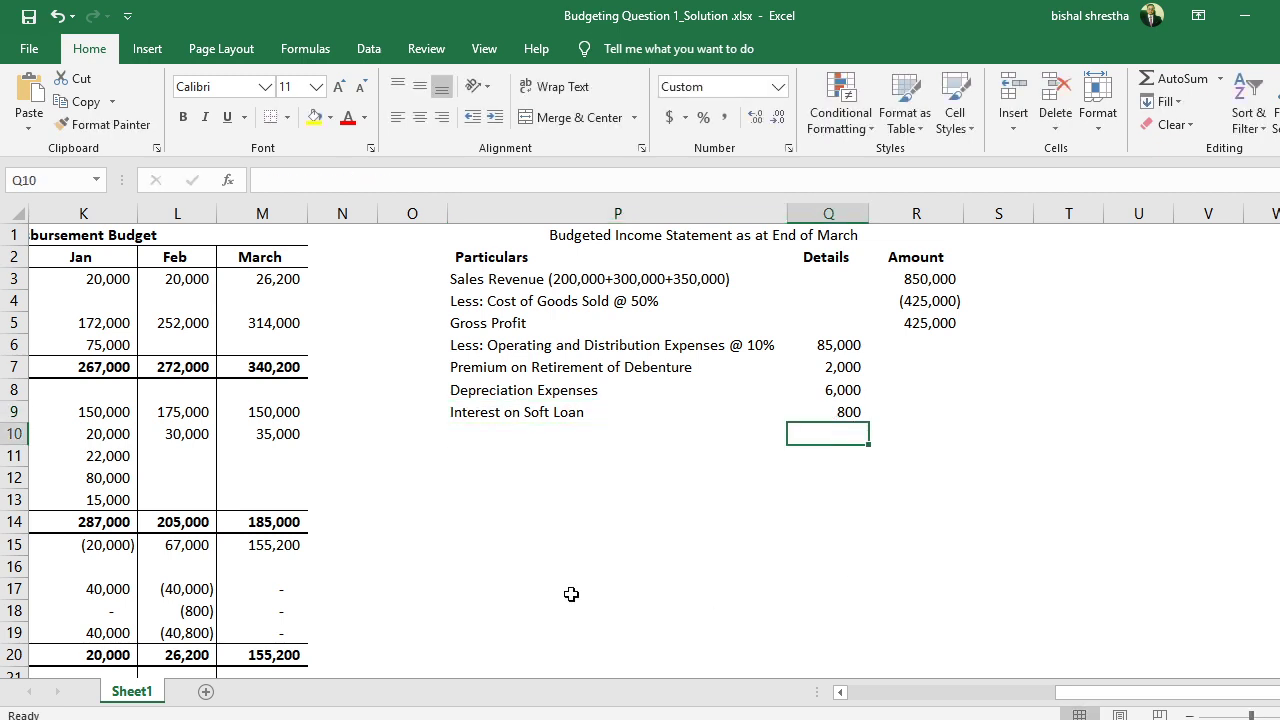
Enter the negative sum of the expense details Q6:Q9 in the Amount column of the Interest on Soft Loan row.
left_click_drag(205, 611, 300, 633)
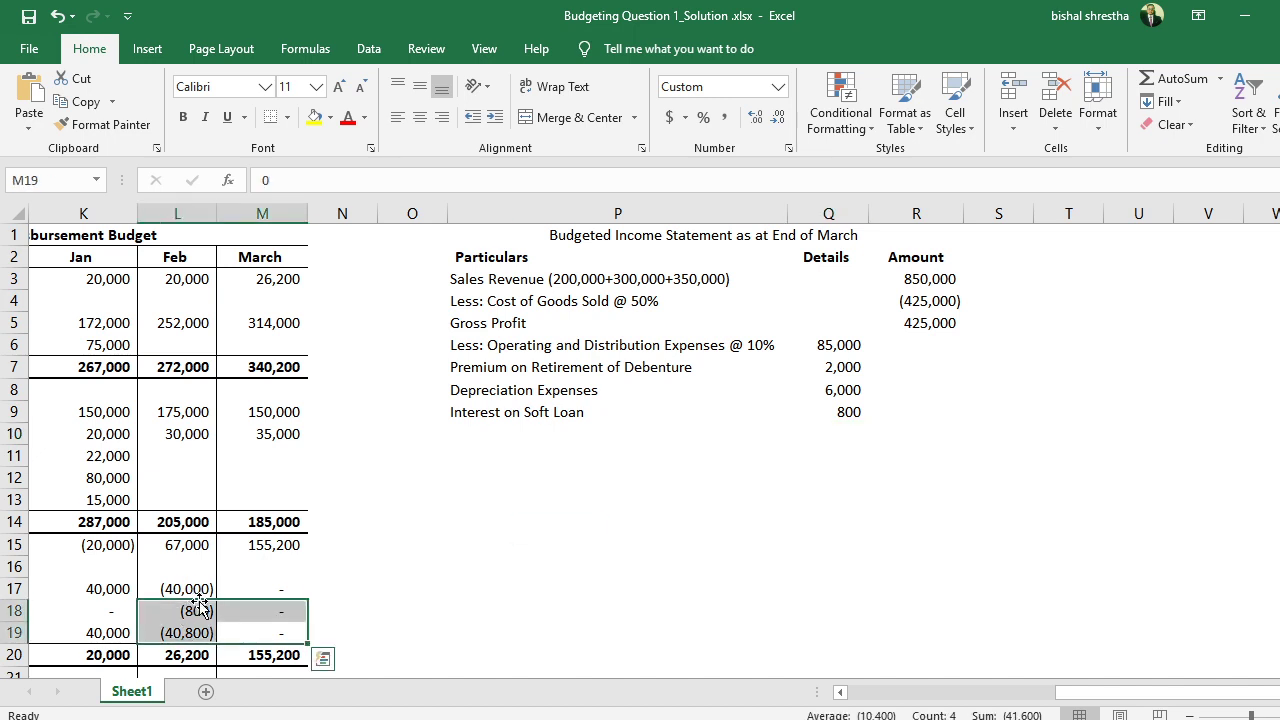
left_click(815, 419)
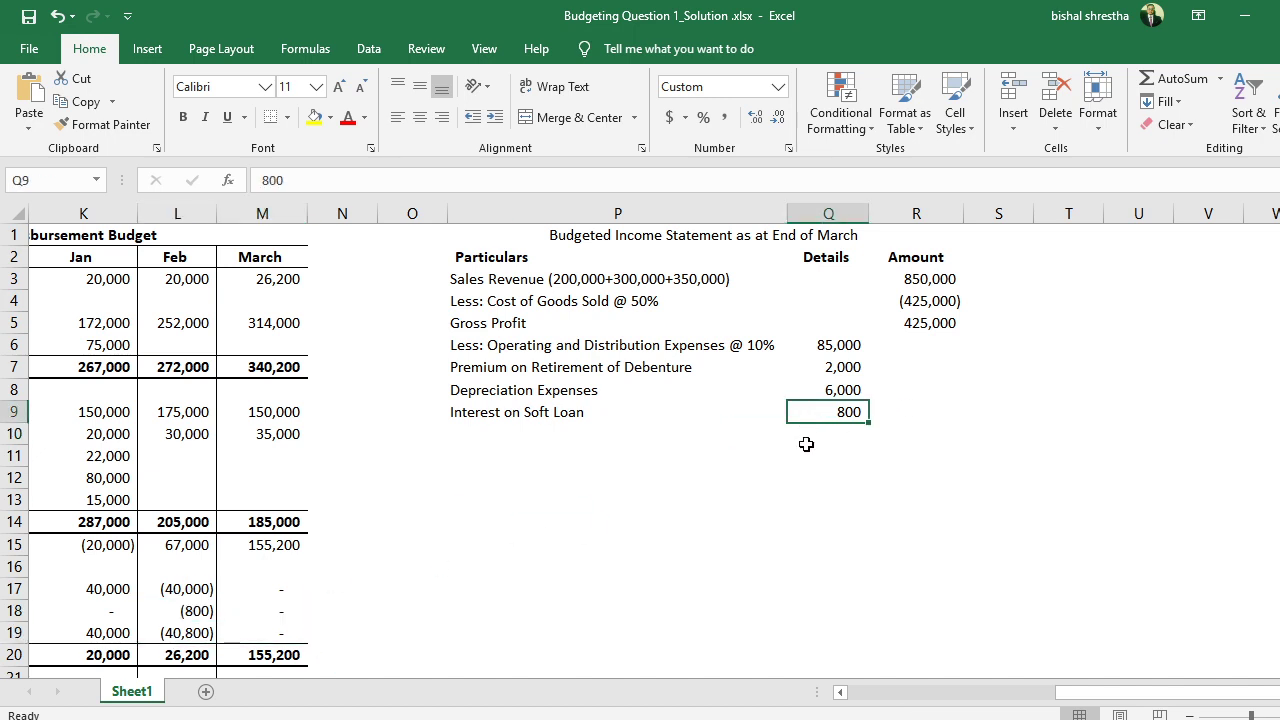
left_click(940, 411)
type("-")
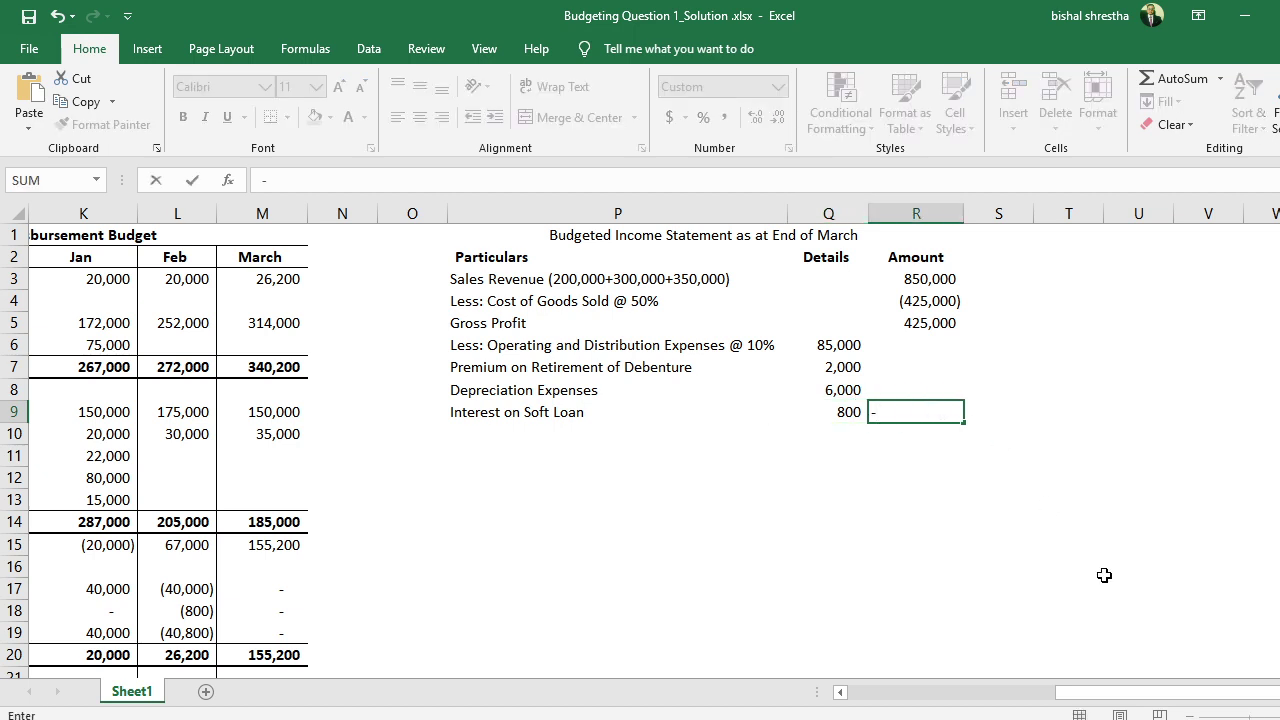
type("sum(")
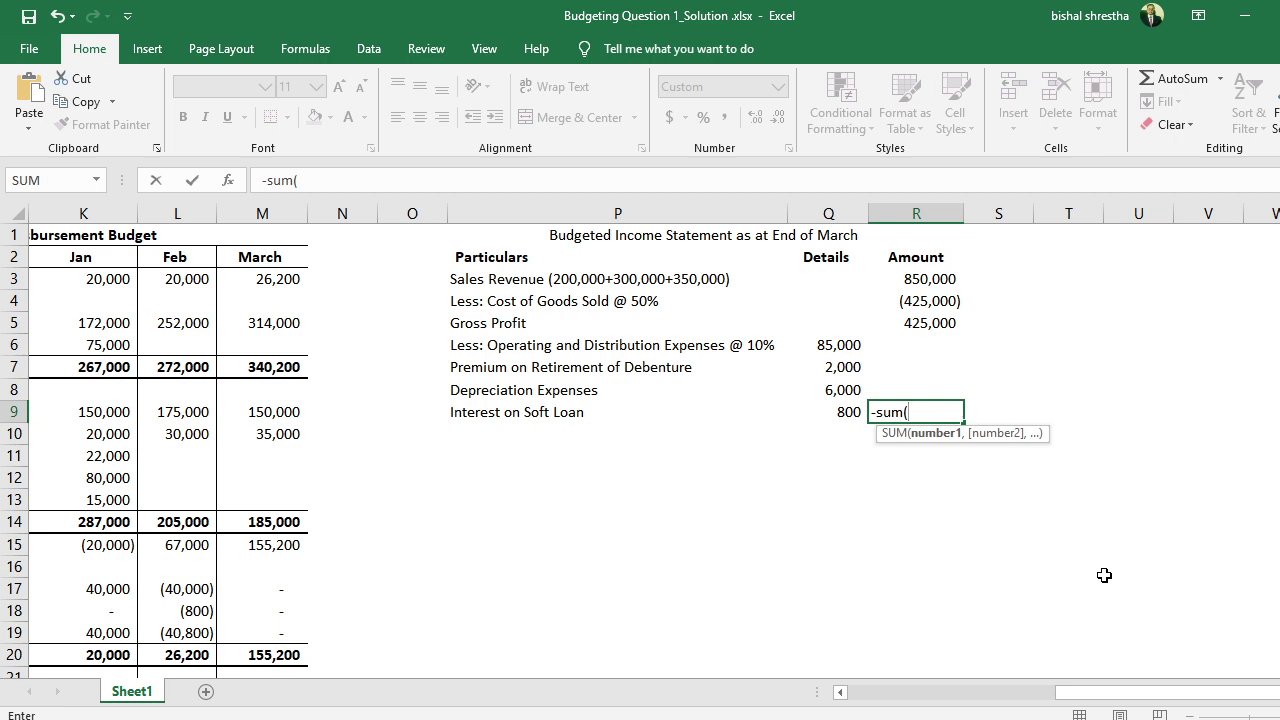
key("Left")
key("shift+Up")
key("shift+Up")
key("shift+Up")
type(")")
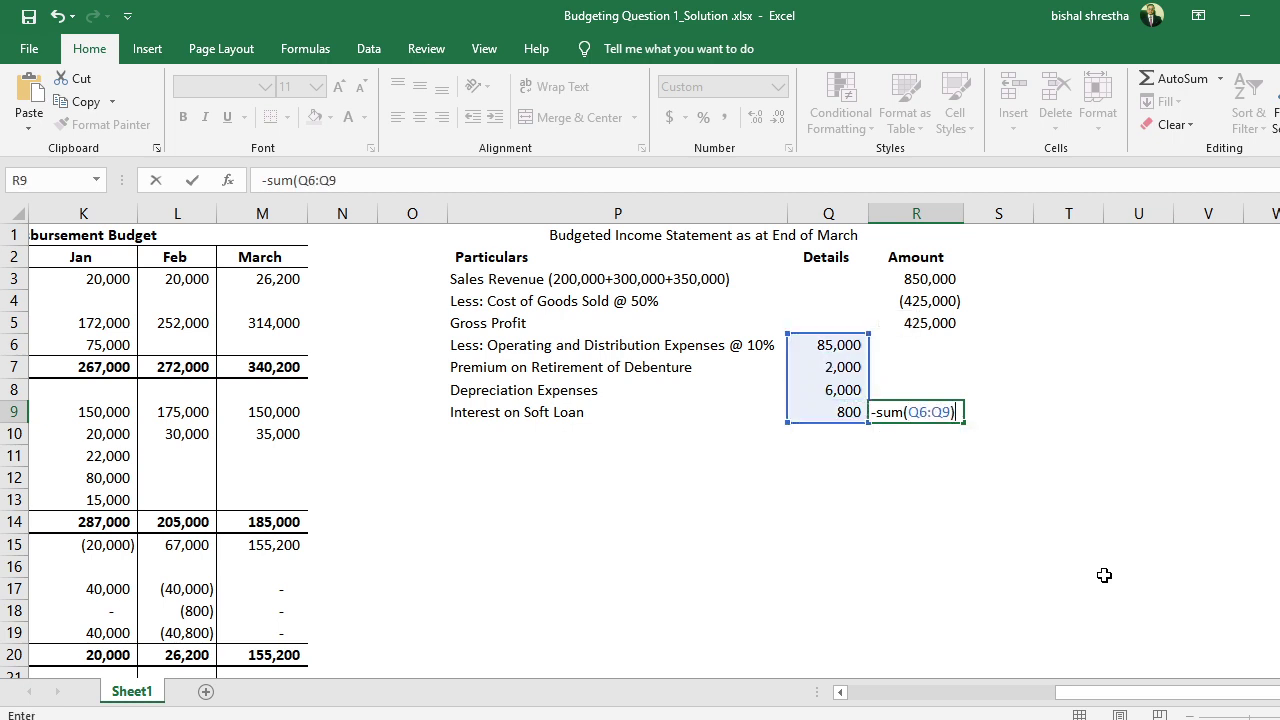
key("Return")
Add the label "Net Income" in Particulars below Interest on Soft Loan.
key("Left")
key("Left")
key("Left")
key("Right")
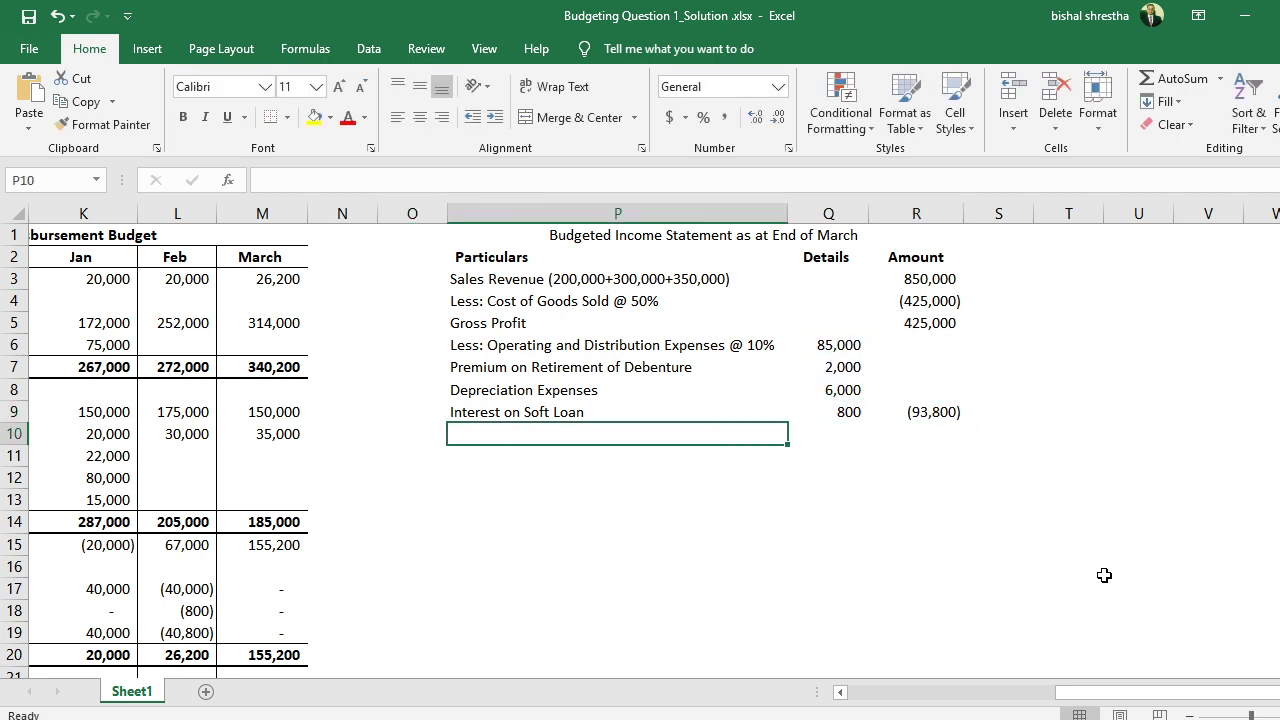
type("Net Income")
key("Return")
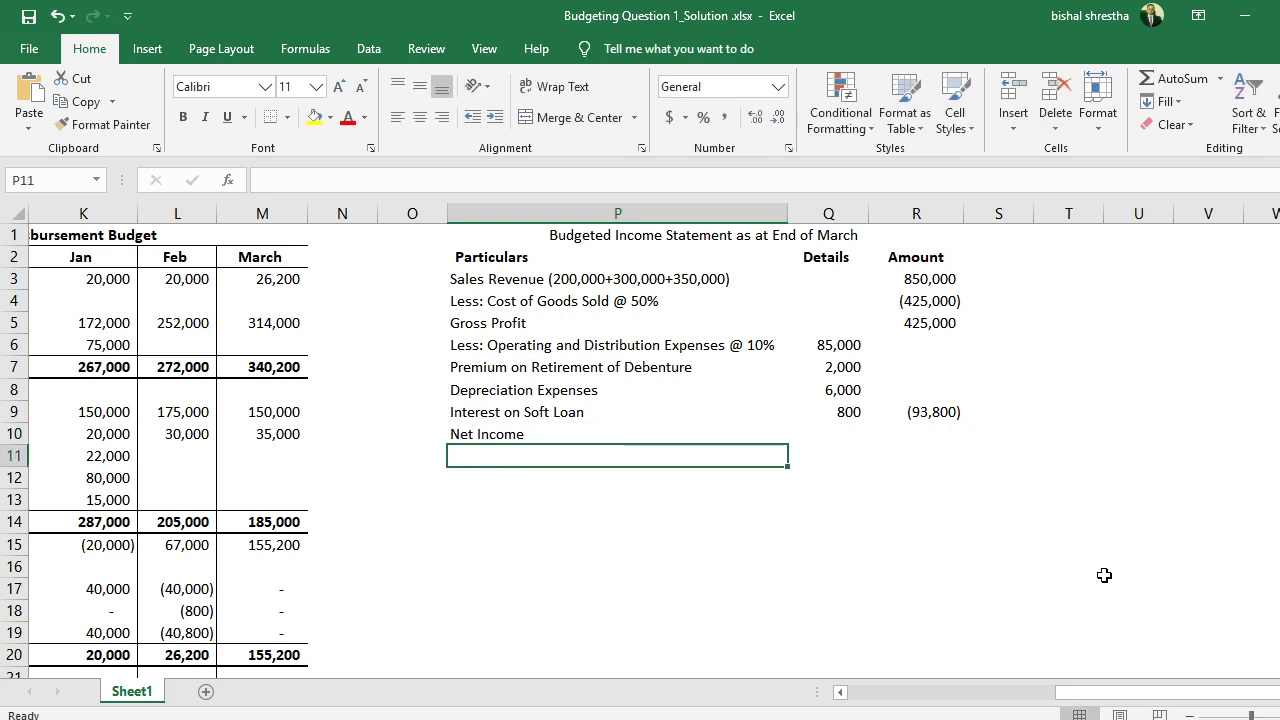
Calculate the Net Income amount in R10 as the sum of R5:R9.
key("Up")
key("Right")
key("Right")
type("+sum(")
key("Up")
key("shift+Up")
key("shift+Up")
key("shift+Up")
key("shift+Up")
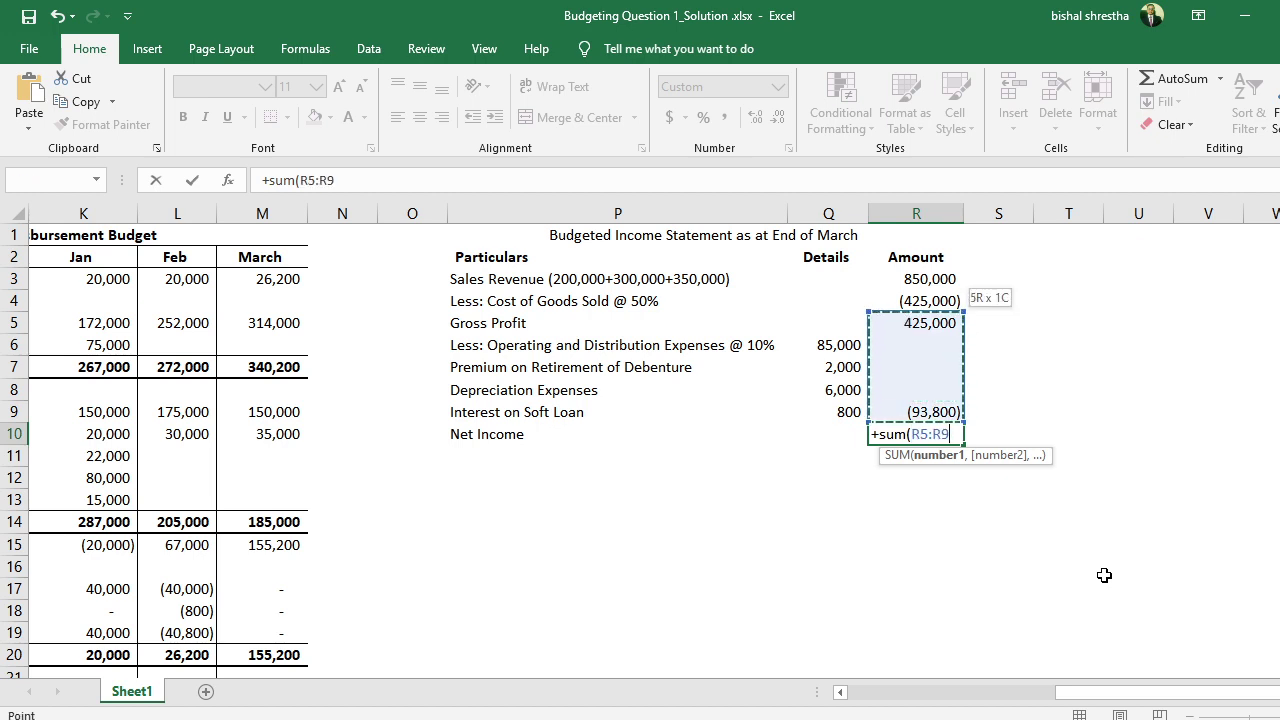
type(")")
key("Return")
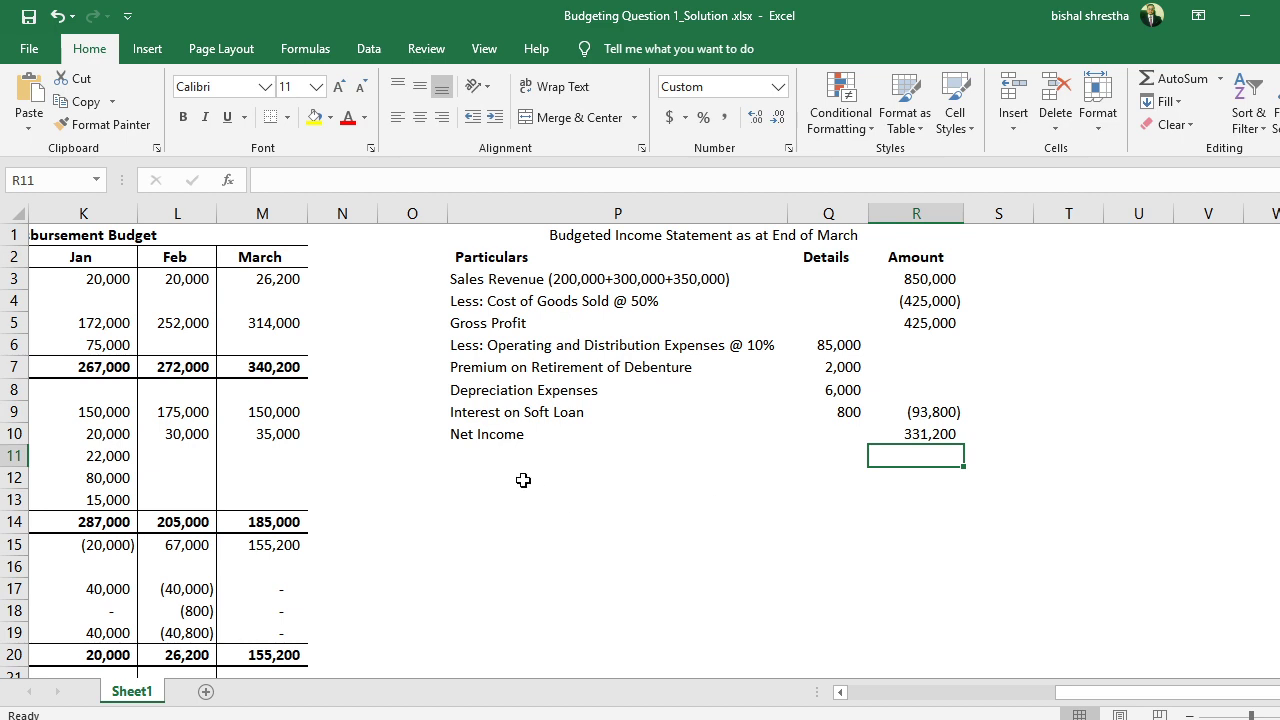
Make the Net Income and Gross Profit rows of the income statement bold.
left_click_drag(478, 437, 936, 434)
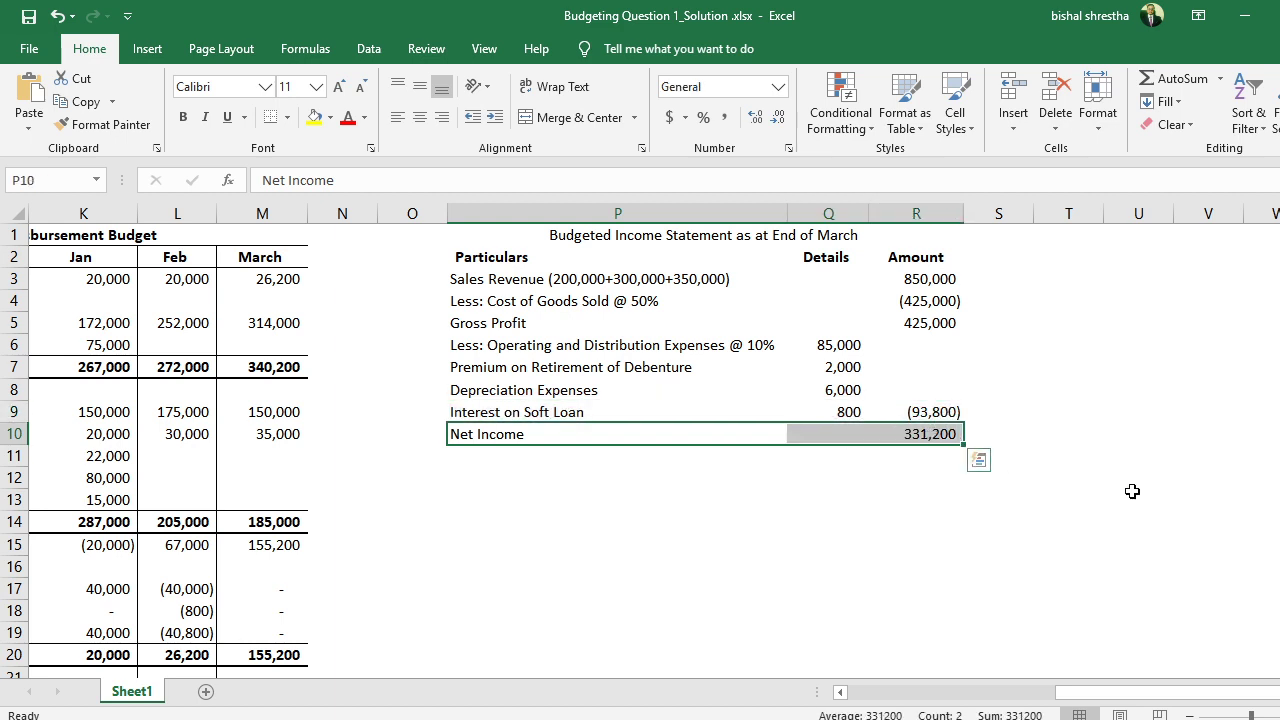
key("ctrl+b")
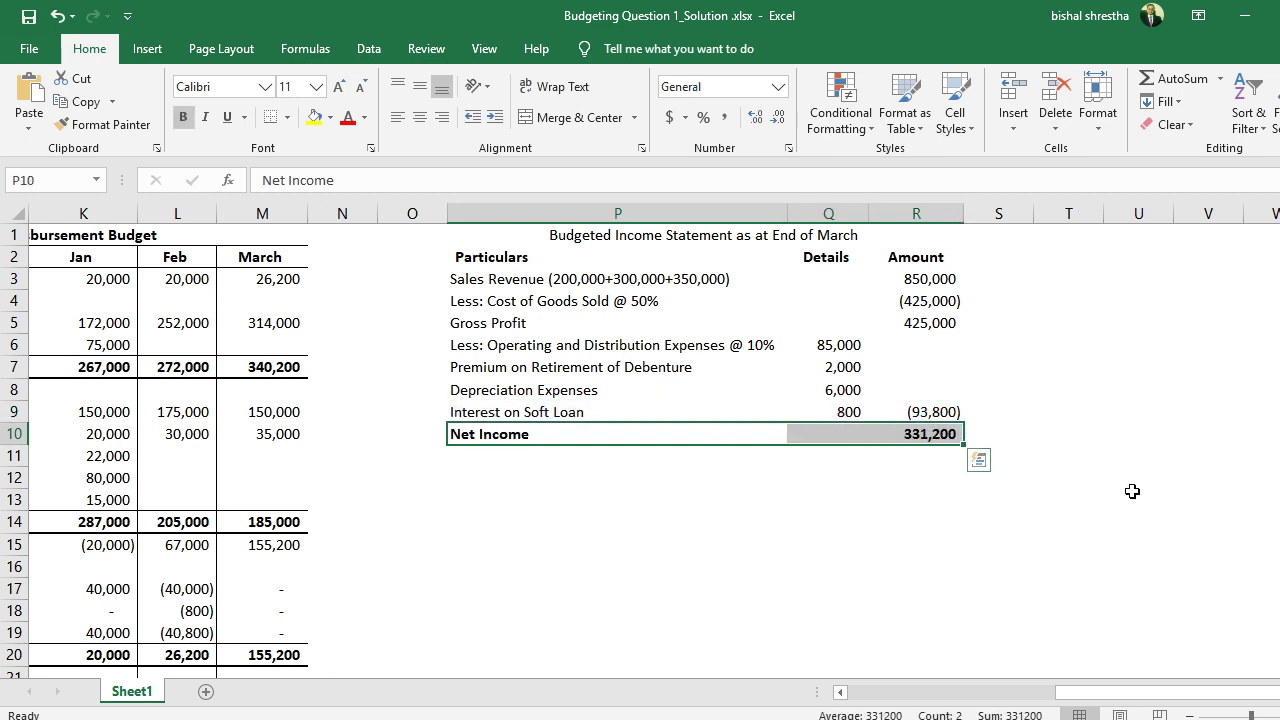
left_click_drag(490, 326, 912, 326)
key("ctrl+b")
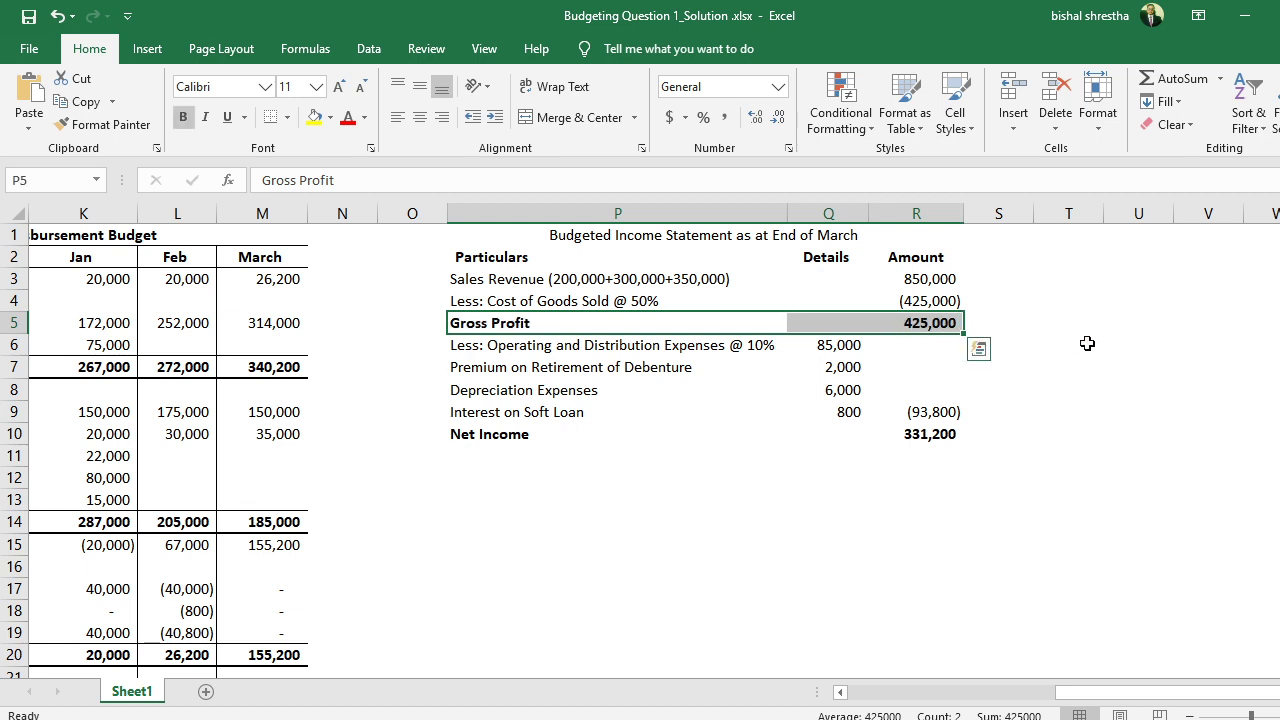
left_click(1086, 346)
left_click(562, 476)
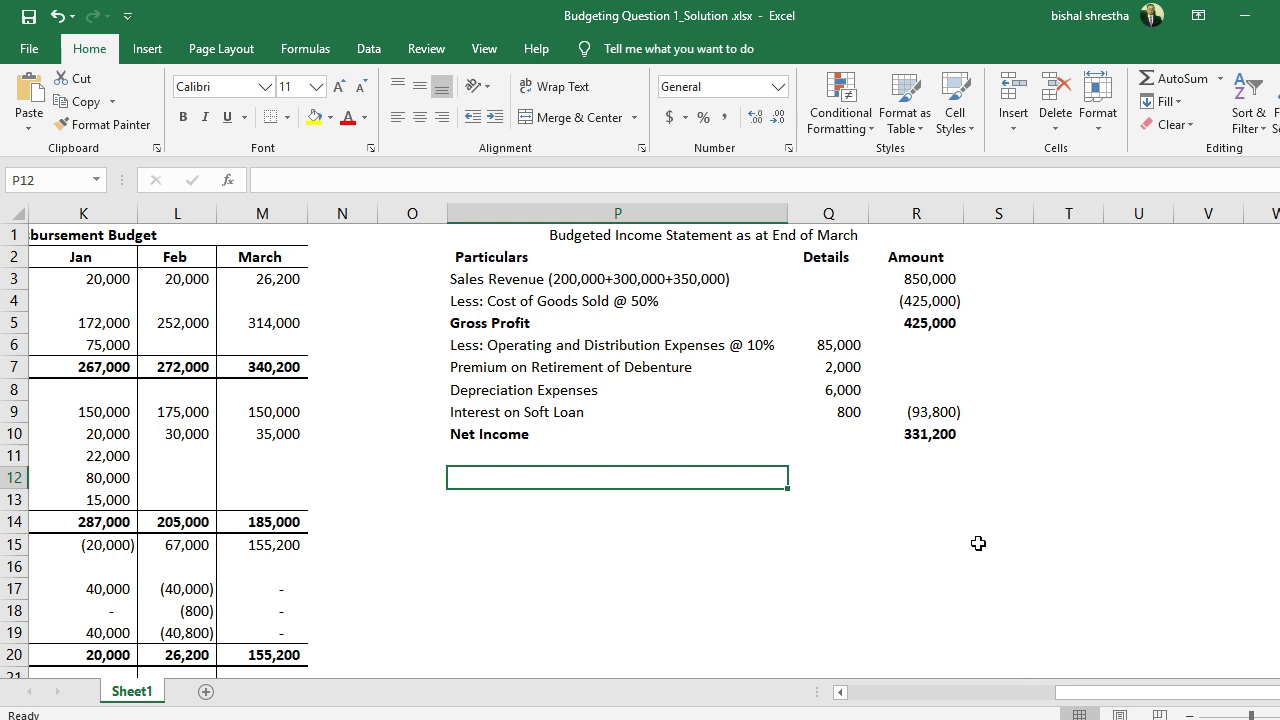
Enter the title "Budgeted Balance Sheet as at End of March" in cell U1, beside the income statement.
scroll(1186, 698, "right", 1)
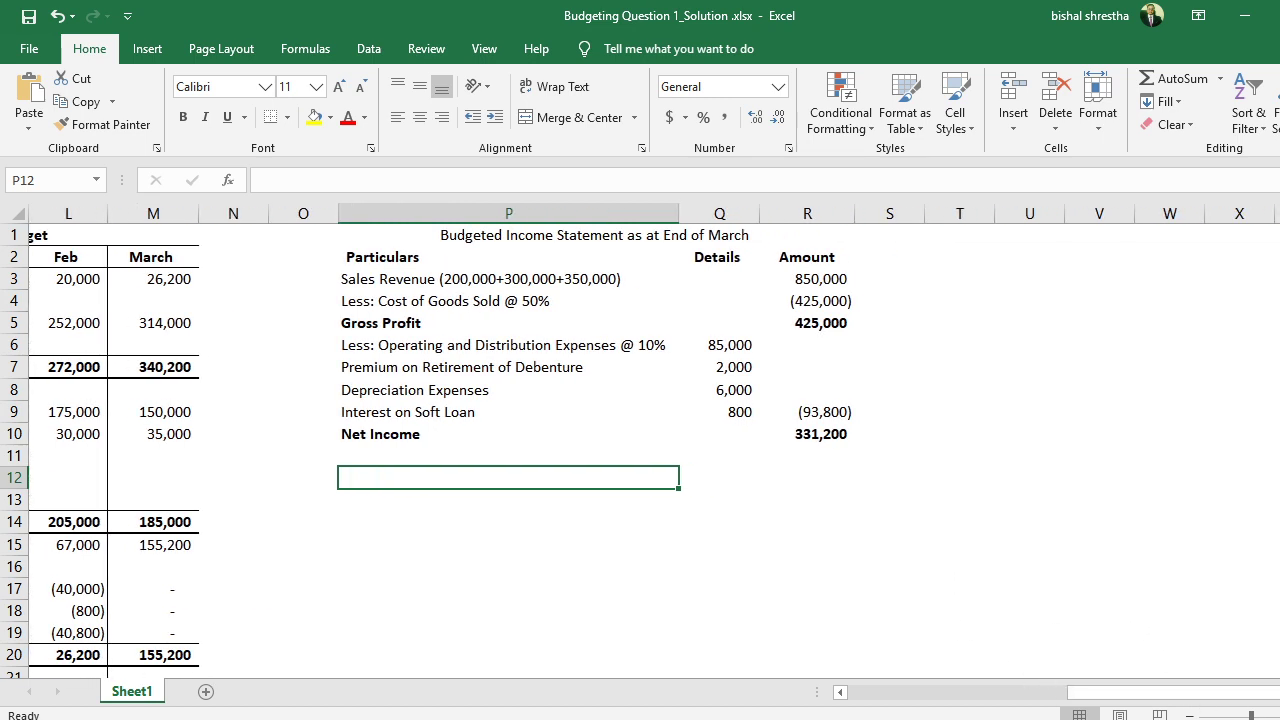
scroll(1222, 700, "right", 4)
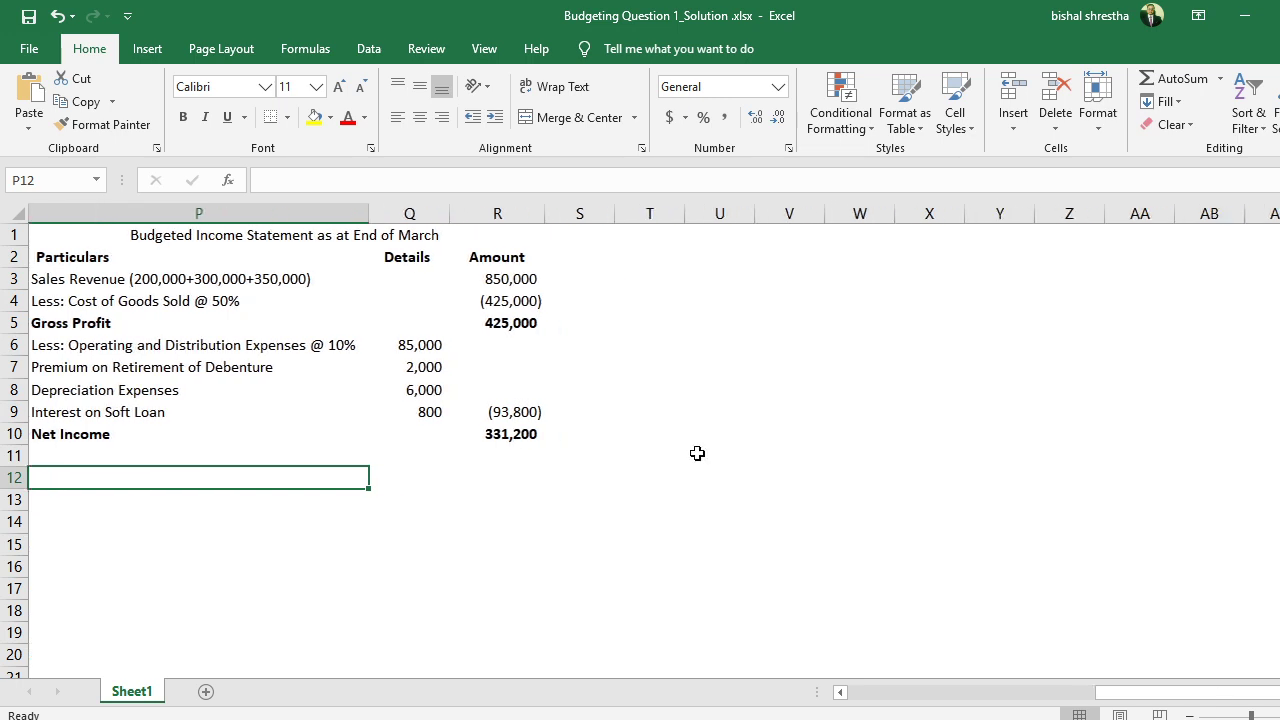
left_click(697, 243)
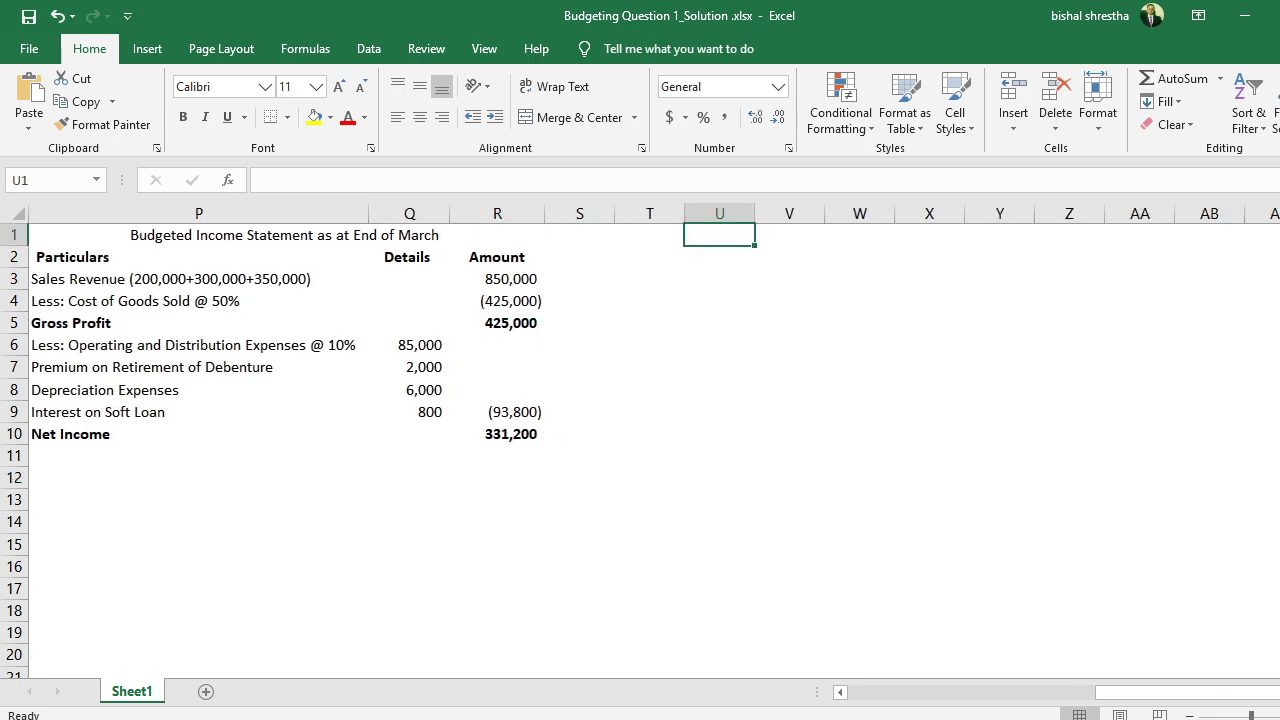
type("Budgeted Bal")
type("ance Sheet as")
type("t at")
key("BackSpace")
key("BackSpace")
key("BackSpace")
key("BackSpace")
key("BackSpace")
type("at")
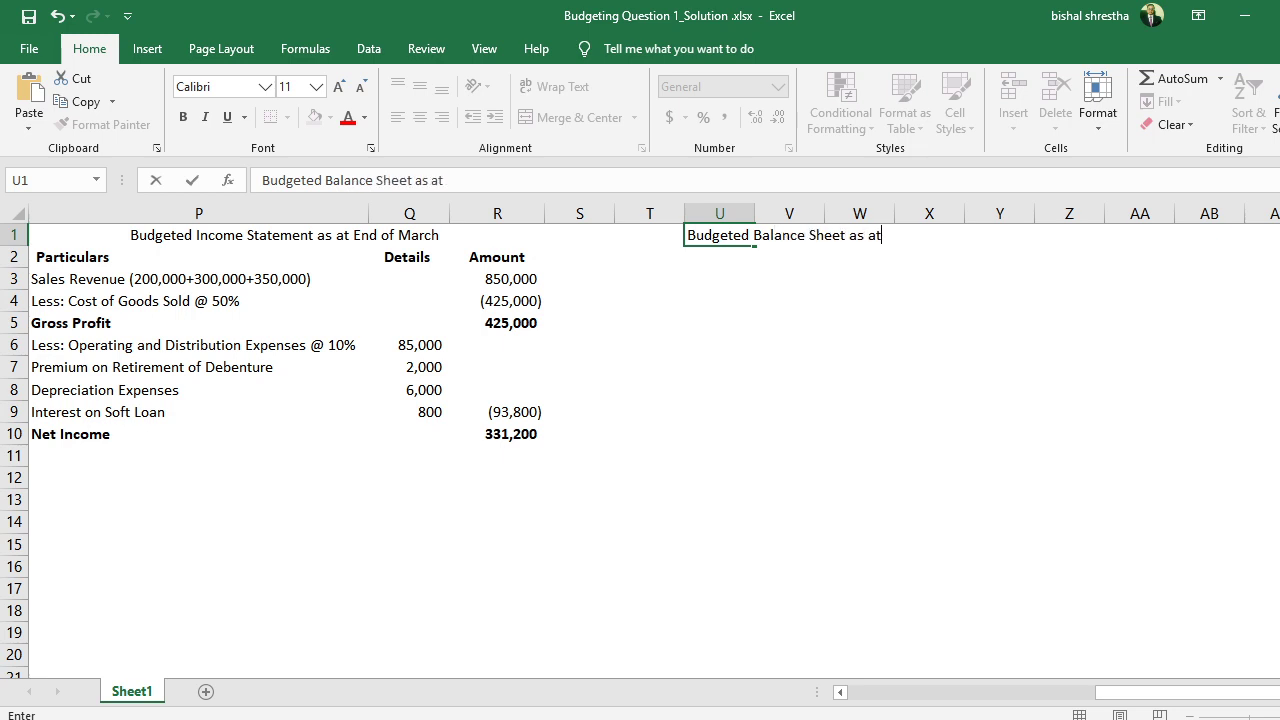
type(" End of March")
key("Return")
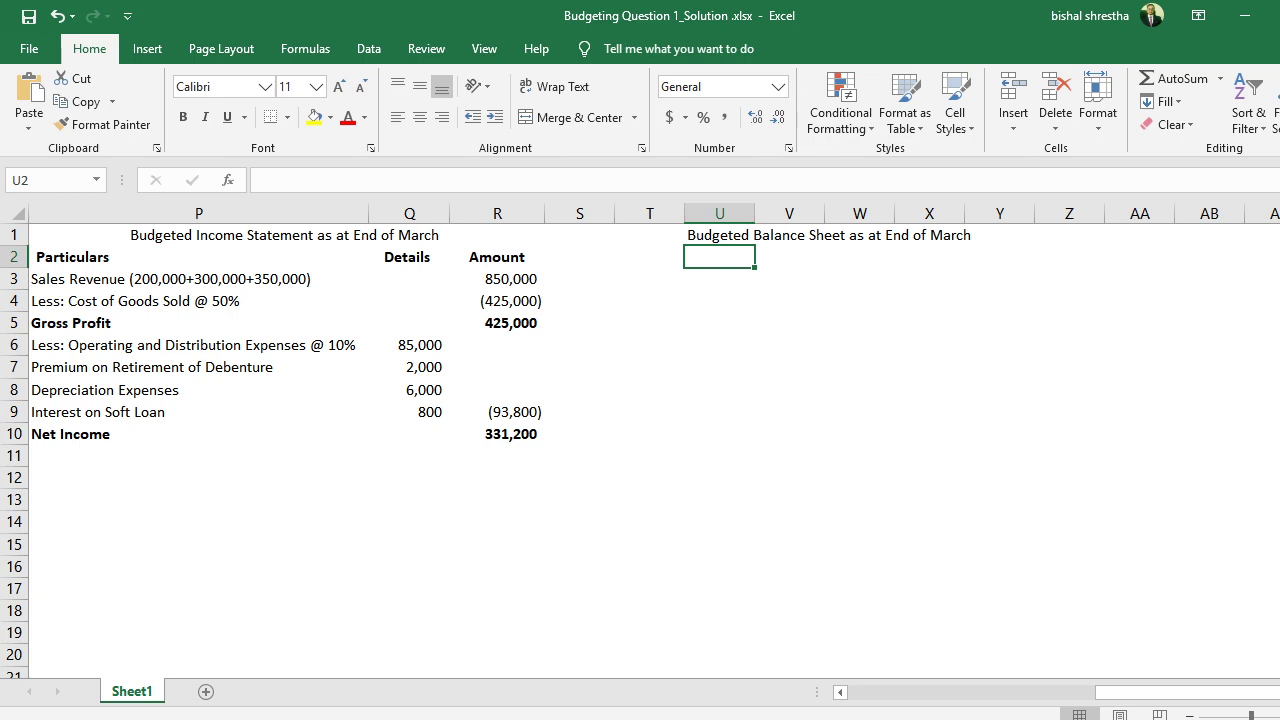
Check the balance sheet layout in the question PDF, then return to Excel and enter the heading "Equities and Liabilities" in cell U2.
key("alt+Tab")
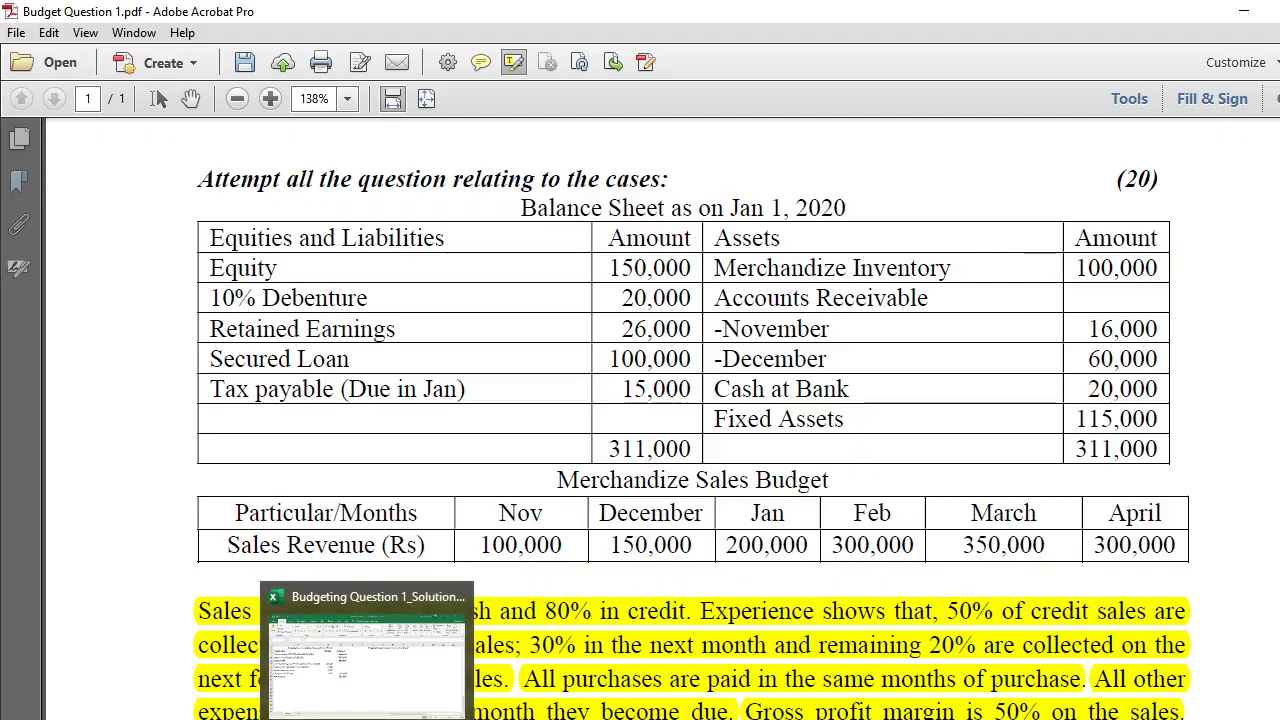
left_click(367, 650)
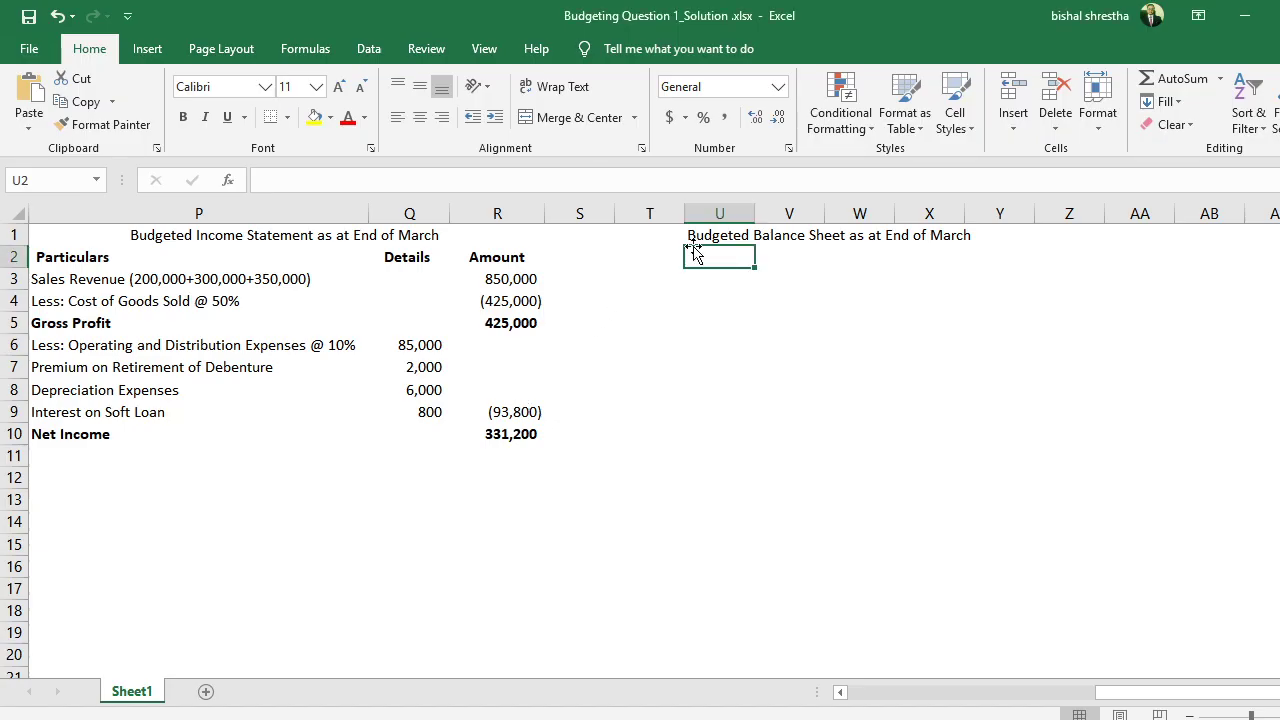
type("Equities and Liabilities")
key("Return")
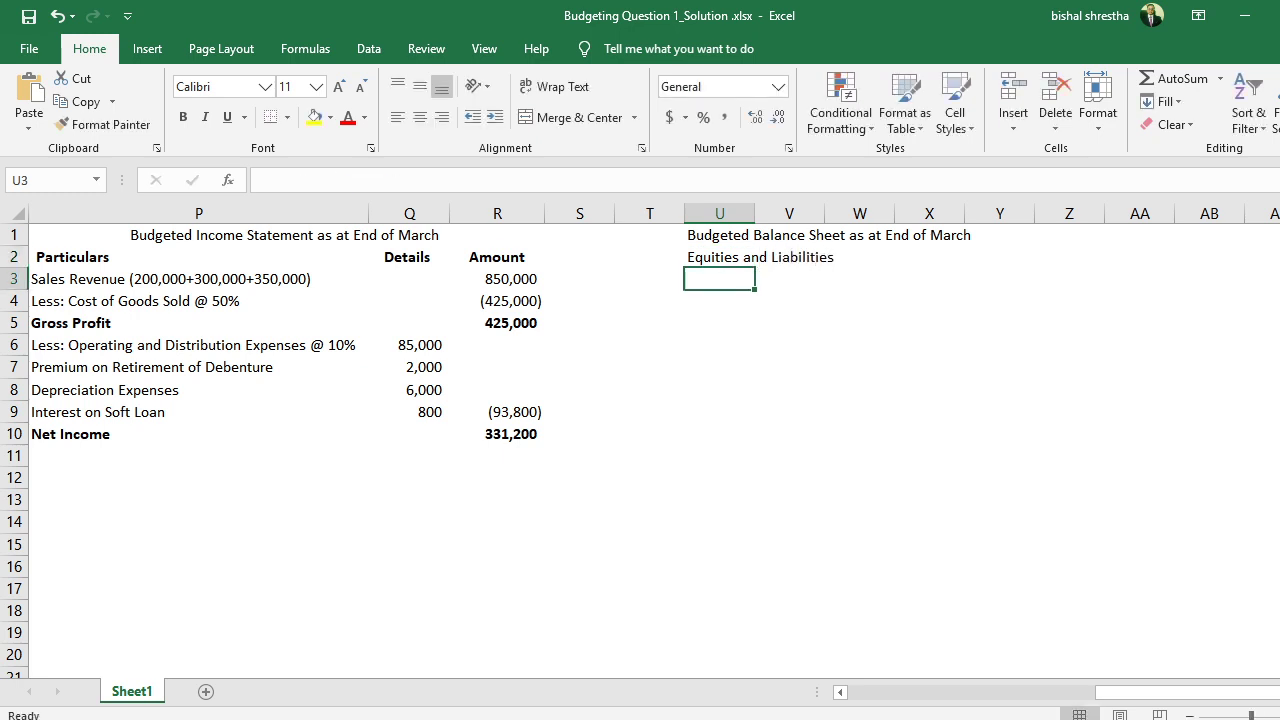
Enter the balance sheet column headings "Details" in V2 and "Amount" in W2.
left_click(822, 257)
type("Details")
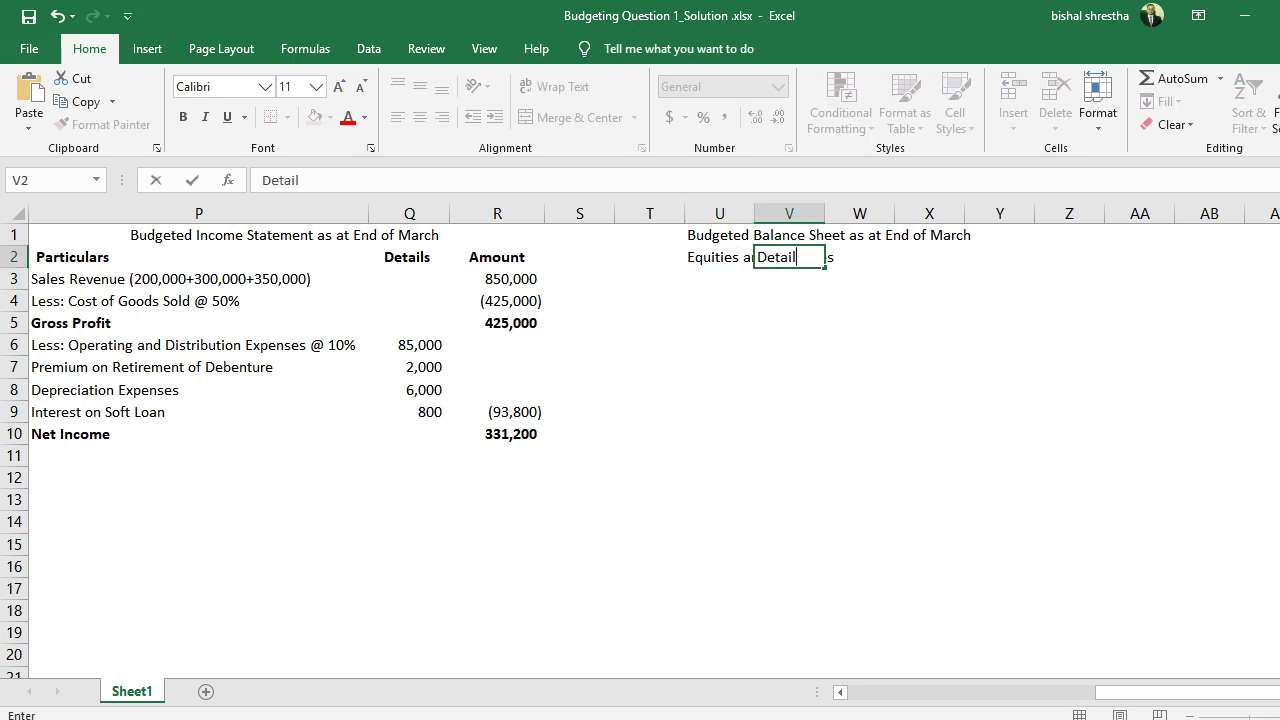
key("Return")
left_click(789, 257)
left_click(859, 257)
type("Amount")
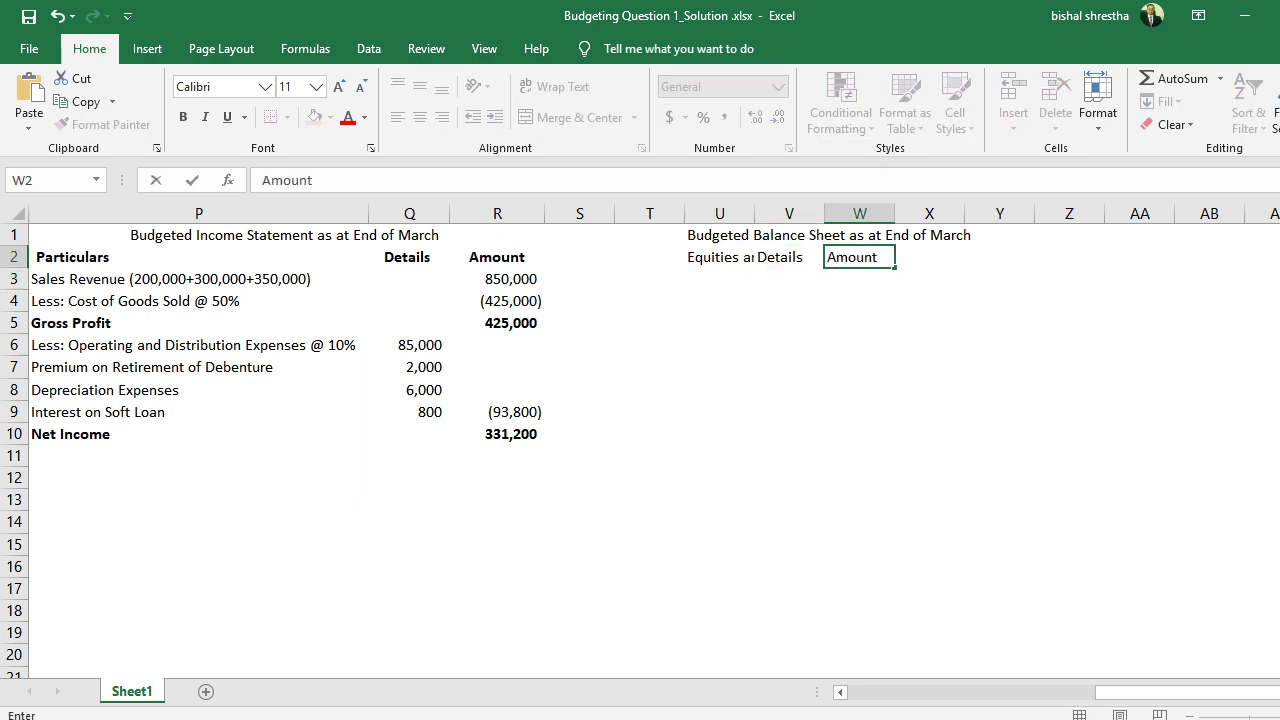
Enter the asset-side headings "Assets", "Details" and "Amount" in cells X2 to Z2.
key("Tab")
type("Assets")
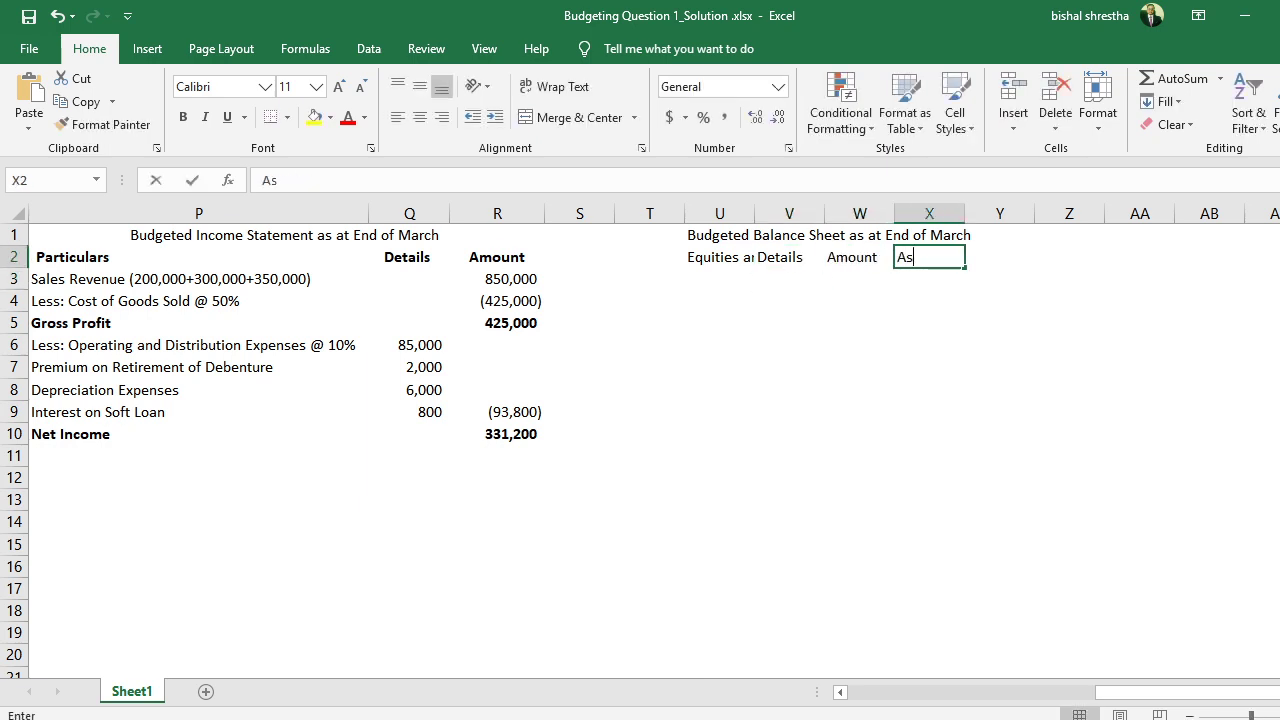
type("Details")
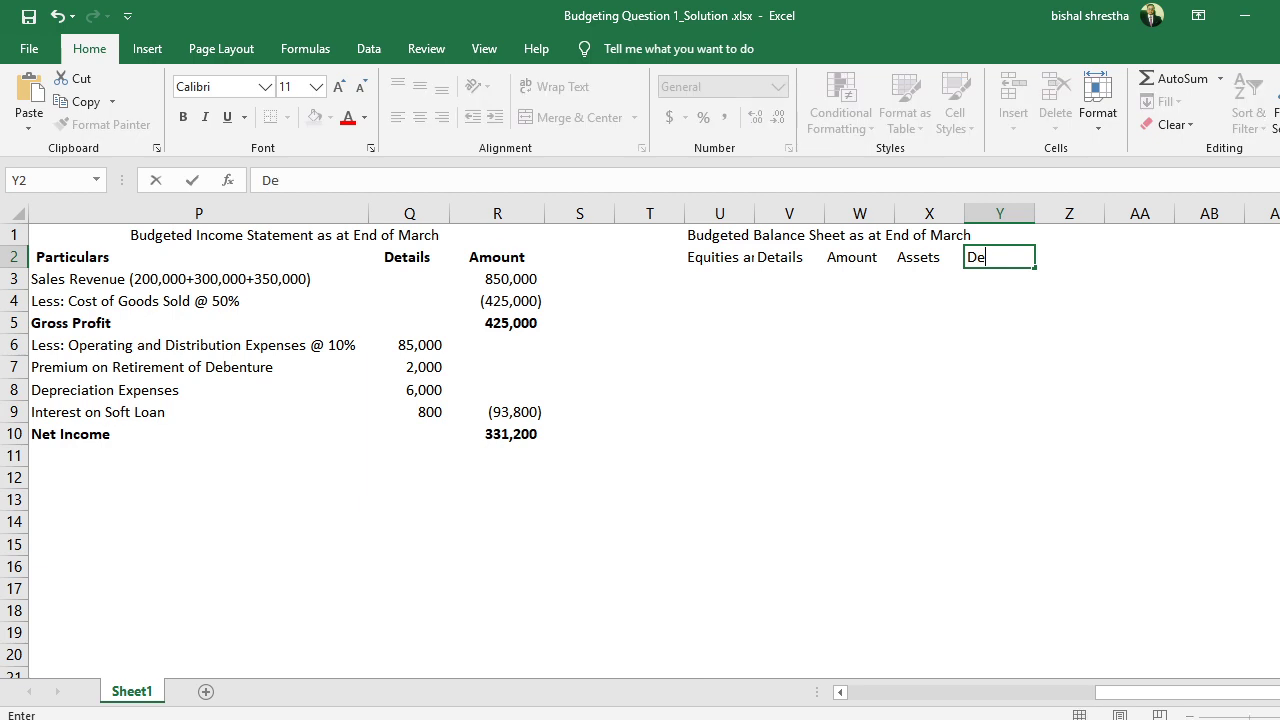
key("Return")
key("Up")
left_click(1069, 257)
type("Amount")
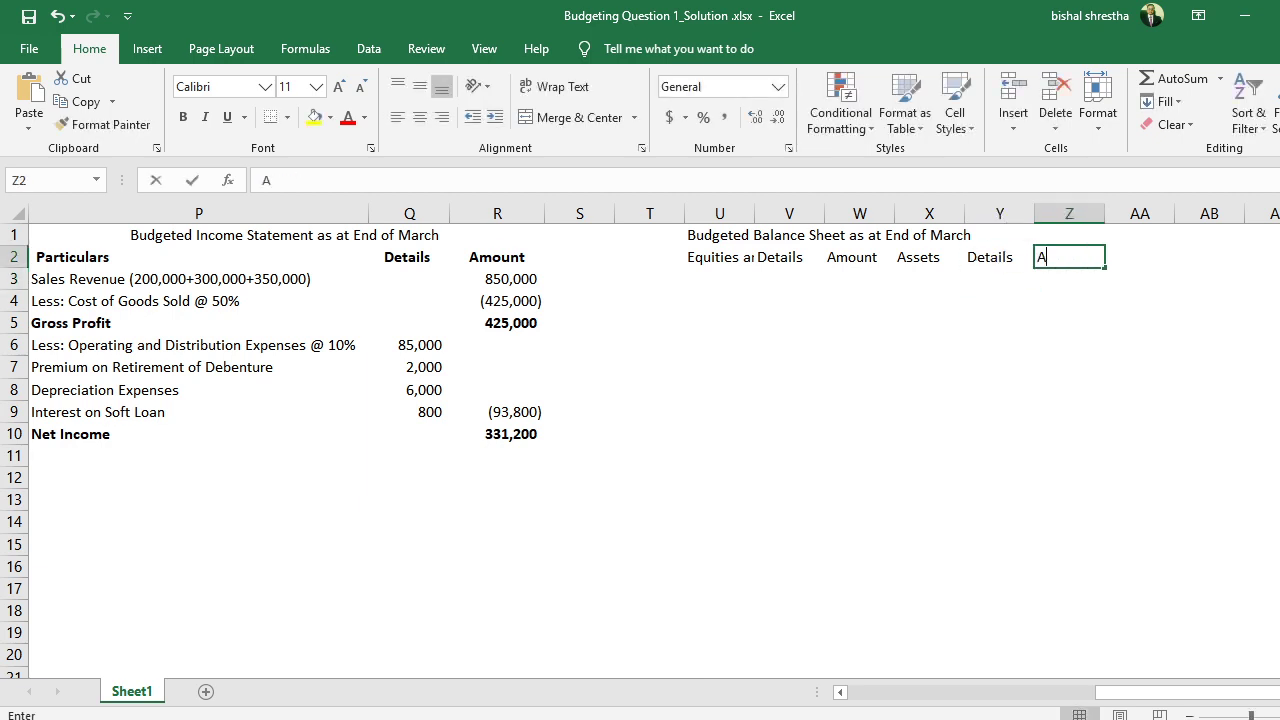
key("Return")
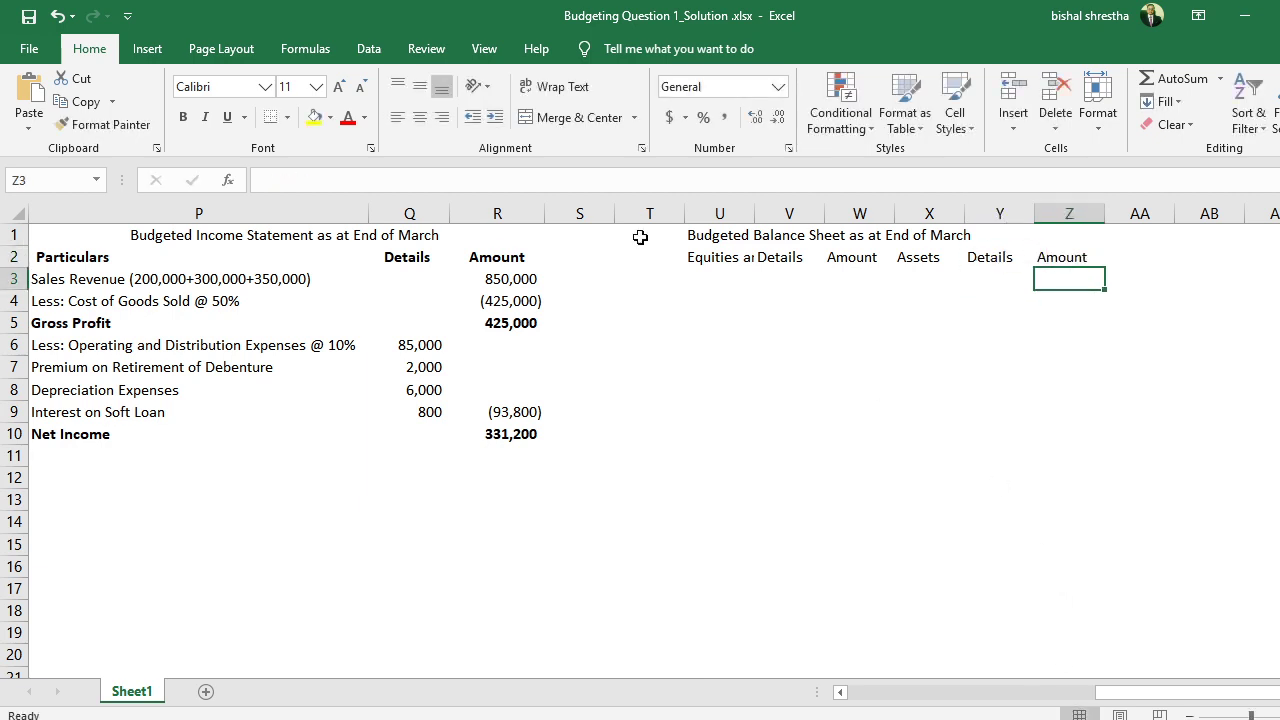
Merge and center the balance sheet title across U1:Z1, fit column U to its contents and widen column X.
left_click_drag(700, 233, 1048, 238)
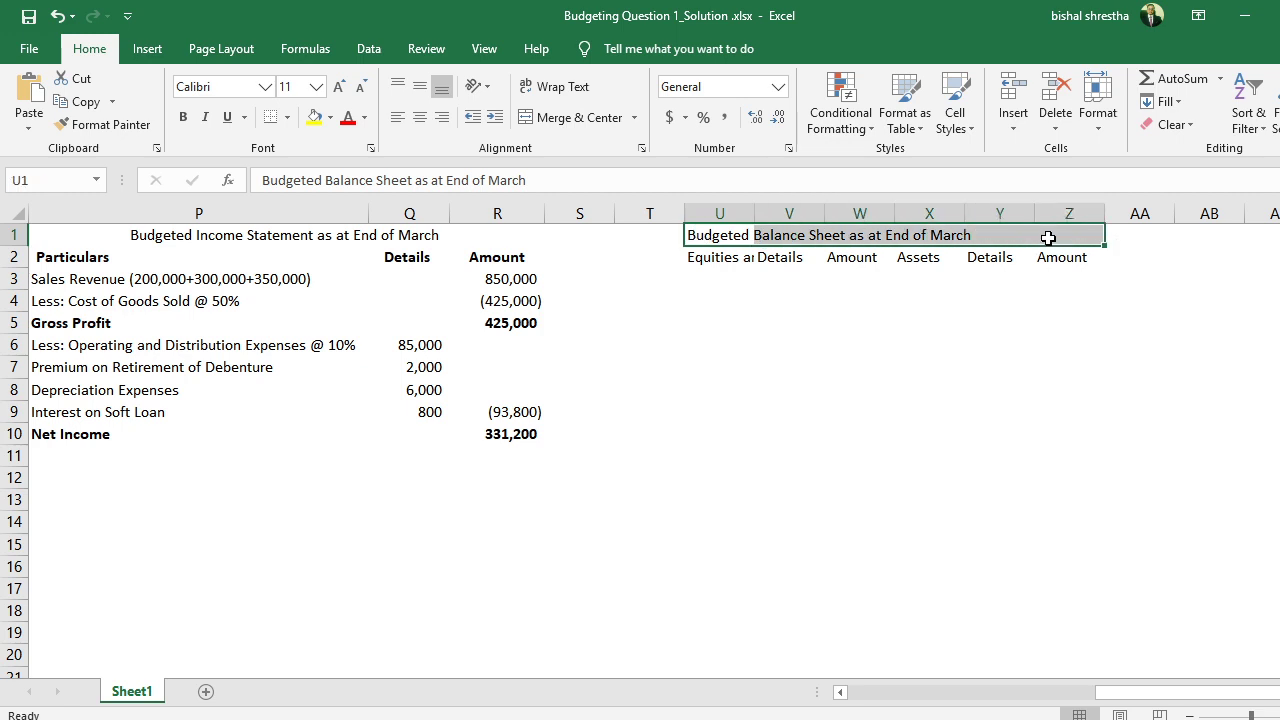
left_click(545, 118)
double_click(755, 215)
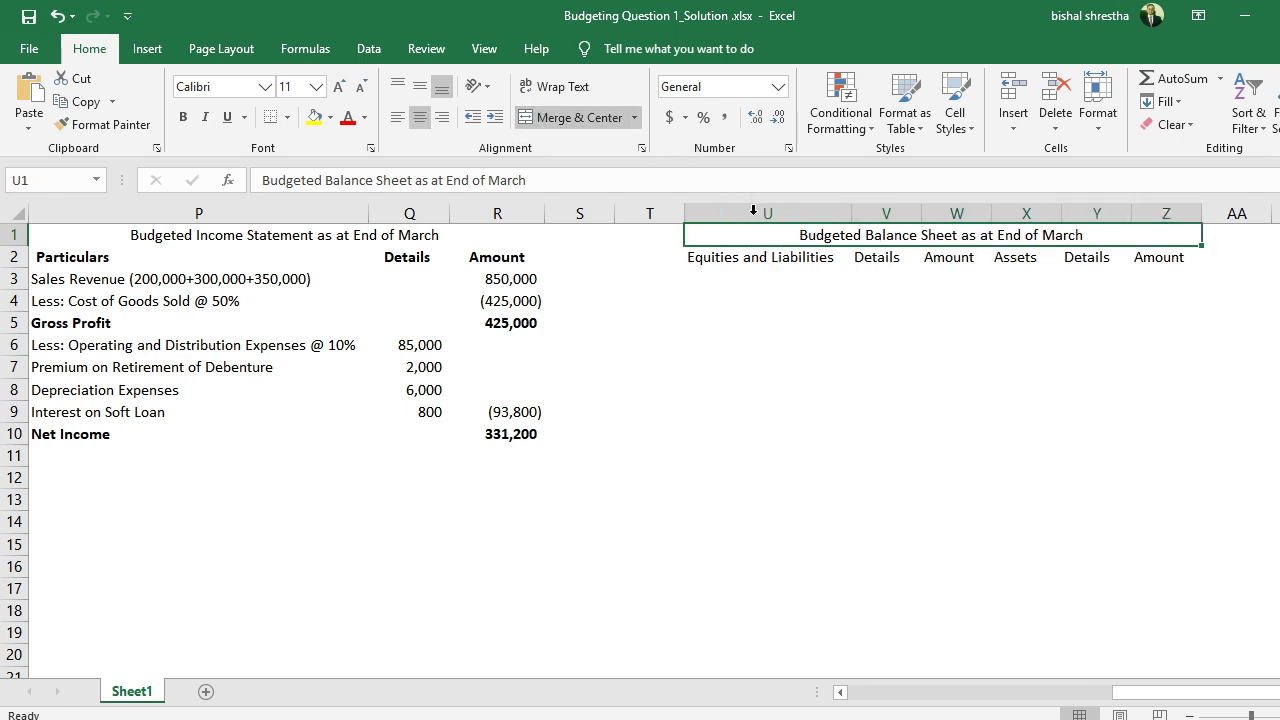
left_click_drag(1062, 214, 1127, 216)
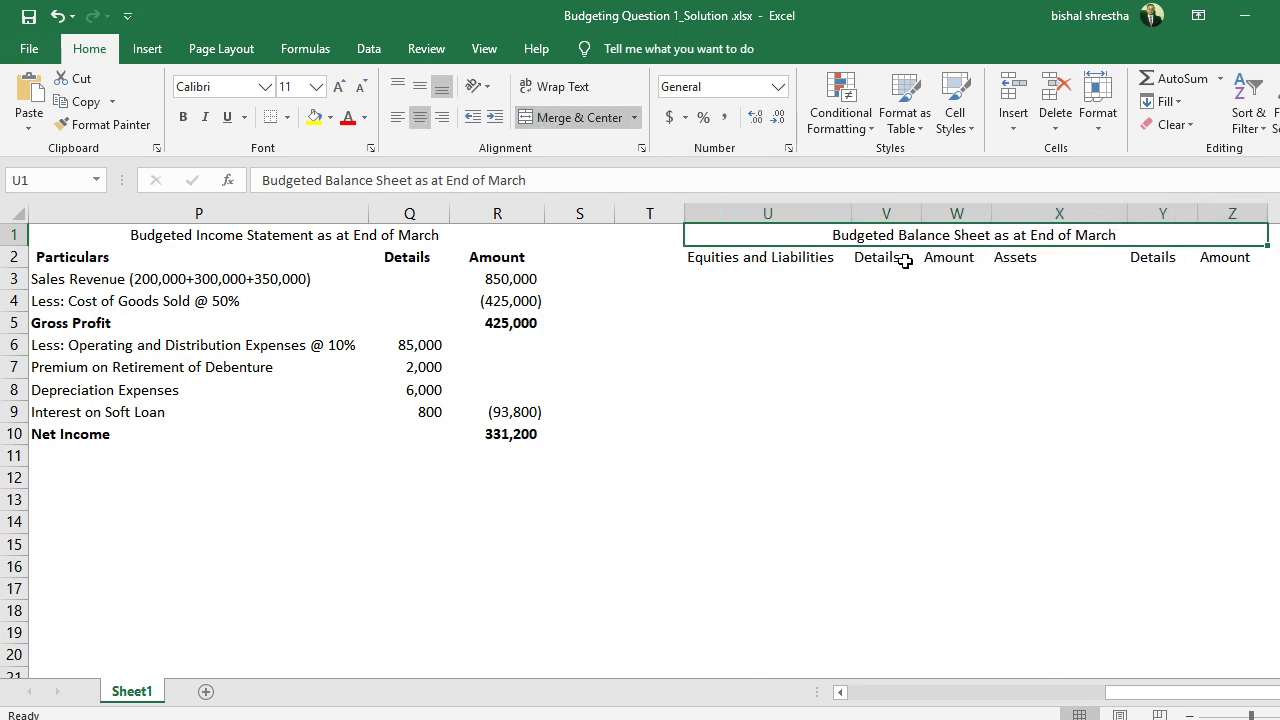
Make the balance sheet headings in U2:Z2 bold.
left_click_drag(757, 263, 1228, 258)
key("ctrl+b")
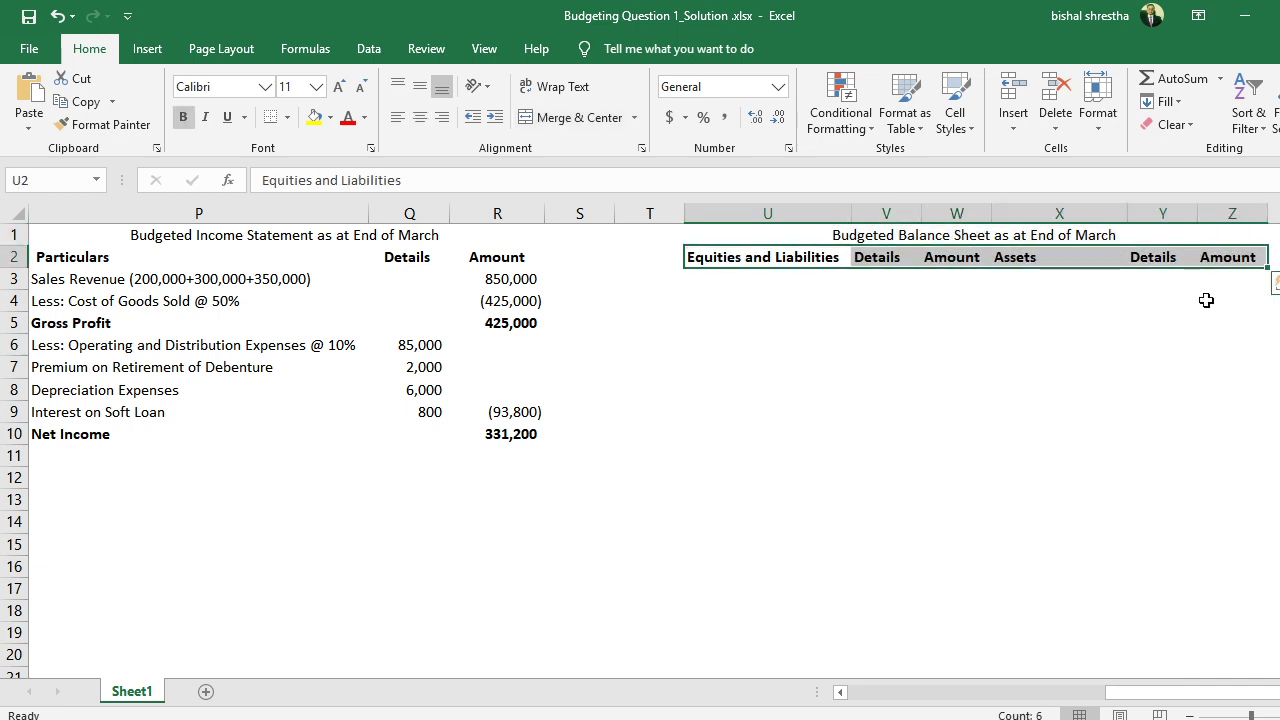
left_click(1208, 298)
Apply all borders to the income statement in P2:R10 and to the balance sheet range U2:Z10.
left_click_drag(812, 254, 966, 258)
left_click_drag(112, 262, 520, 436)
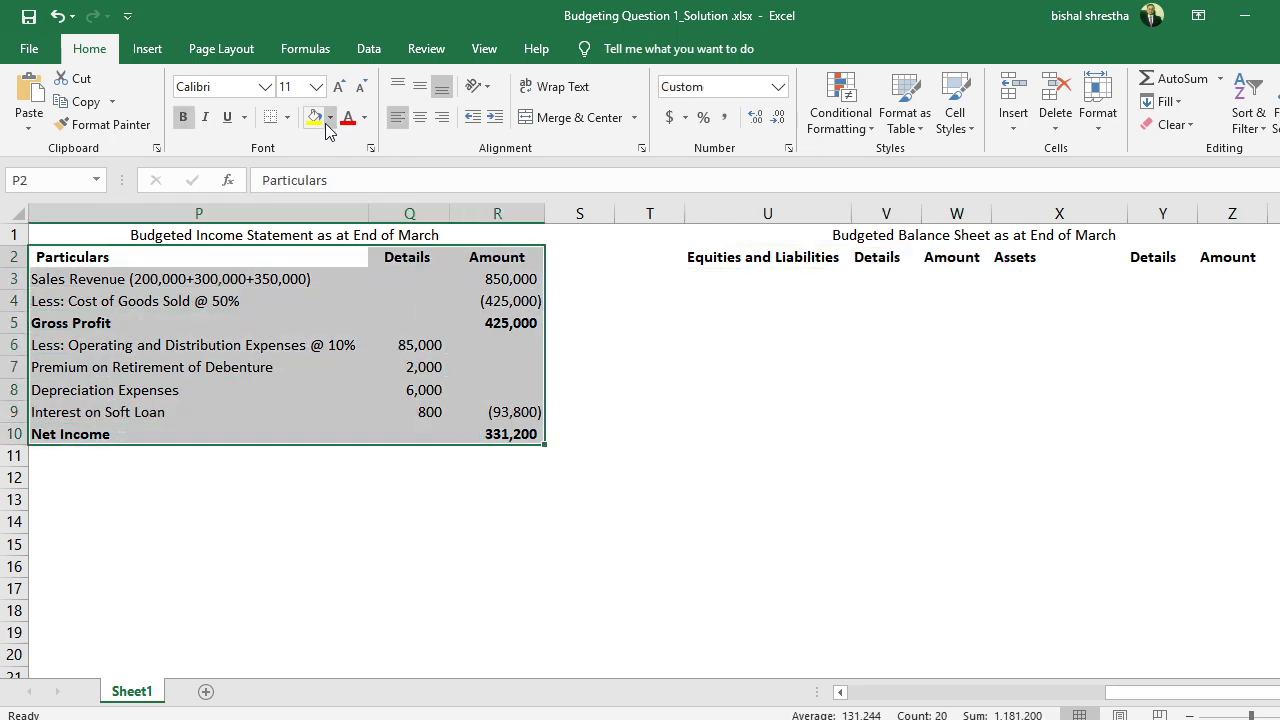
left_click(287, 117)
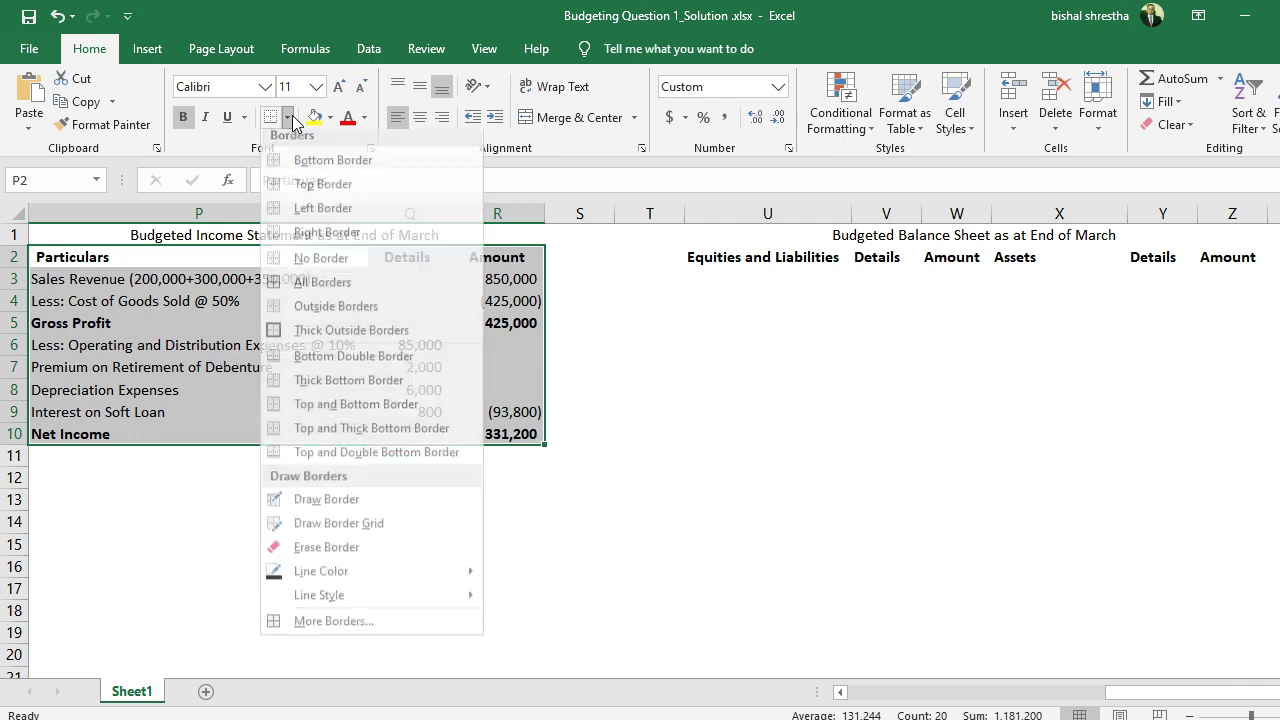
left_click(320, 283)
left_click(981, 401)
left_click_drag(714, 257, 1220, 439)
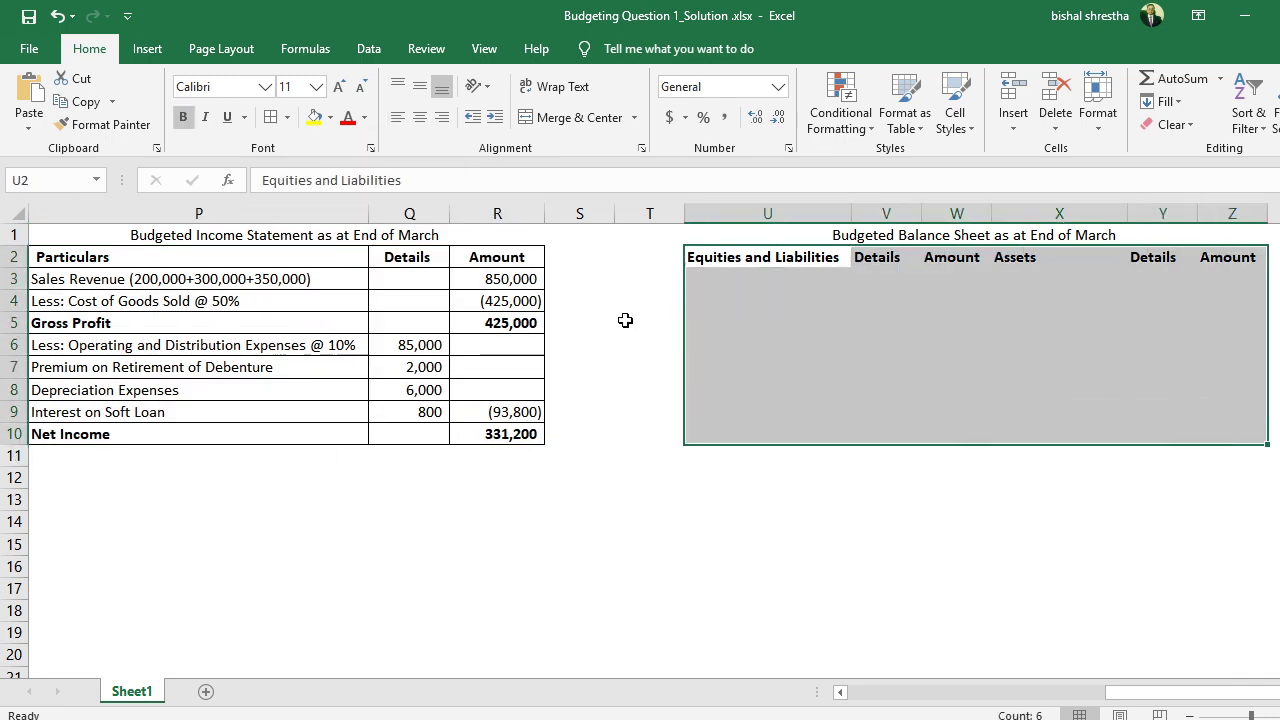
left_click(271, 117)
left_click(826, 278)
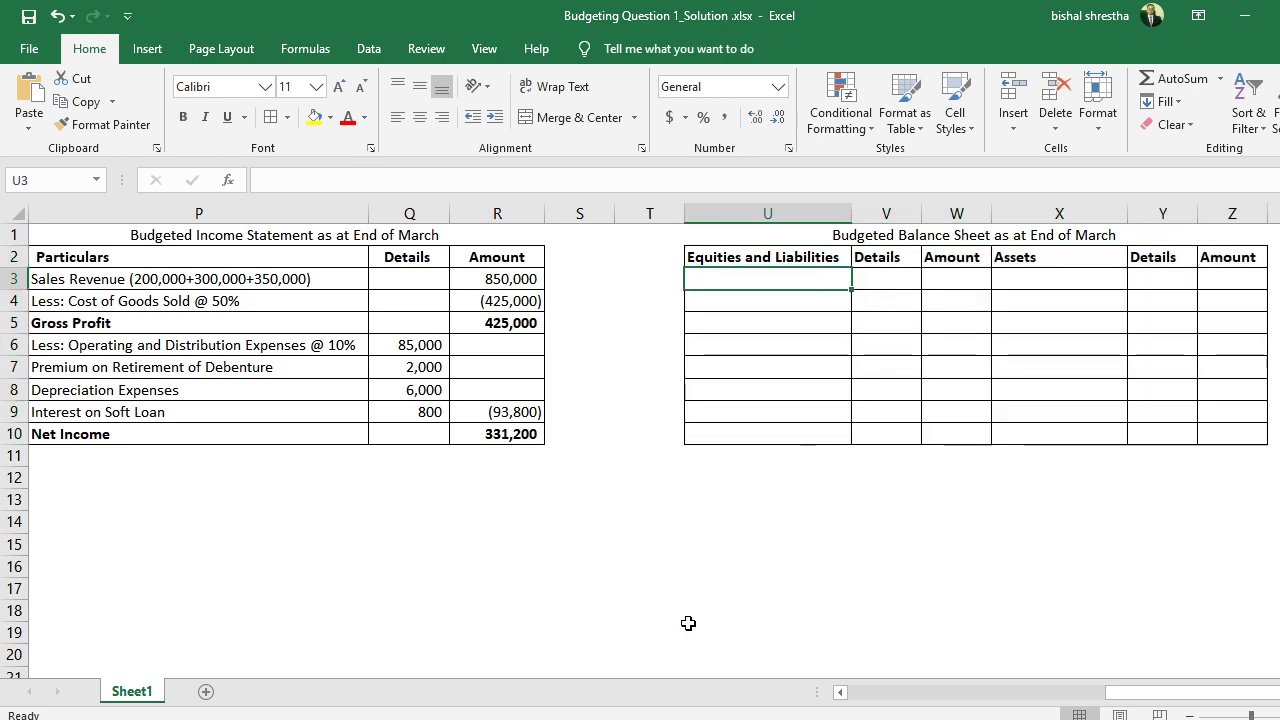
Switch to the question PDF in Acrobat and change from the highlighter to the Hand tool.
key("alt+Tab")
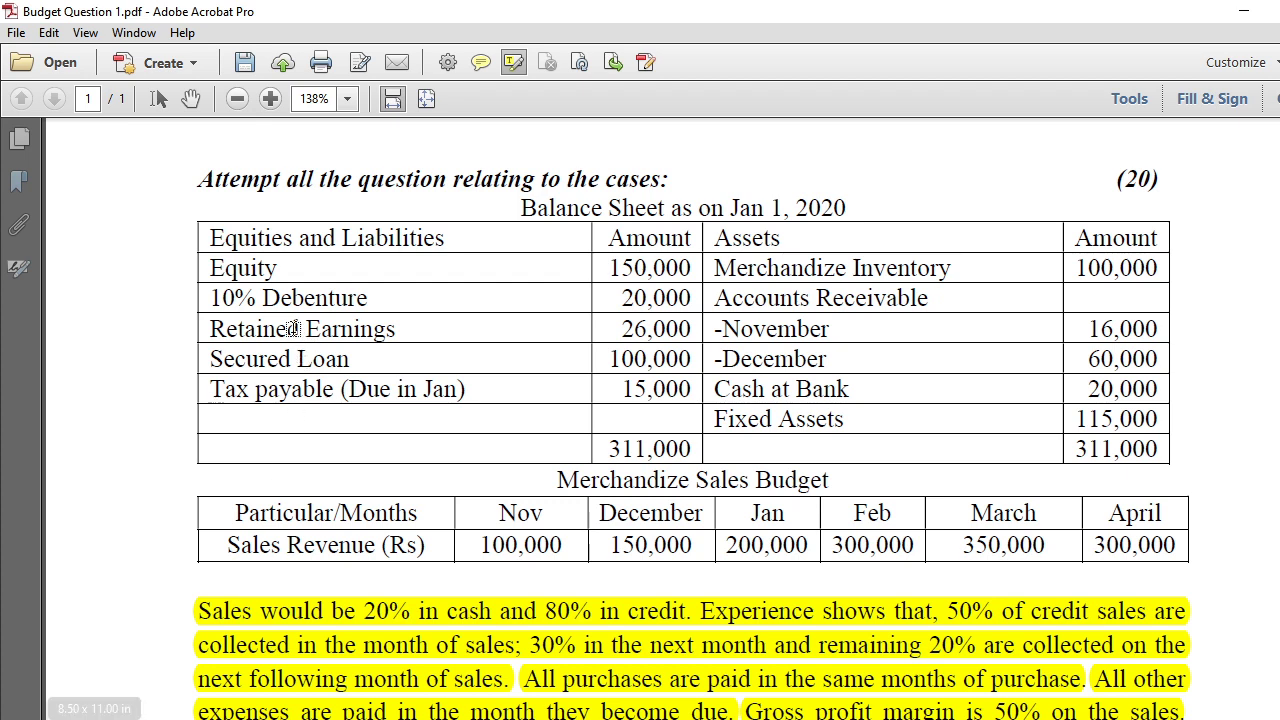
right_click(124, 430)
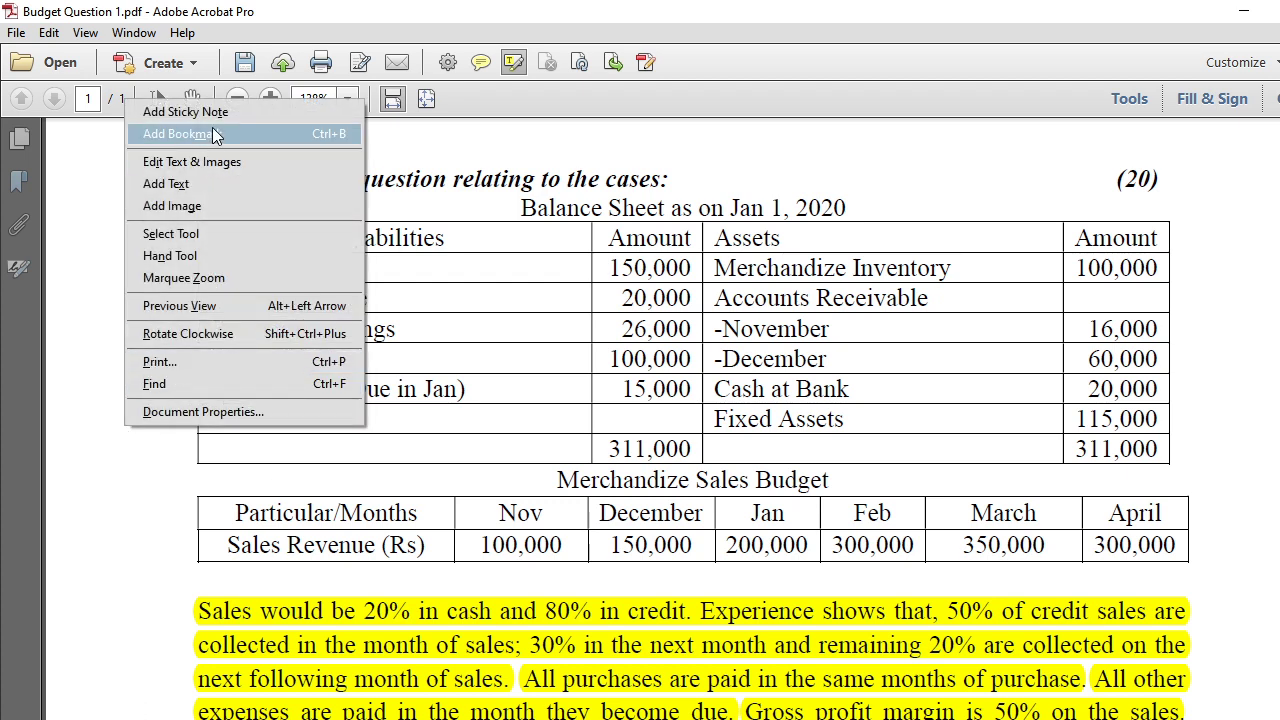
left_click(705, 647)
right_click(705, 647)
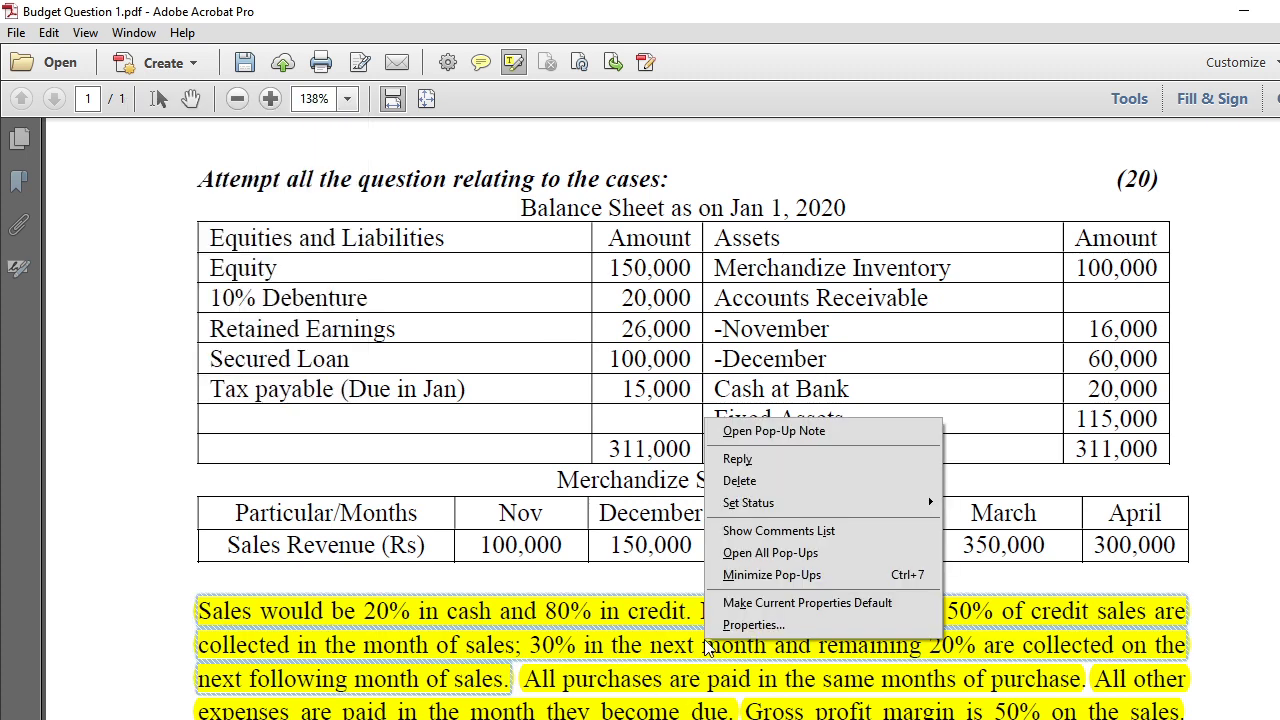
left_click(1200, 430)
right_click(1200, 430)
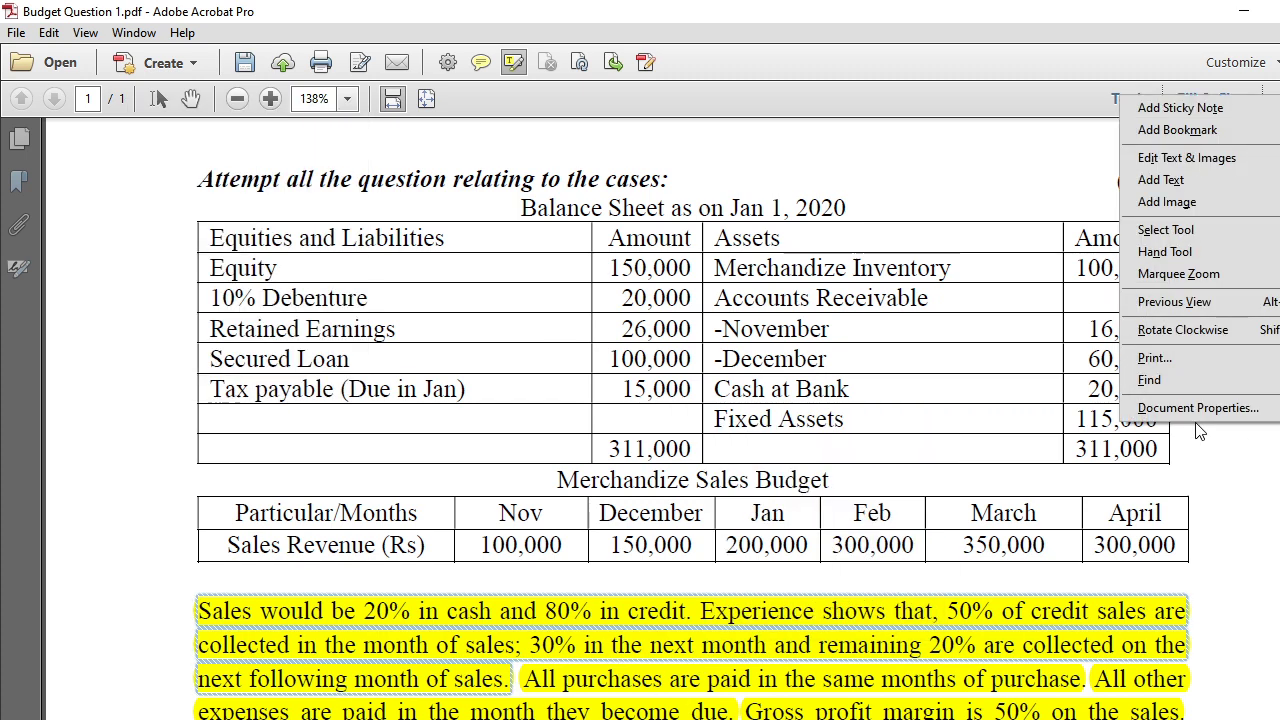
left_click(1165, 230)
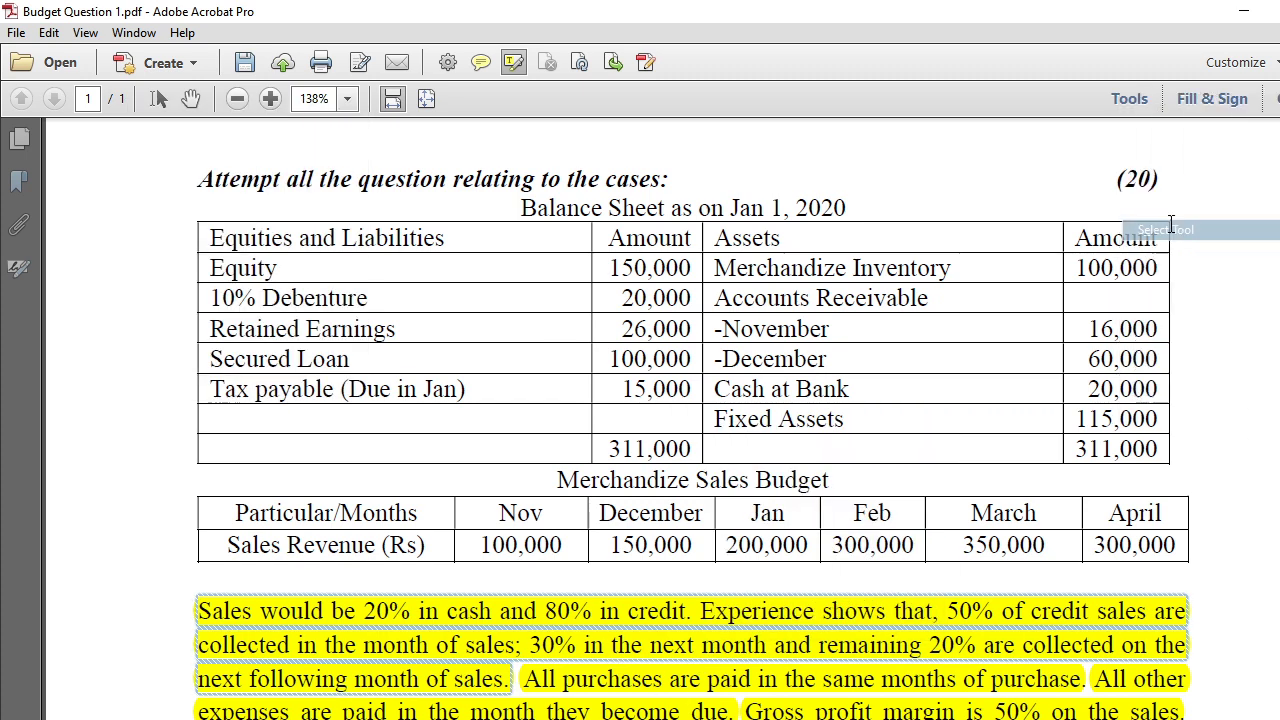
right_click(1208, 357)
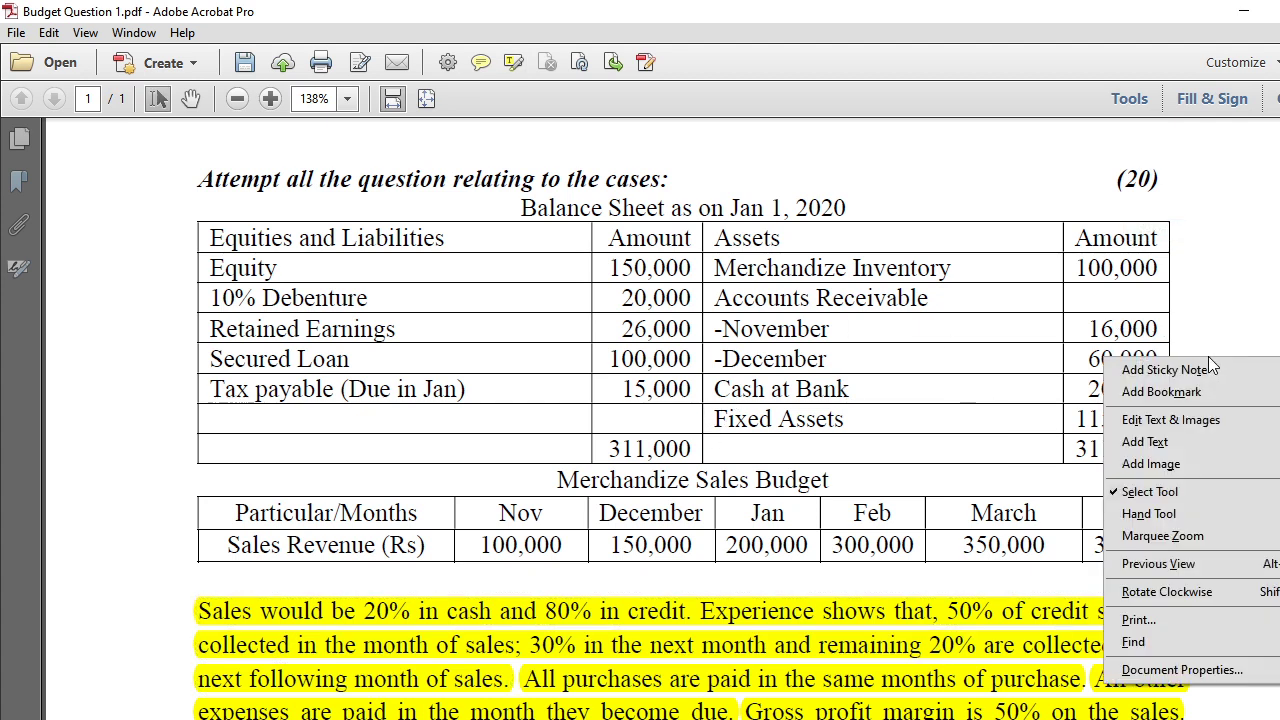
left_click(1165, 513)
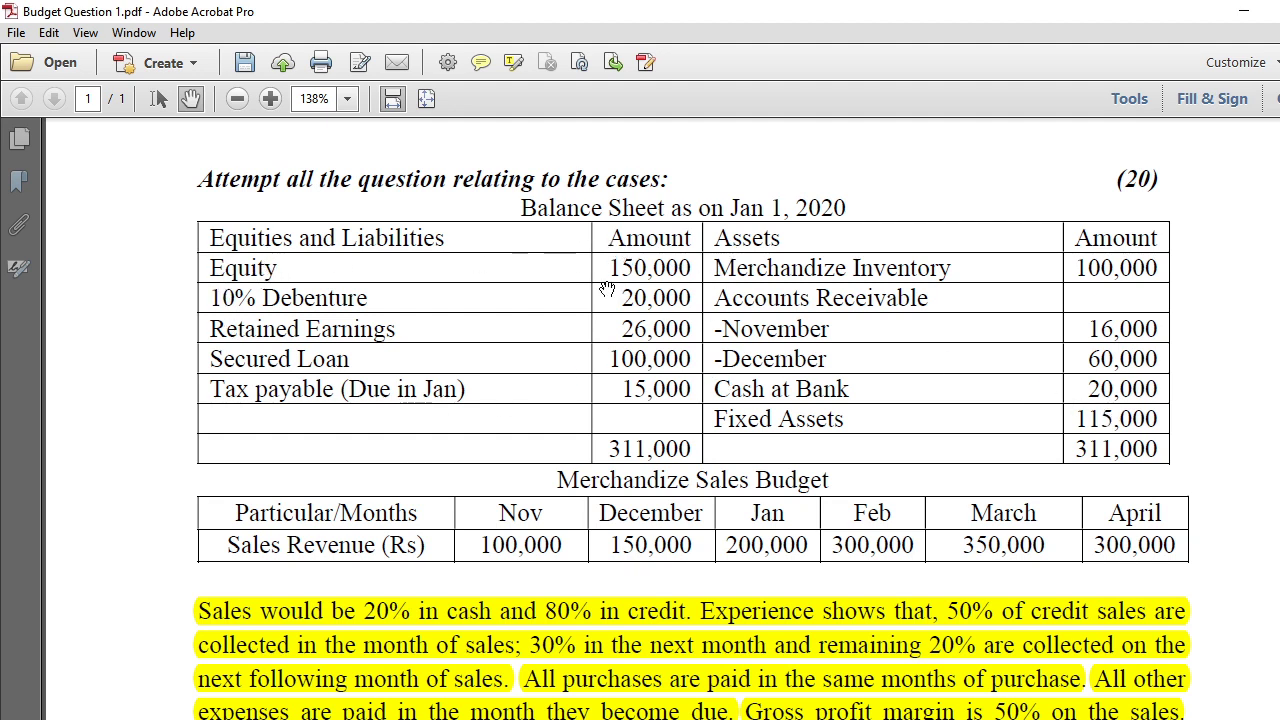
Examine the opening balance sheet and the highlighted budget assumptions in the question PDF.
left_click(689, 612)
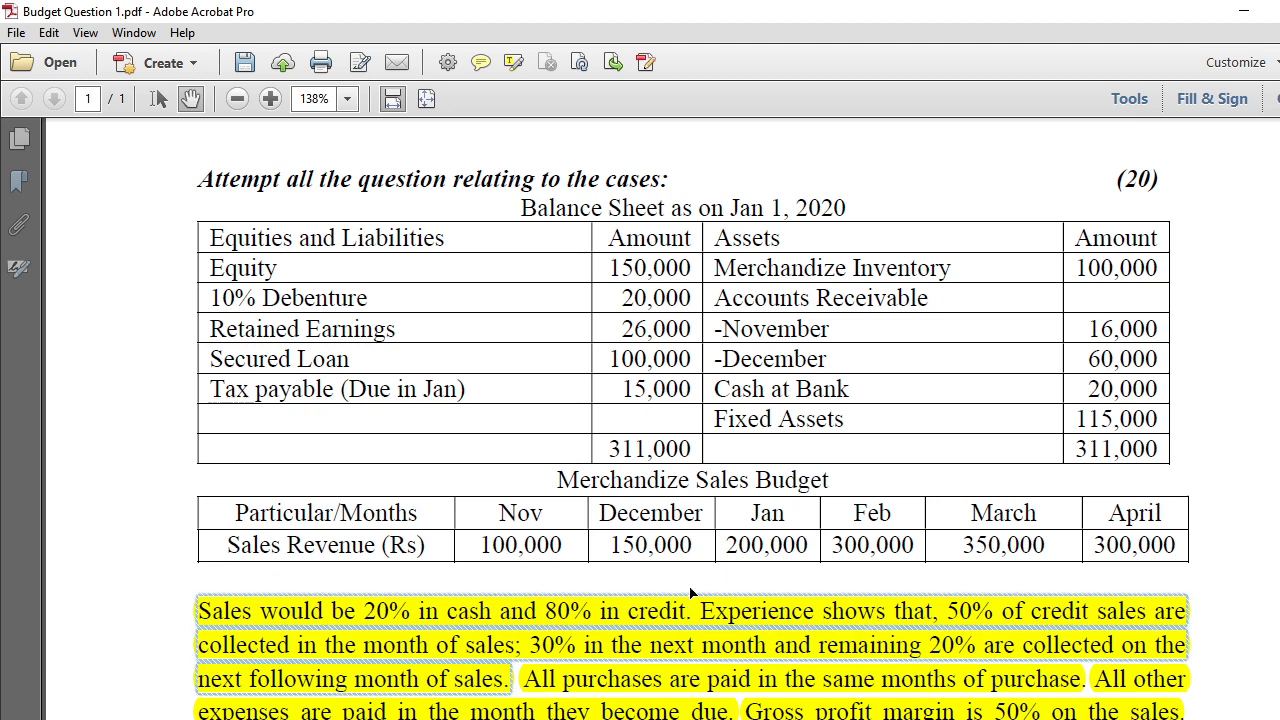
left_click(947, 579)
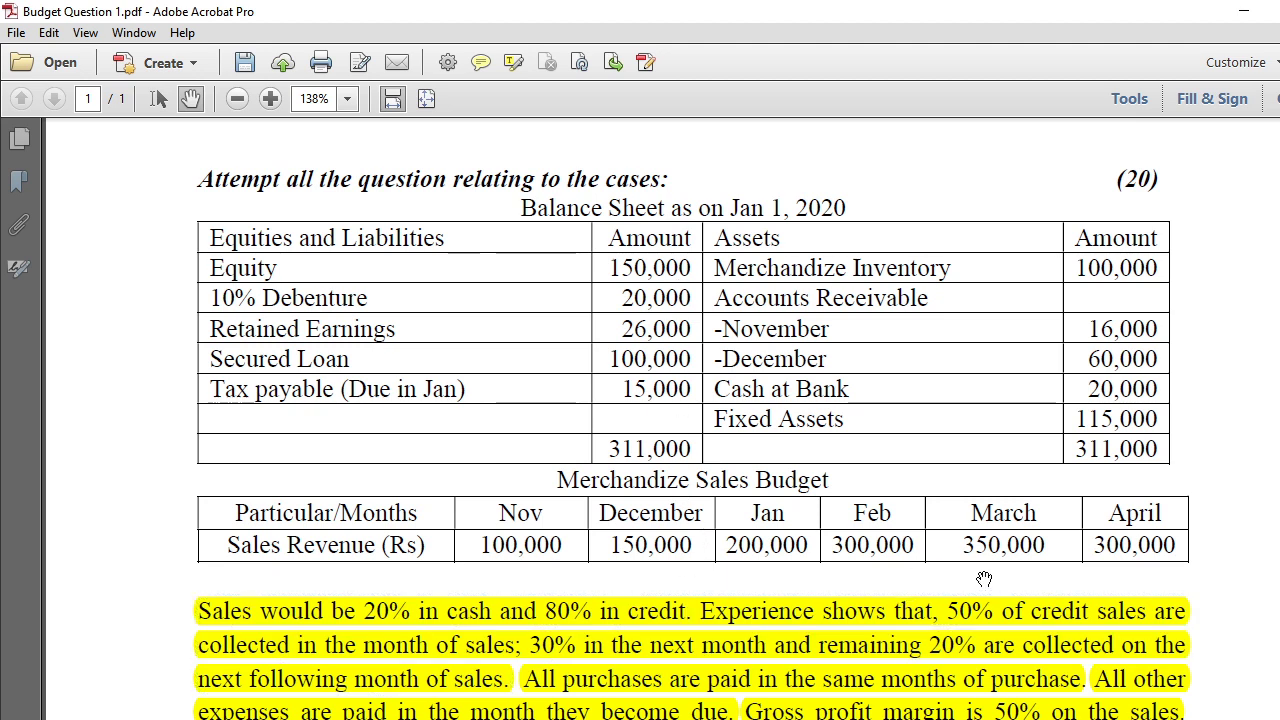
left_click_drag(1214, 580, 1226, 368)
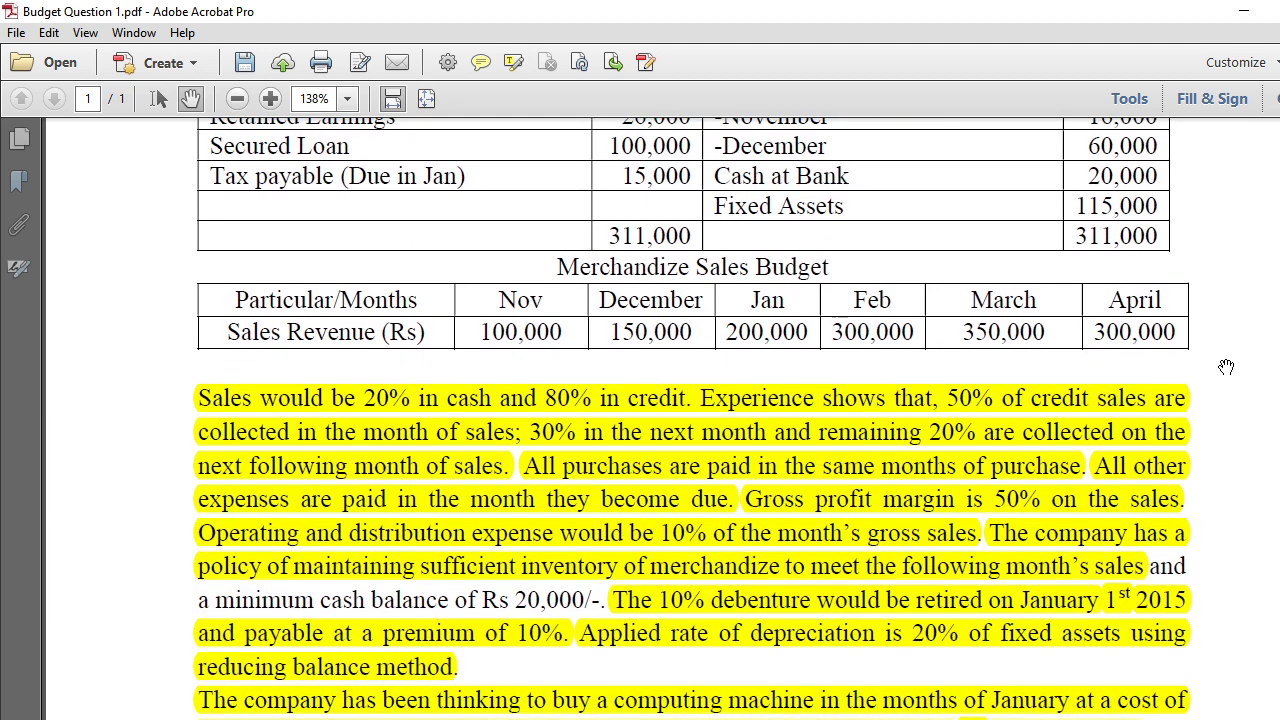
left_click_drag(1240, 508, 1264, 650)
left_click_drag(1268, 428, 1266, 530)
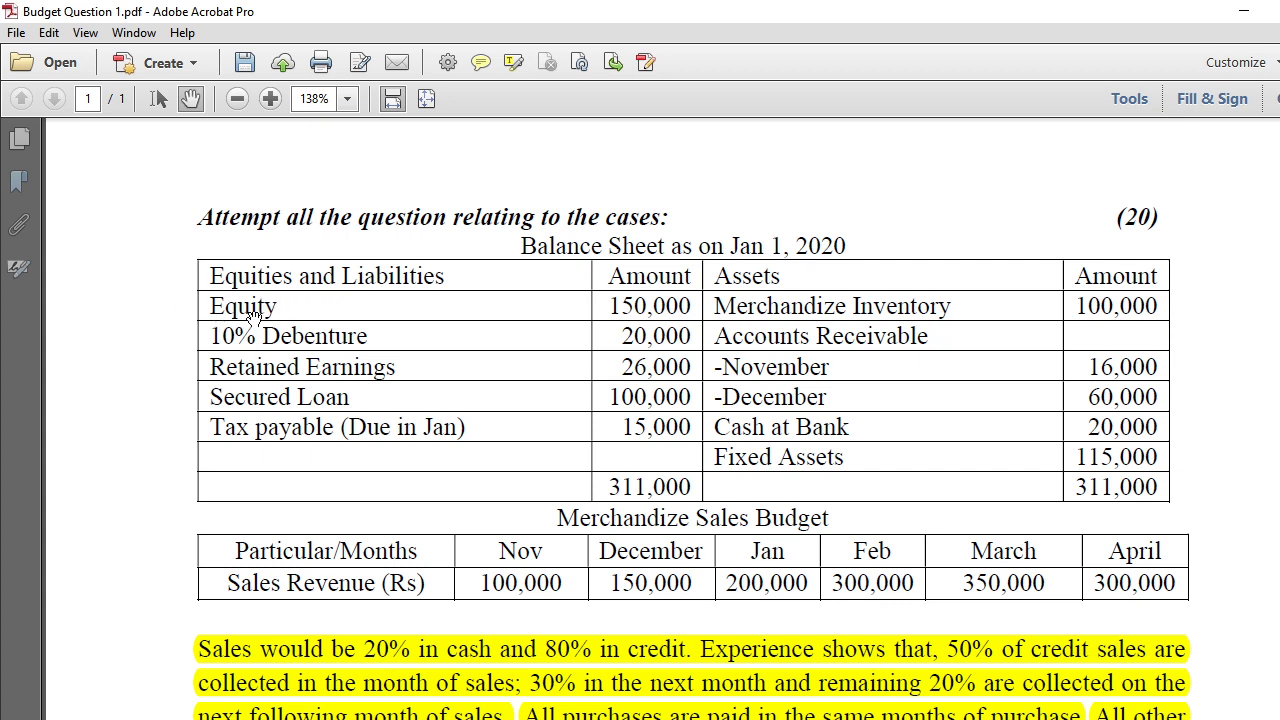
Return to Excel and enter "Equity" in U3 with the amount 150000 in W3.
key("alt+Tab")
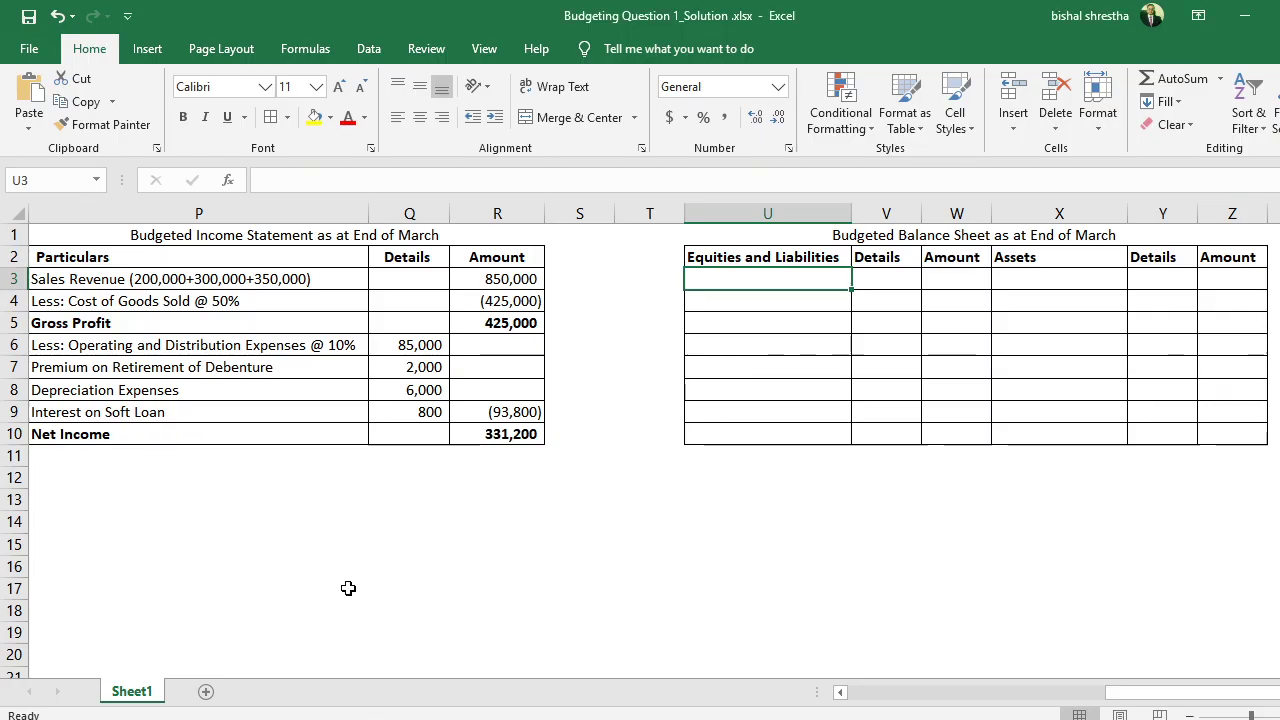
type("Equ")
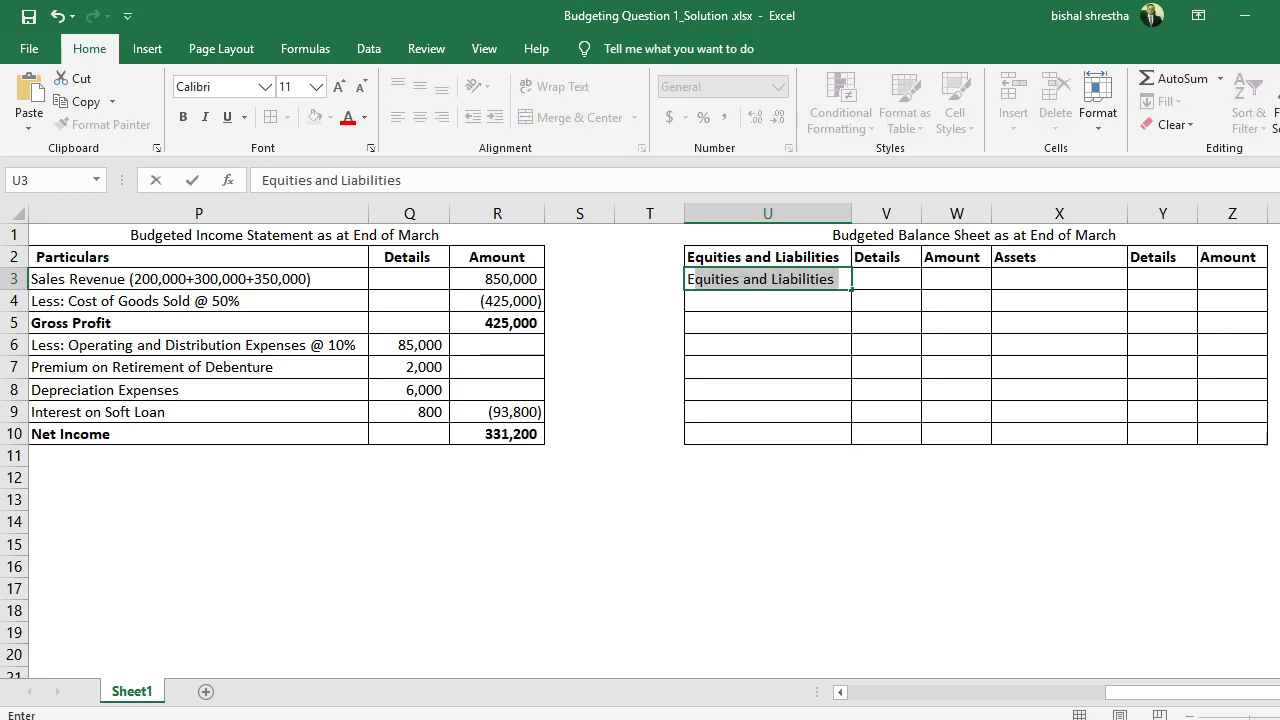
type("ity")
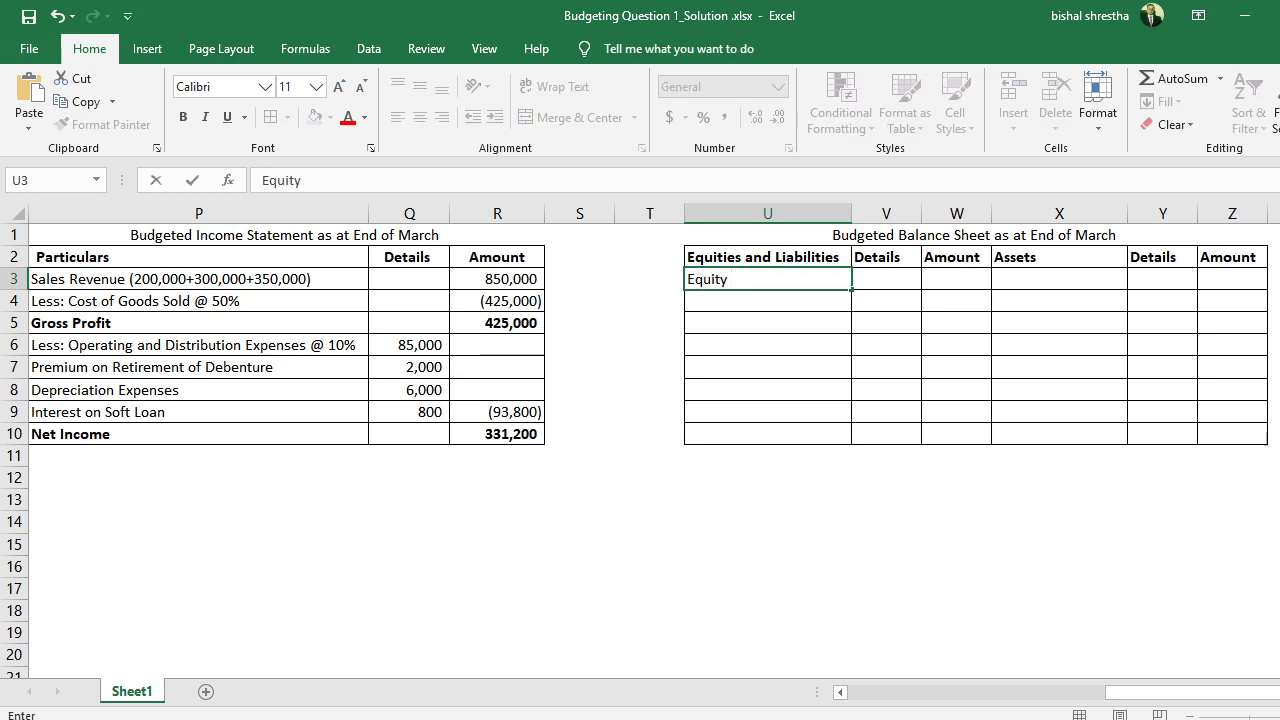
key("Return")
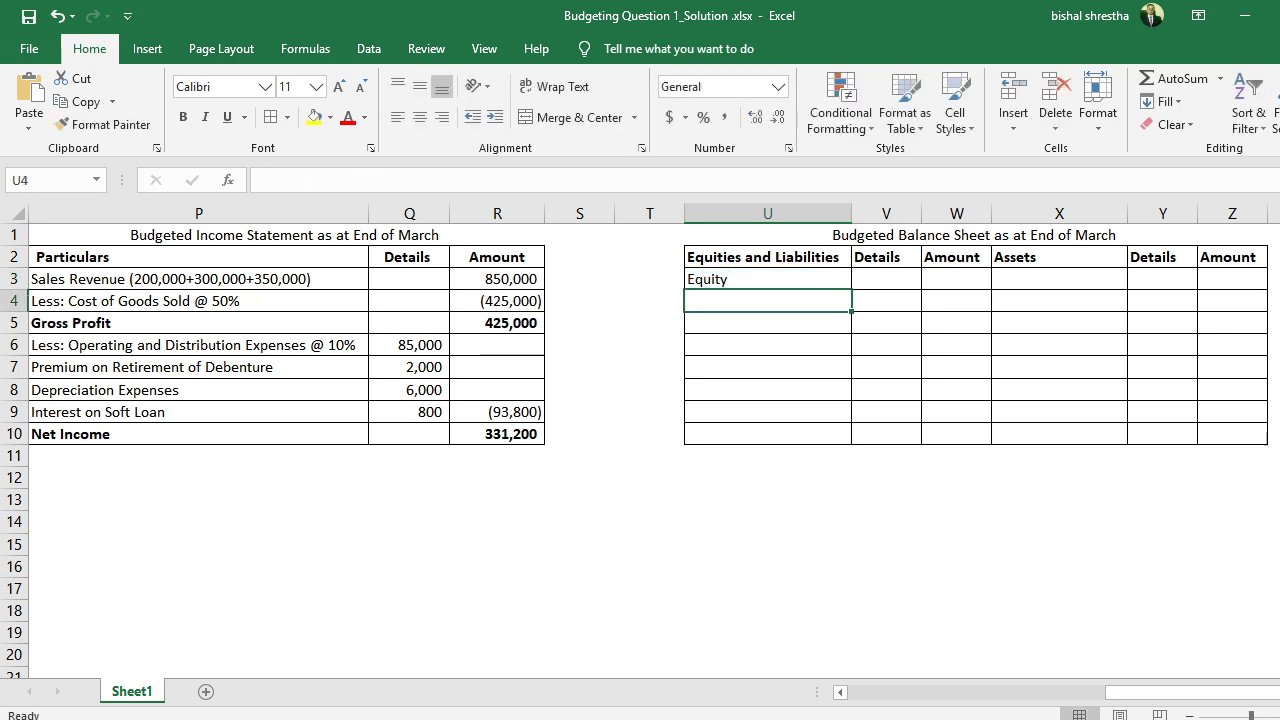
key("Right")
key("Up")
key("Right")
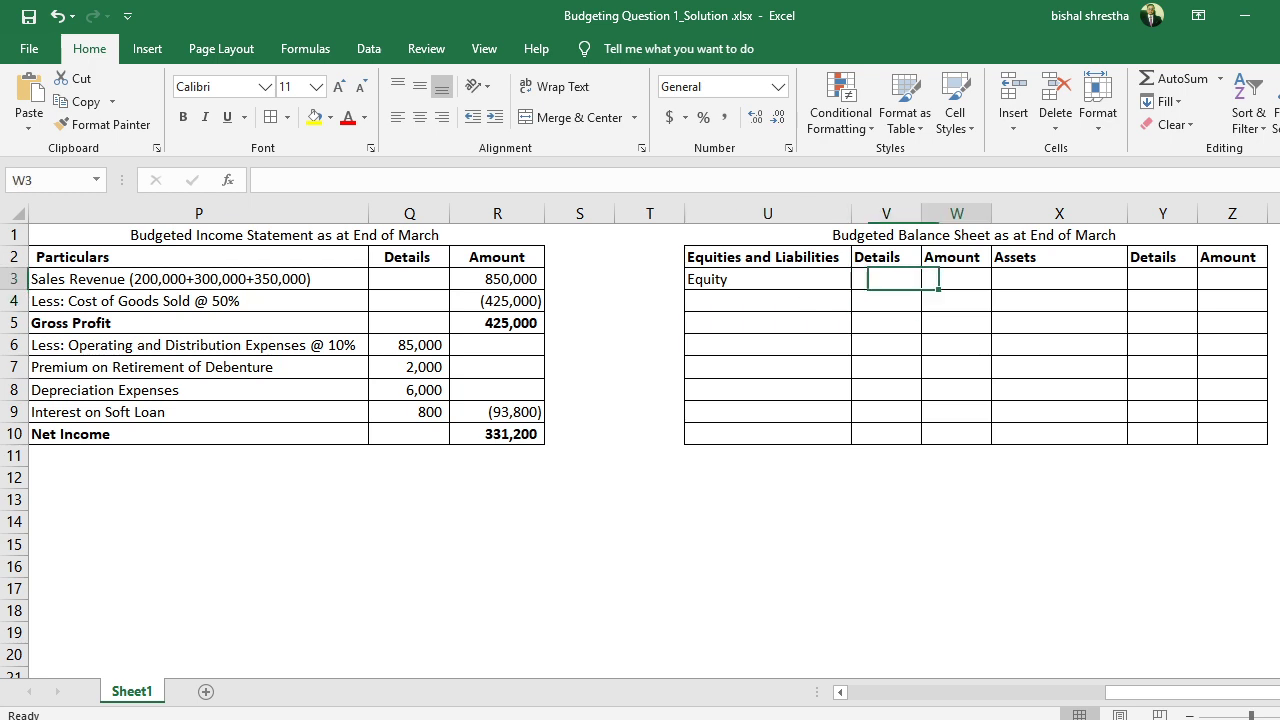
type("150000")
key("Return")
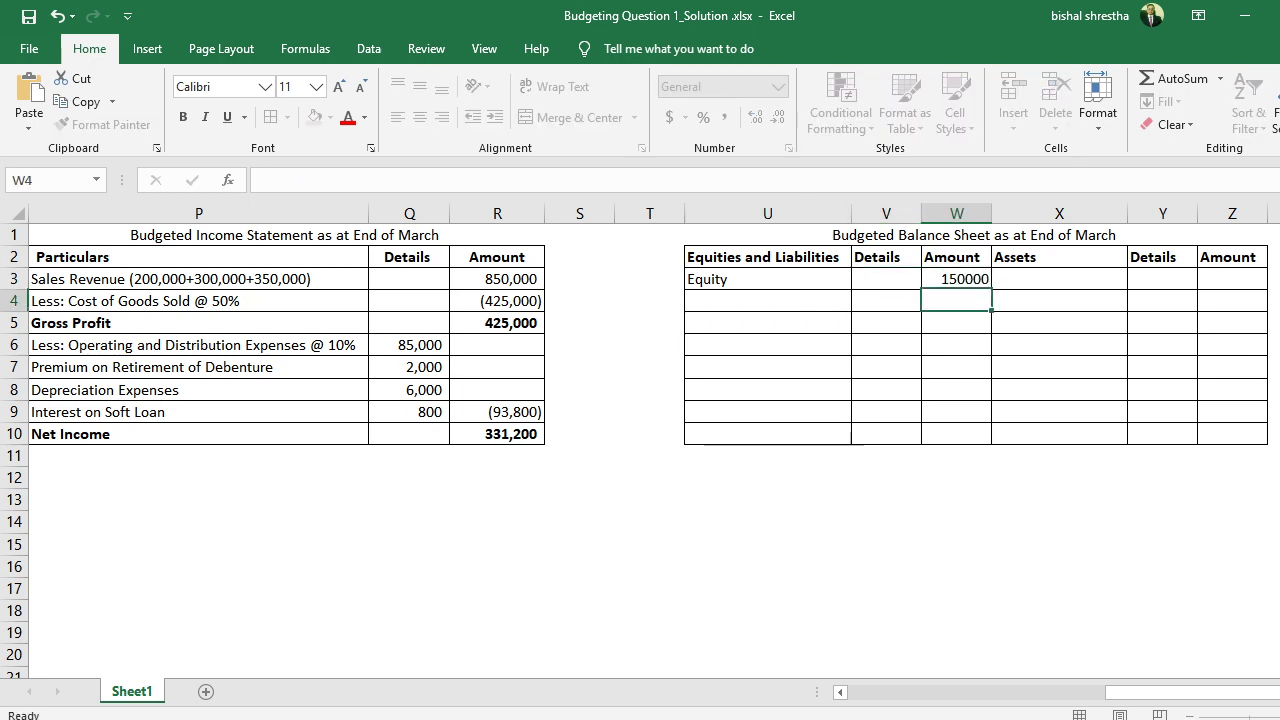
Format columns V to Z in comma style with no decimal places.
left_click_drag(880, 213, 1229, 214)
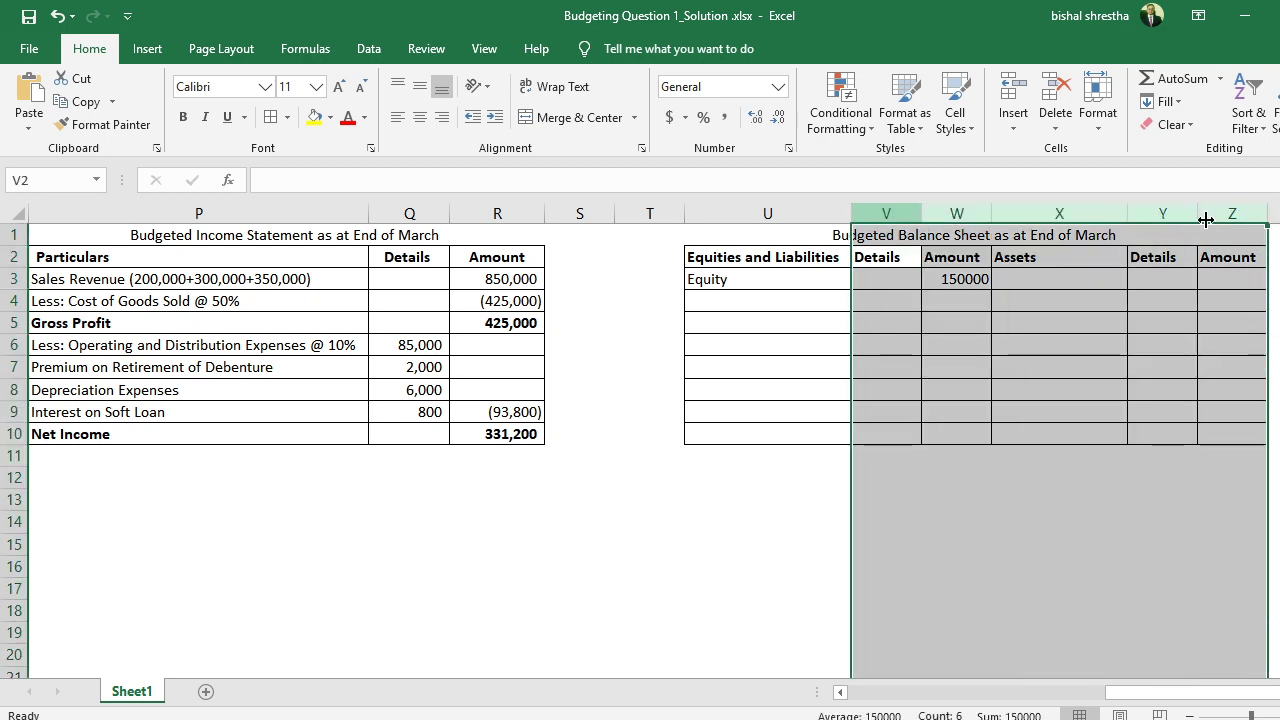
left_click(724, 117)
left_click(782, 117)
left_click(782, 117)
left_click(975, 368)
left_click(810, 306)
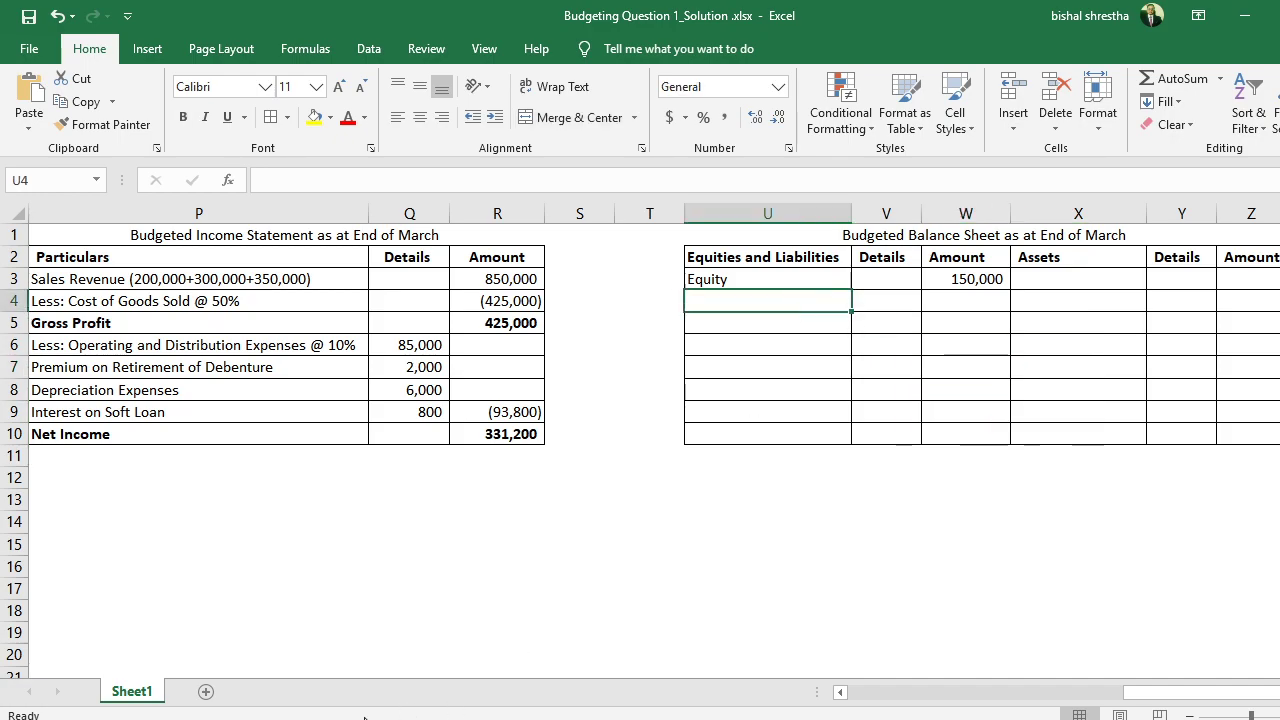
Switch to the question PDF in Acrobat and highlight the 10% Debenture row with its 20,000 amount, using text selection.
key("alt+Tab")
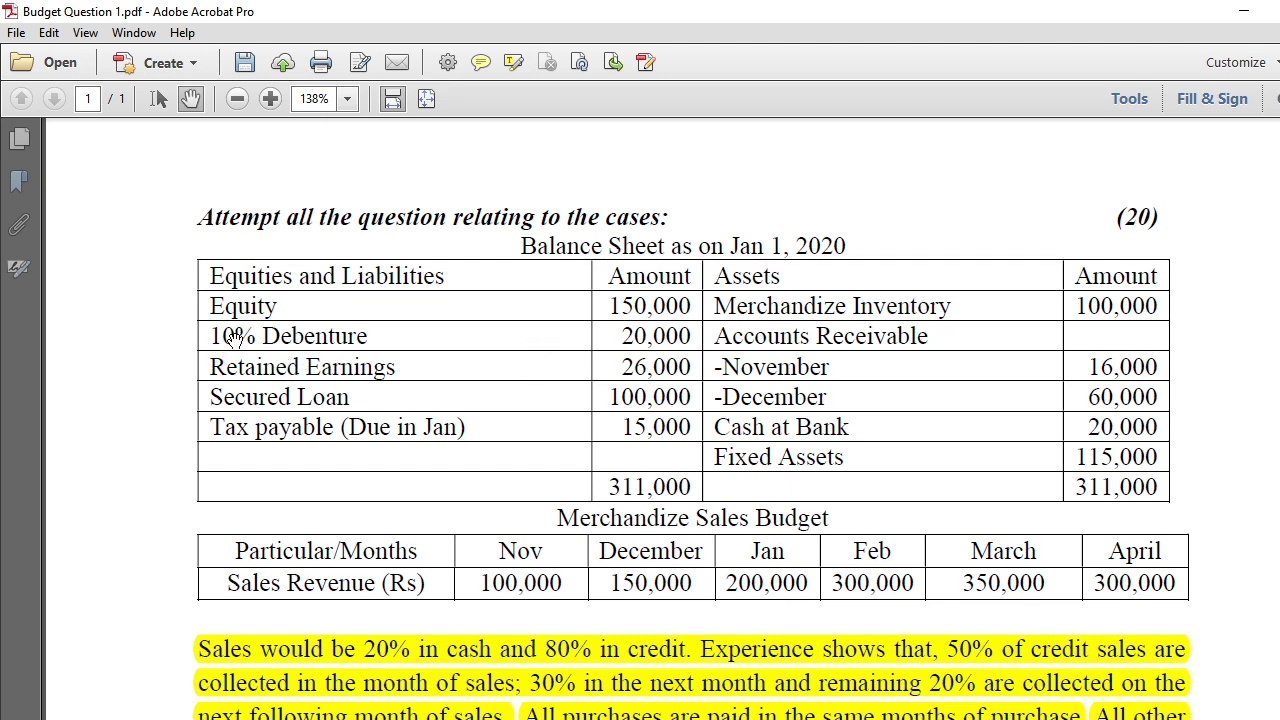
right_click(262, 340)
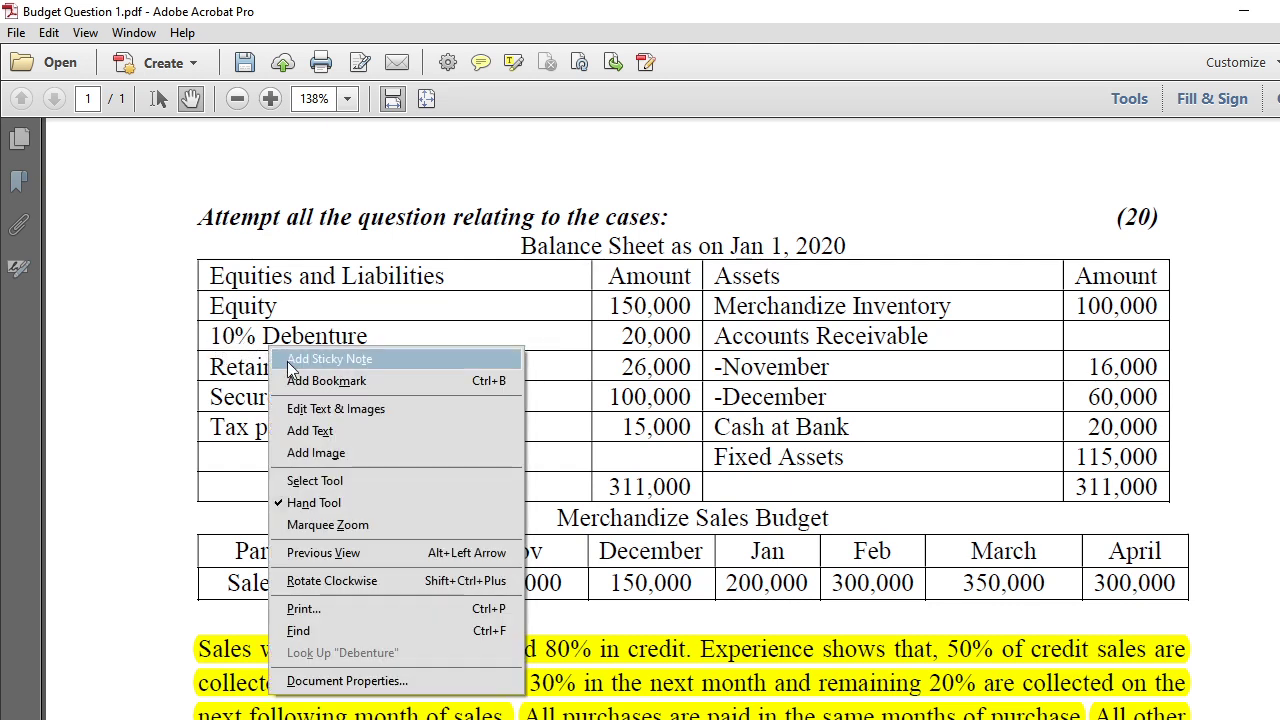
left_click(330, 485)
left_click_drag(216, 336, 692, 336)
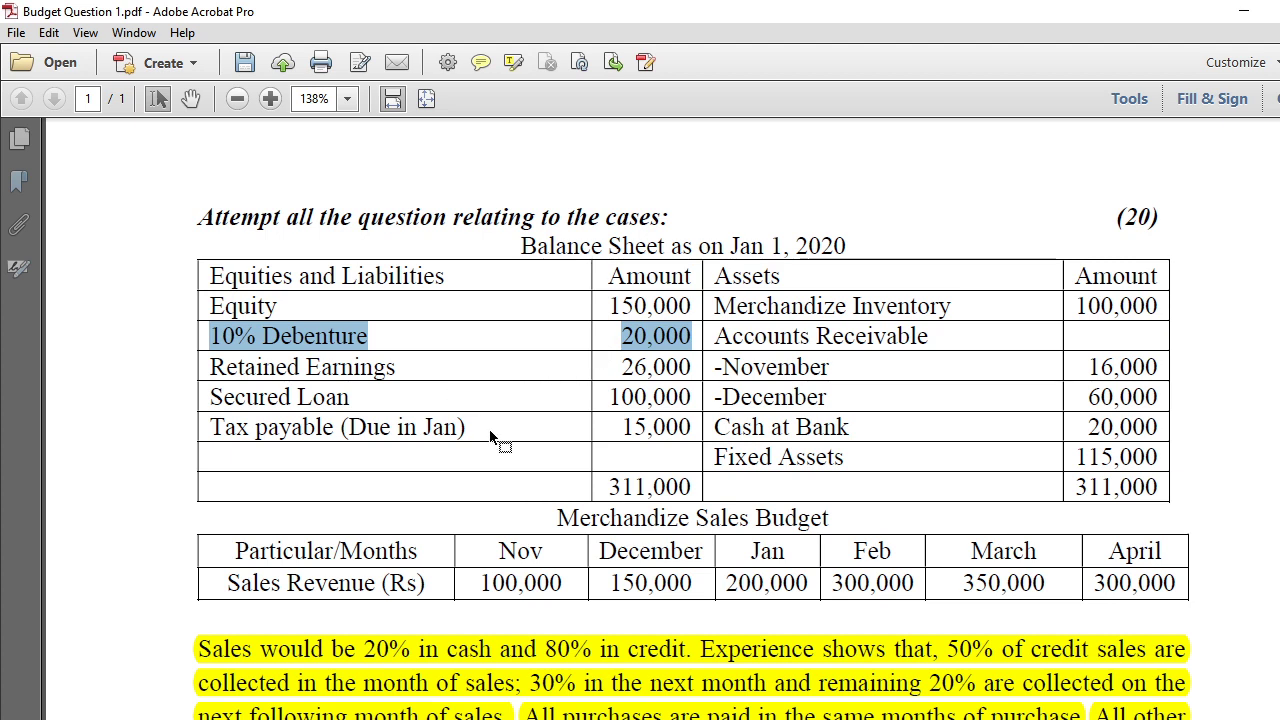
left_click(395, 340)
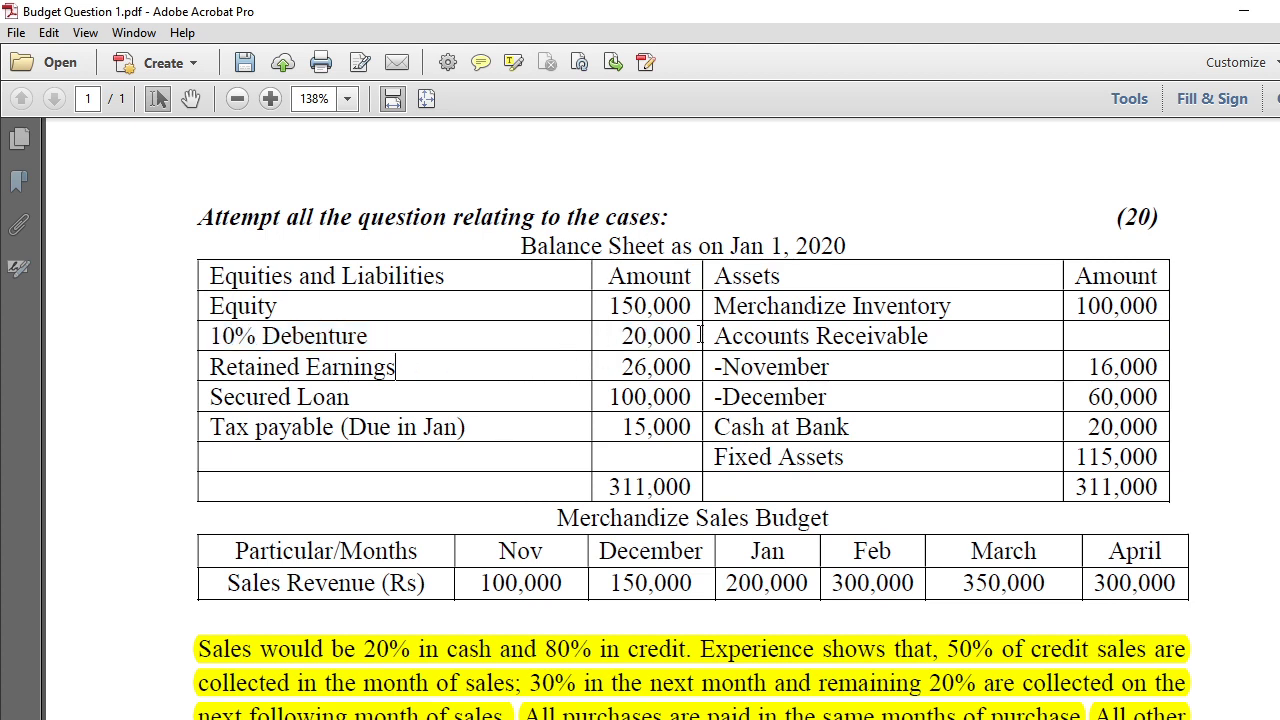
left_click_drag(698, 335, 249, 345)
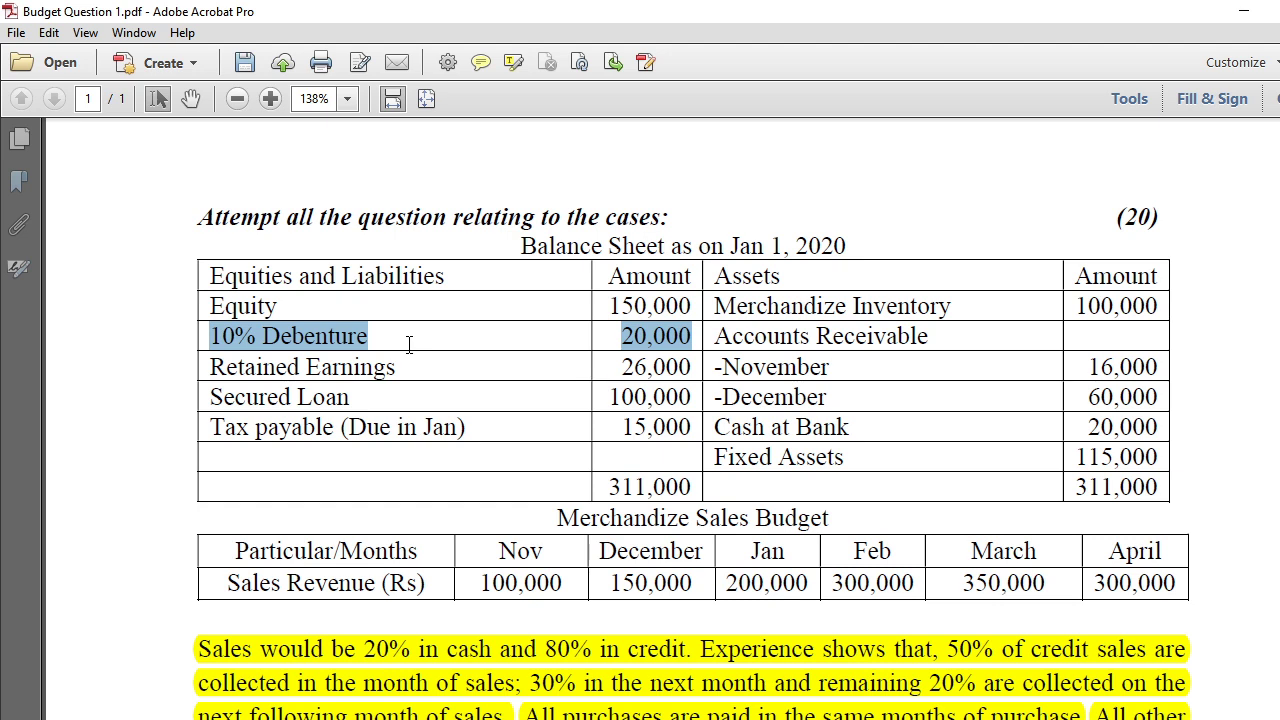
left_click(513, 62)
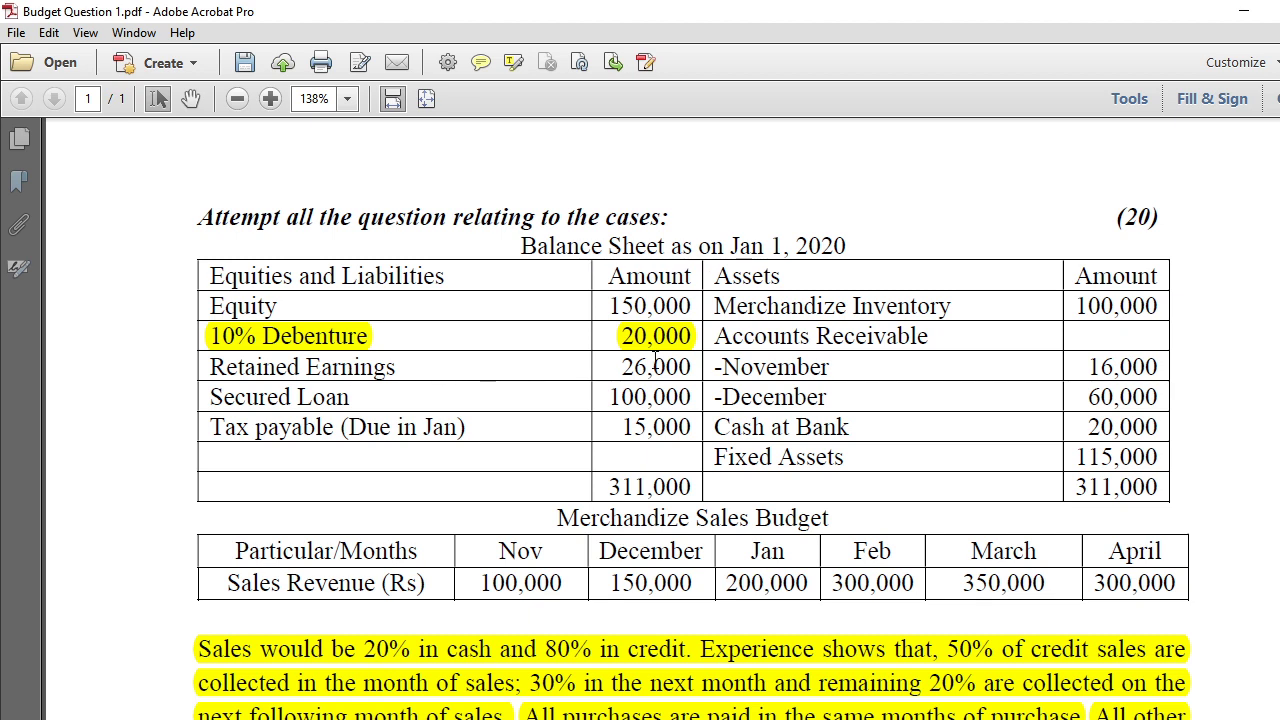
Return to Excel and enter "Retained Earnings" in U4 under Equities and Liabilities.
key("alt+Tab")
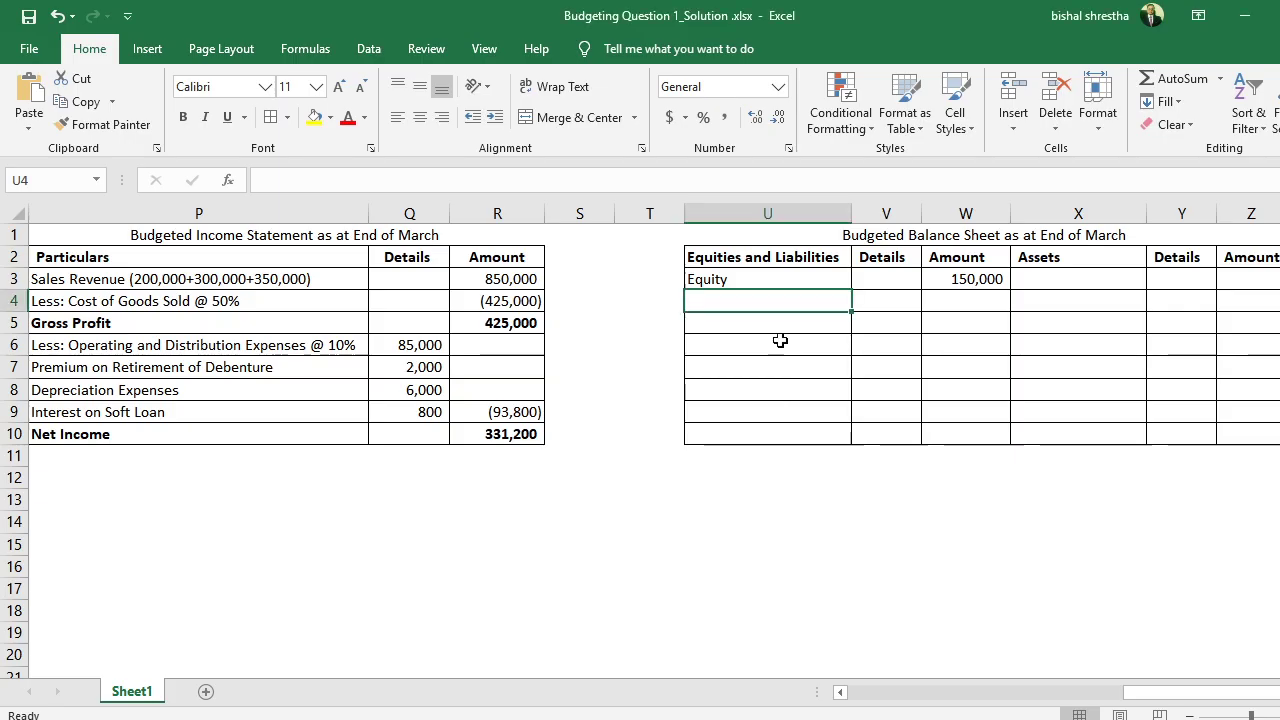
type("Retaine")
key("BackSpace")
type("ned Earnings")
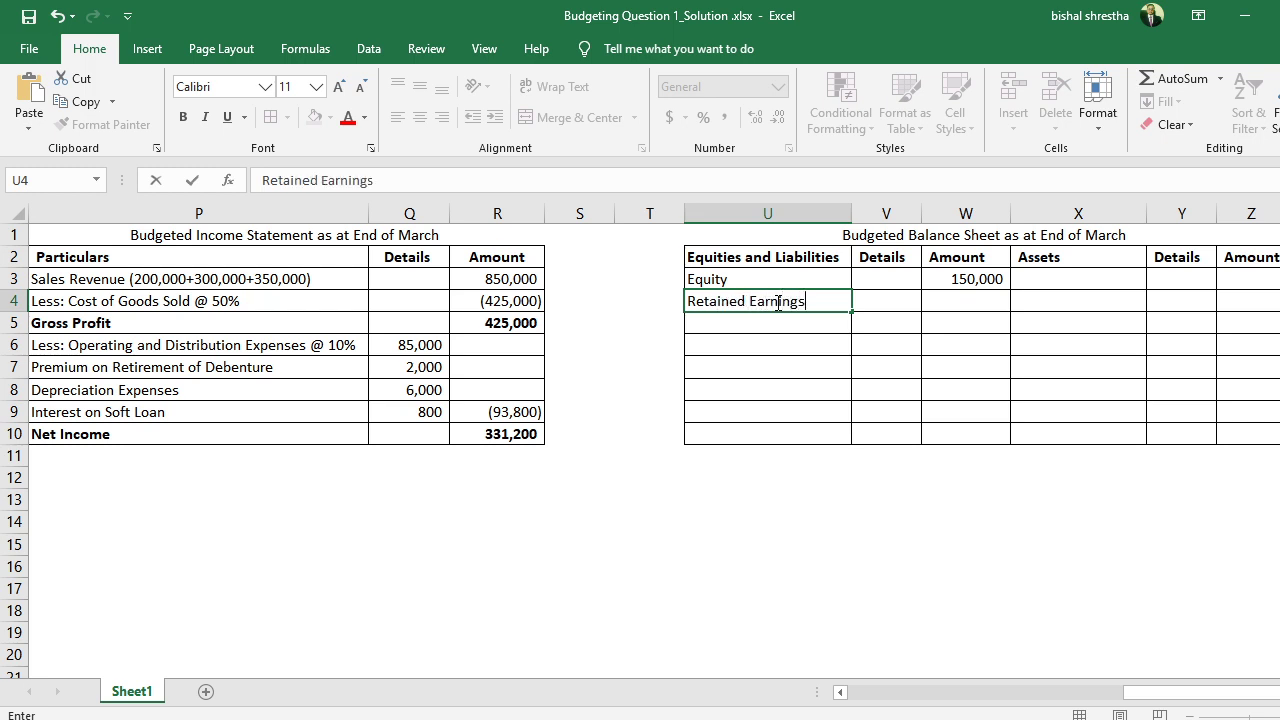
key("Return")
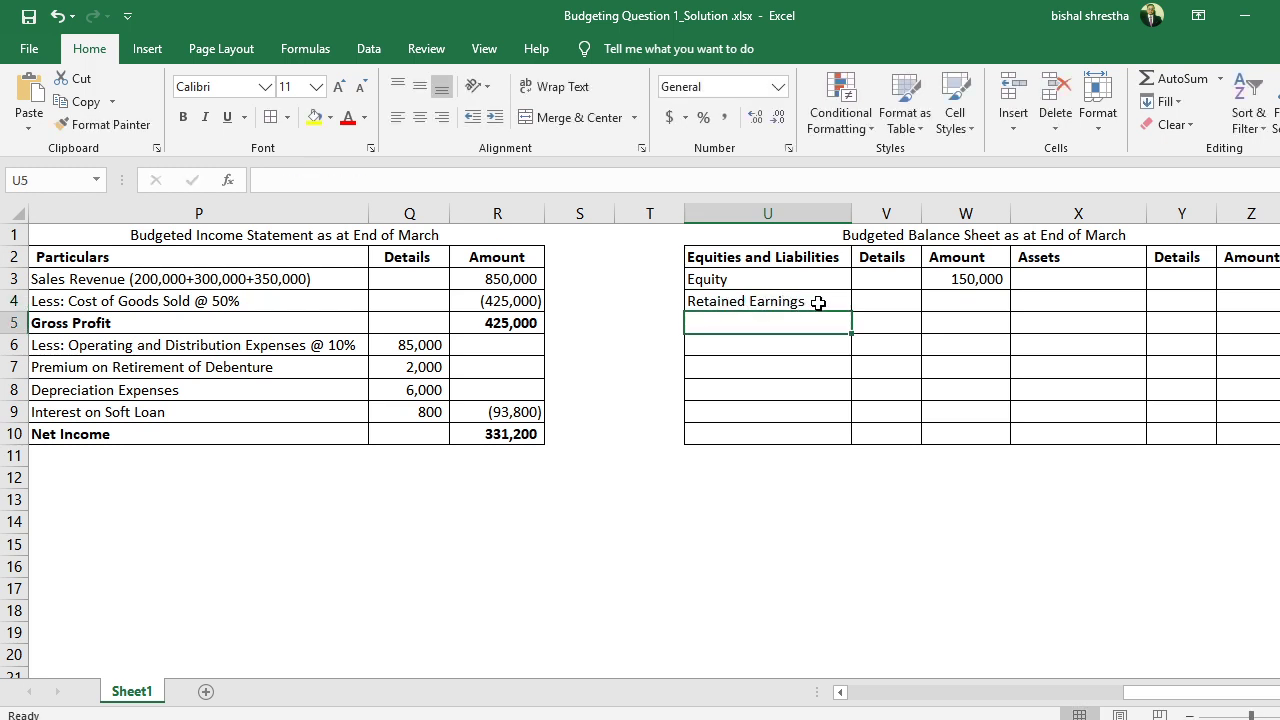
left_click(777, 302)
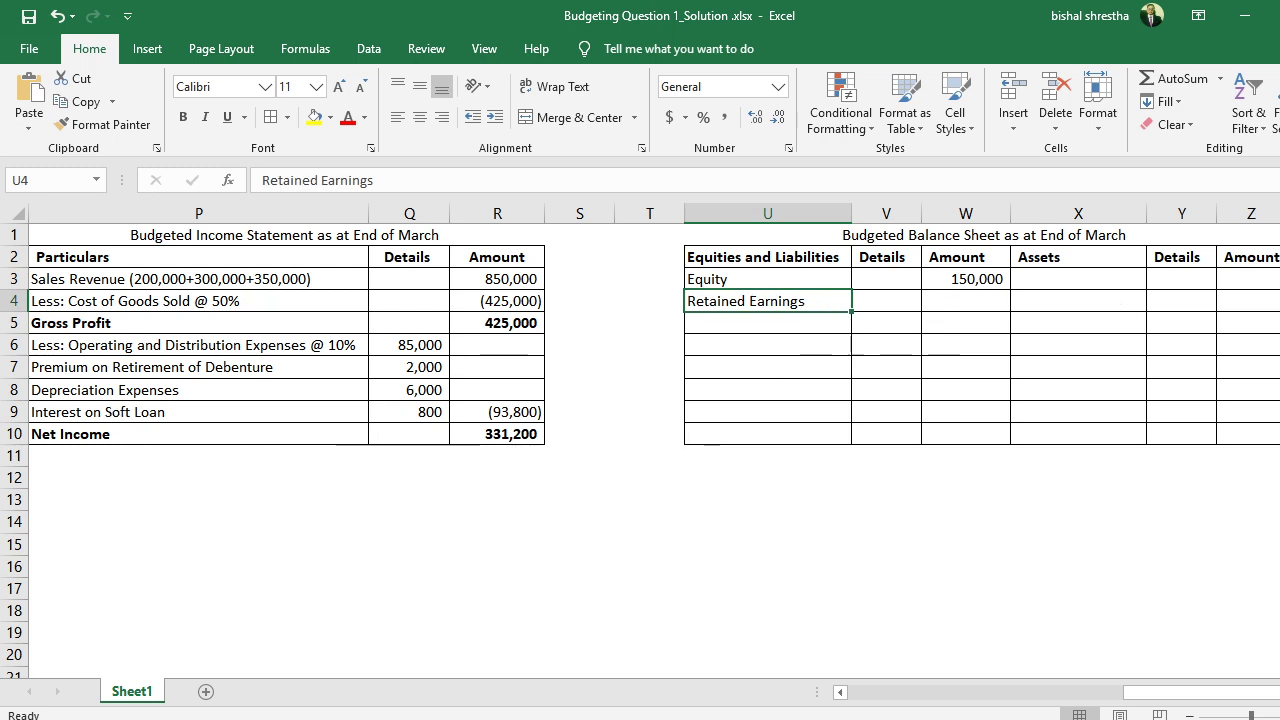
Check the opening retained earnings in the question PDF and enter the amount 26000 in W4 in Excel.
mouse_move(318, 719)
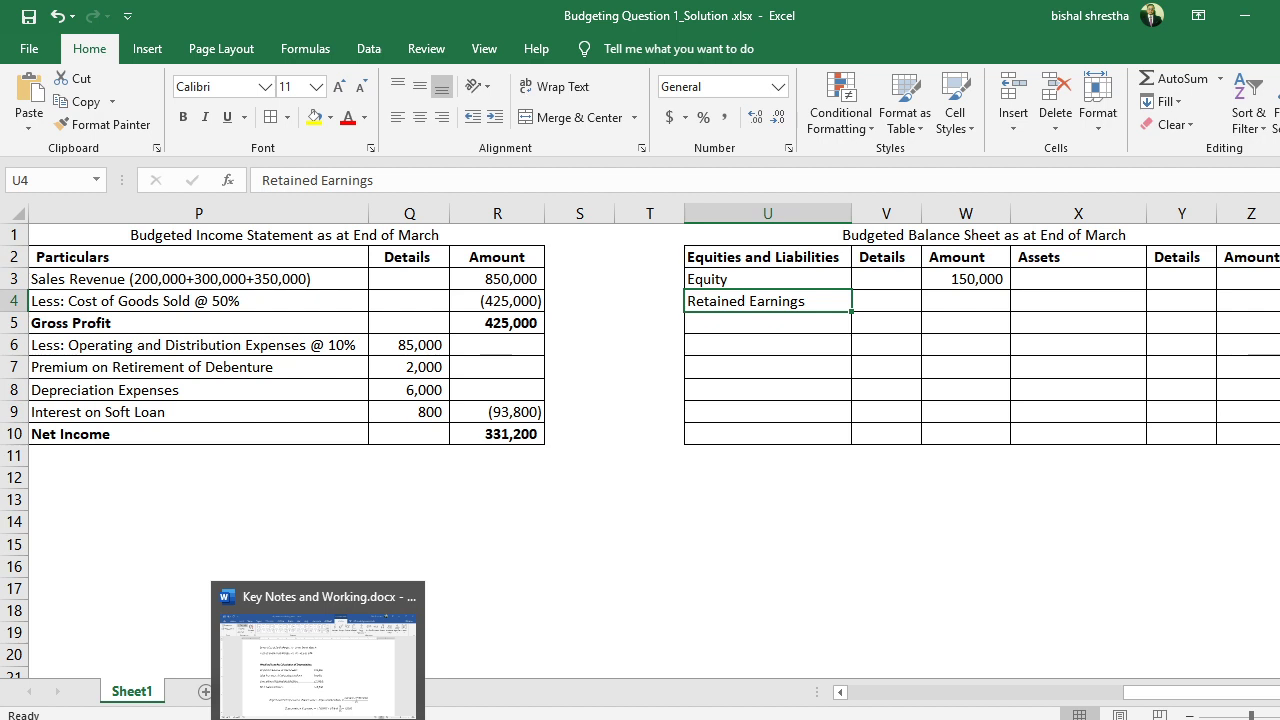
left_click(657, 587)
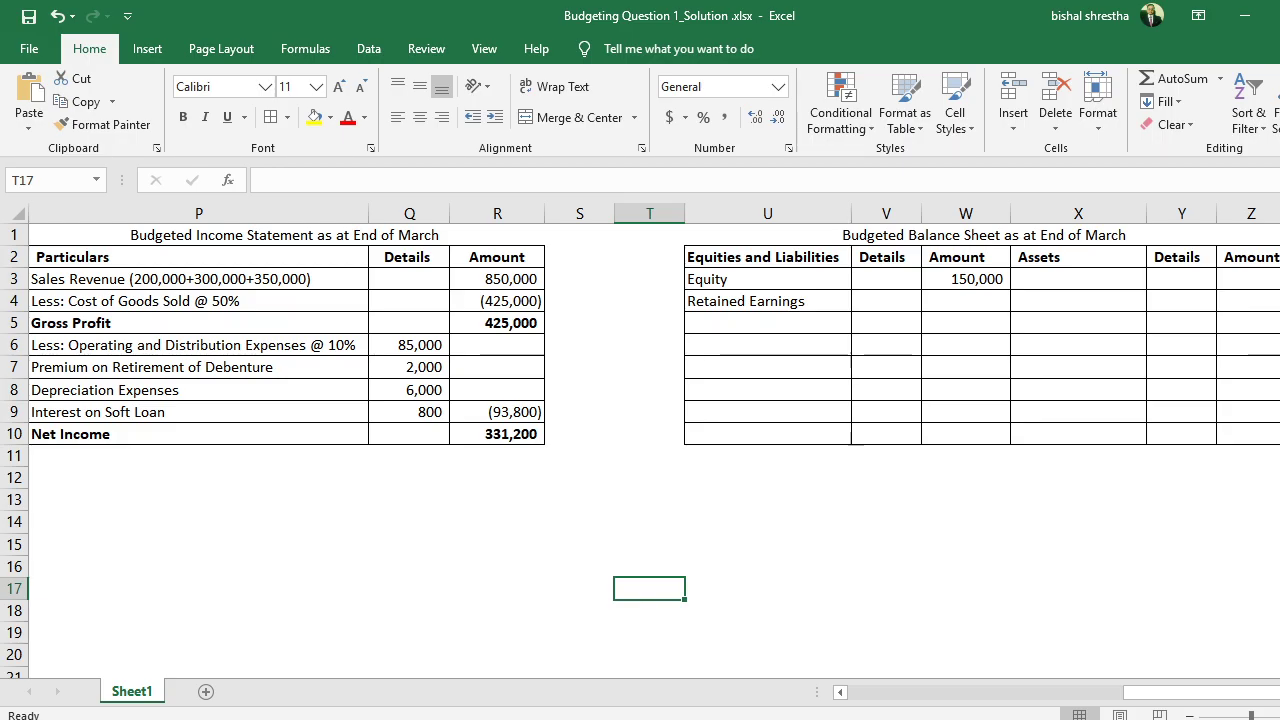
key("alt+Tab")
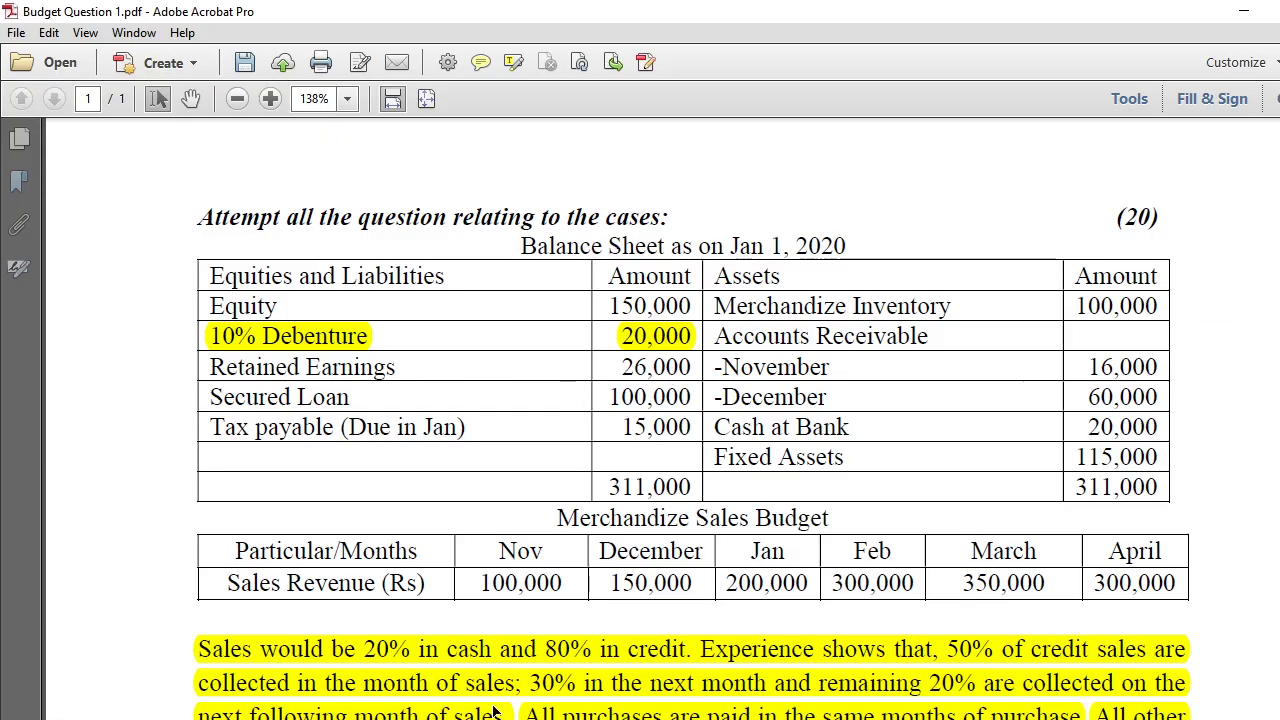
key("alt+Tab")
left_click(990, 305)
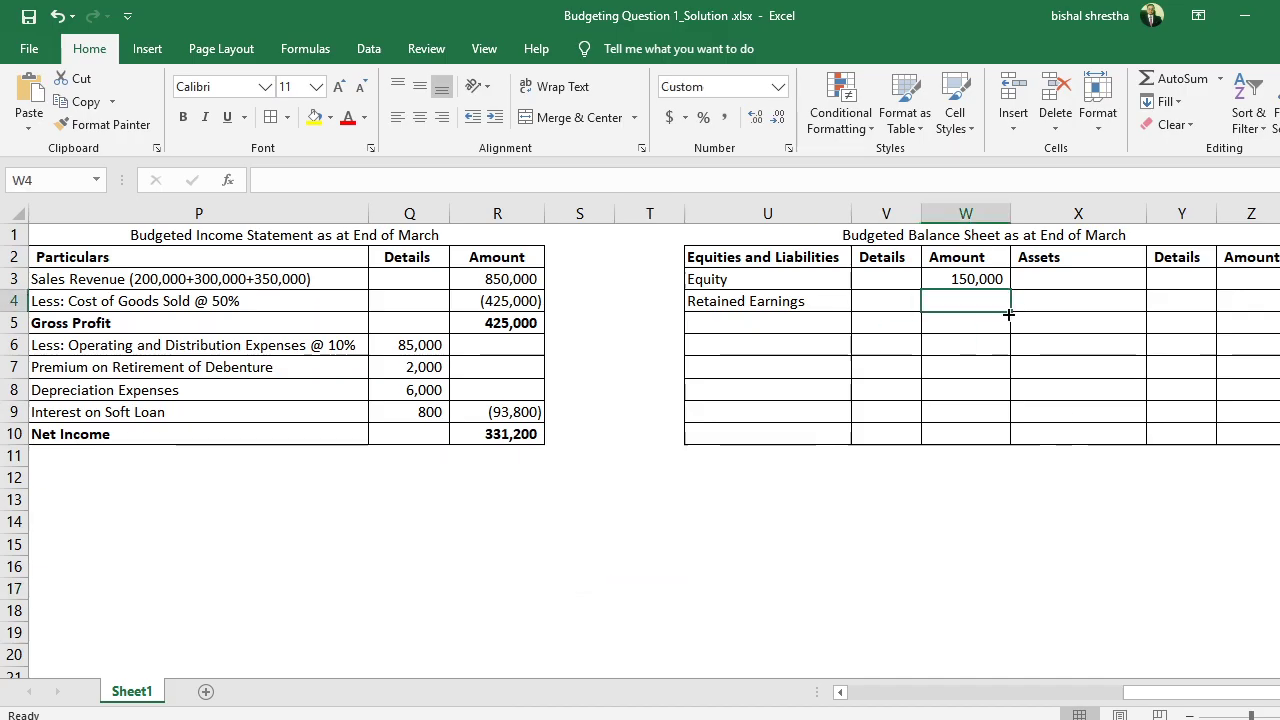
type("260000")
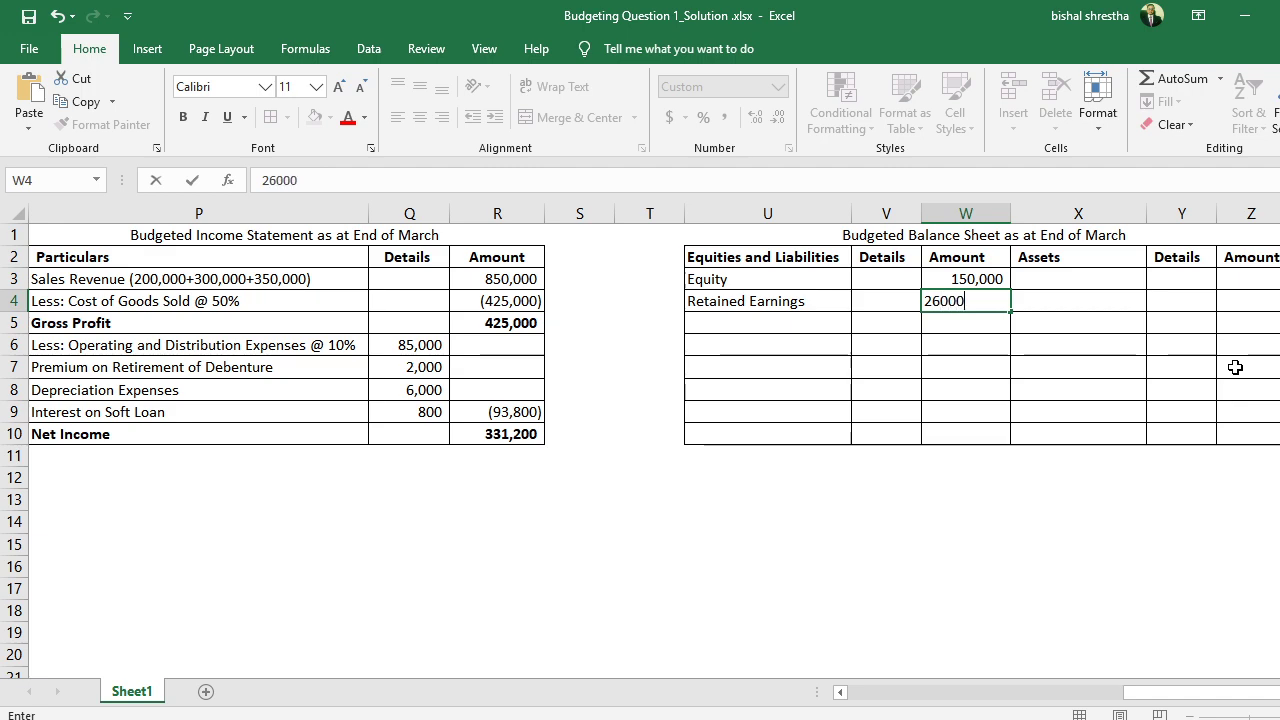
key("Return")
Consult the question PDF for the next liability and enter "Secured Loan" in U5 in Excel.
key("alt+Tab")
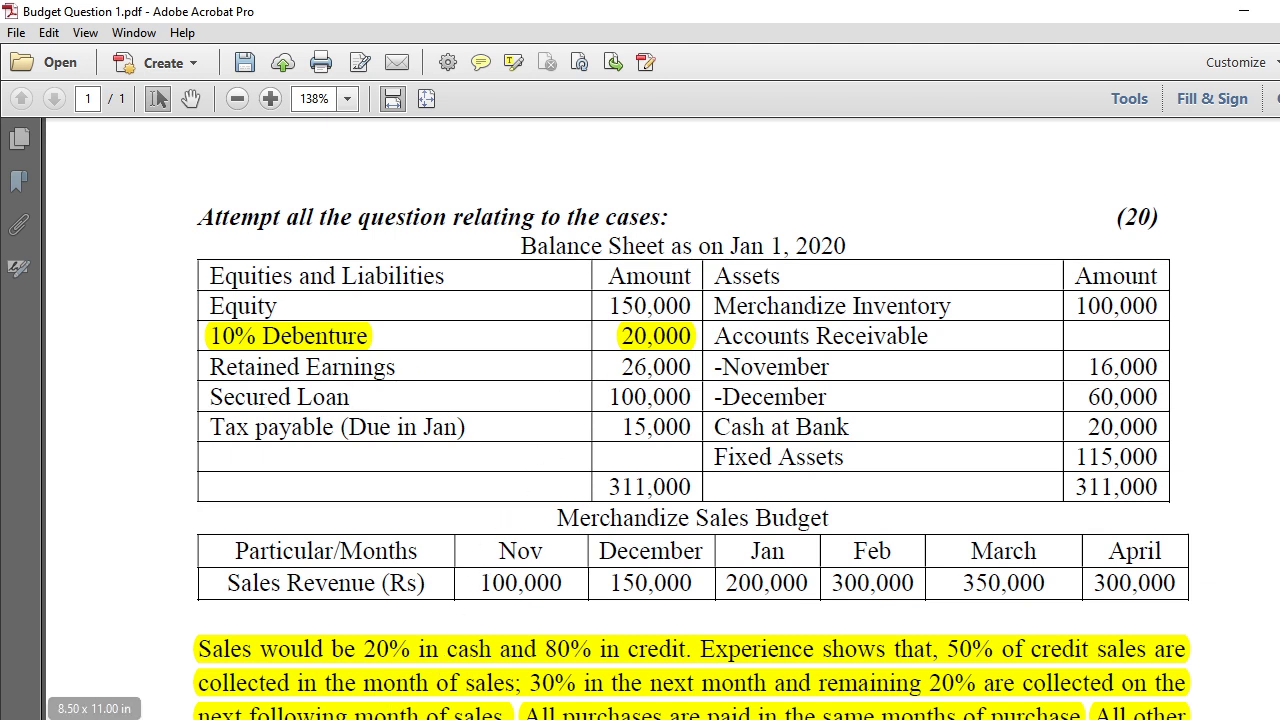
key("alt+Tab")
left_click(723, 324)
type("Se")
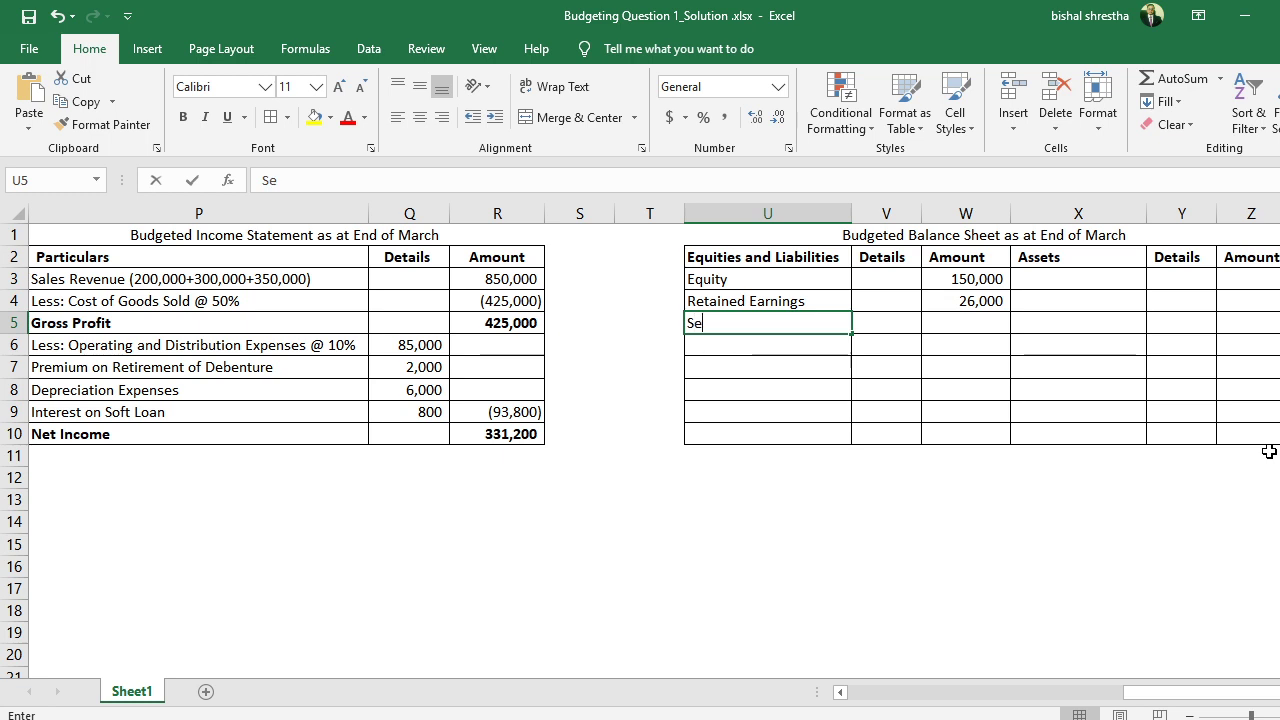
type("cured Loan")
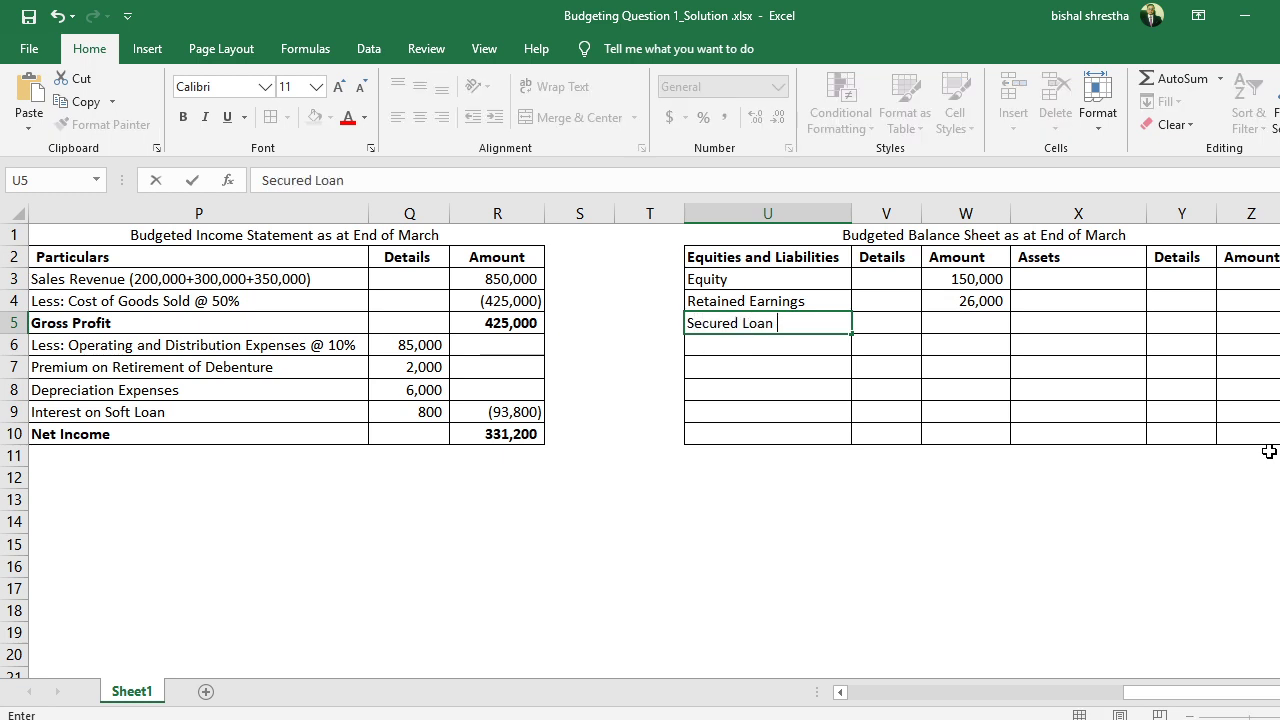
key("Return")
Enter 100,000 in W5 as the Secured Loan amount.
key("Up")
key("Right")
key("Right")
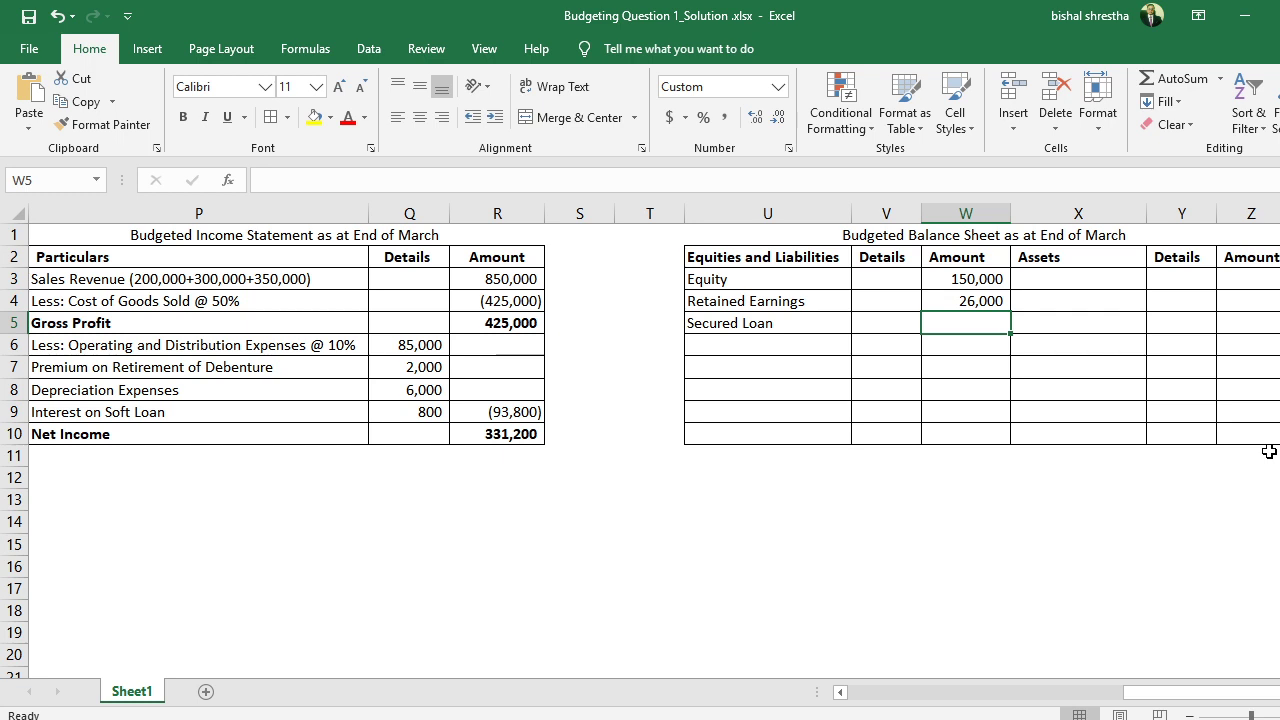
type("10000")
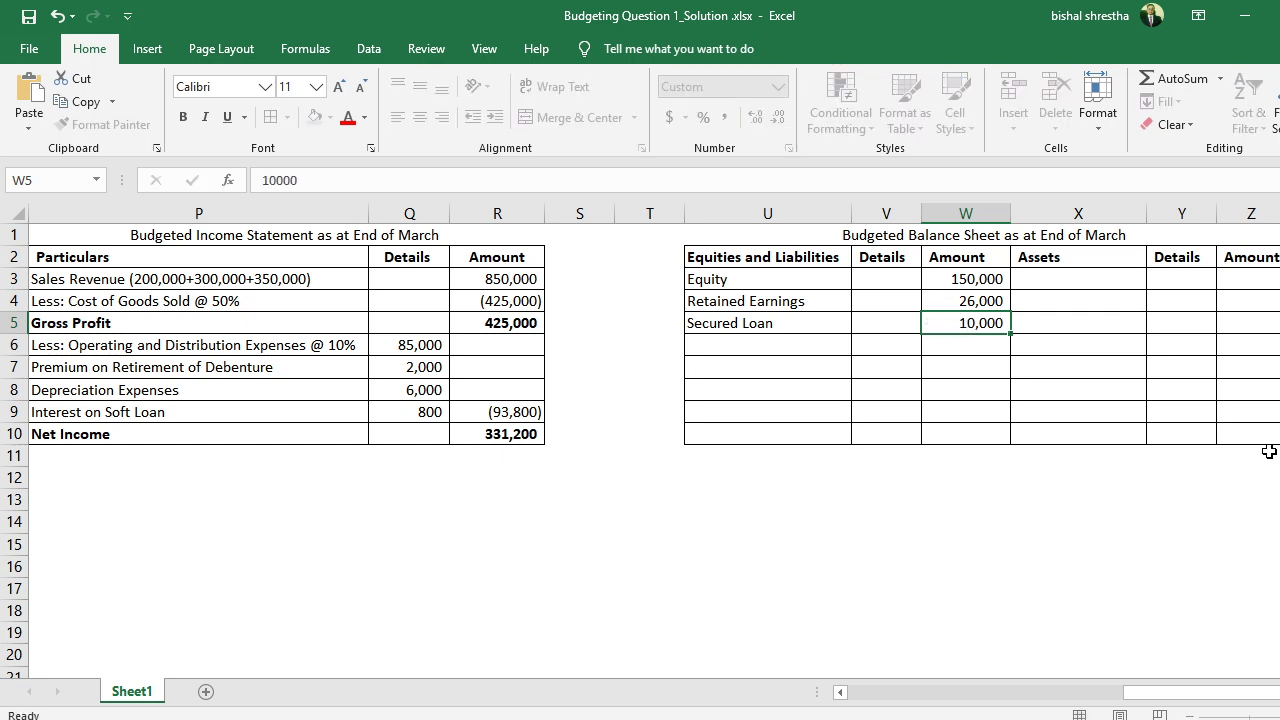
key("Return")
key("Up")
type("100,0")
key("BackSpace")
key("BackSpace")
key("BackSpace")
type("00,00")
key("Return")
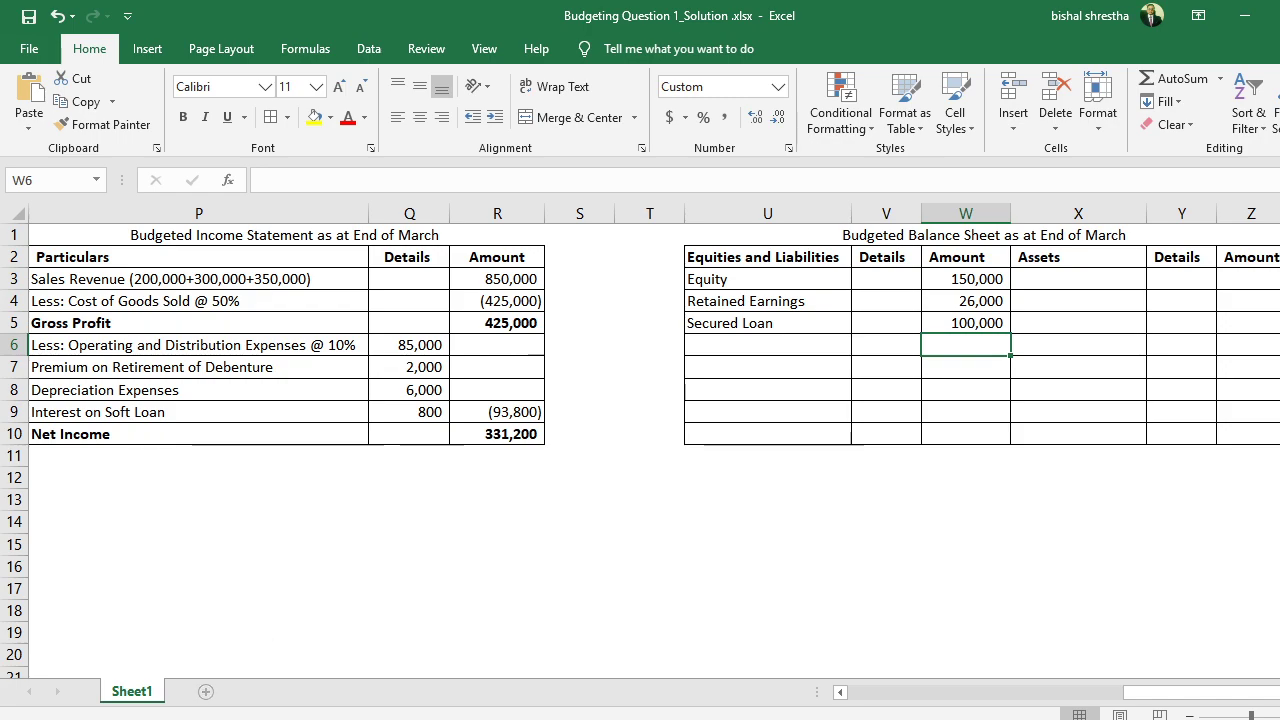
Switch to the question PDF and highlight the Tax payable (Due in Jan) row with its 15,000 amount.
left_click(268, 716)
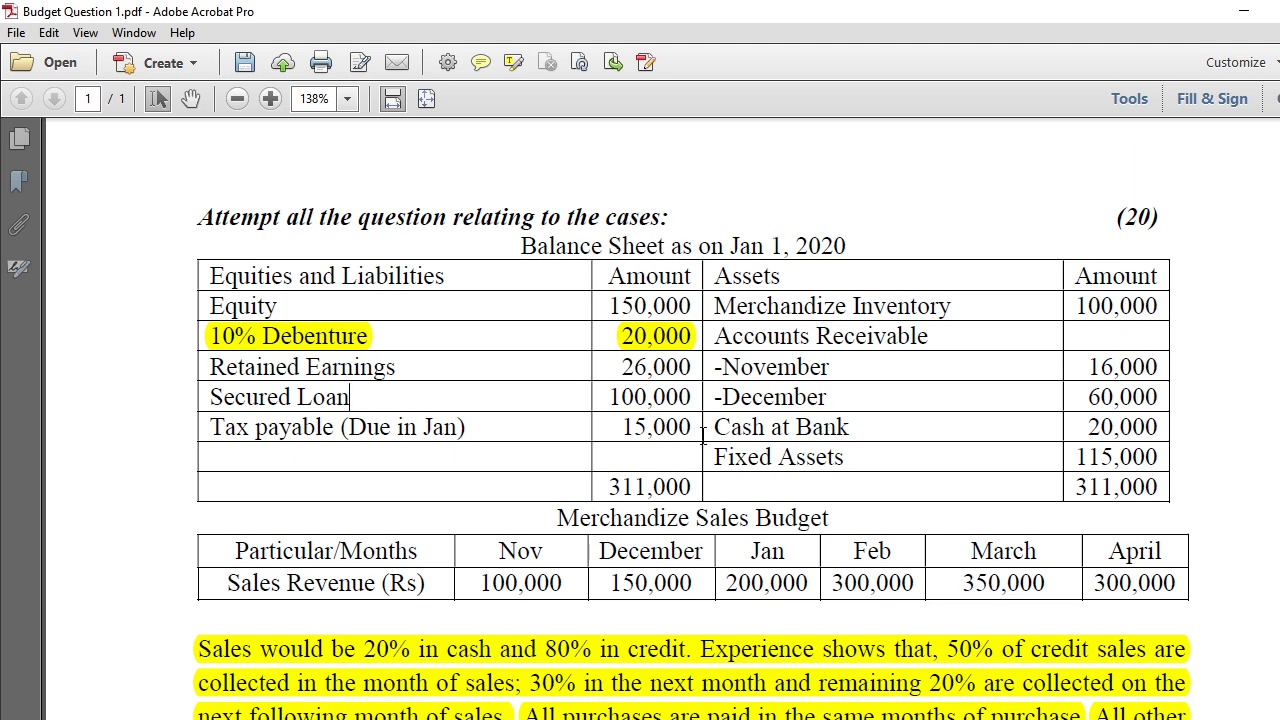
left_click_drag(688, 432, 224, 436)
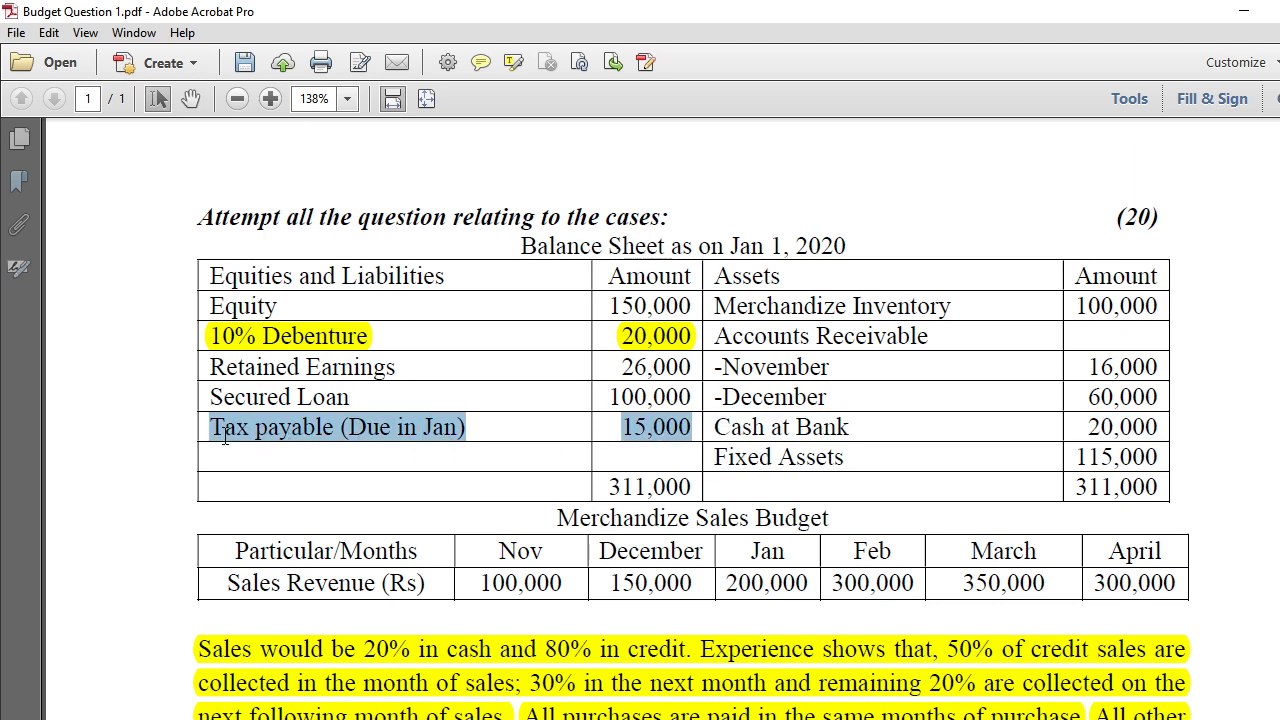
left_click(513, 62)
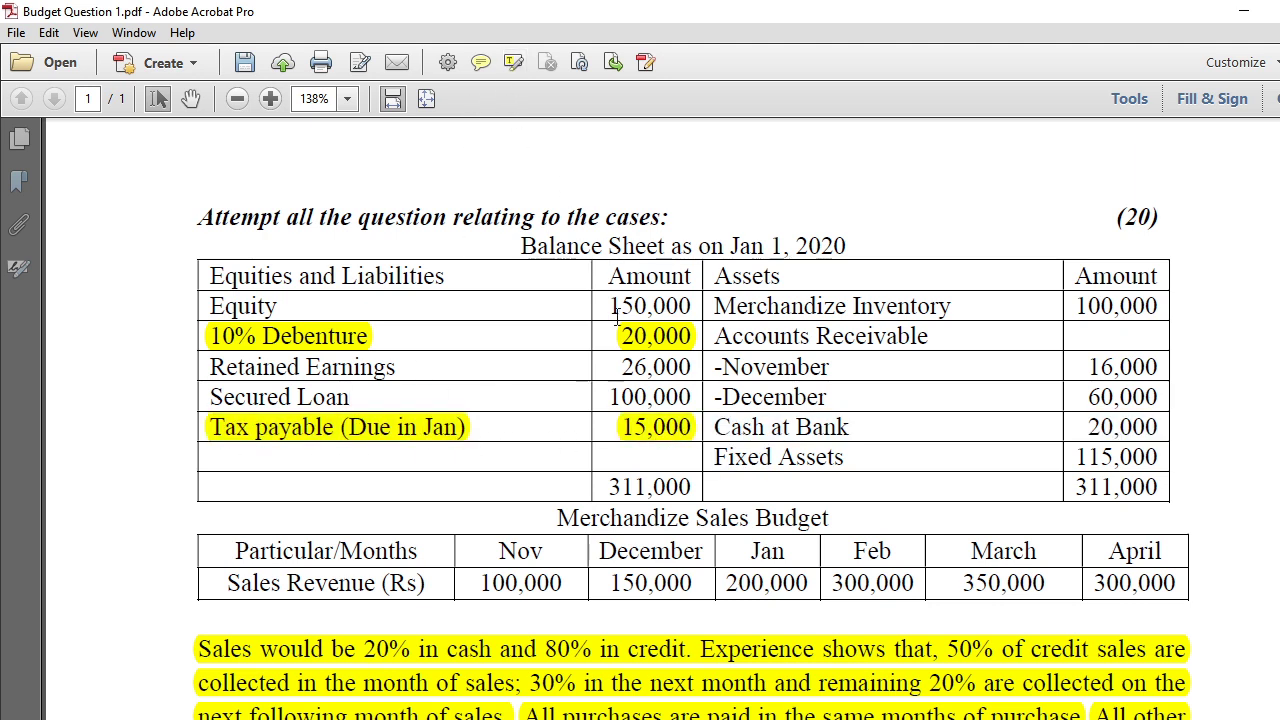
Check the January tax payment in the Excel cash disbursement budget and review the liabilities in the question PDF again.
key("alt+Tab")
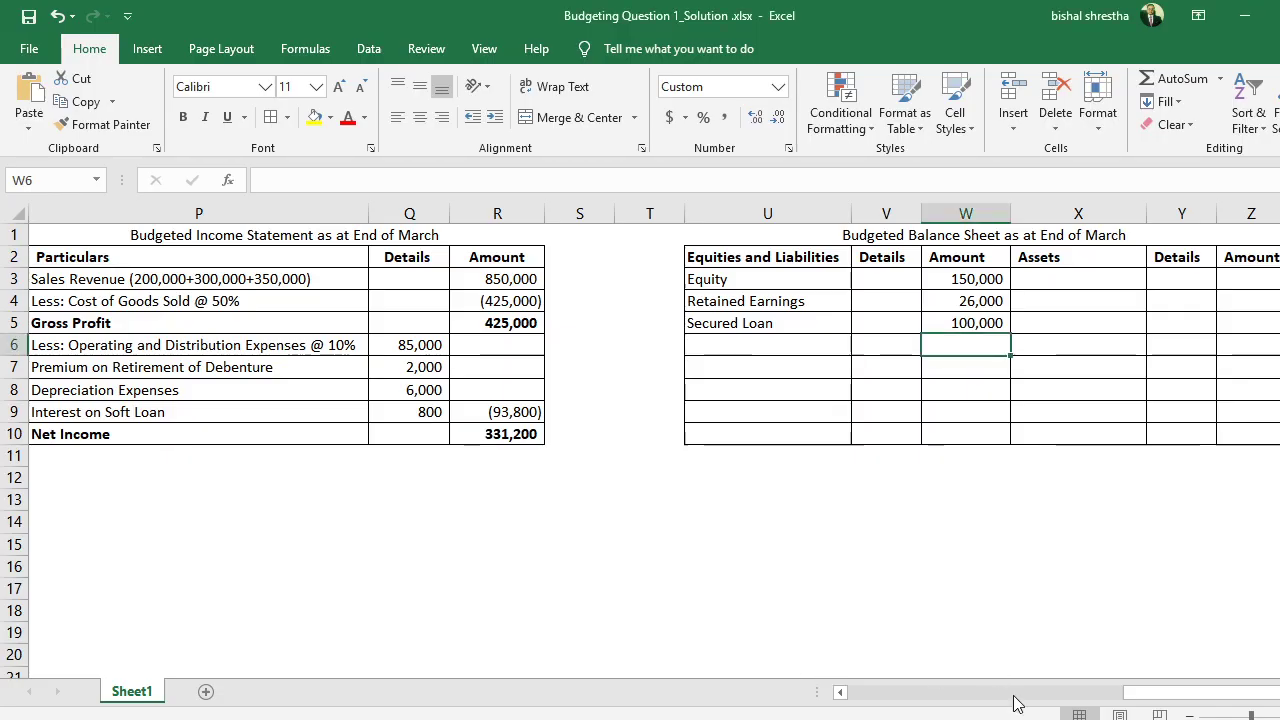
left_click_drag(1150, 694, 991, 707)
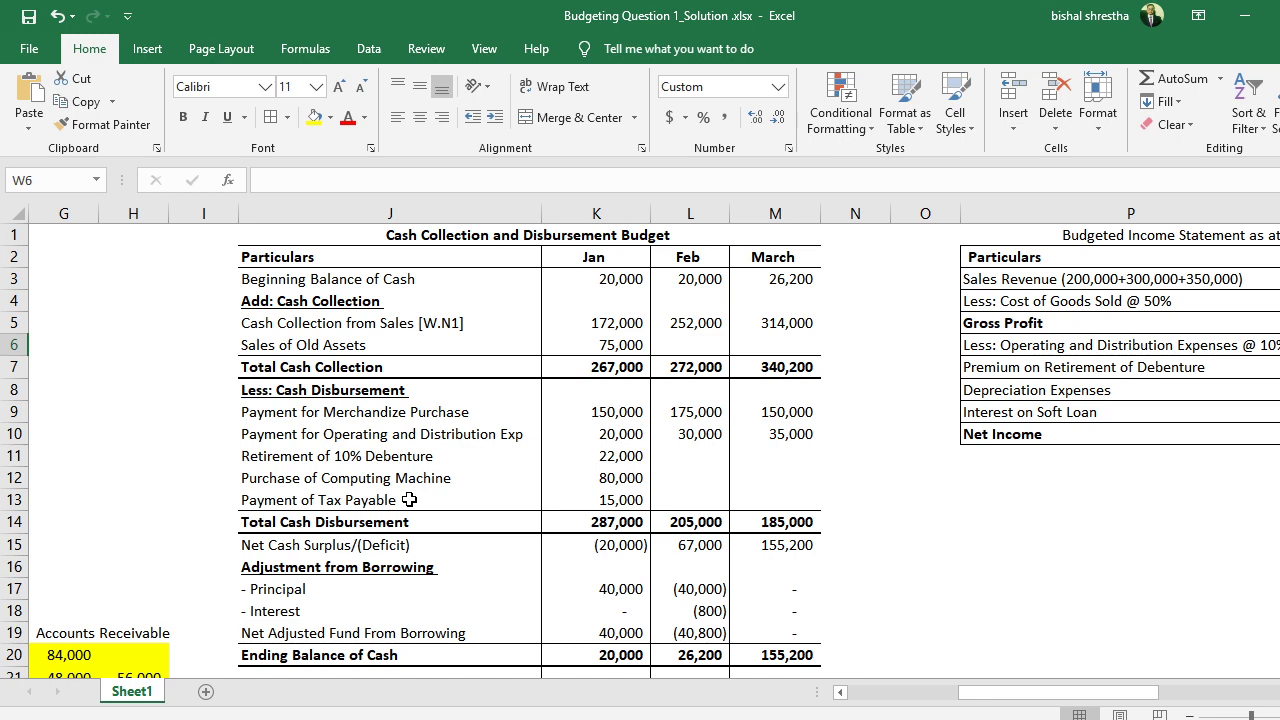
left_click(600, 500)
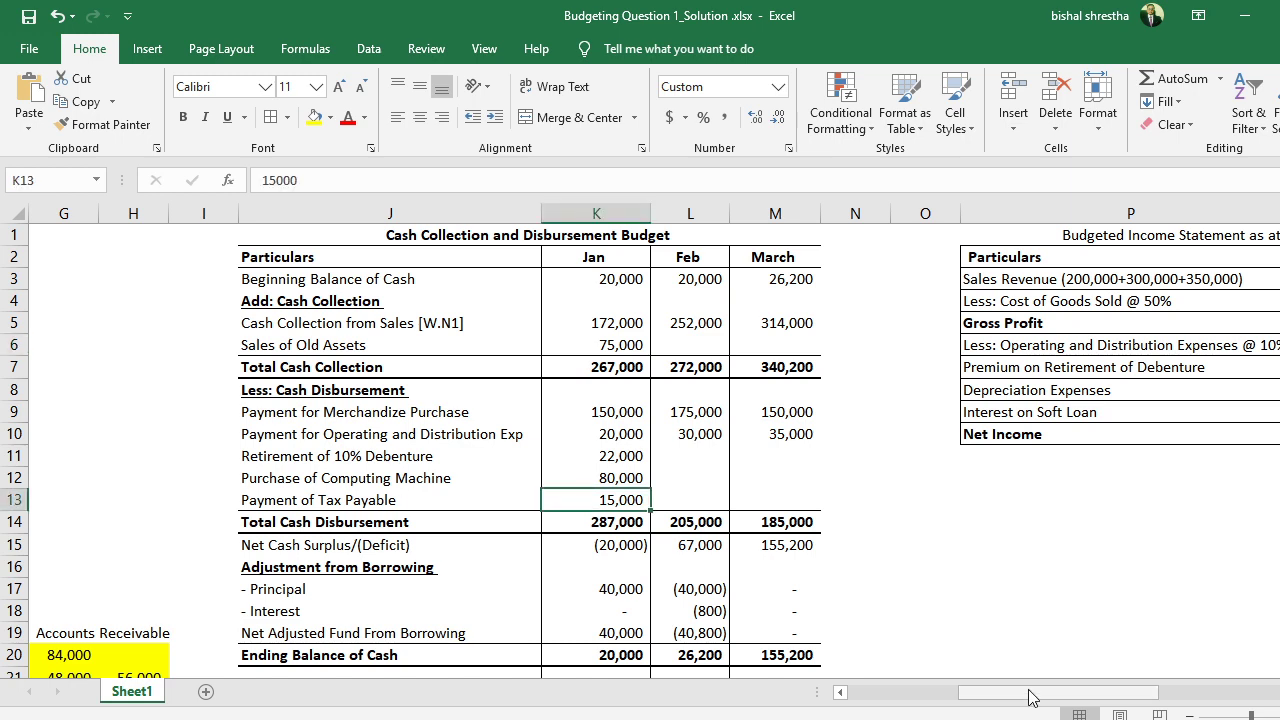
left_click_drag(1032, 697, 1190, 697)
left_click(783, 347)
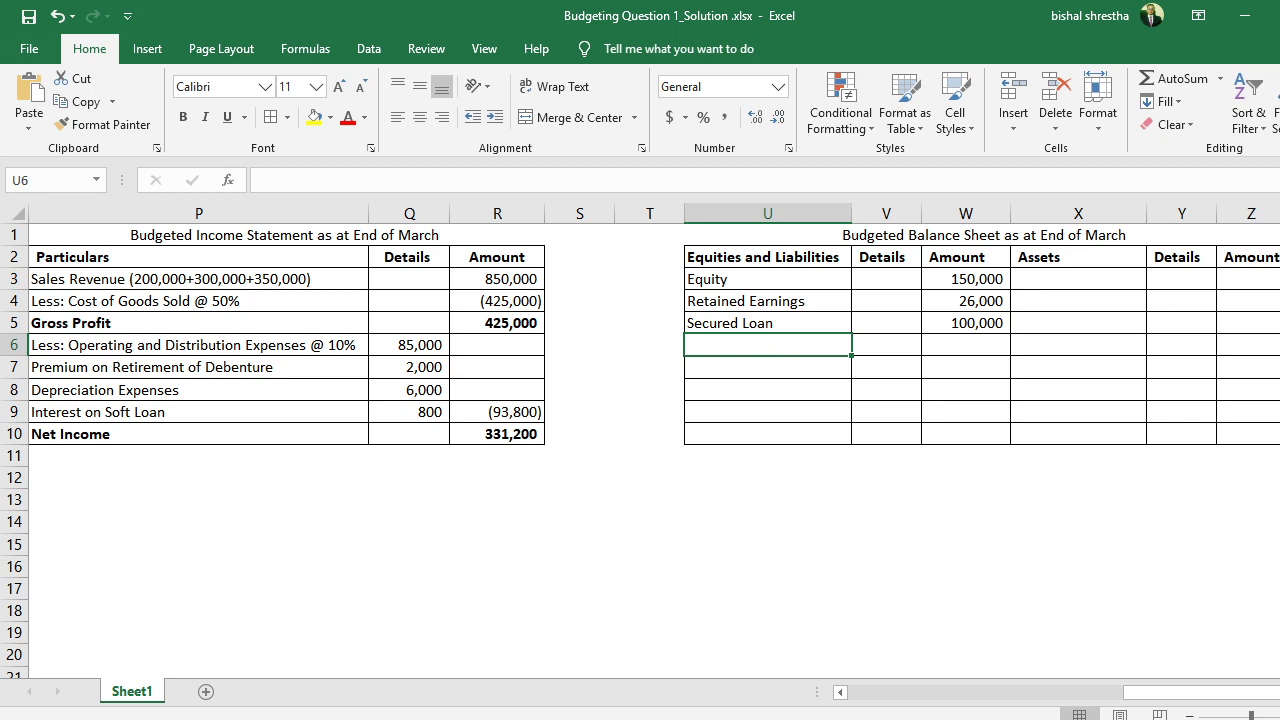
left_click(94, 719)
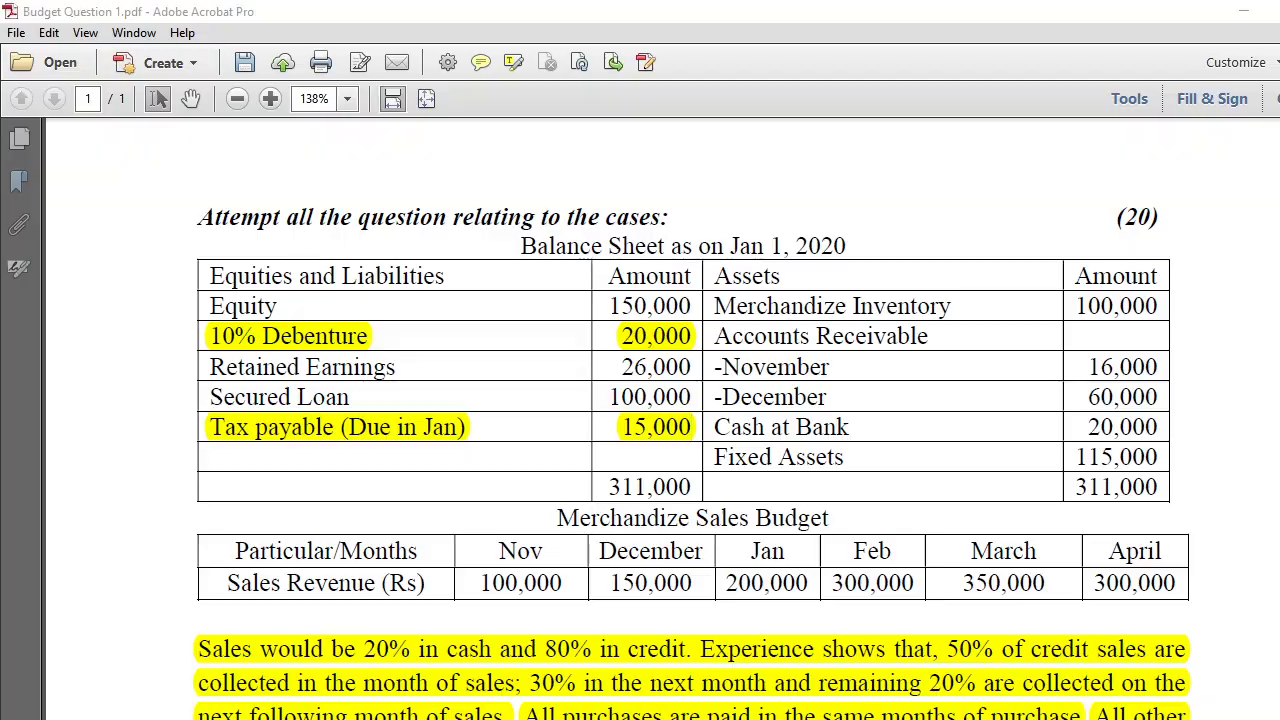
key("alt+Tab")
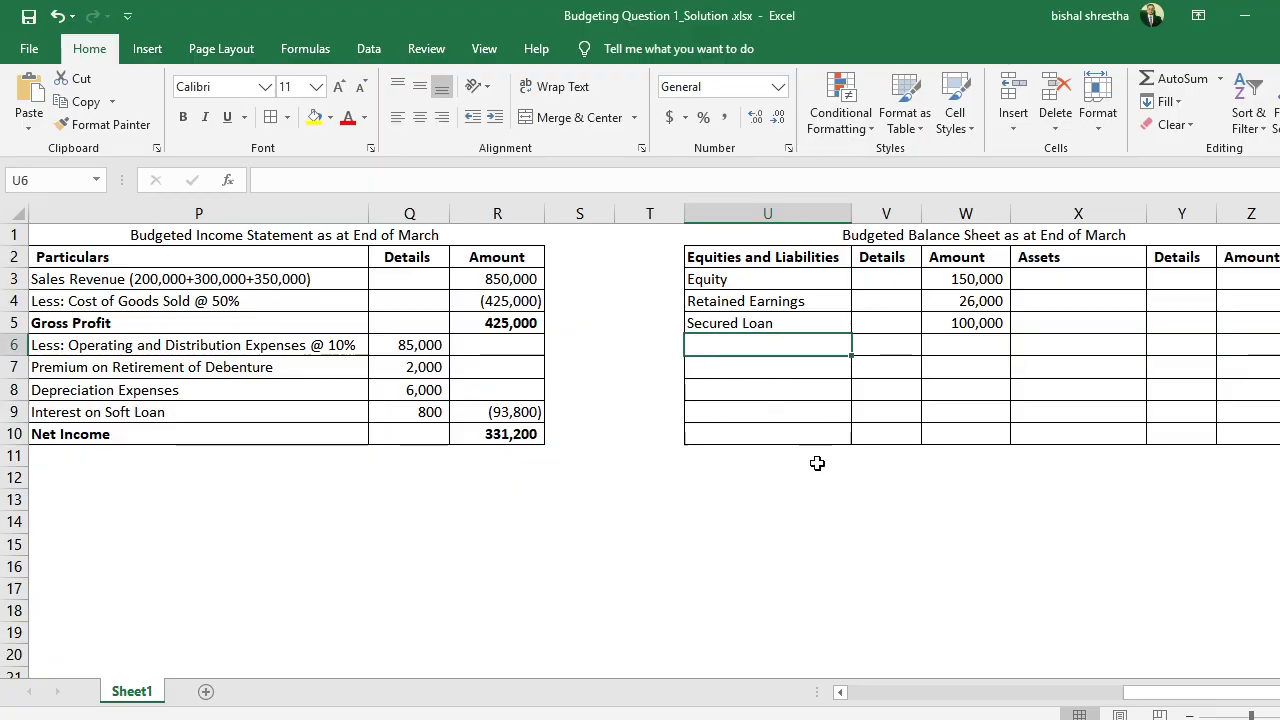
Locate the net income in the income statement and enter "Net Income" in U6 of the balance sheet.
left_click(201, 435)
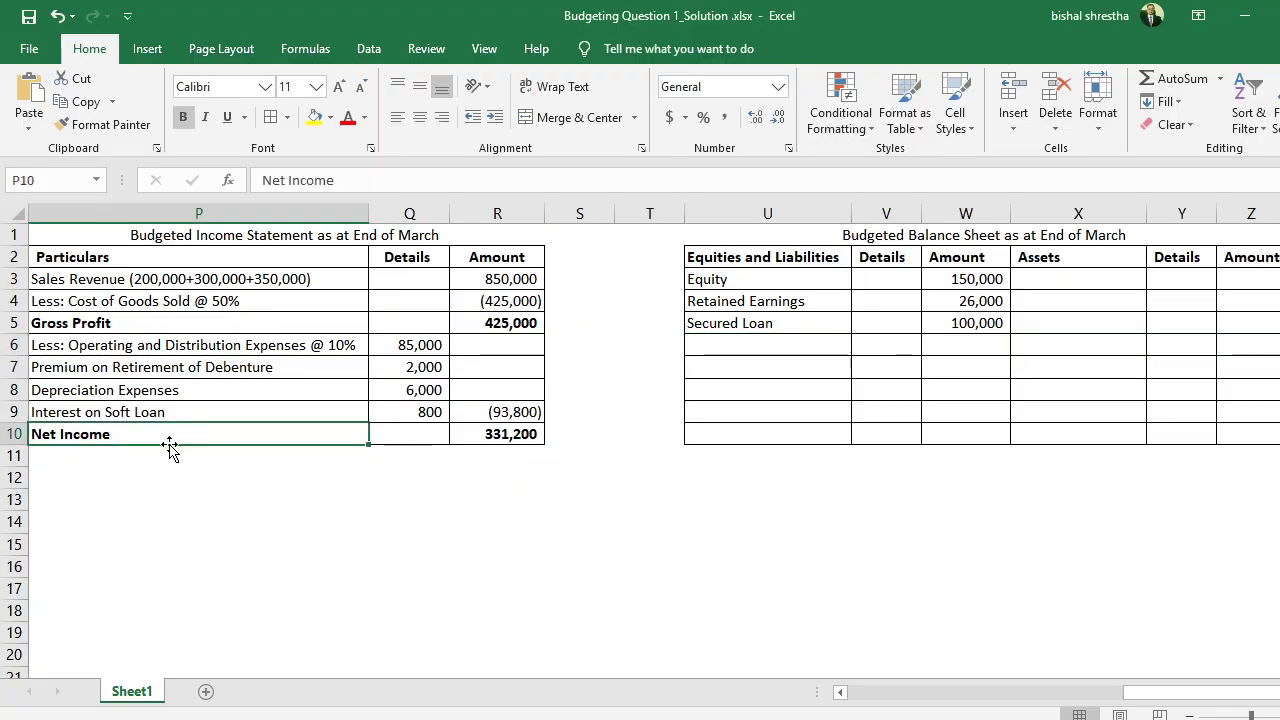
left_click(505, 438)
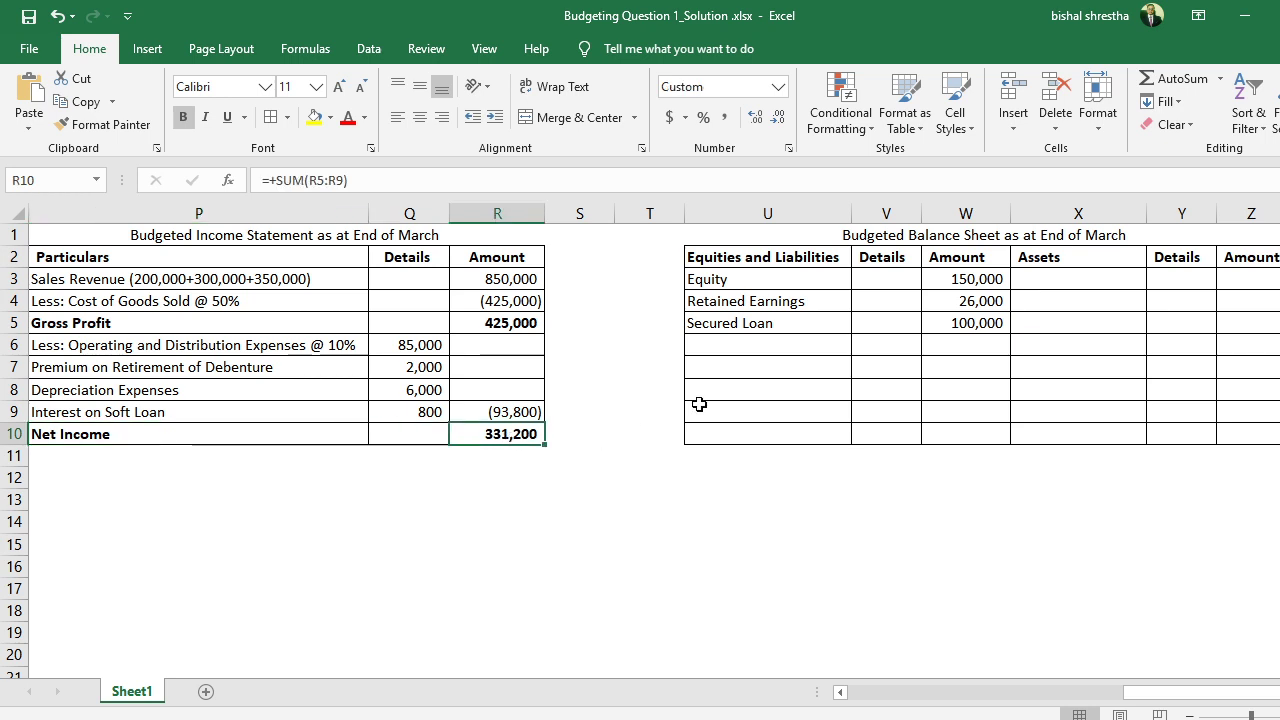
left_click(789, 347)
type("Net Income")
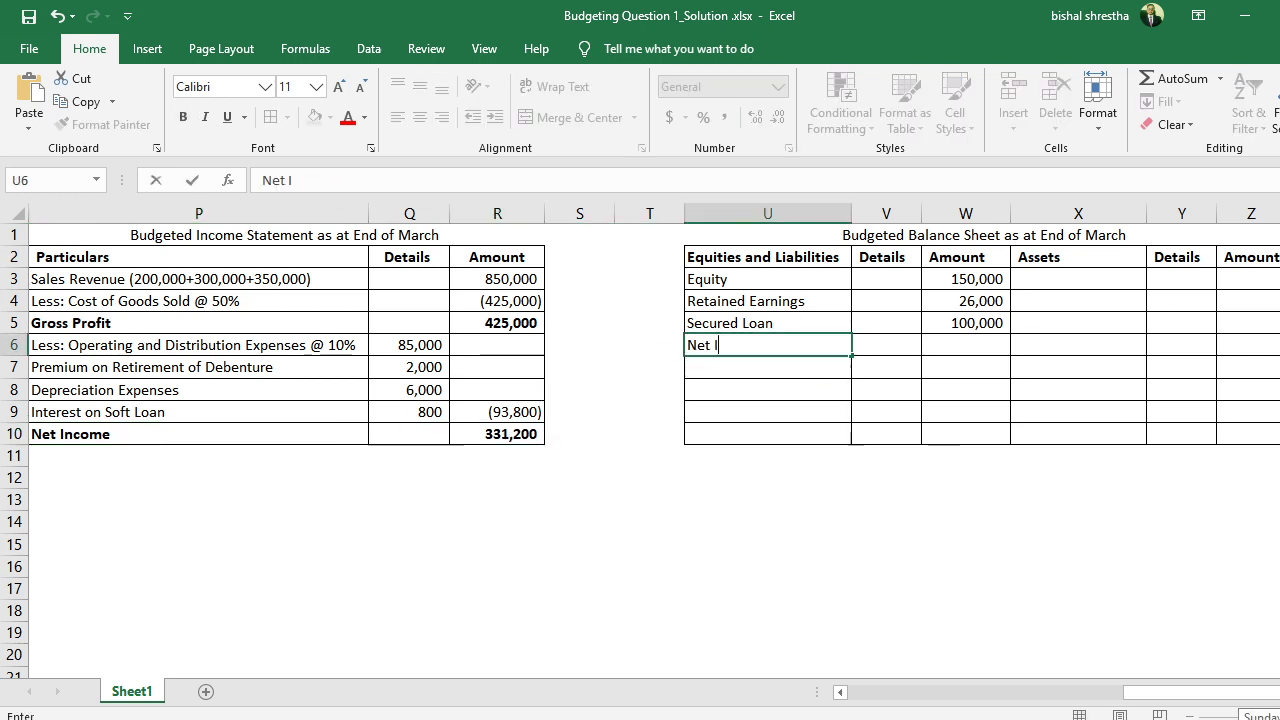
key("Return")
Link the Net Income amount in W6 to the income statement's net income in R10 with the formula +R10.
left_click(886, 345)
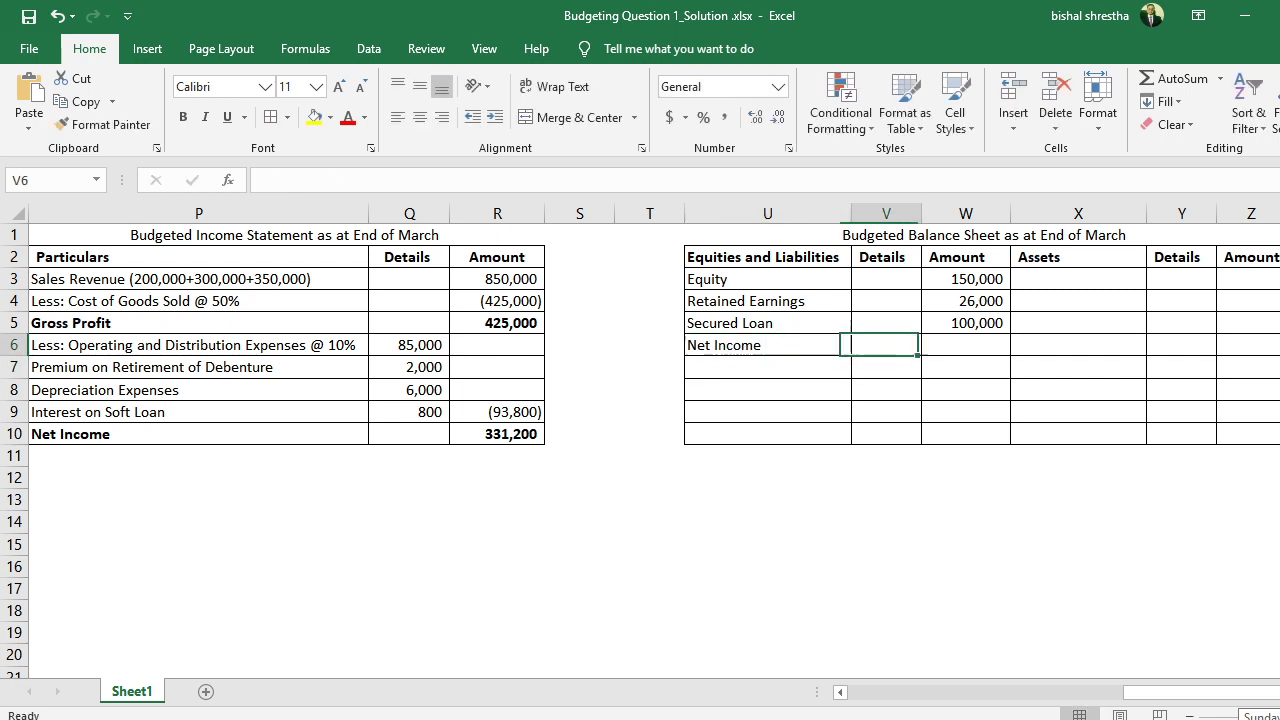
left_click(965, 345)
type("+")
key("Left")
key("Left")
key("Left")
key("Left")
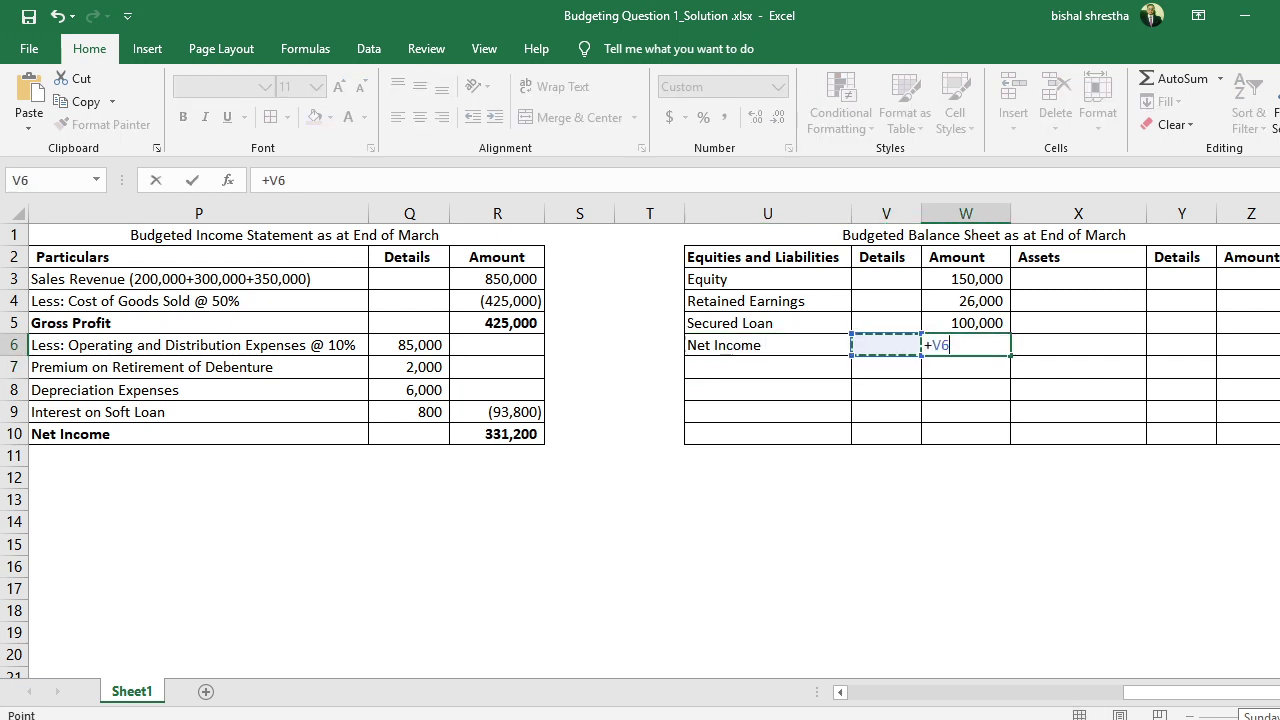
key("Down")
key("Down")
key("Down")
key("Down")
key("Left")
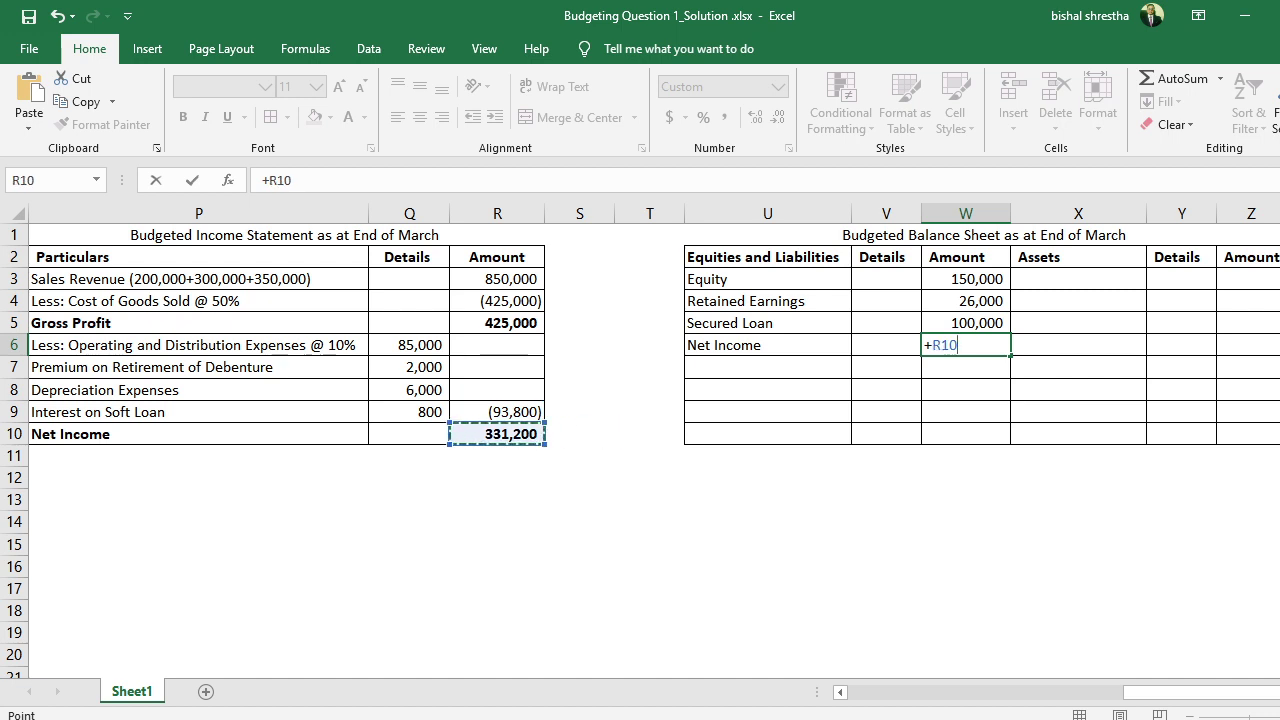
key("Return")
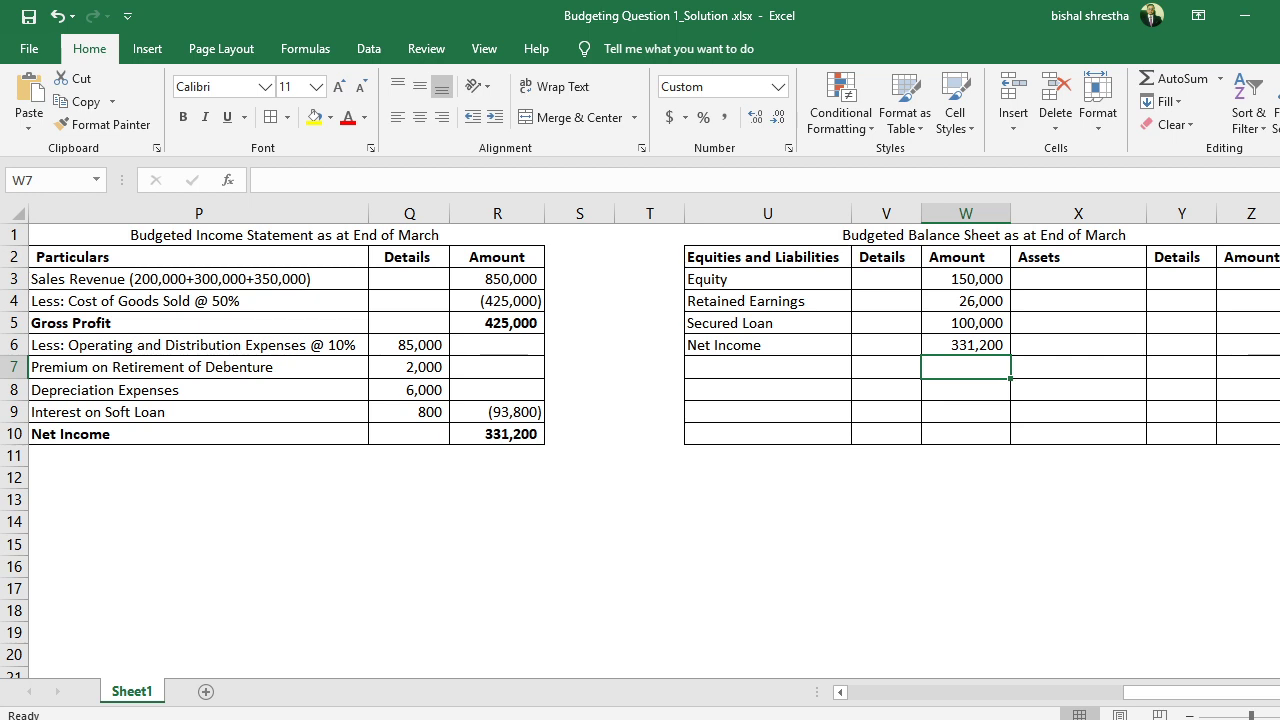
Examine the January to March loan principal adjustments in row 17 of the Cash Collection and Disbursement Budget.
left_click(836, 371)
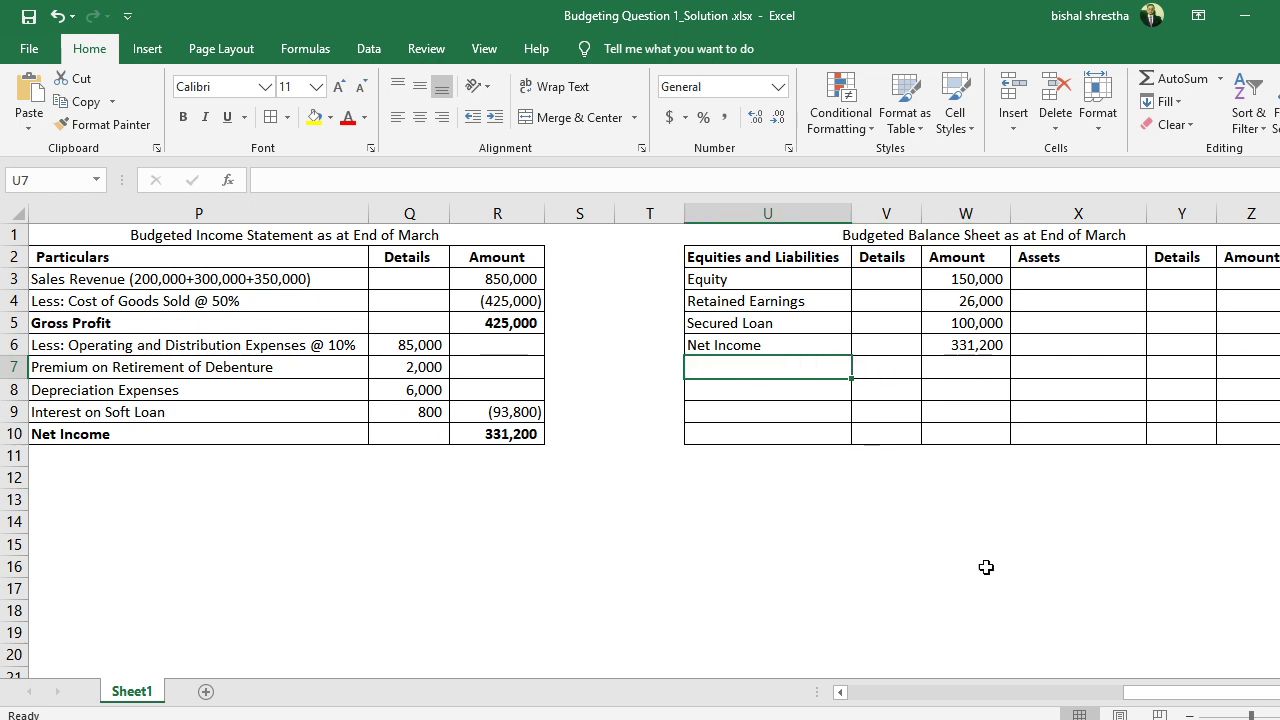
left_click(841, 692)
left_click(841, 692)
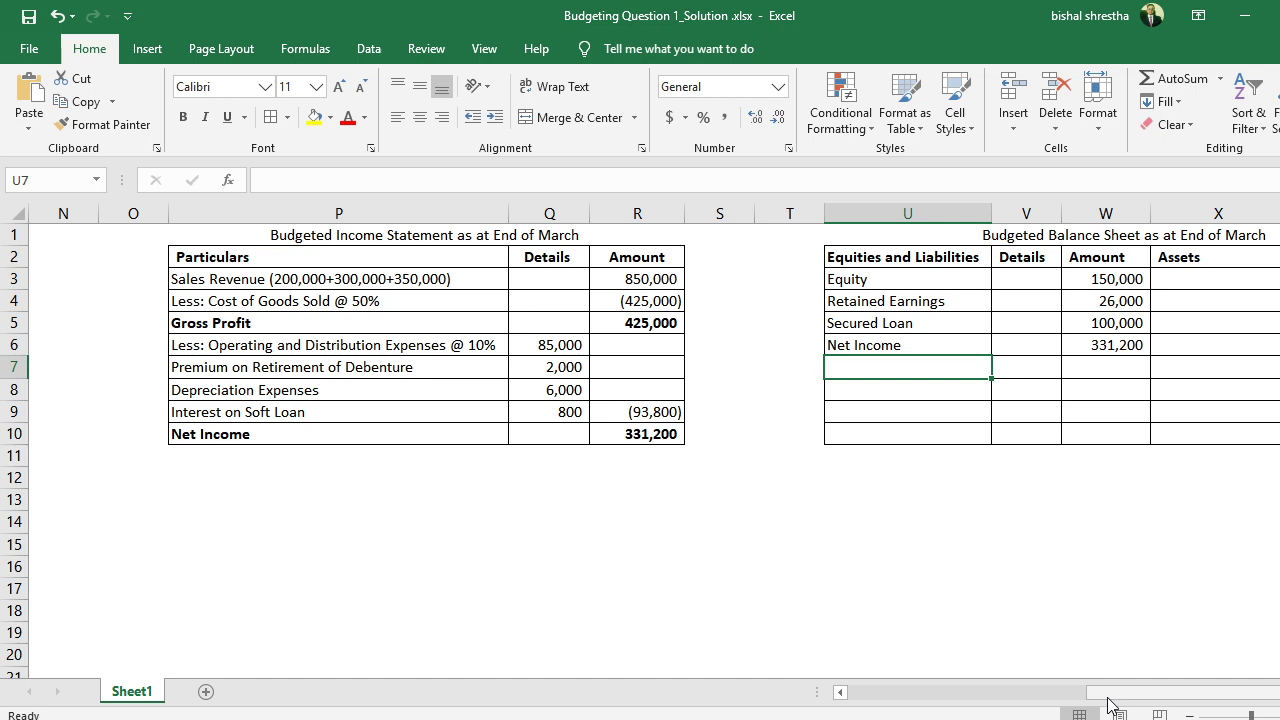
left_click_drag(1108, 705, 925, 718)
left_click(404, 590)
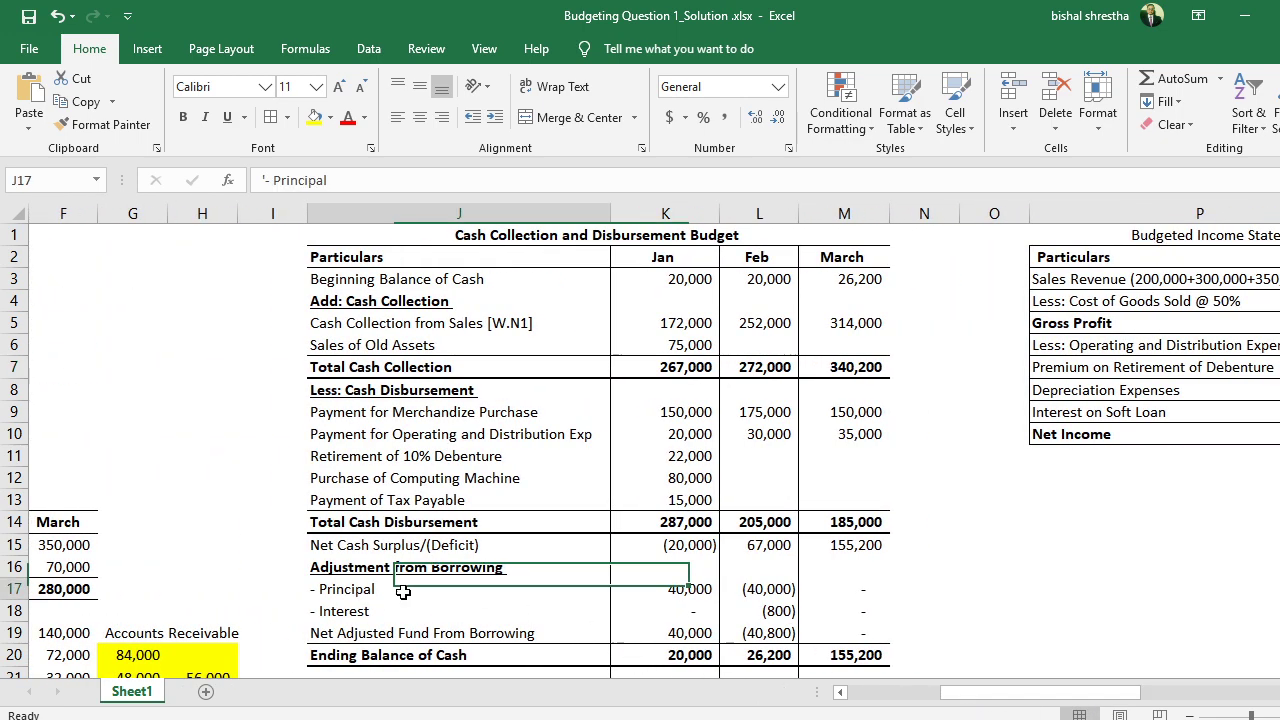
left_click_drag(573, 592, 860, 590)
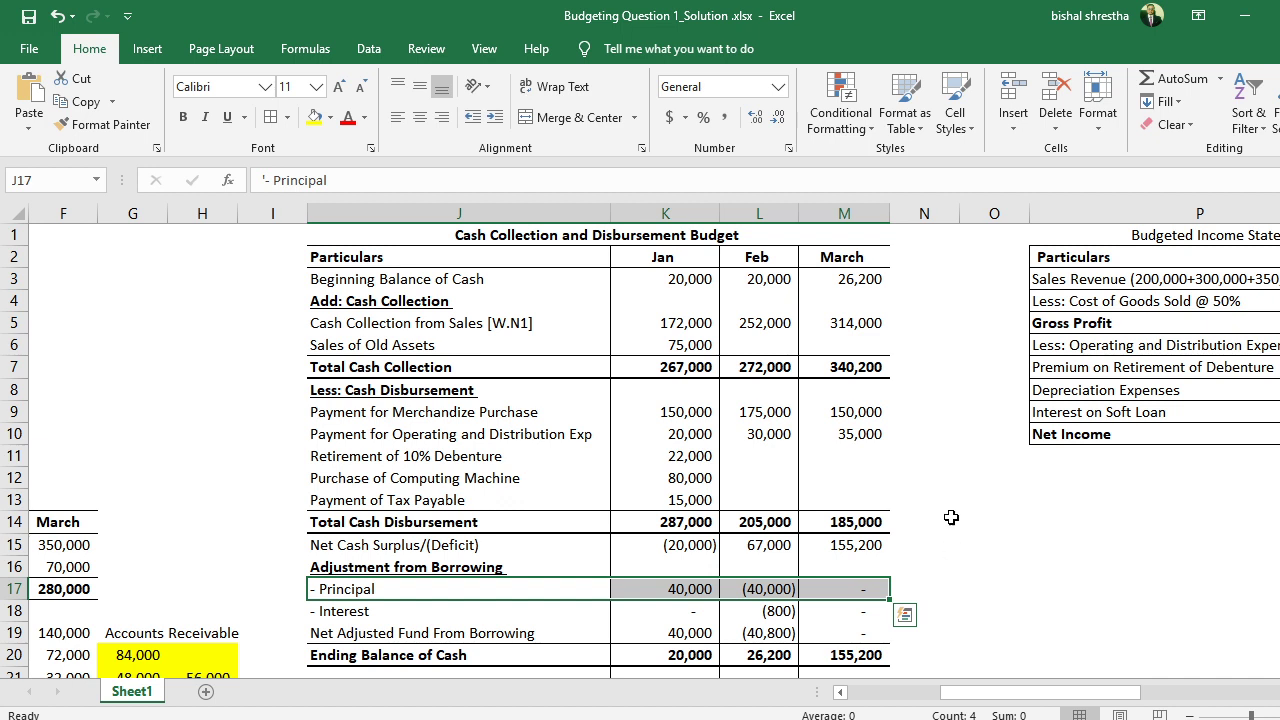
left_click(648, 258)
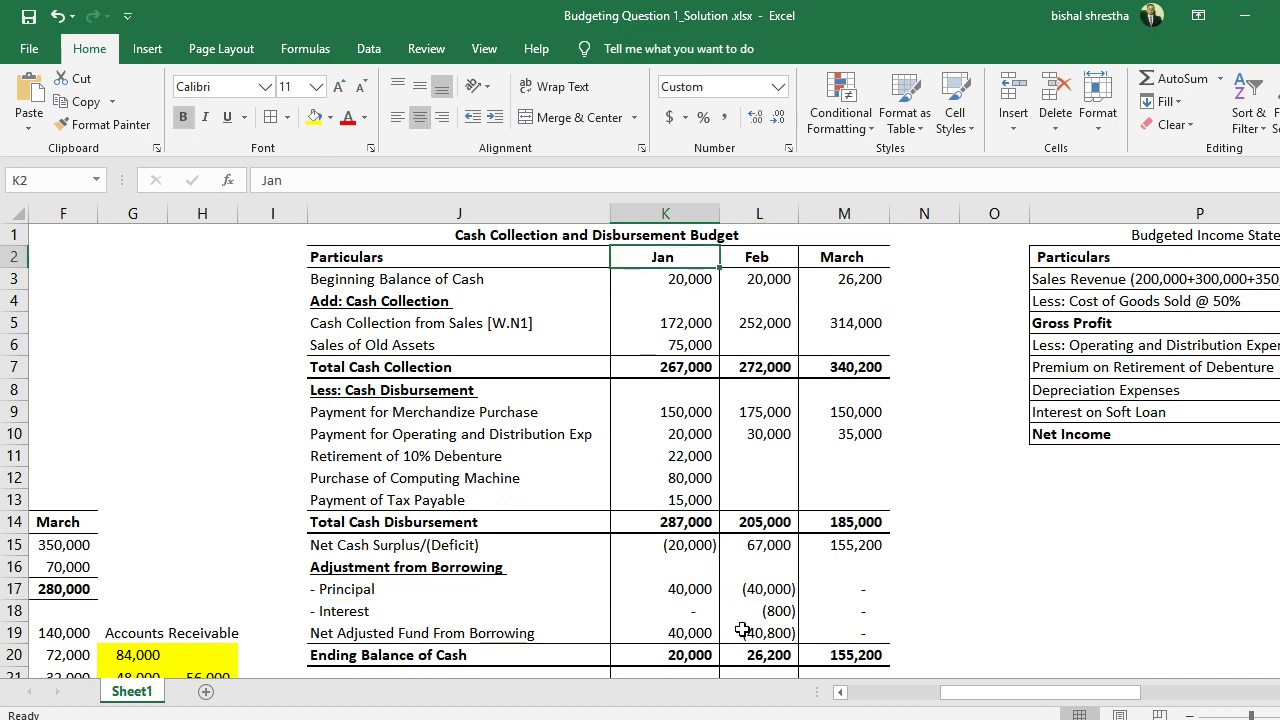
left_click(684, 590)
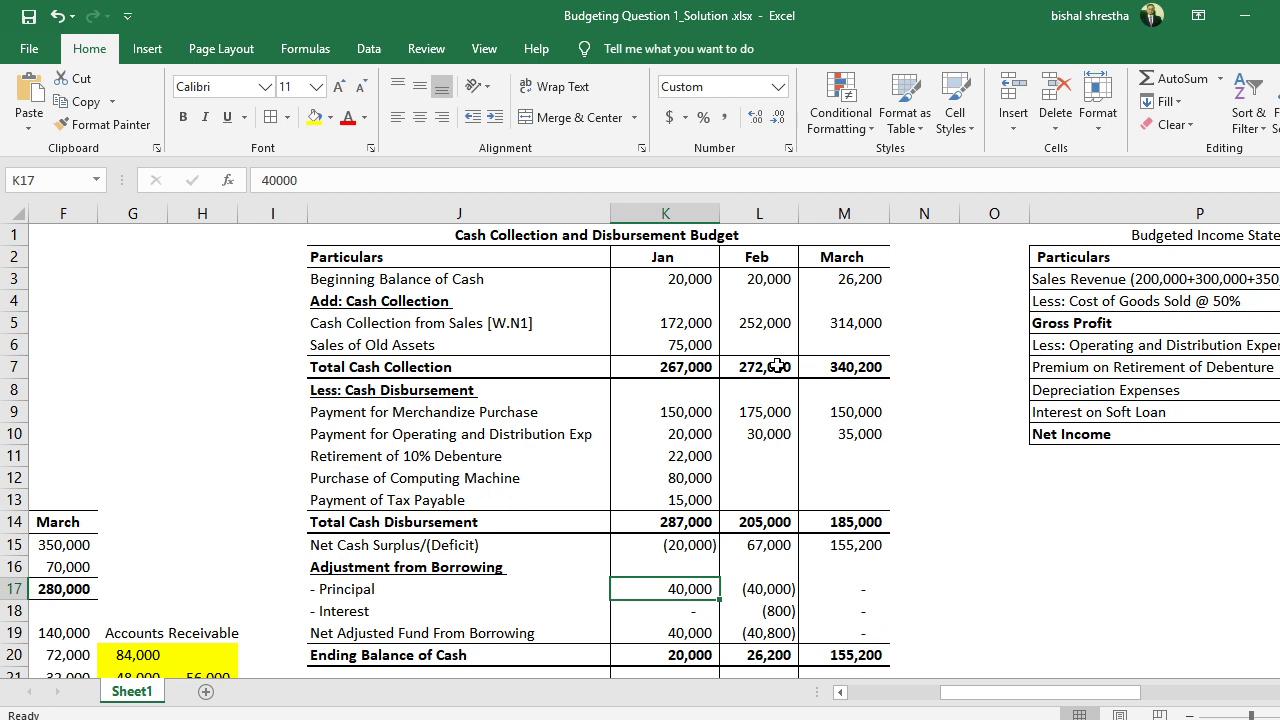
left_click(772, 257)
left_click(785, 524)
left_click(787, 586)
left_click_drag(684, 590, 756, 588)
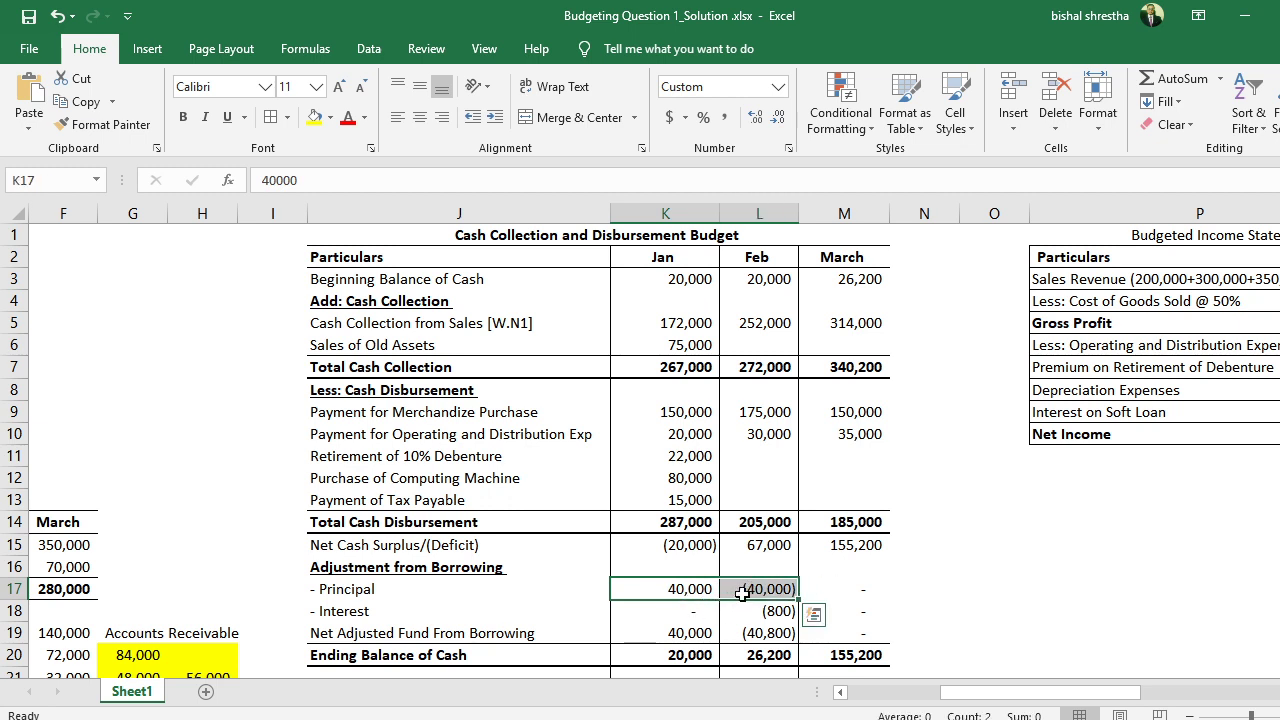
Enter "Outstanding Loan" in U7 of the balance sheet with an amount of 0 in W7.
left_click_drag(1021, 693, 1200, 706)
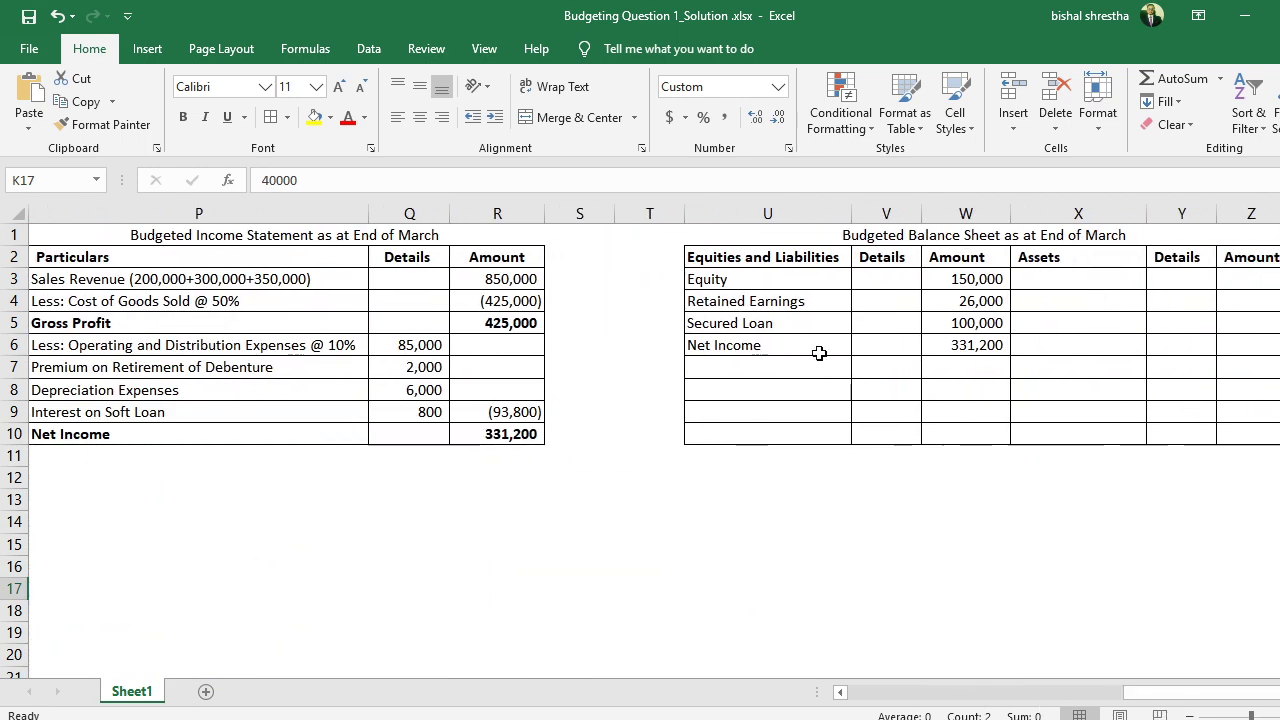
left_click(810, 364)
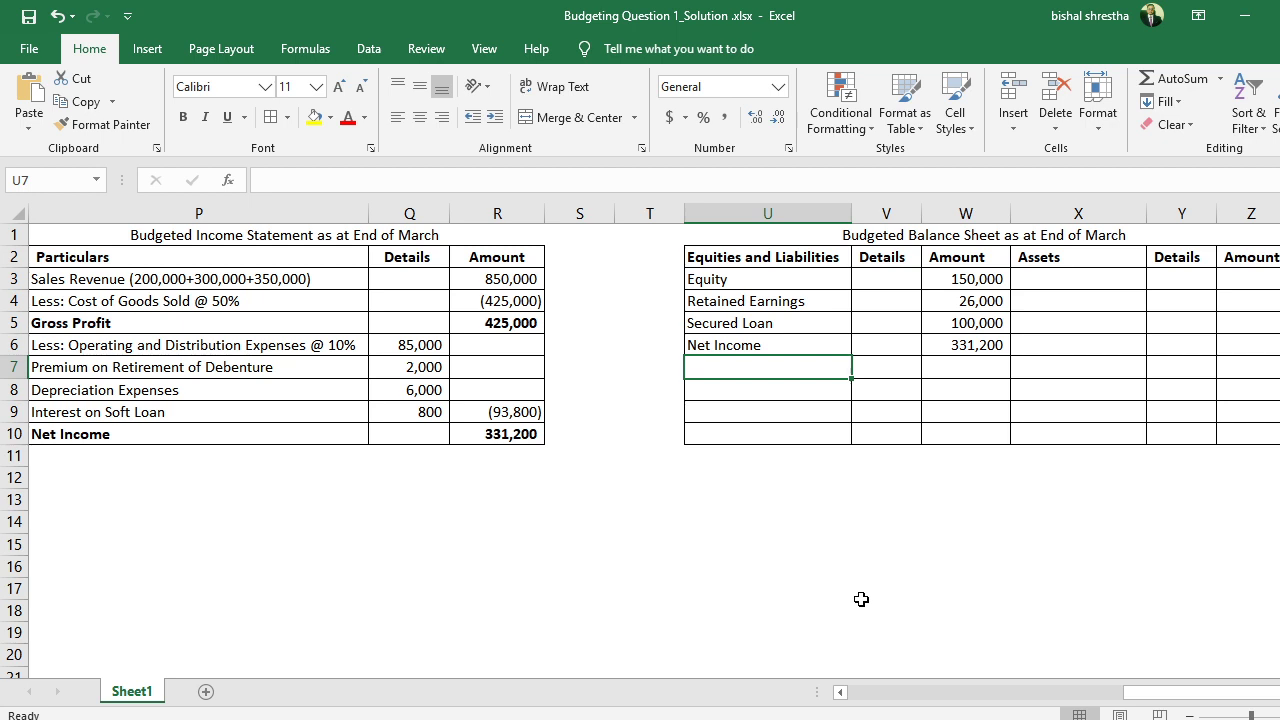
type("Outstanding Loan")
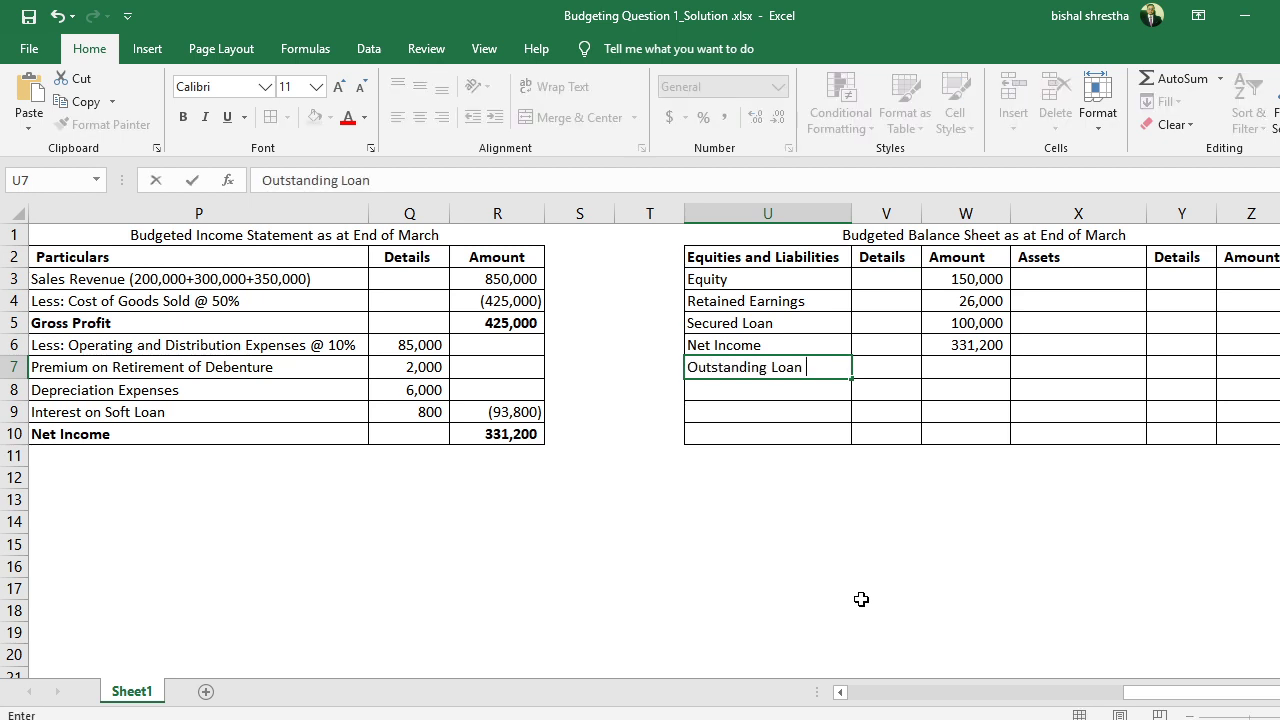
key("Return")
key("Up")
key("Right")
key("Right")
type("0")
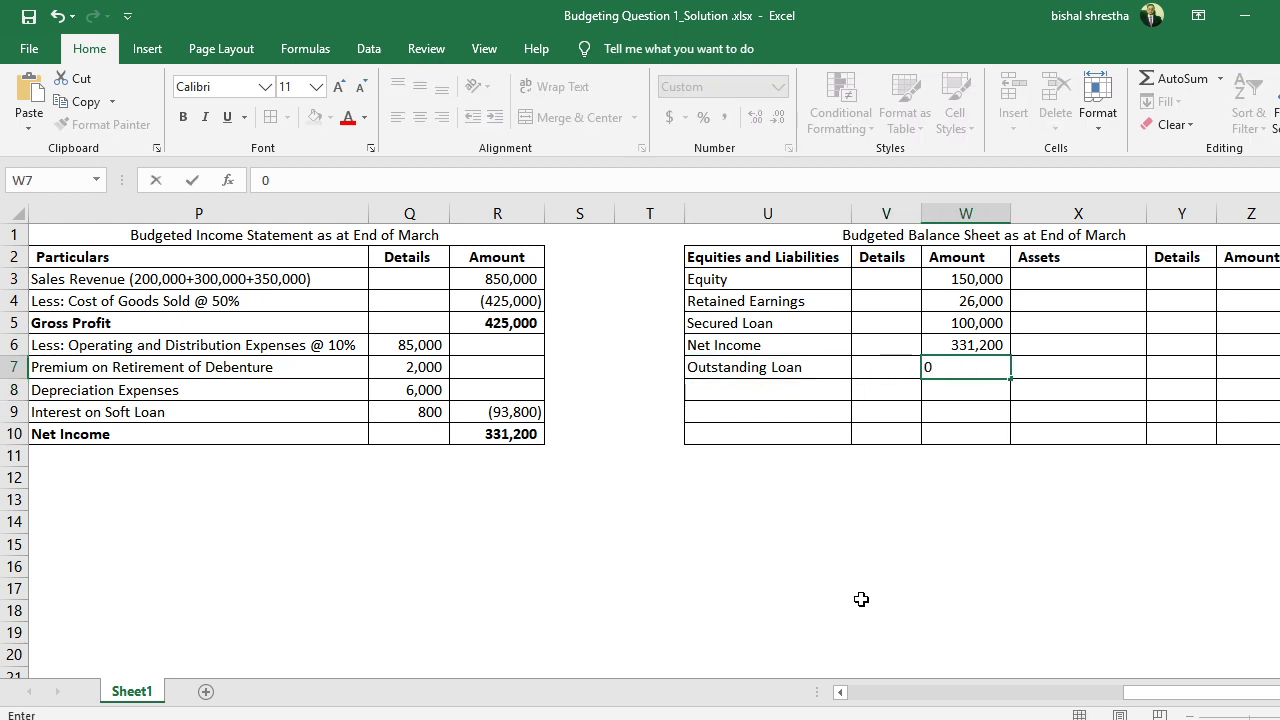
key("Return")
Enter "Outstanding Interest on Loan" in U8 and widen column U to fit the text.
key("Left")
key("Left")
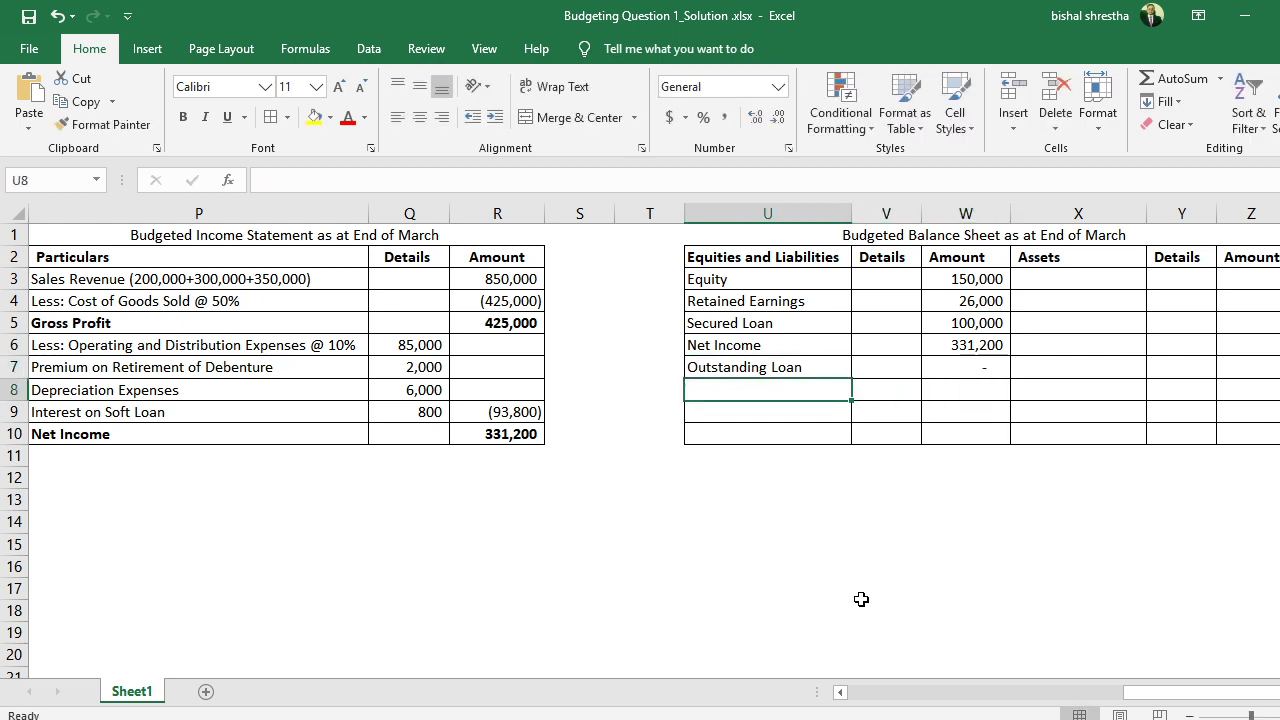
type("OU")
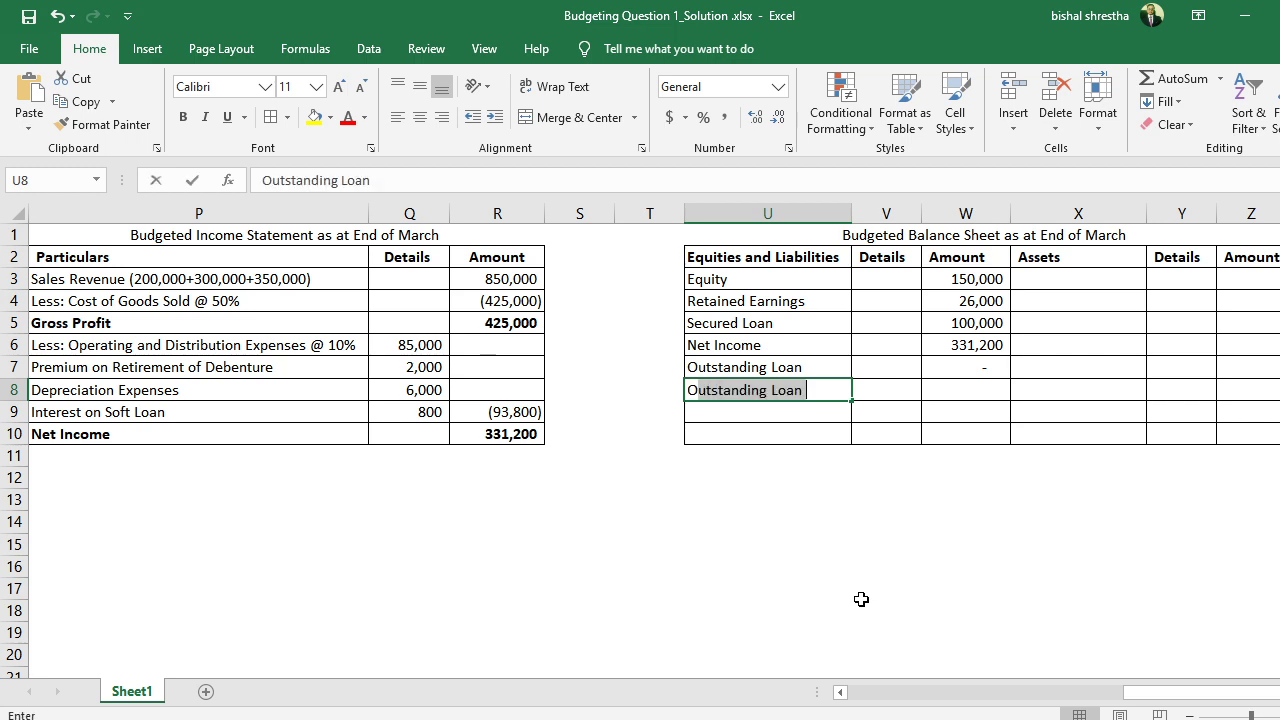
type("tstn")
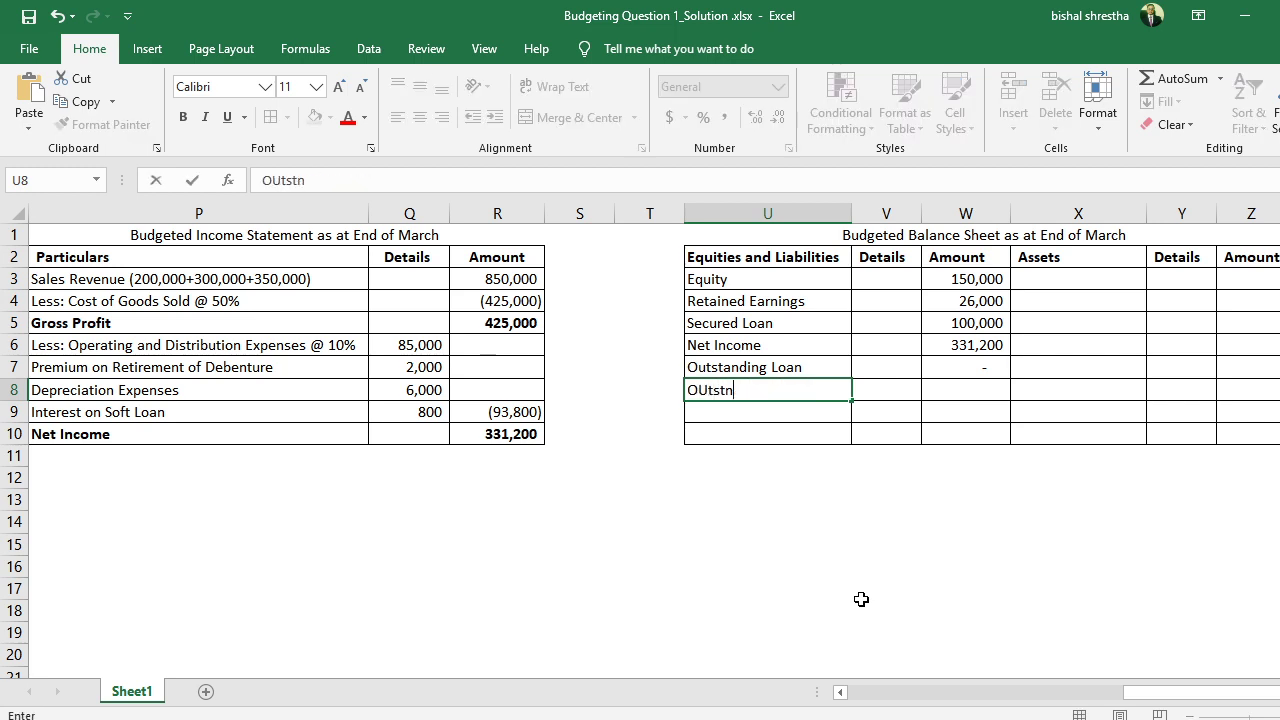
key("BackSpace")
key("BackSpace")
key("BackSpace")
key("BackSpace")
key("BackSpace")
type("utstanding L")
type("nterest on Loan")
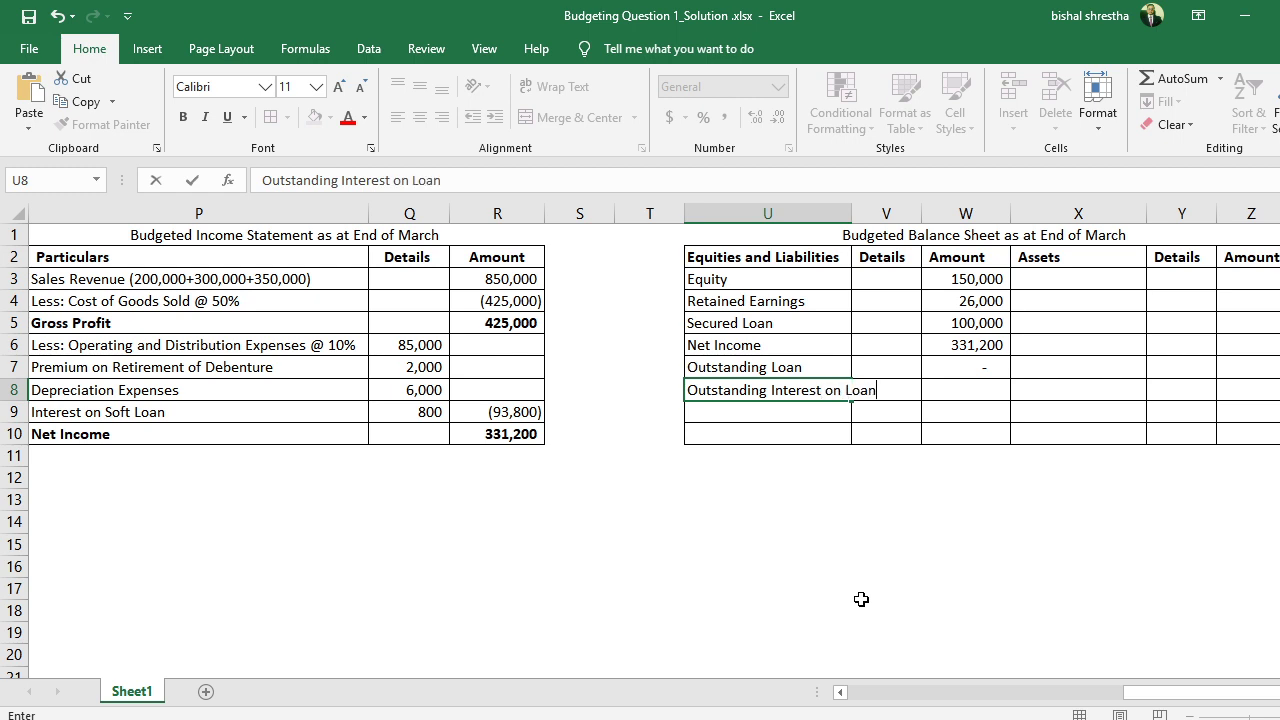
key("Return")
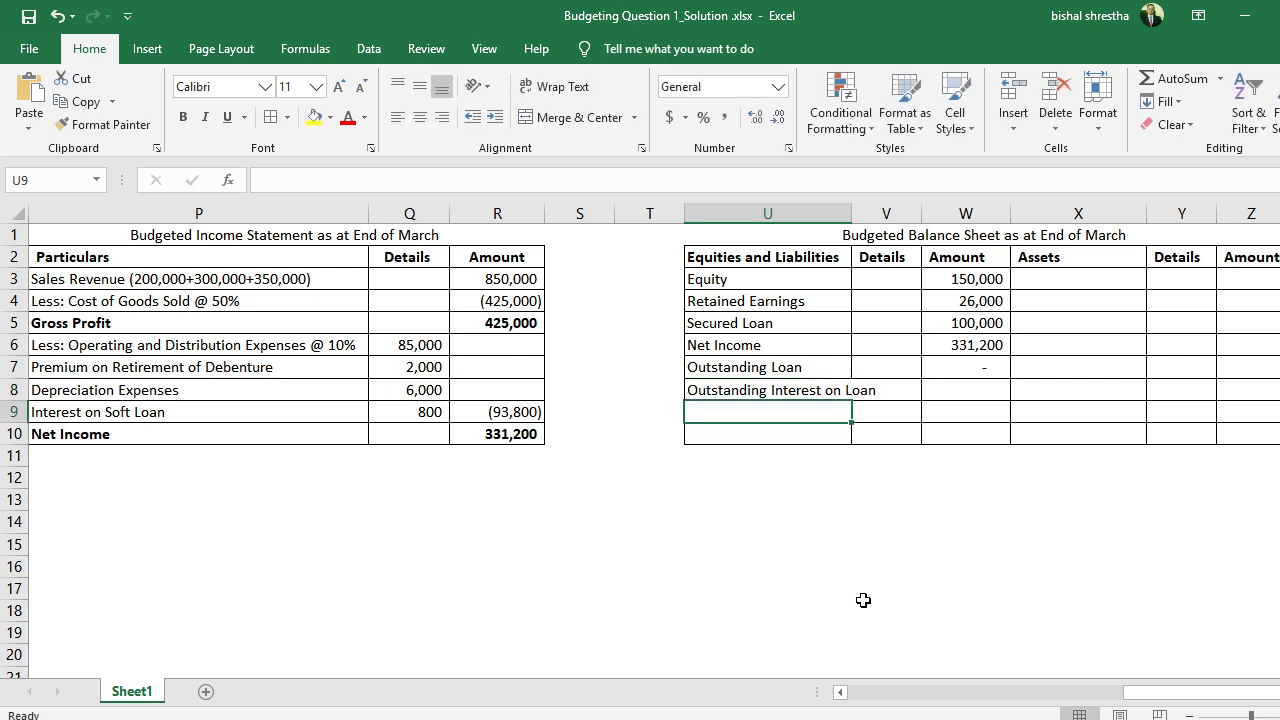
double_click(851, 207)
scroll(640, 400, "right", 2)
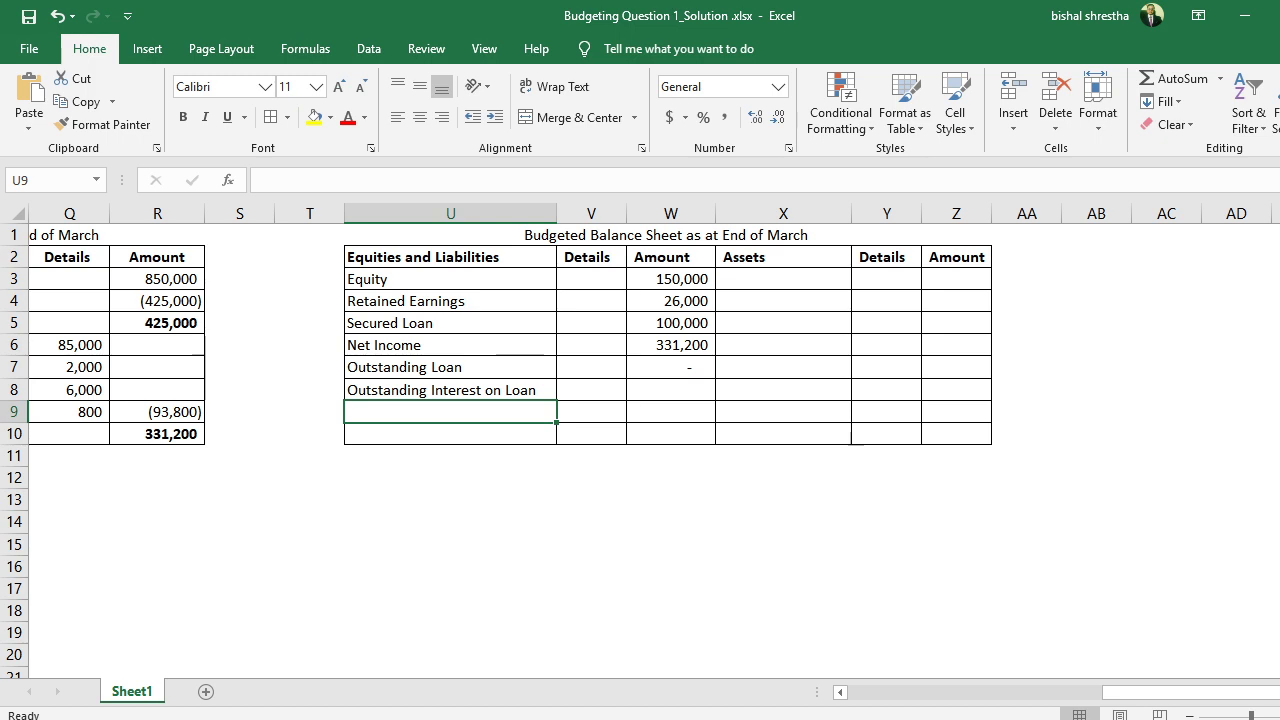
Enter 0 in W8 as the amount of Outstanding Interest on Loan.
left_click(524, 368)
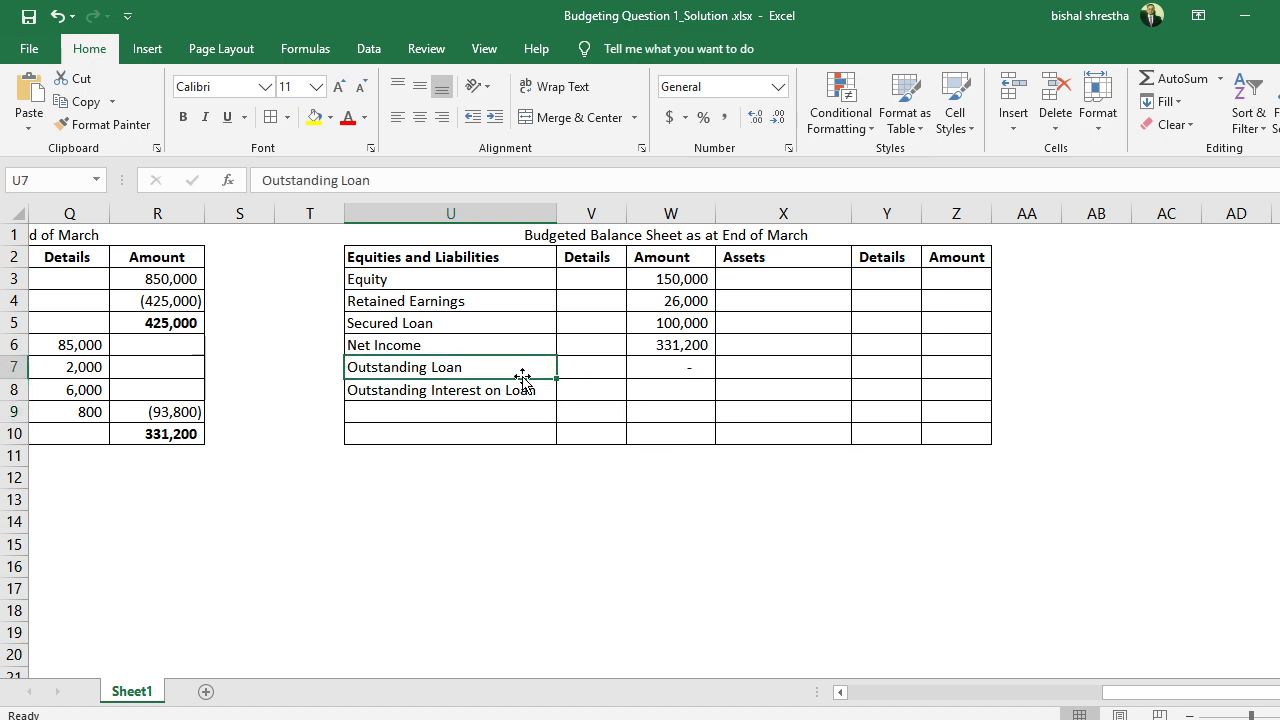
left_click(538, 393)
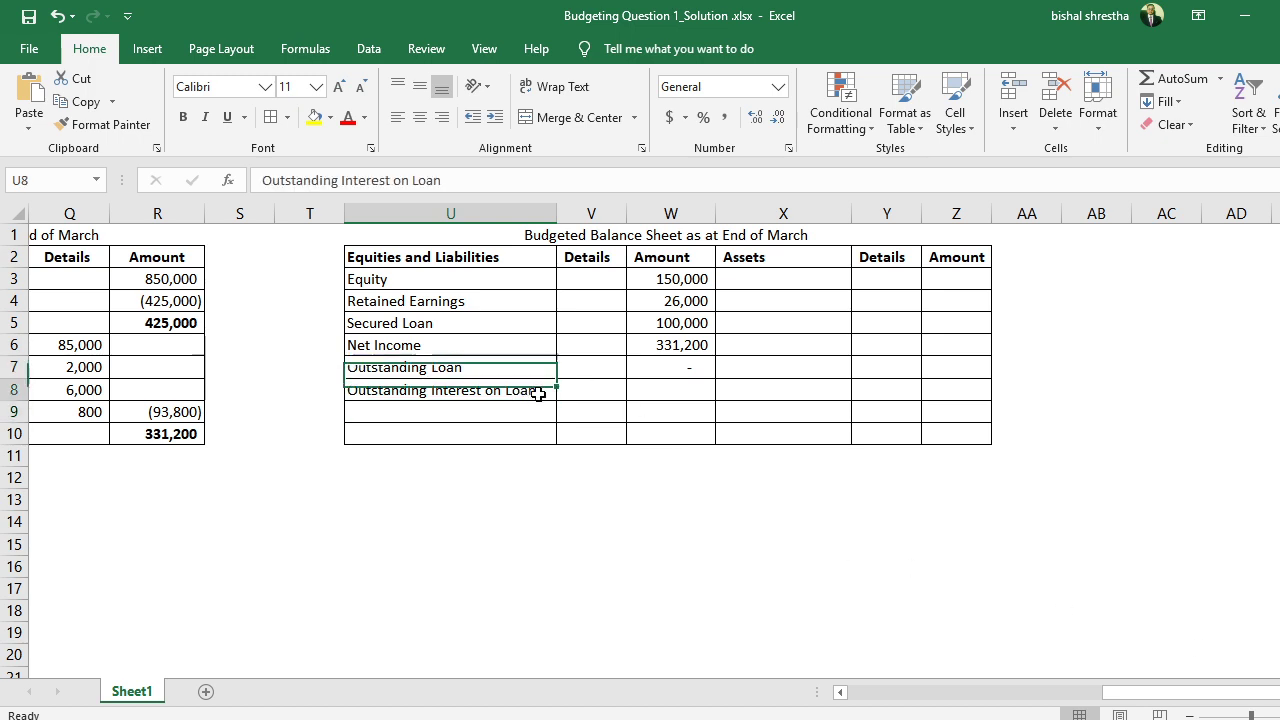
left_click(660, 391)
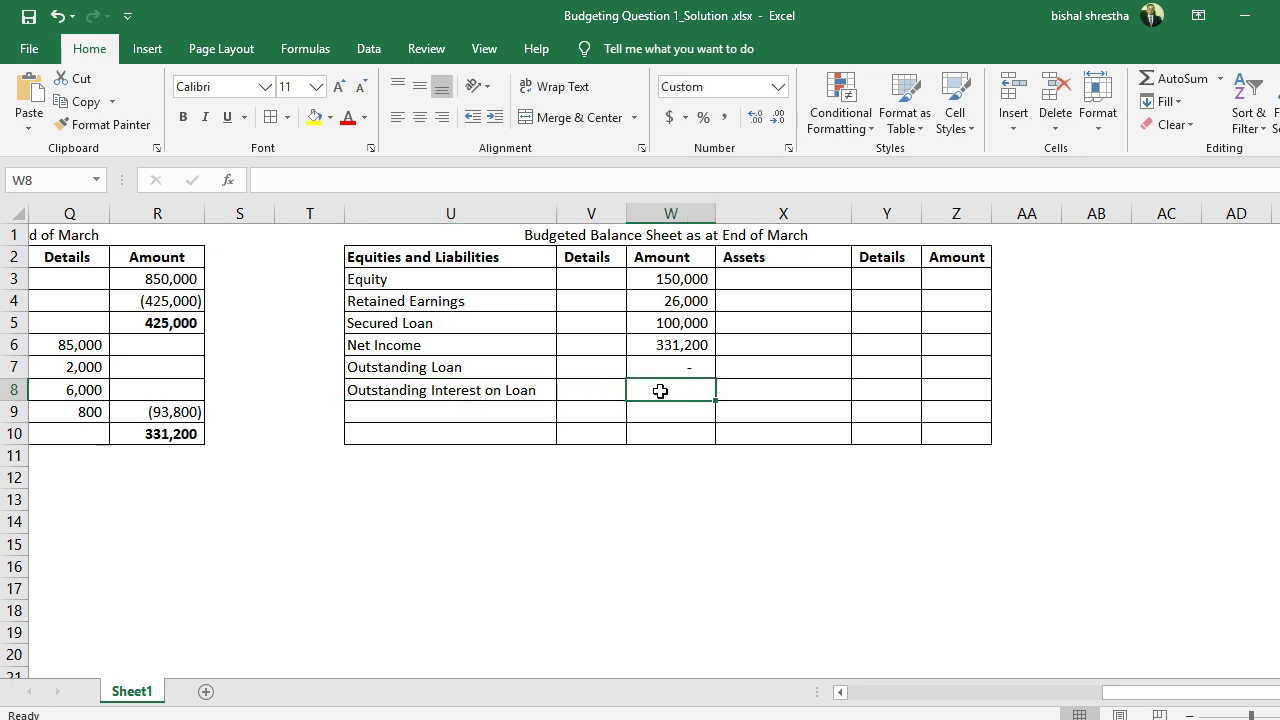
type("0")
key("Return")
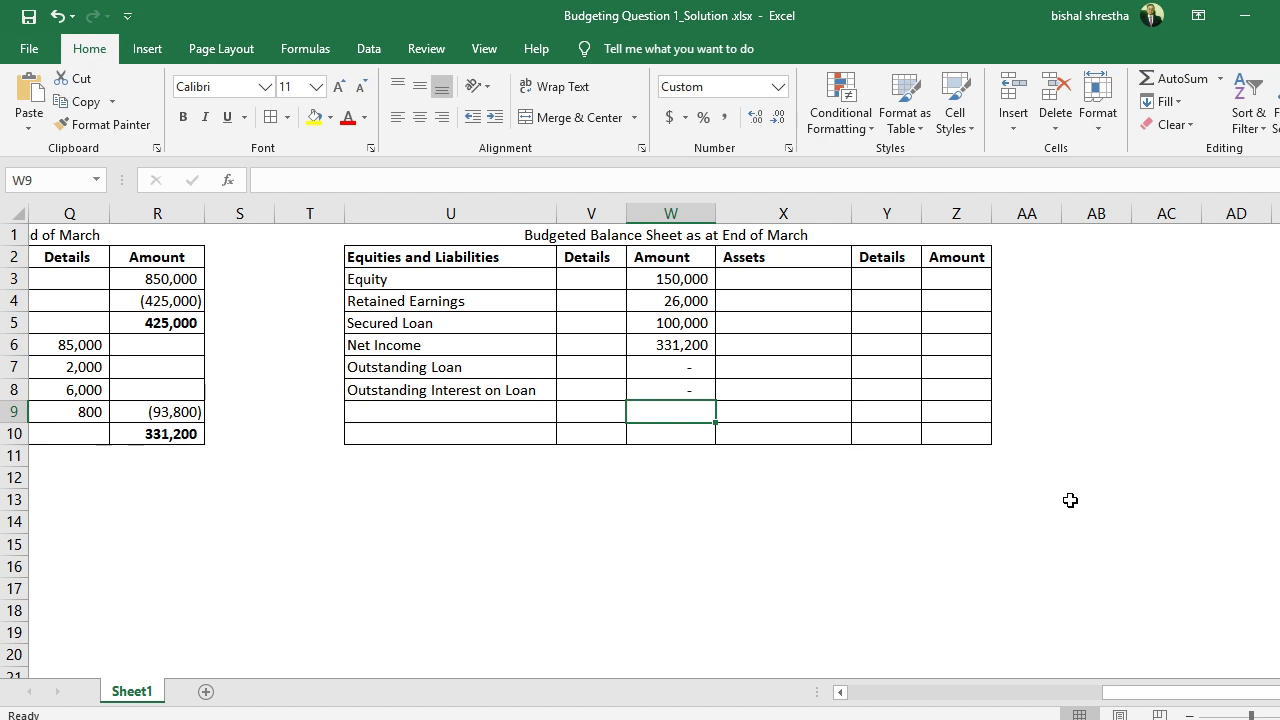
key("Up")
key("Up")
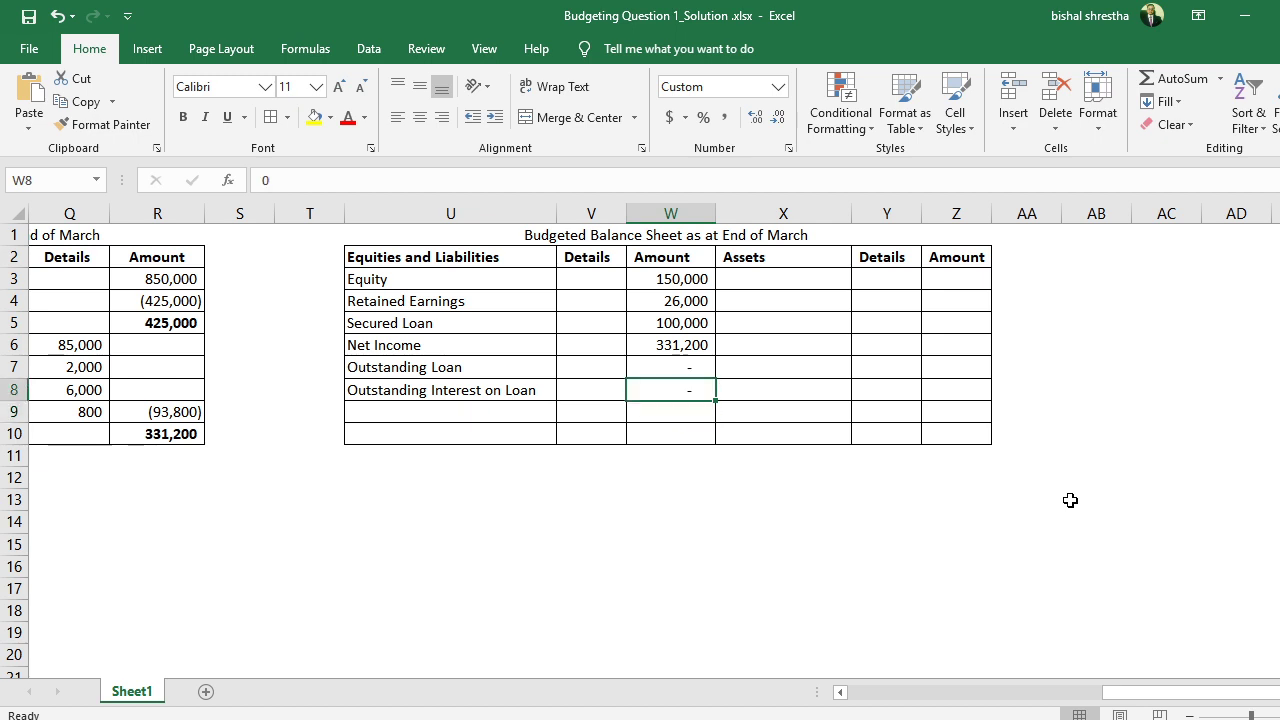
key("Down")
Check the assets in the question PDF, then enter "Merchandize Inventory" in X3 of the Excel balance sheet and fit column X to it.
key("alt+Tab")
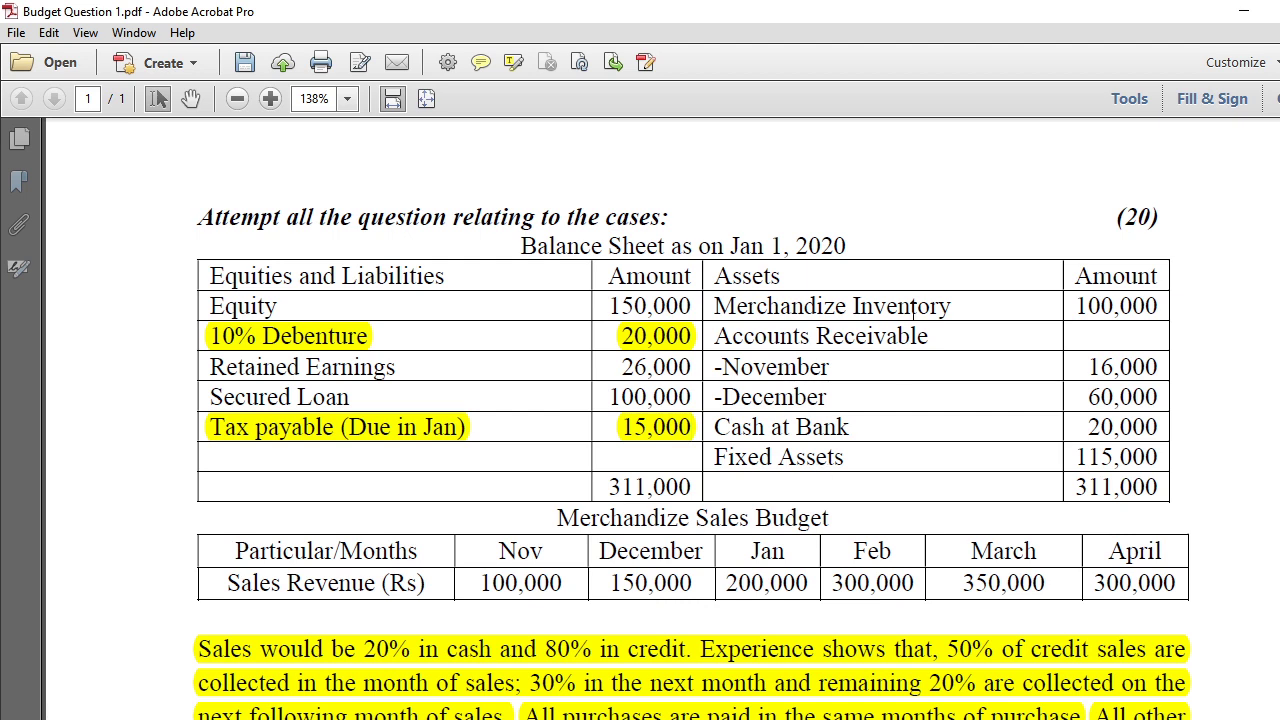
key("alt+Tab")
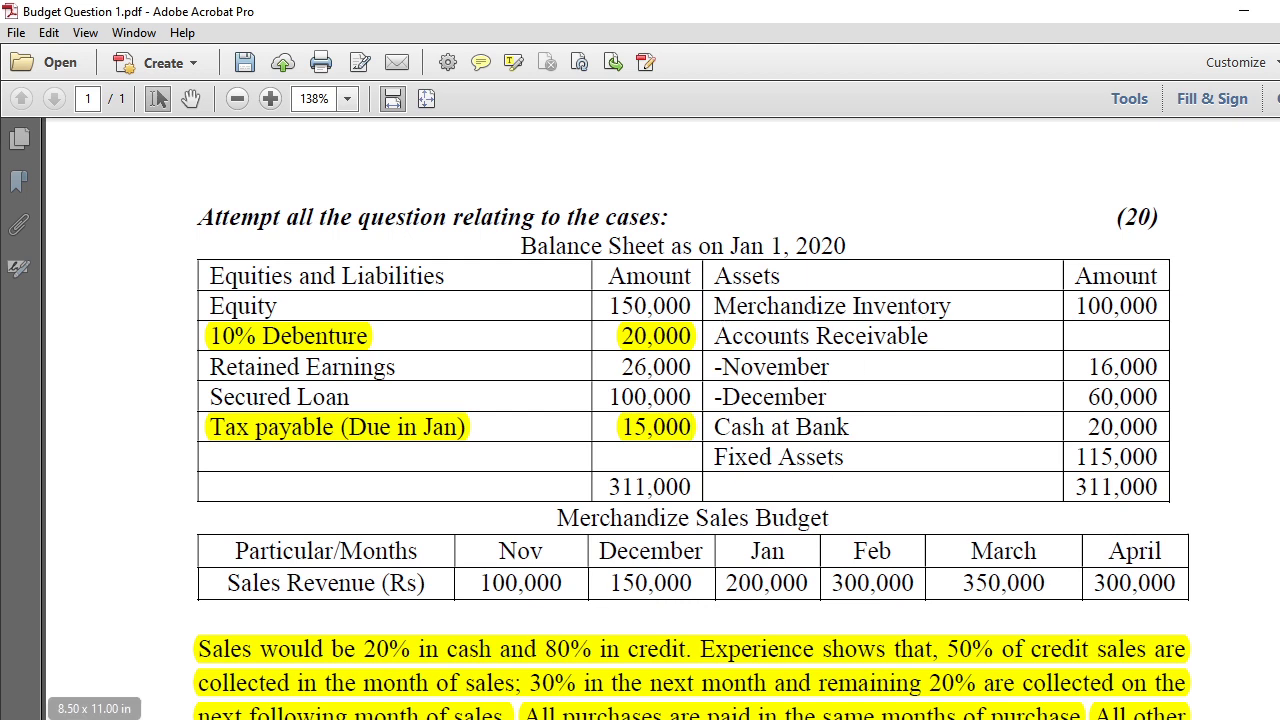
left_click(740, 279)
type("Mer")
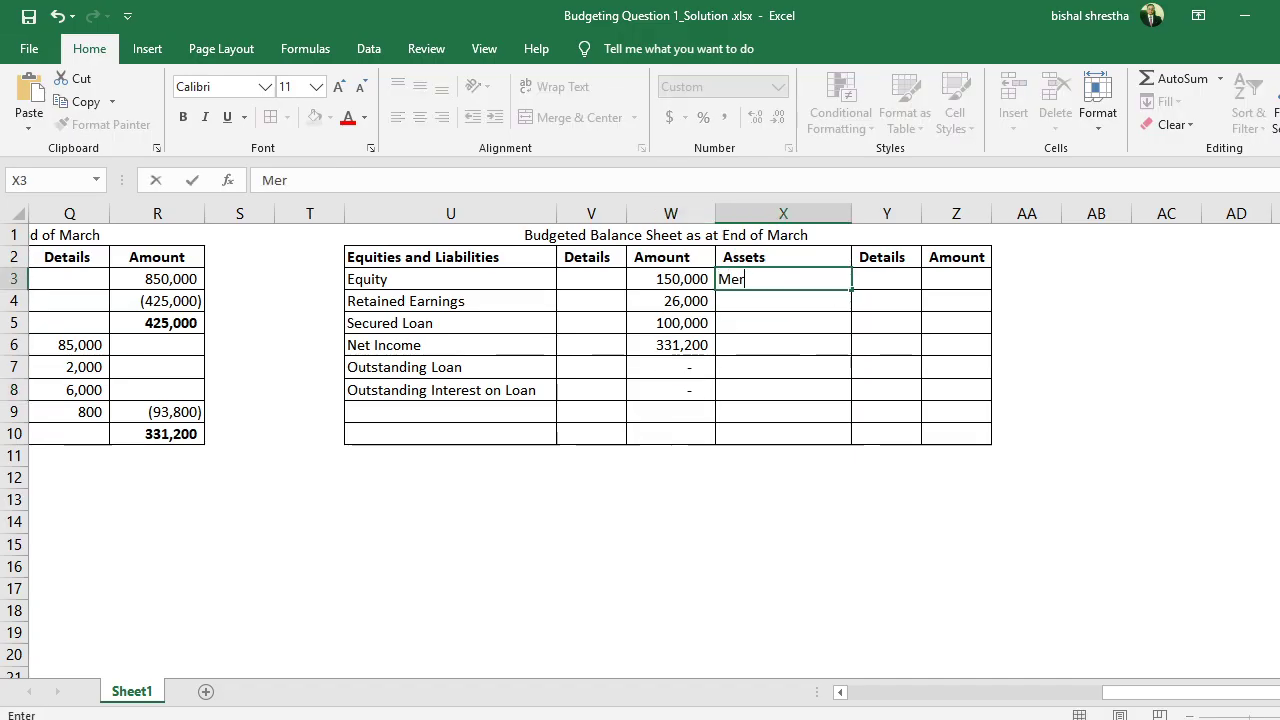
type("chandize Inventory")
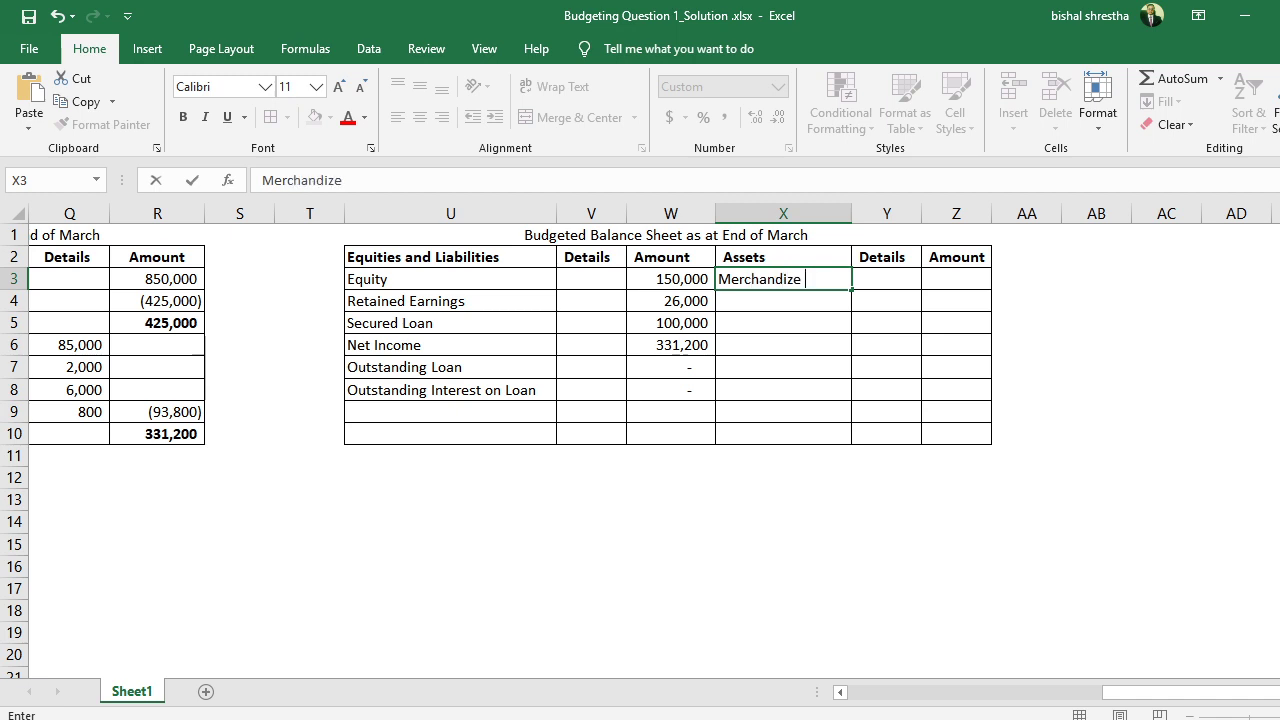
key("Return")
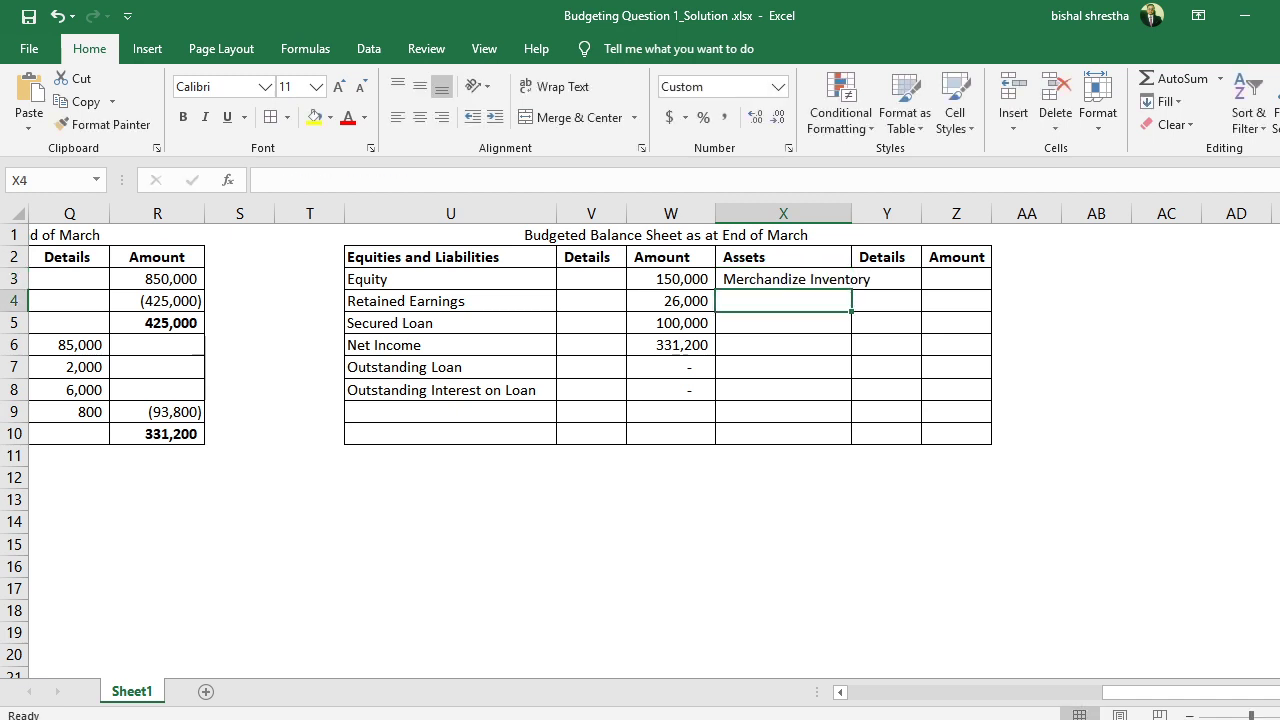
double_click(852, 207)
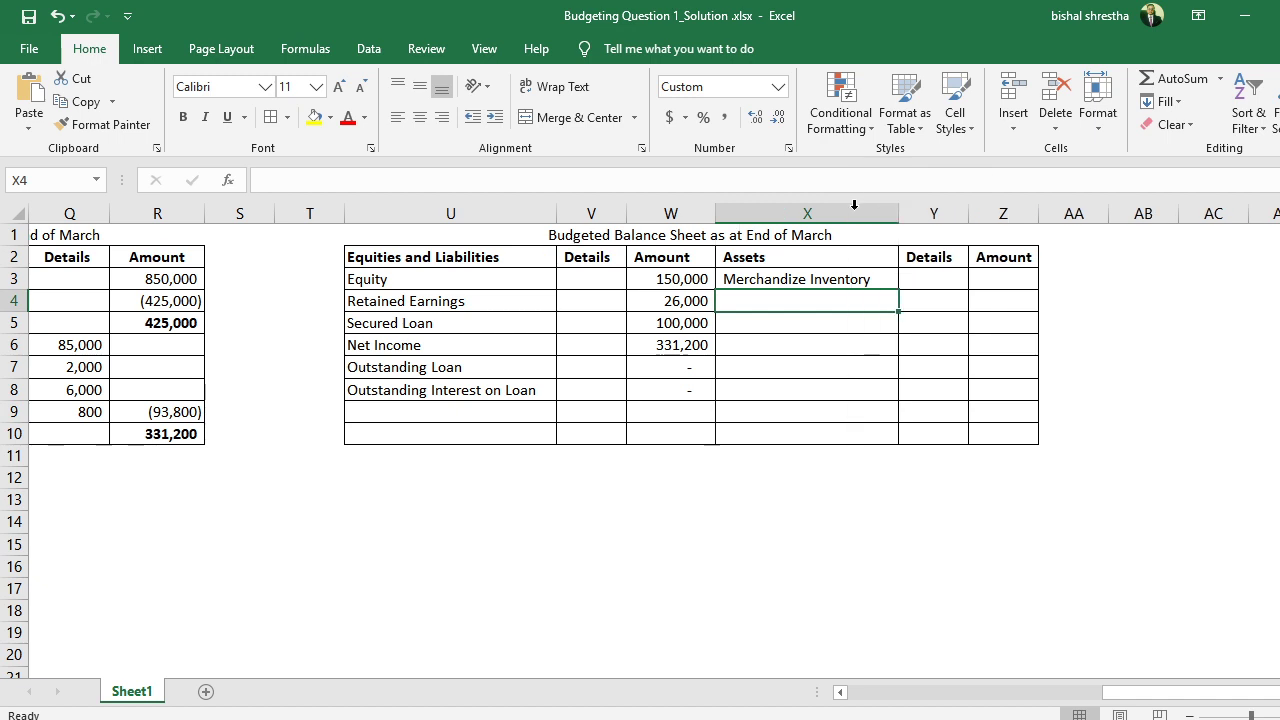
left_click(878, 274)
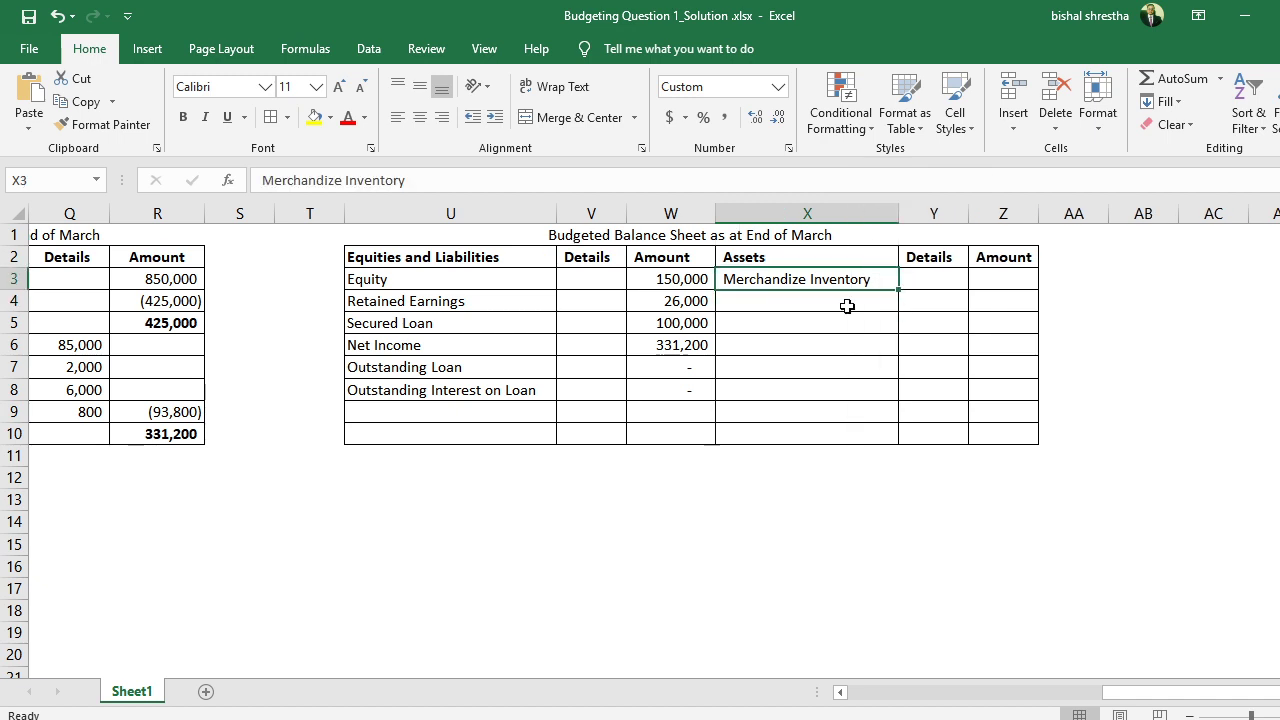
left_click(810, 232)
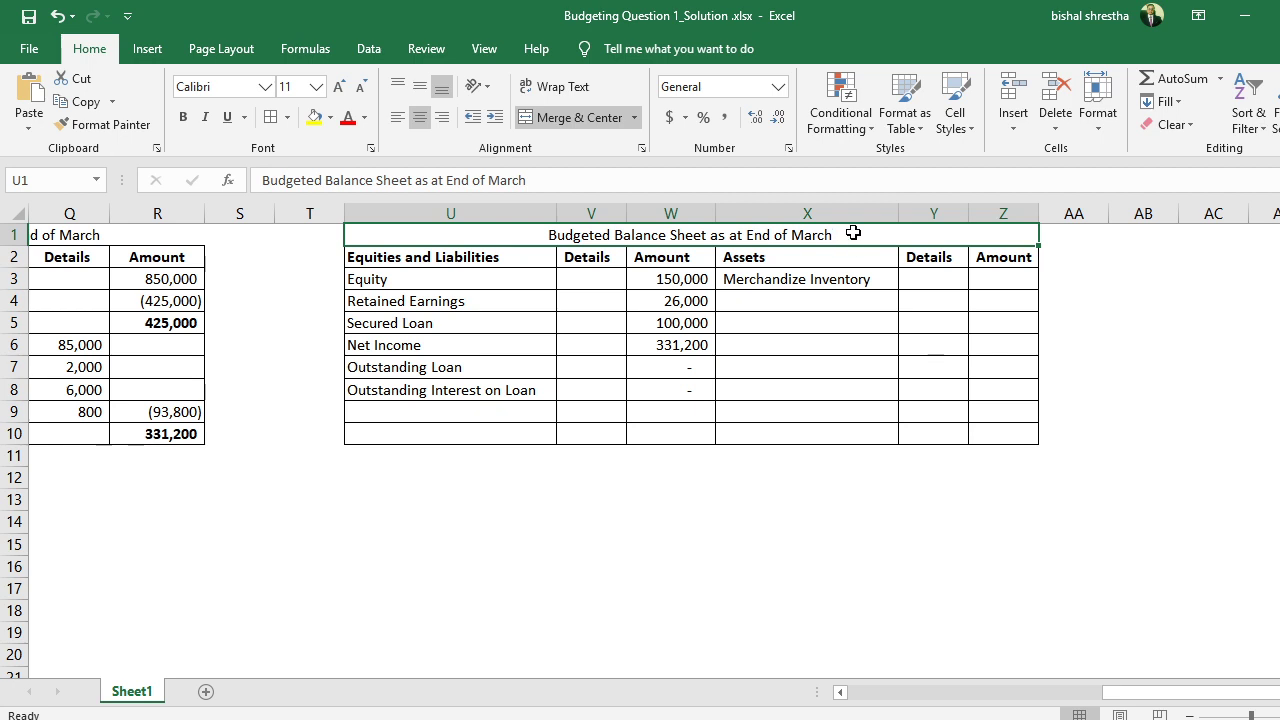
left_click(856, 277)
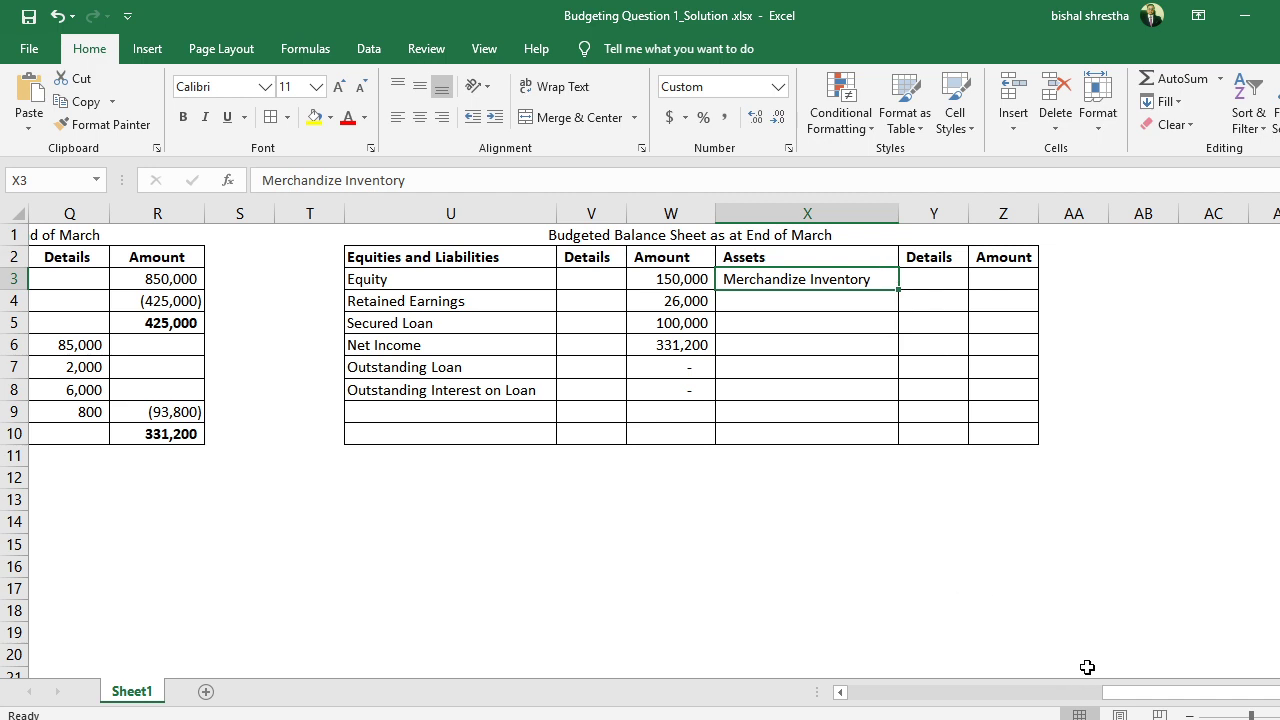
Find March's closing stock of merchandize inventory in the Merchandize Purchase Budget and colour the figure in D7 red.
left_click_drag(1108, 697, 775, 702)
left_click(206, 254)
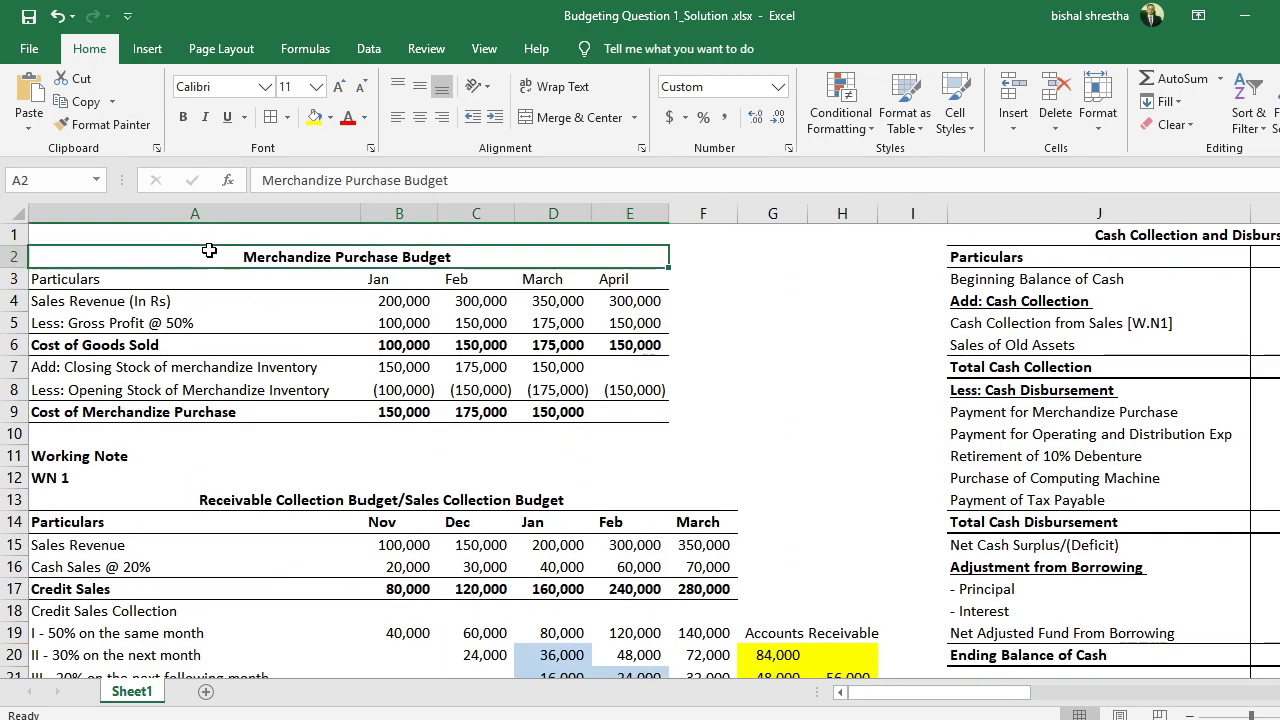
left_click(573, 289)
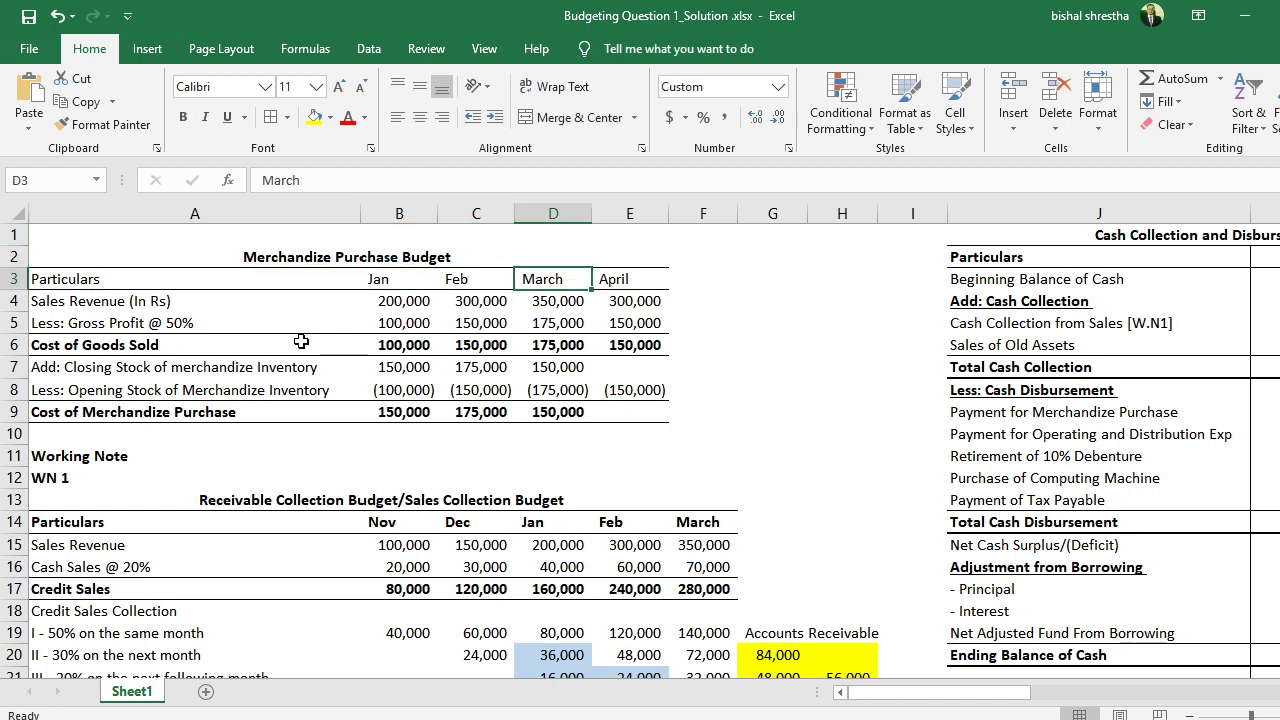
left_click(180, 370)
left_click(540, 370)
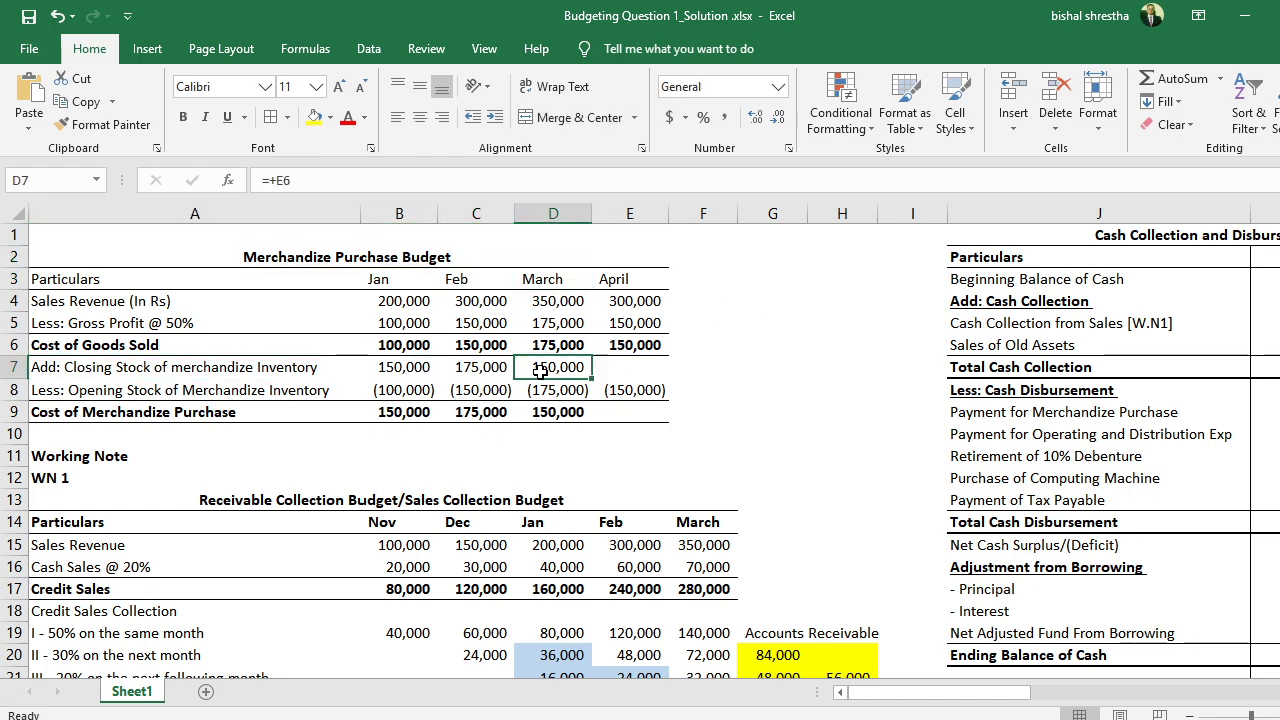
left_click_drag(551, 300, 558, 368)
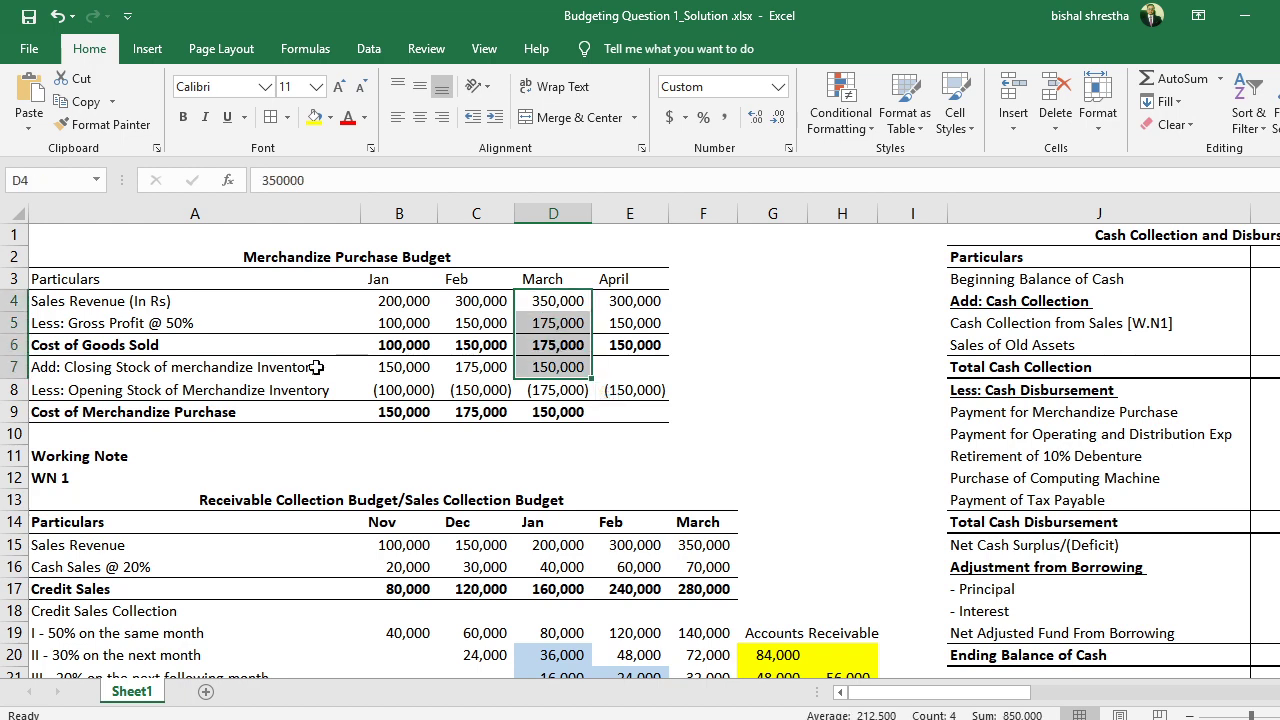
left_click_drag(226, 372, 540, 371)
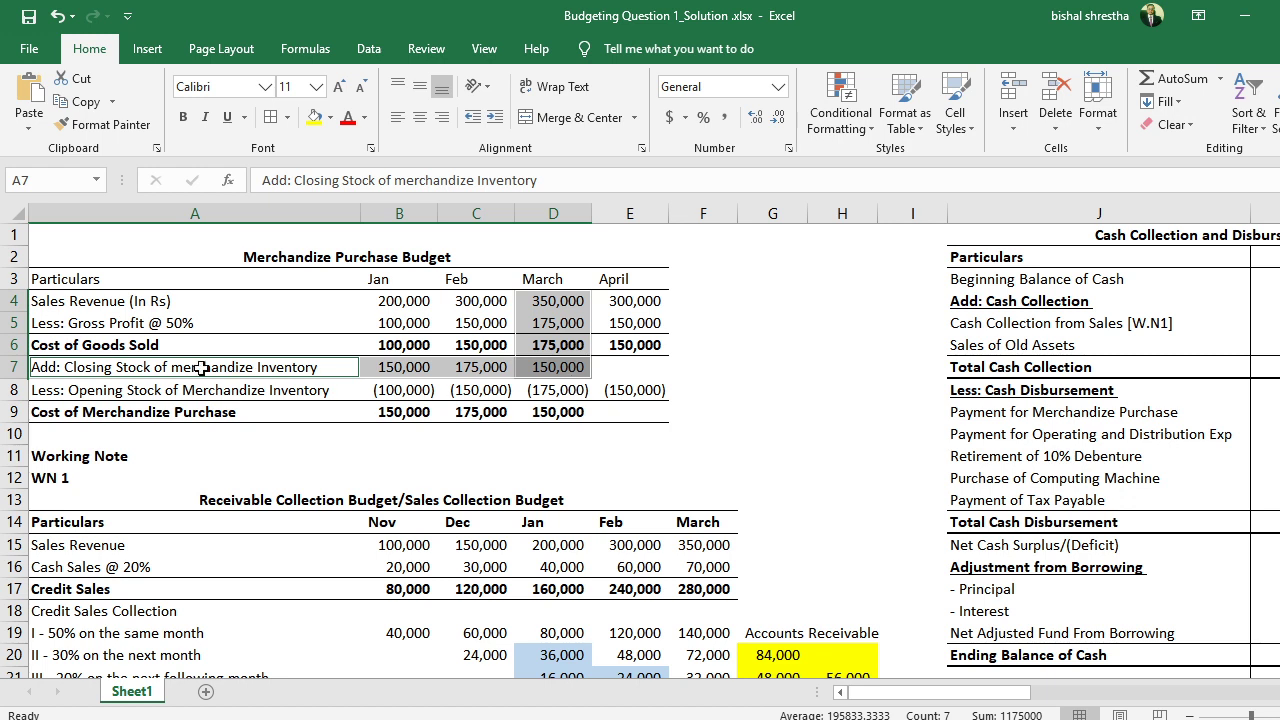
left_click(545, 372)
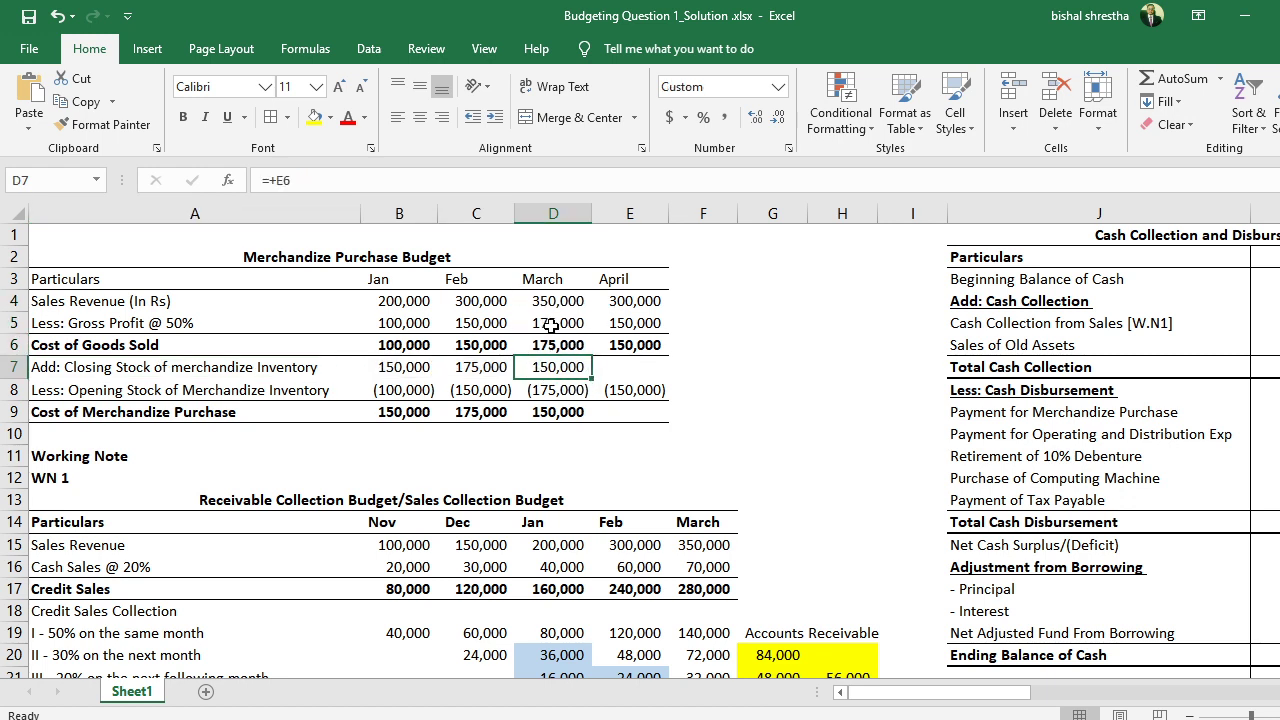
left_click(348, 118)
Recheck March's closing stock in the Merchandize Purchase Budget and enter 150000 in Z3 as the Merchandize Inventory amount.
left_click(393, 260)
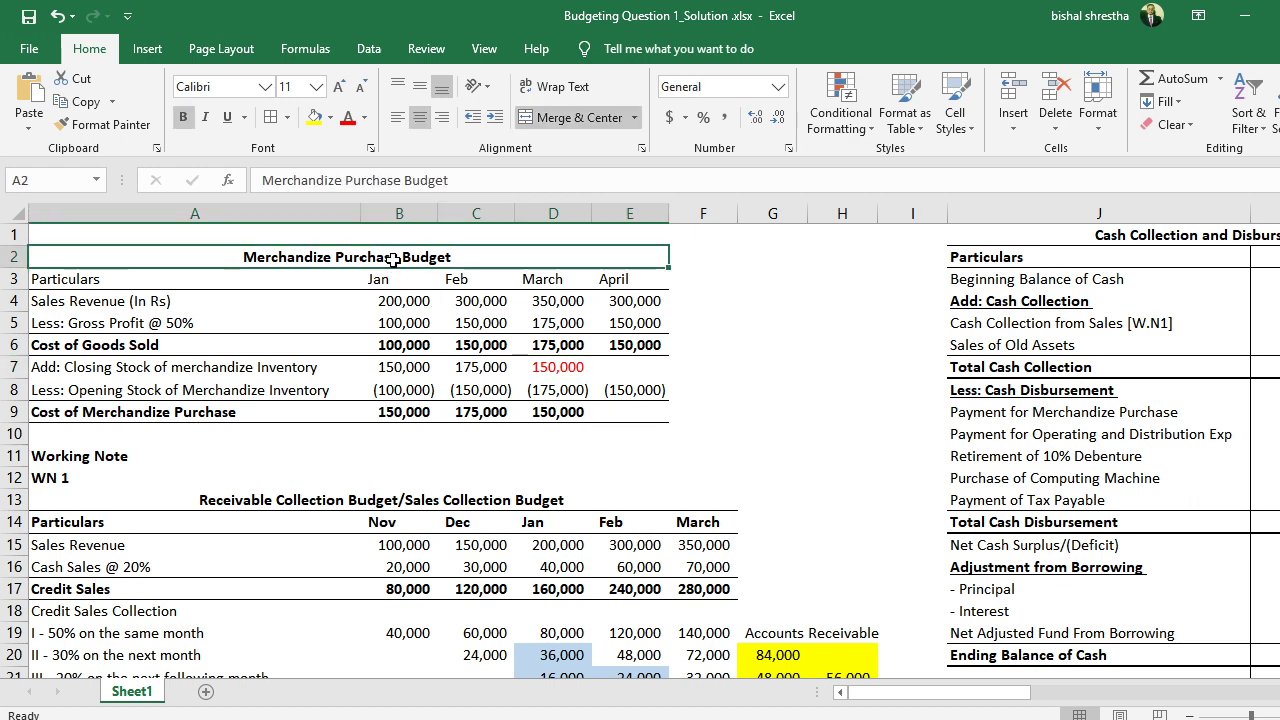
left_click(555, 281)
left_click(196, 366)
left_click(572, 372)
left_click_drag(1028, 692, 1276, 699)
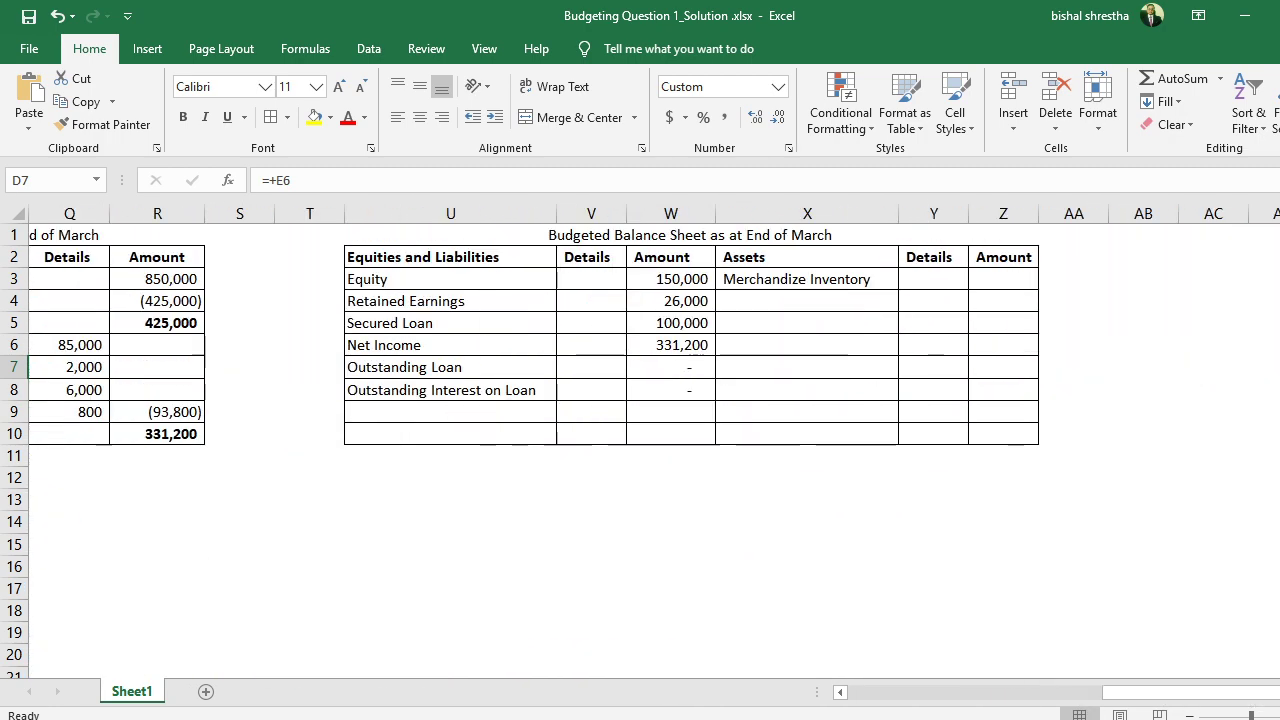
left_click(988, 283)
type("150000")
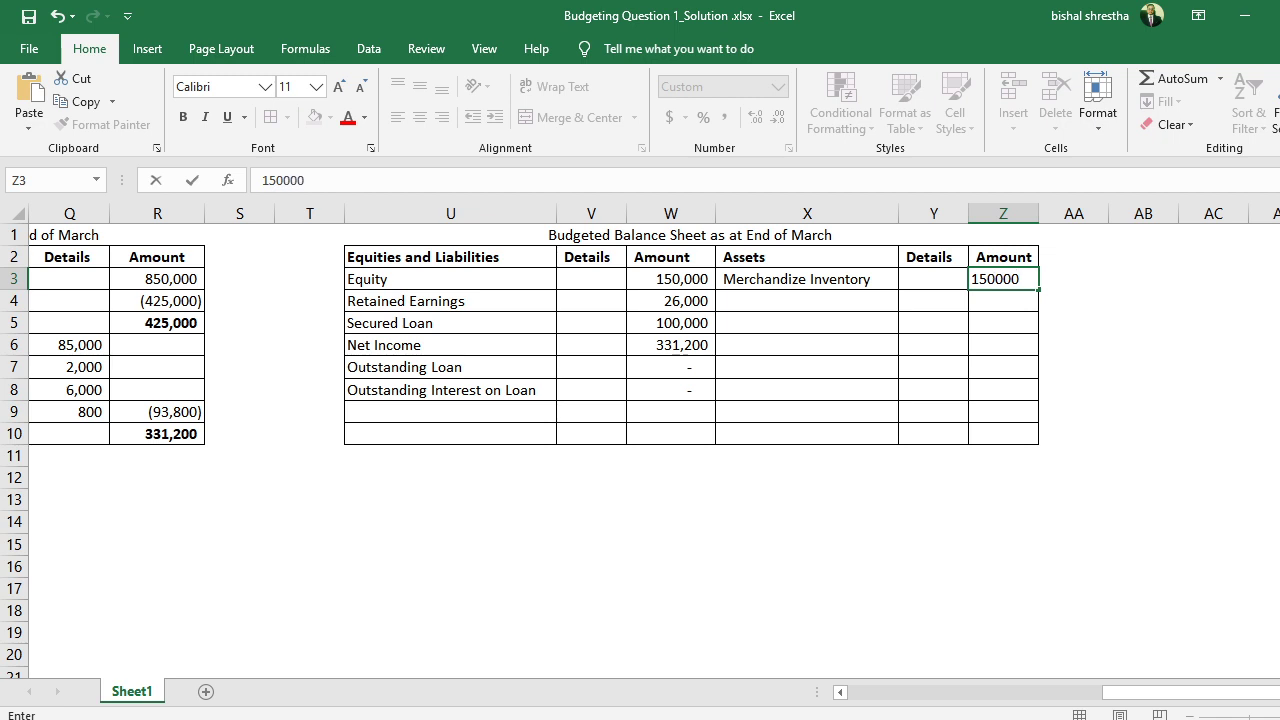
key("Return")
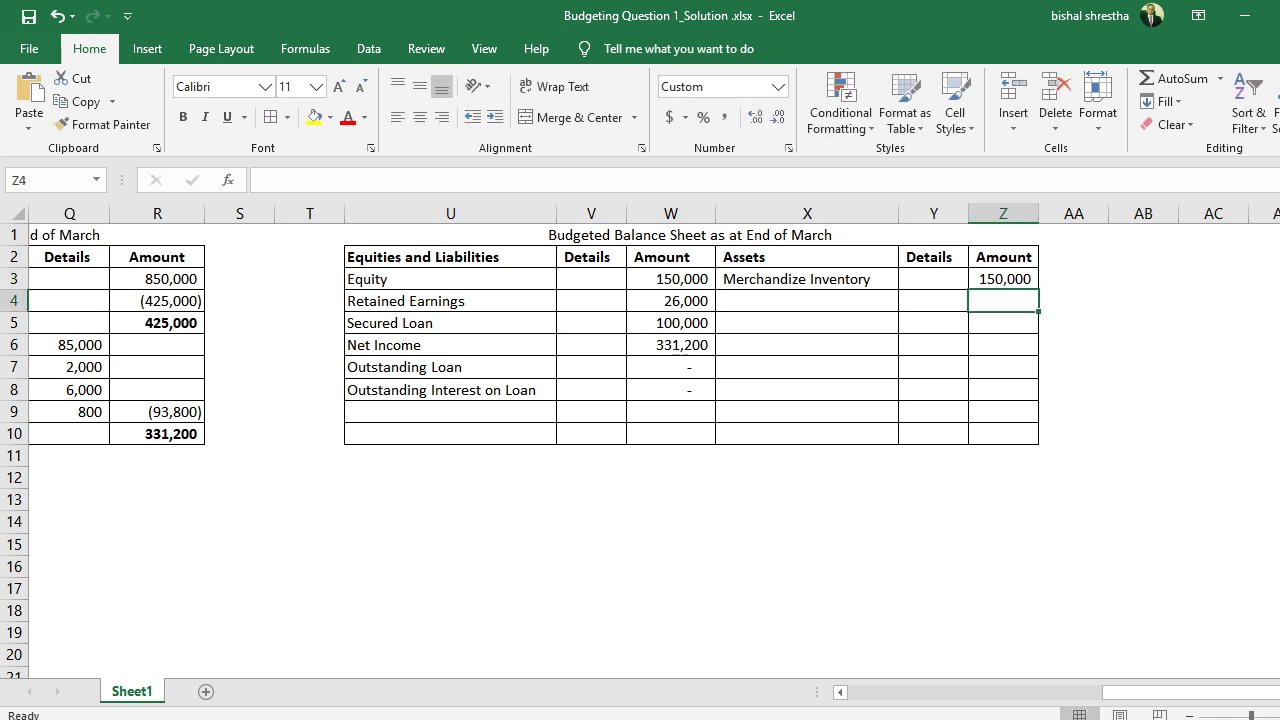
Check the next asset in the question PDF, then enter "Accounts Receivable" in X4 of the Excel balance sheet.
key("alt+Tab")
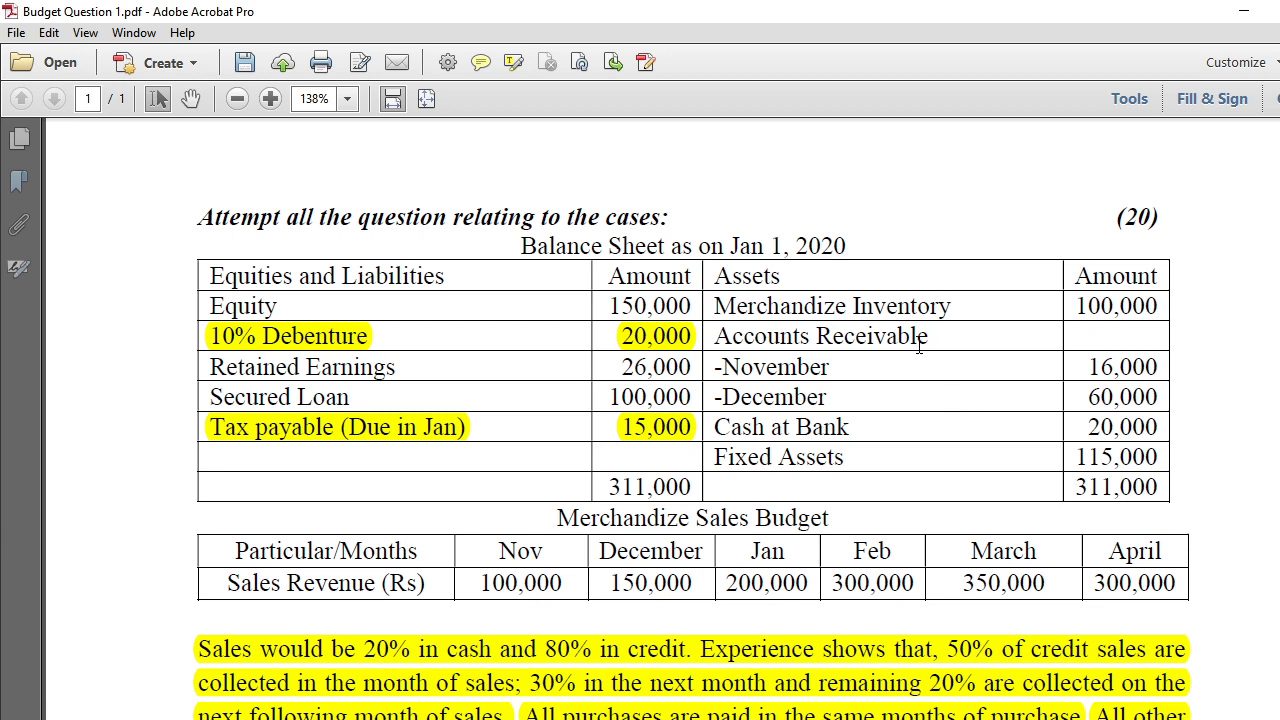
left_click_drag(712, 336, 935, 344)
key("alt+Tab")
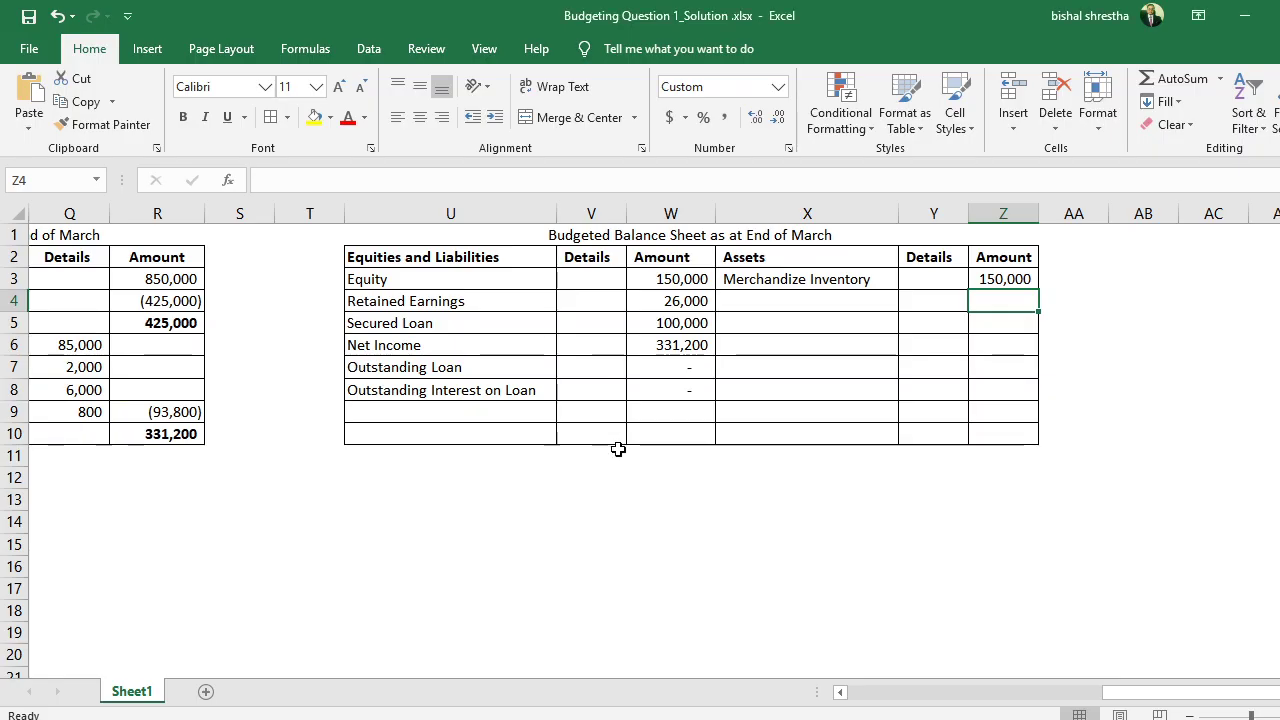
left_click(740, 301)
type("Acc")
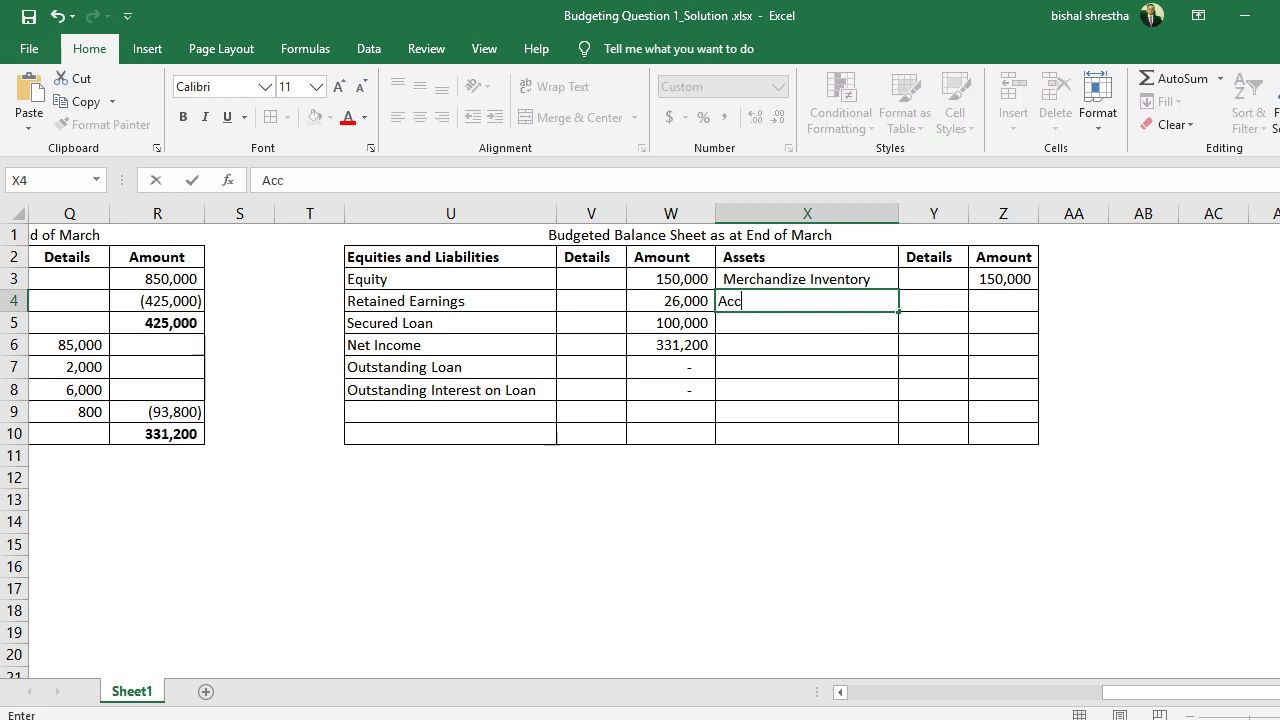
type("ounts Receivable")
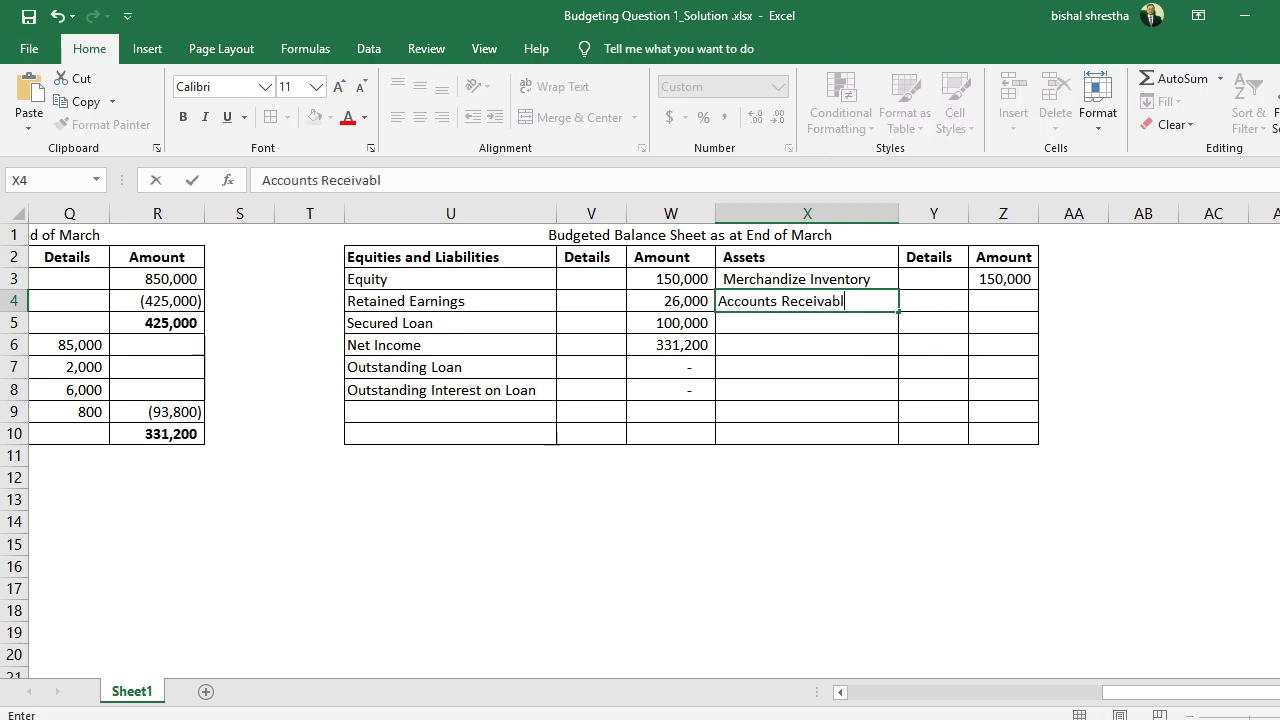
key("Return")
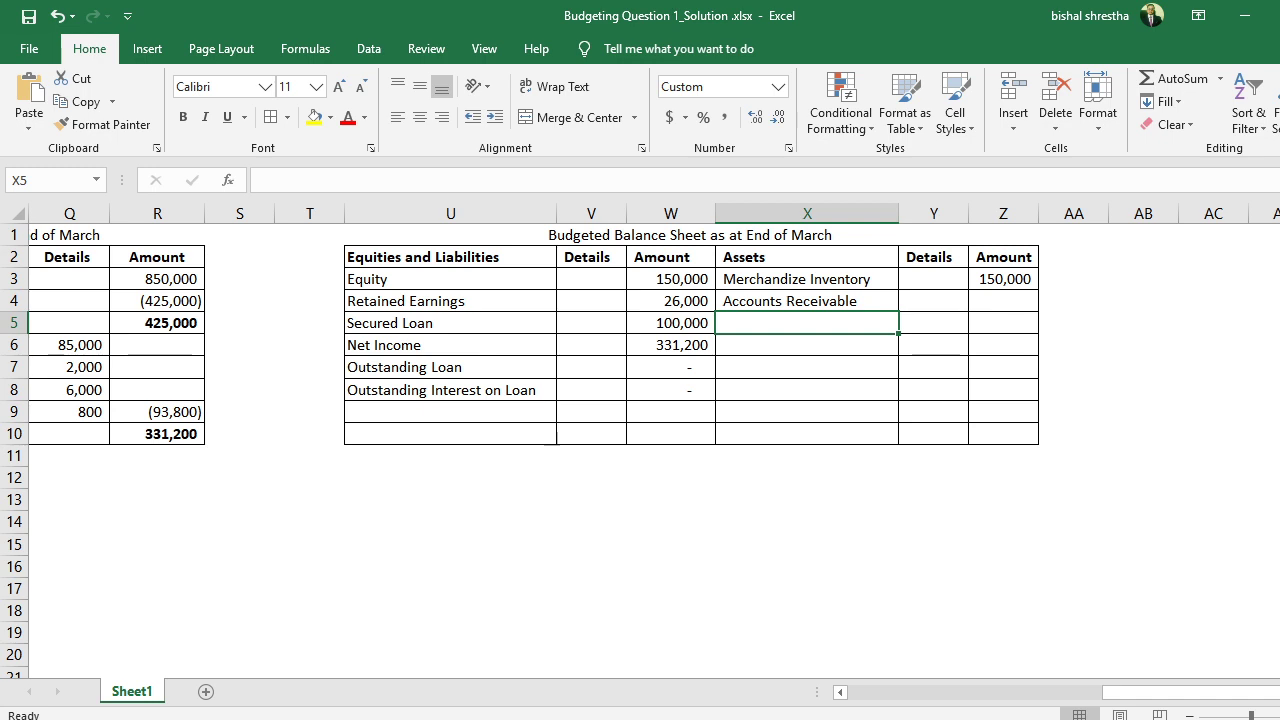
Total the highlighted accounts receivable in G20:H21 of the collection budget and enter 188000 in Z4 of the balance sheet.
left_click_drag(1125, 700, 866, 705)
scroll(378, 577, "down", 3)
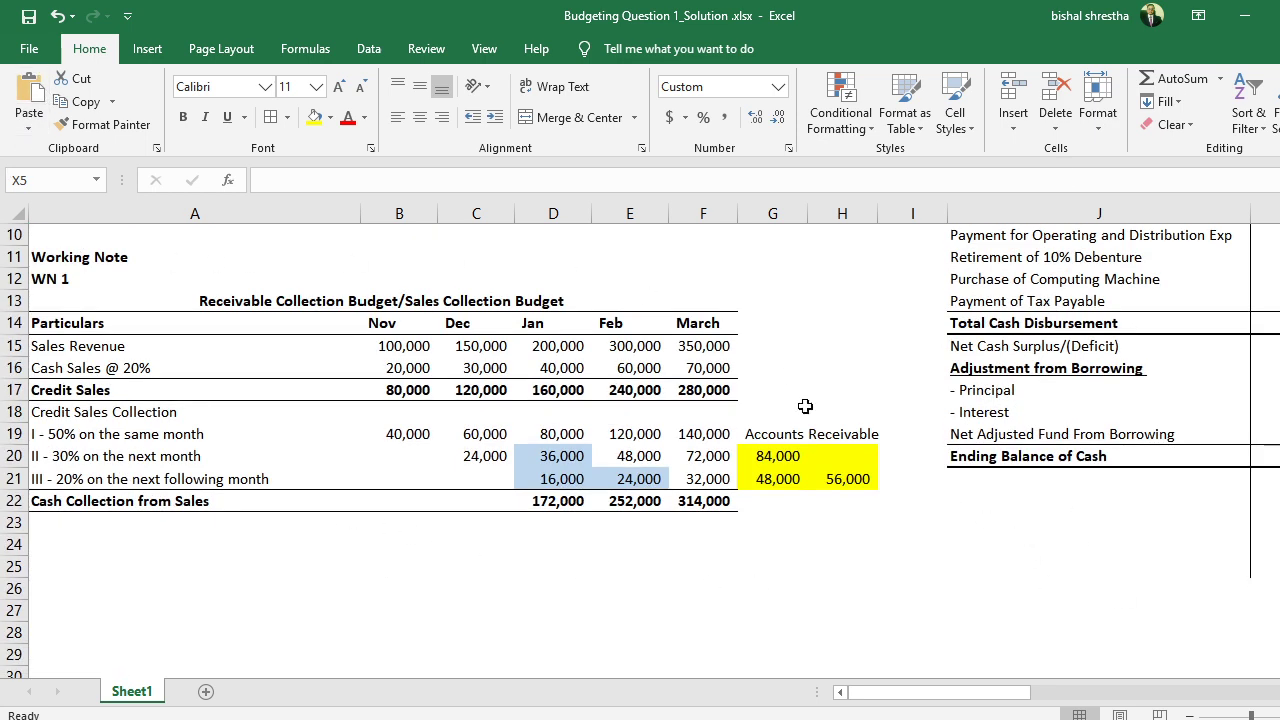
left_click_drag(768, 458, 852, 478)
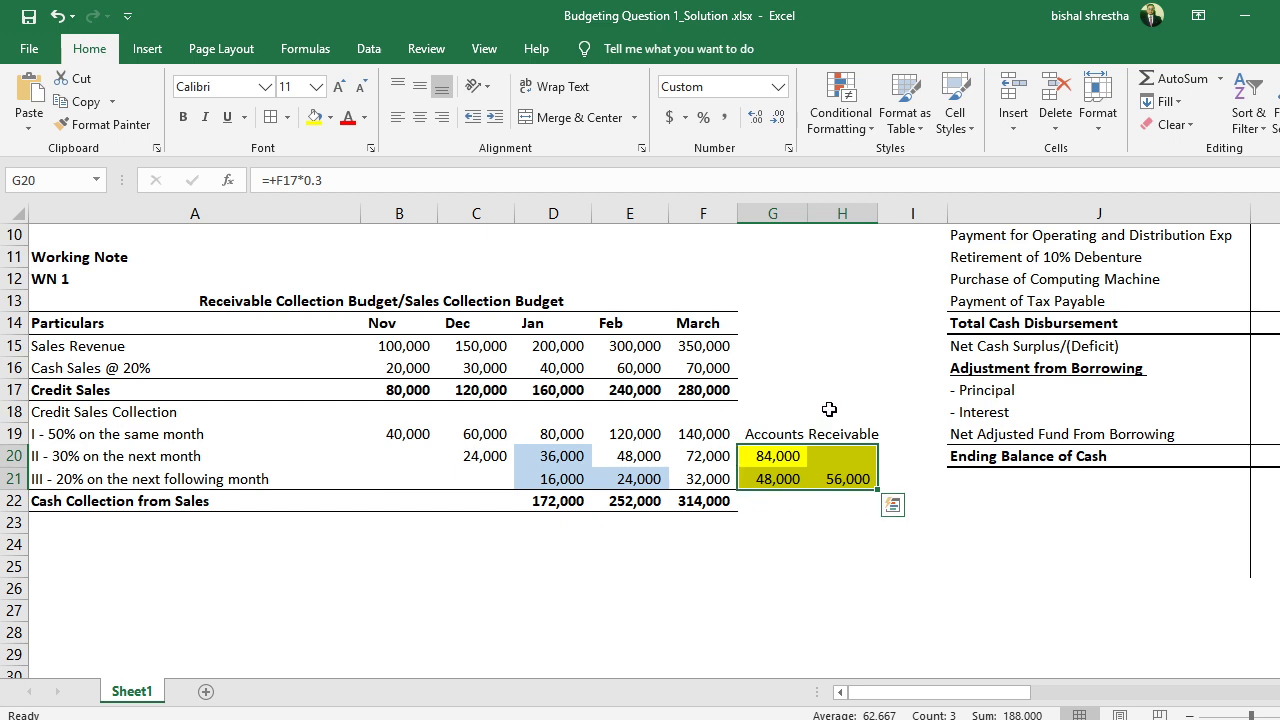
left_click_drag(719, 324, 841, 457)
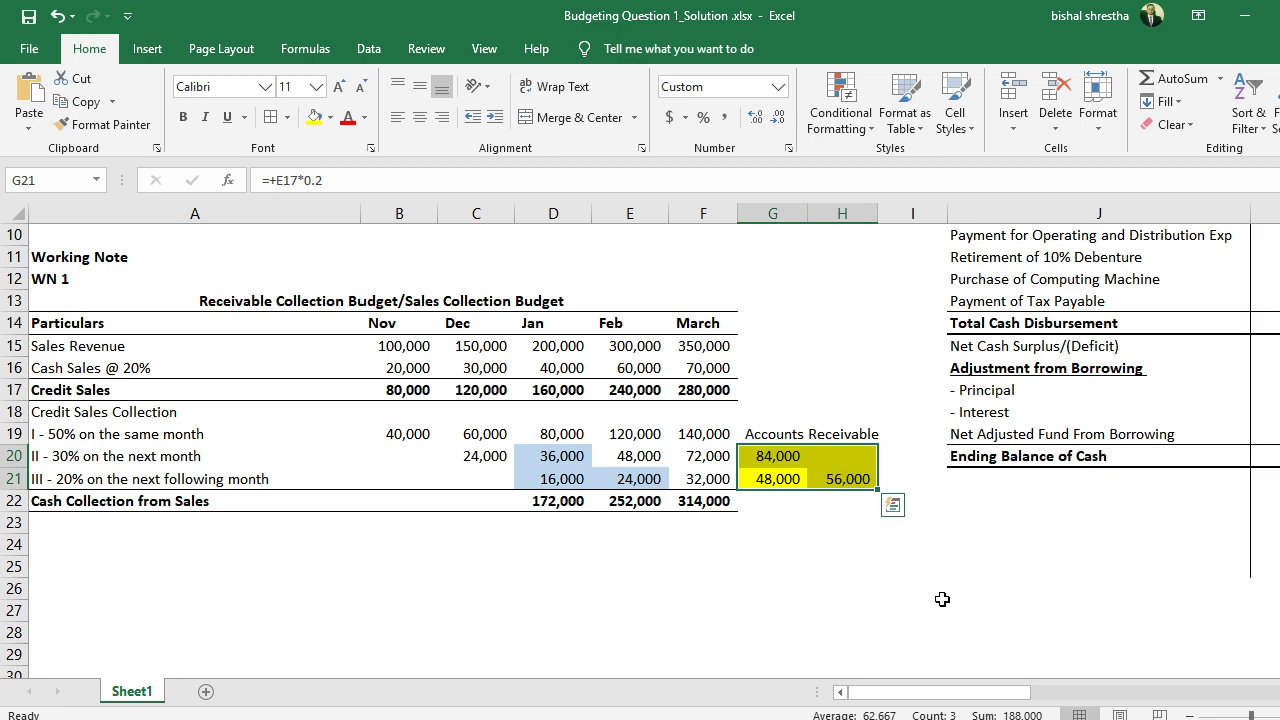
left_click_drag(958, 697, 1200, 698)
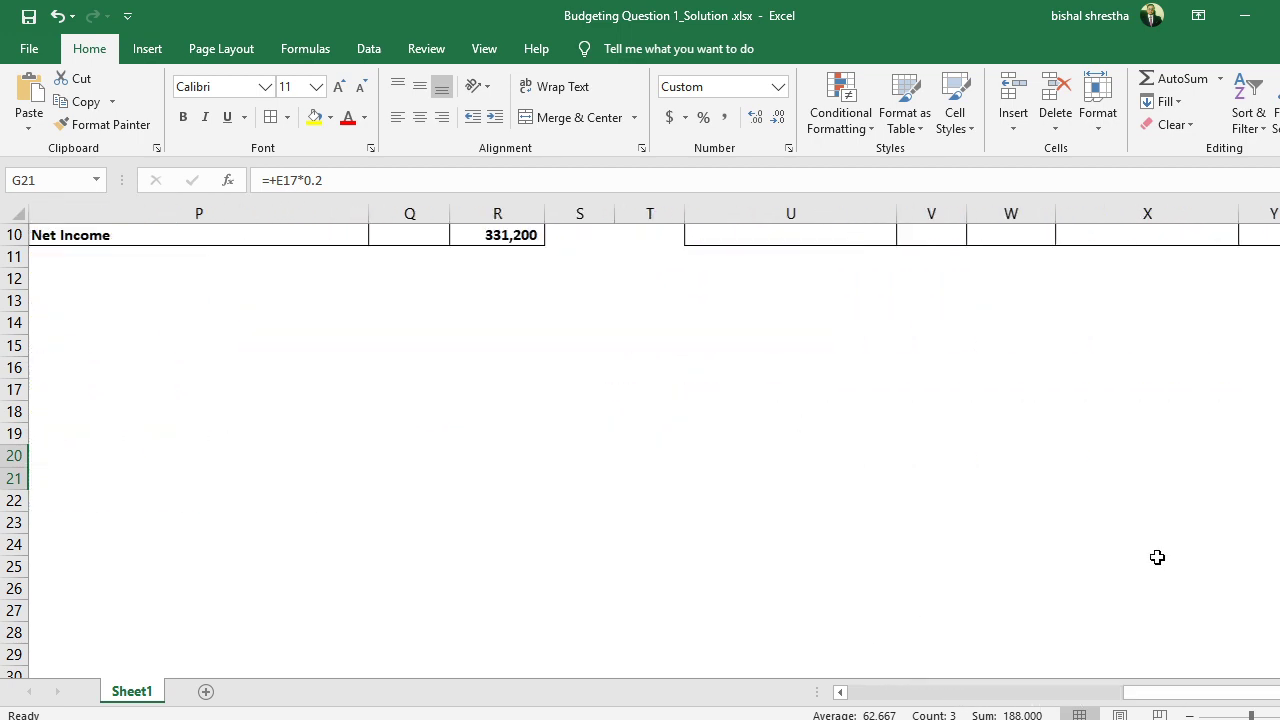
scroll(1157, 557, "up", 3)
scroll(931, 320, "right", 2)
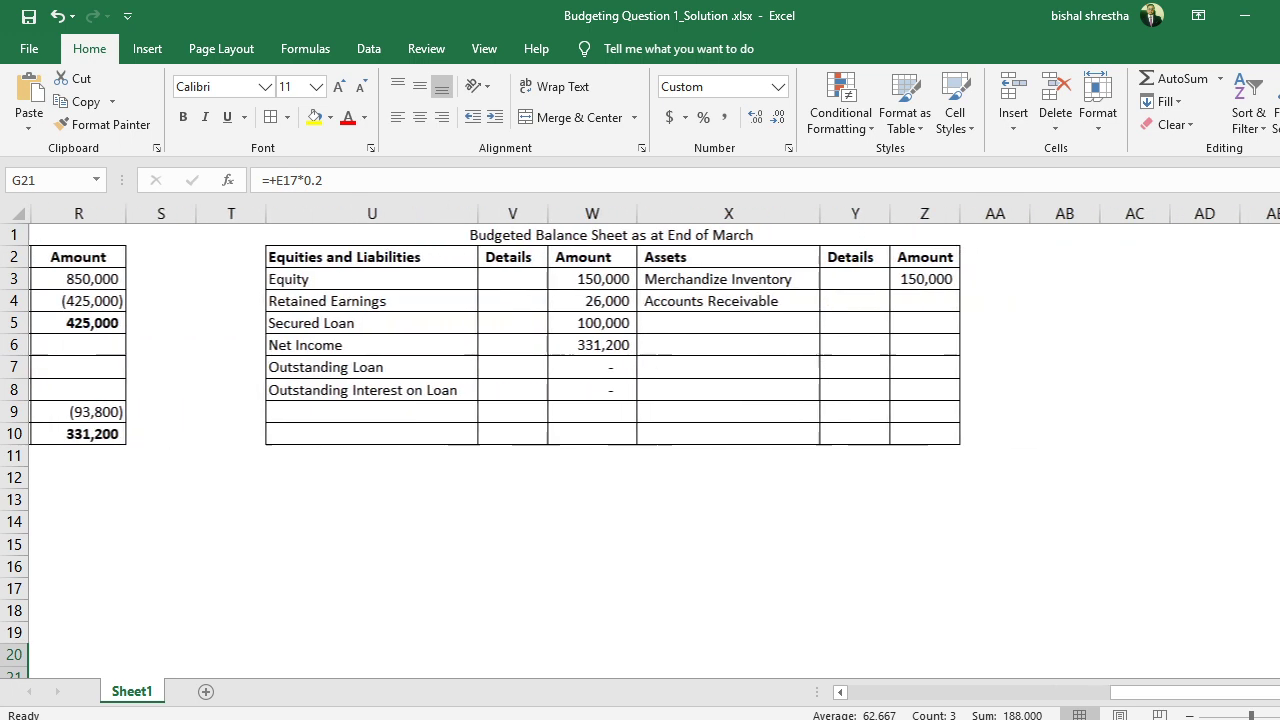
left_click(931, 307)
type("188000")
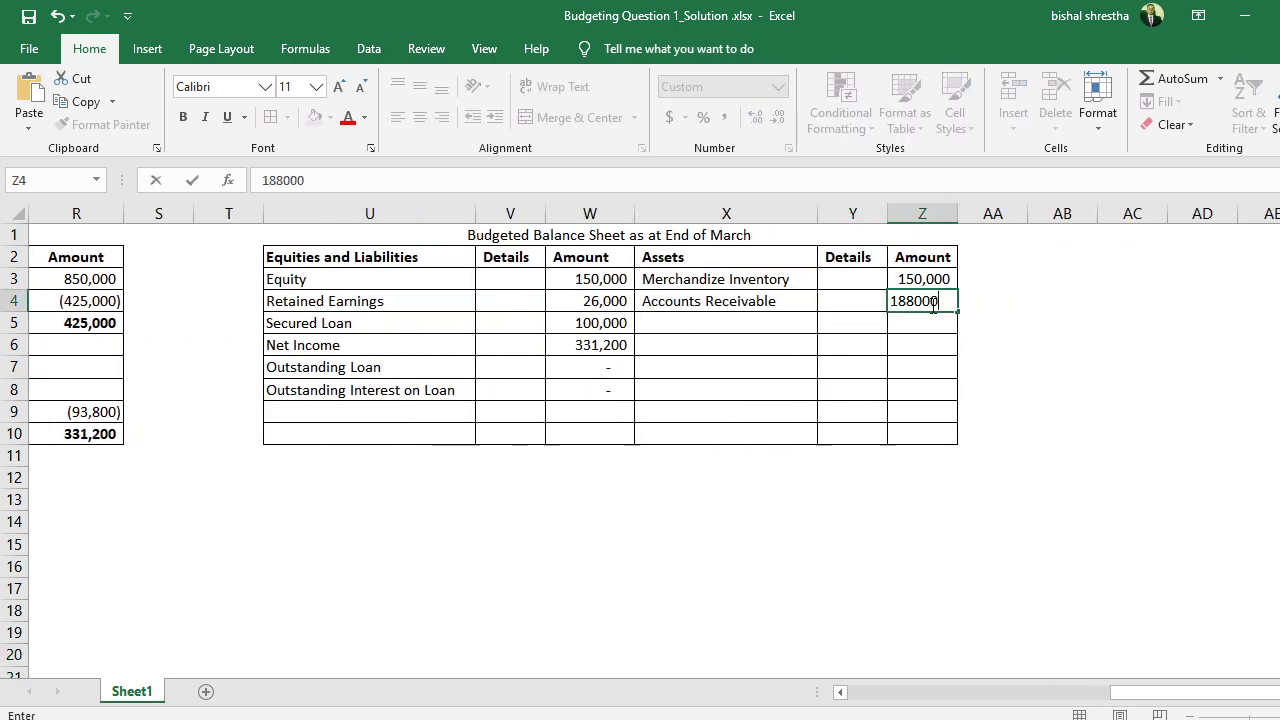
key("Return")
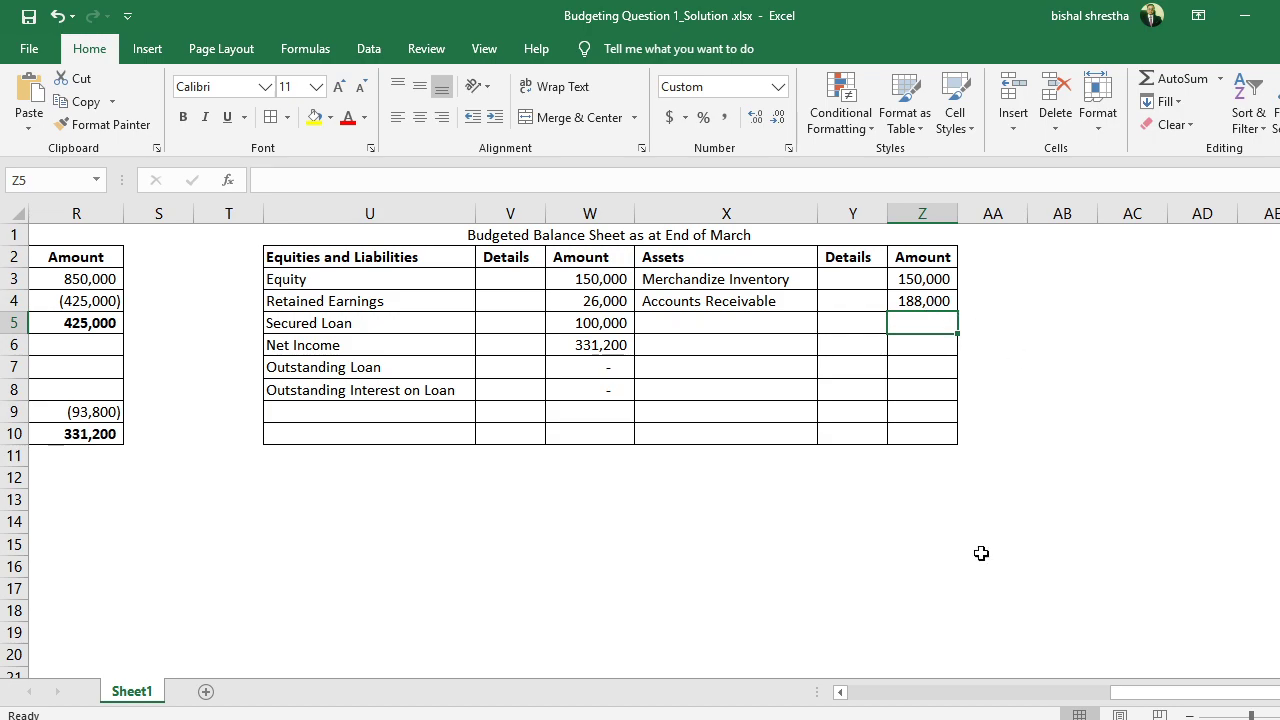
Check the asset below the receivables in the question PDF, then enter "Cash at Bank" in X5 of the Excel balance sheet.
key("alt+Tab")
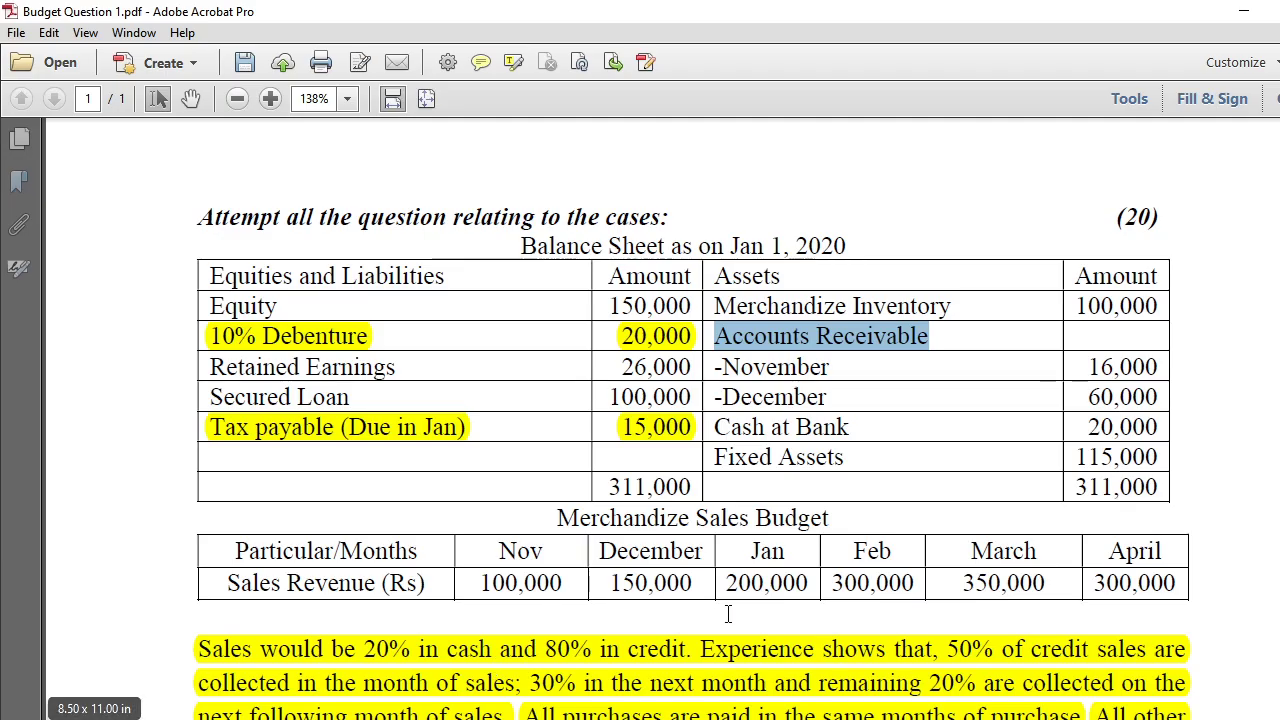
left_click(772, 437)
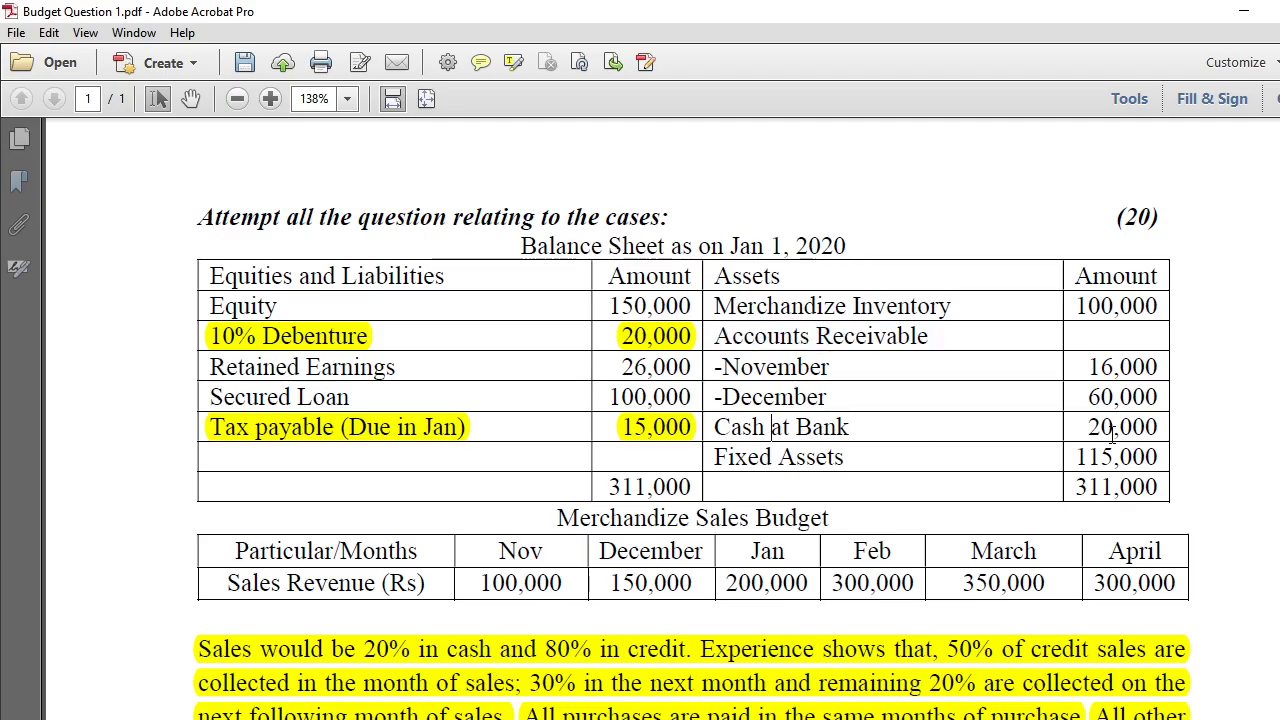
key("alt+Tab")
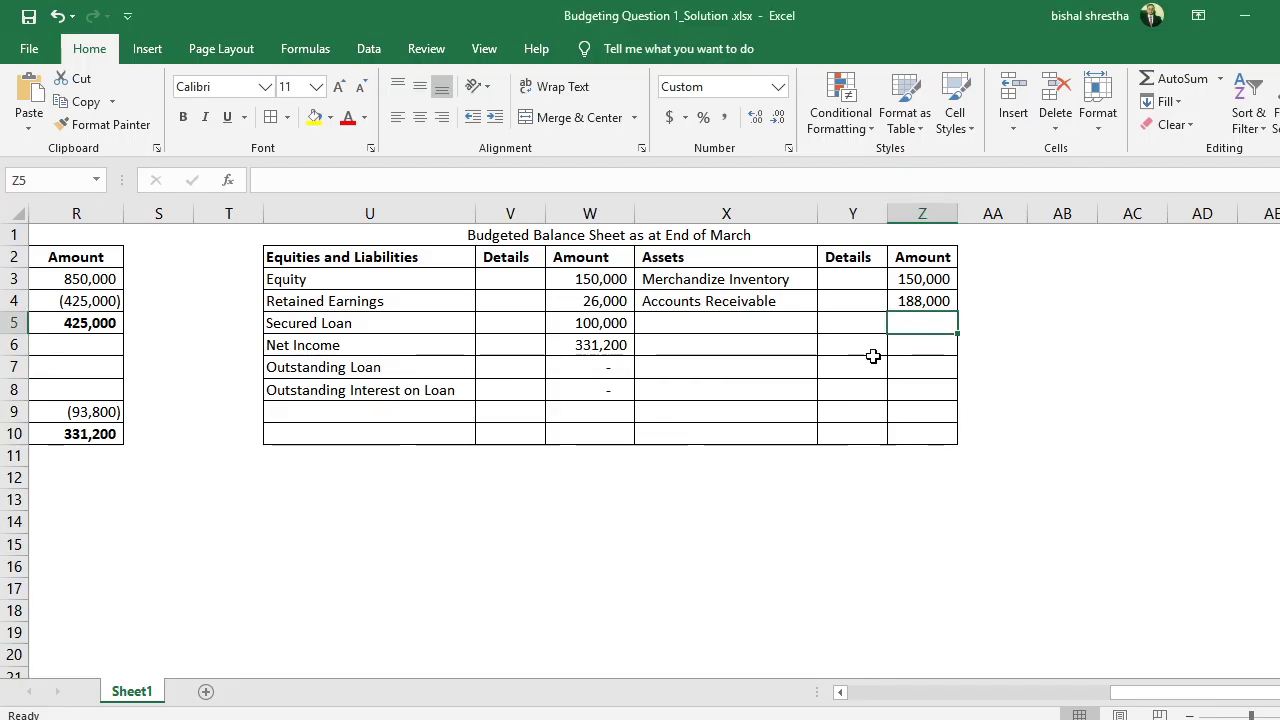
left_click(753, 329)
type("Cash at Bank")
key("Return")
left_click(726, 323)
Link the Cash at Bank amount in Z5 to March's Ending Balance of Cash in M20 of the cash budget.
left_click(922, 323)
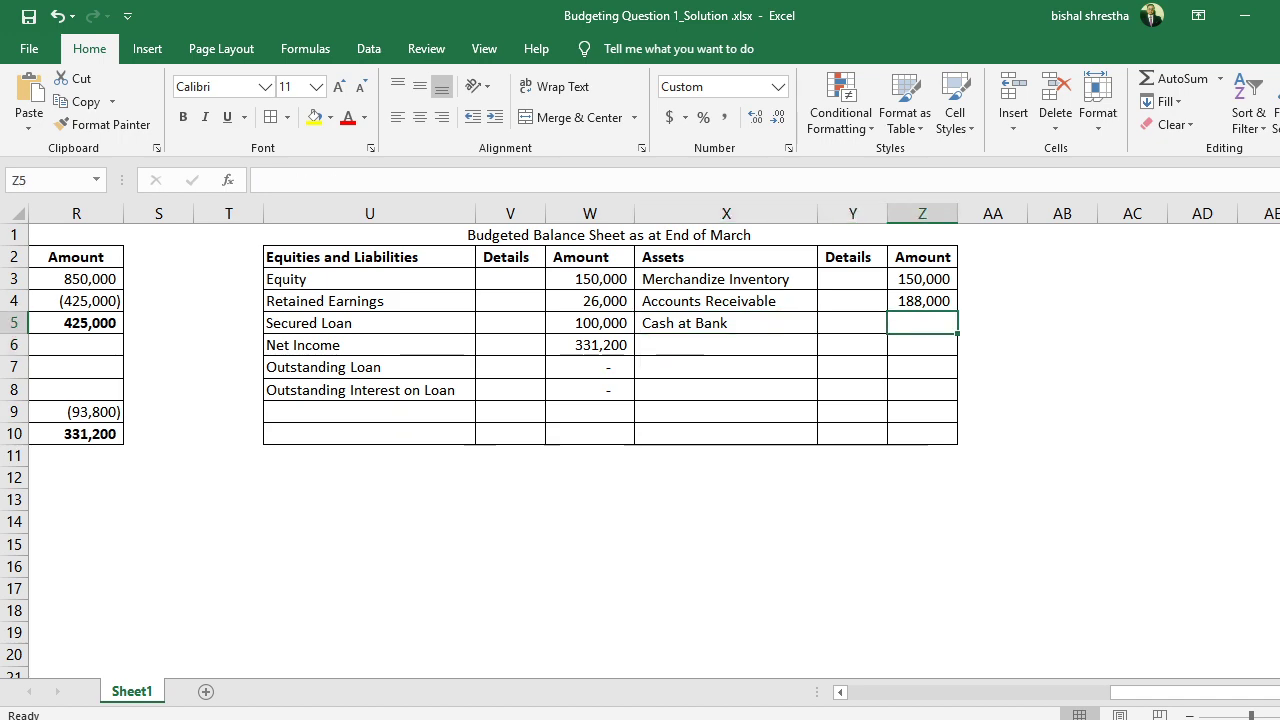
type("+")
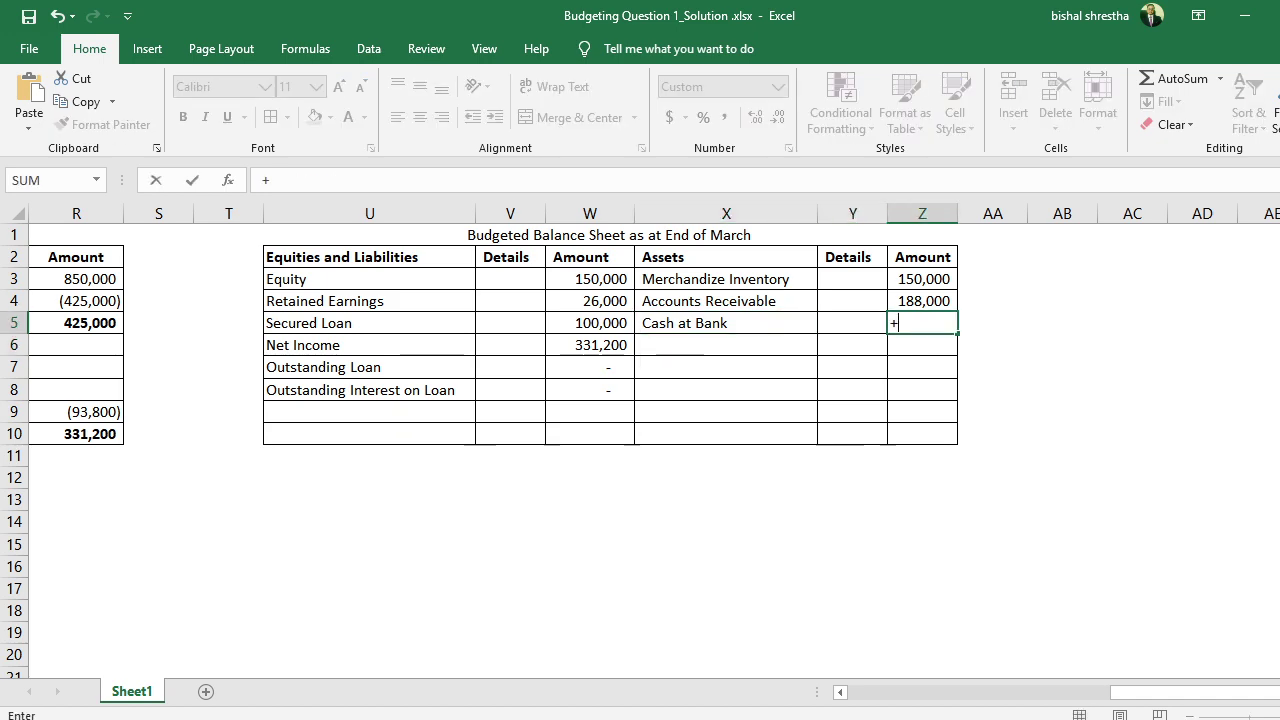
left_click(840, 692)
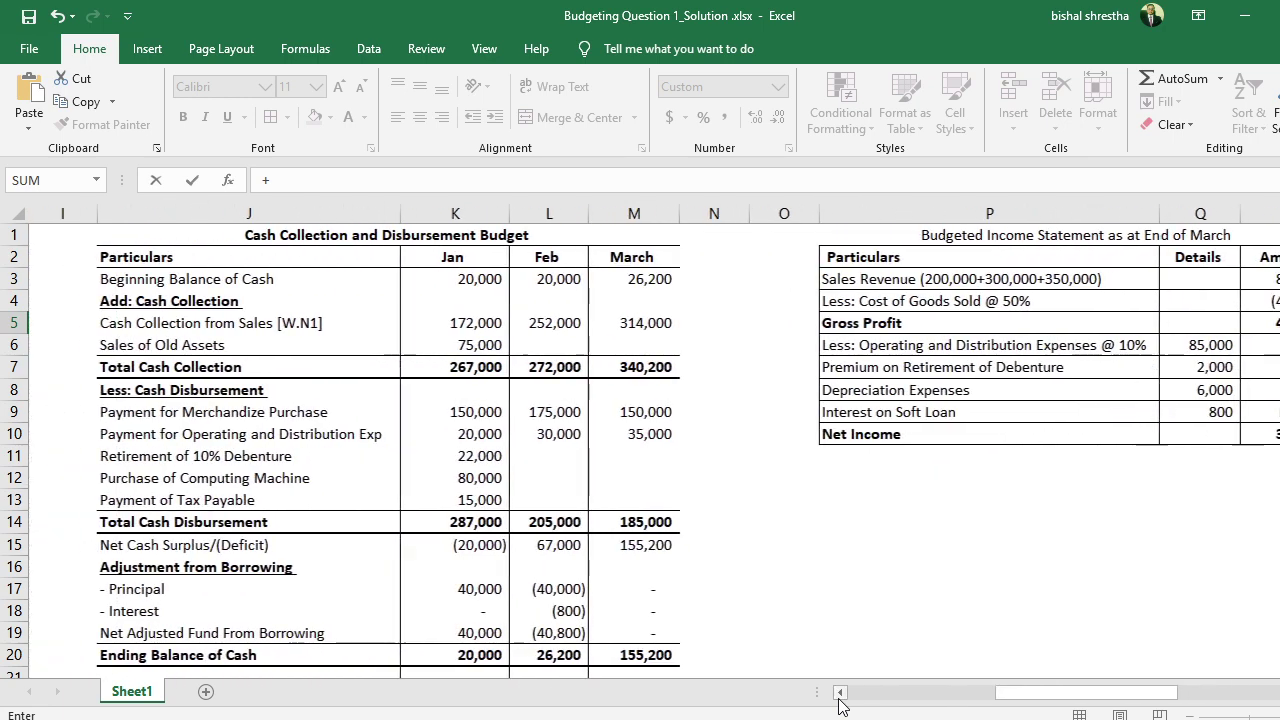
left_click(674, 254)
scroll(690, 357, "down", 3)
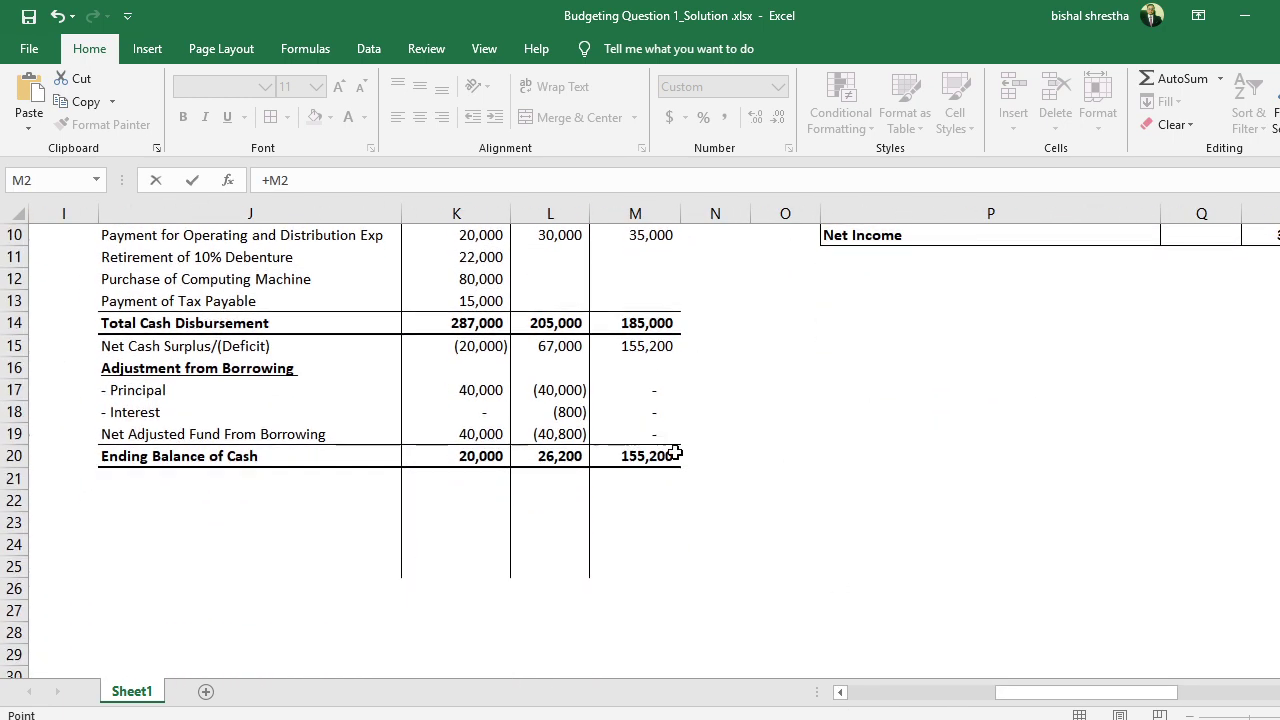
left_click(662, 456)
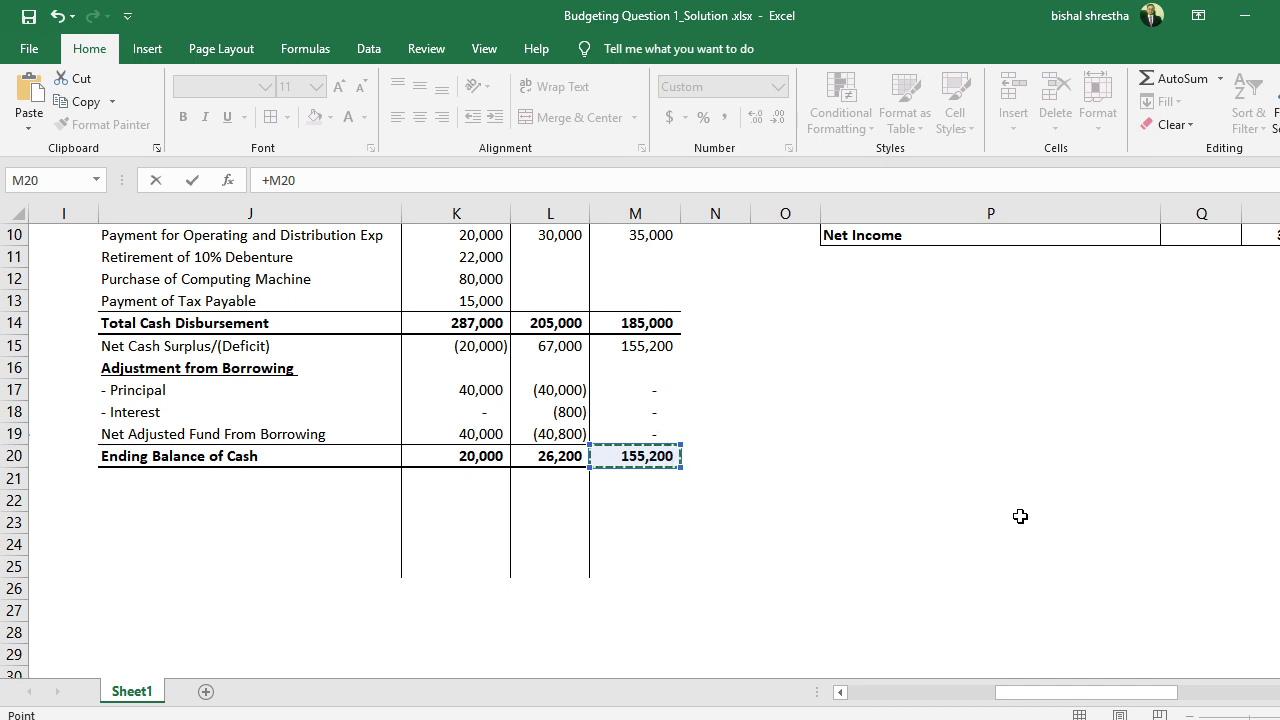
key("Escape")
scroll(1020, 516, "up", 2)
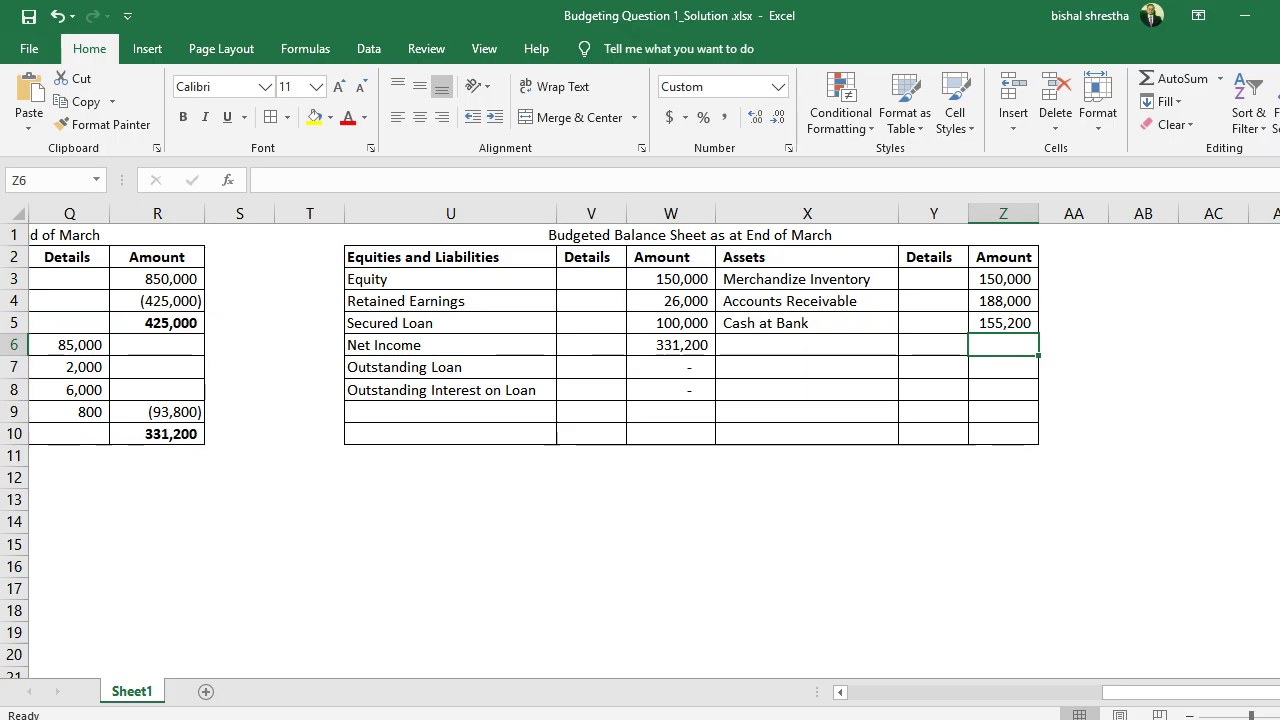
Check the last asset in the question PDF, then enter "Fixed Assets" in X6 of the Excel balance sheet and go to its details cell.
key("alt+Tab")
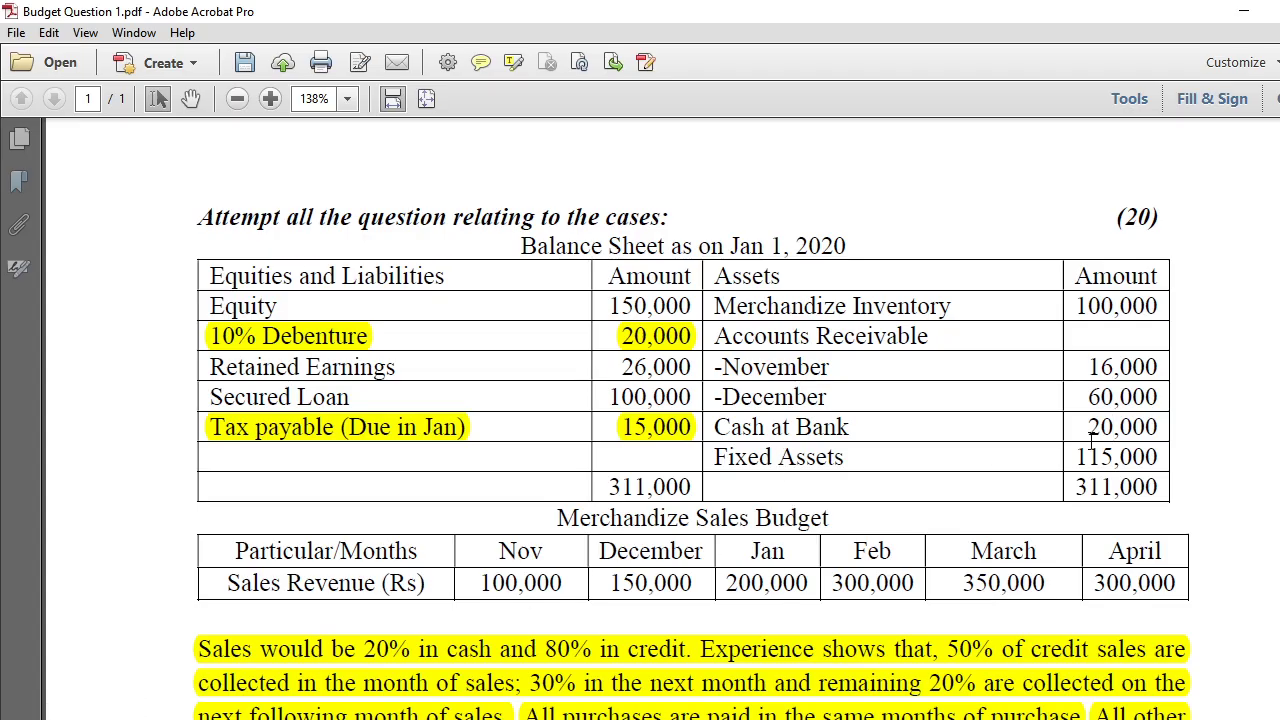
key("alt+Tab")
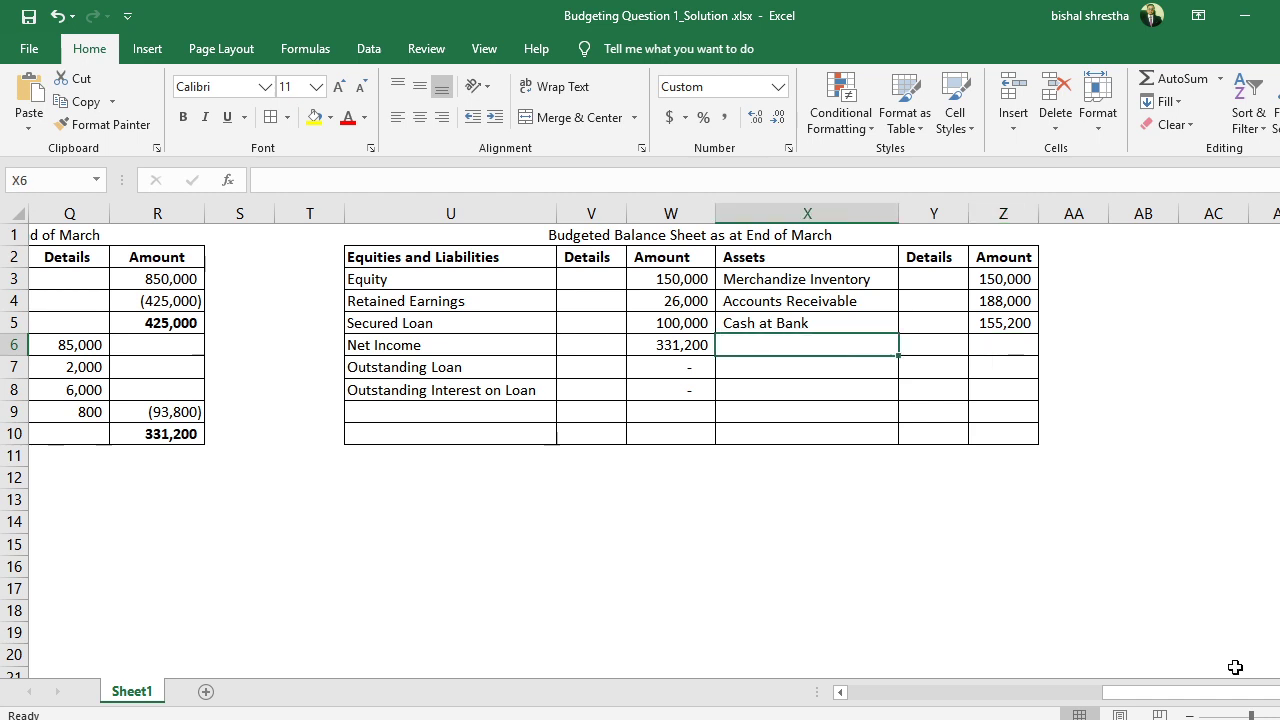
type("Fixed Ase")
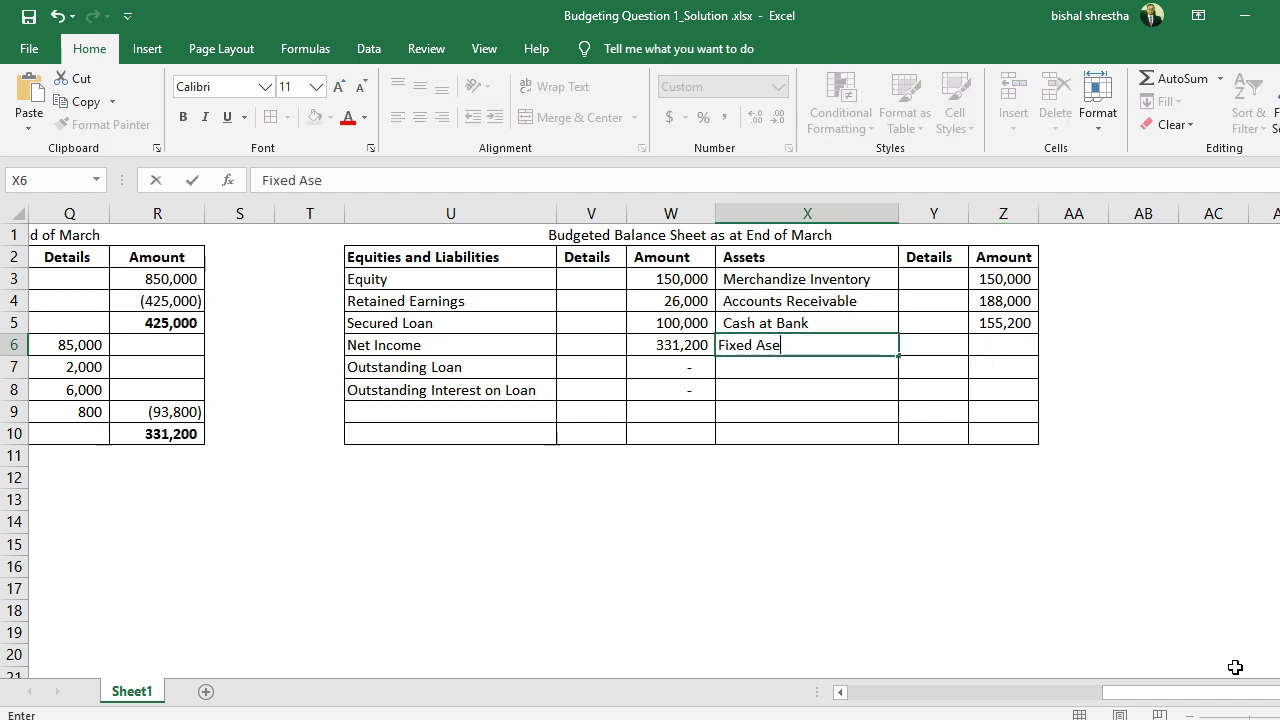
key("BackSpace")
type("sets")
key("Return")
key("Up")
key("Right")
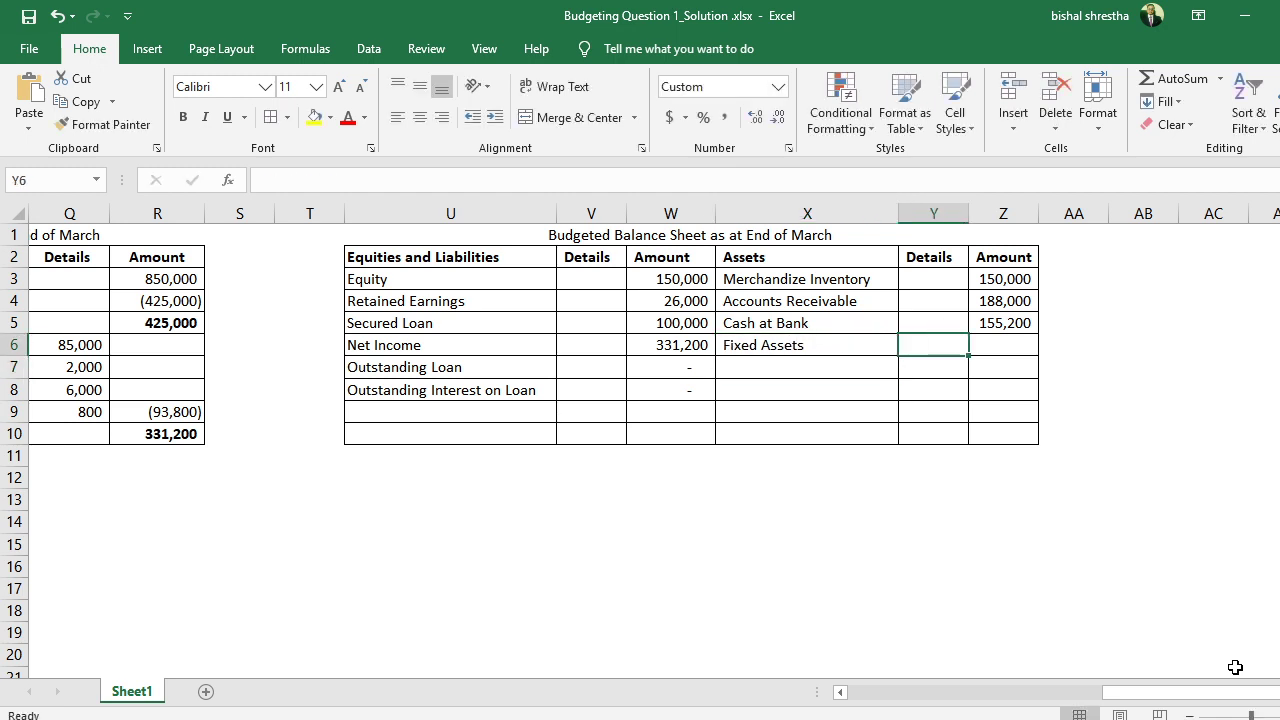
Enter 115000 as the Fixed Assets detail in Y6 and the label "Add: New Purchase" in X7.
type("115000")
key("Return")
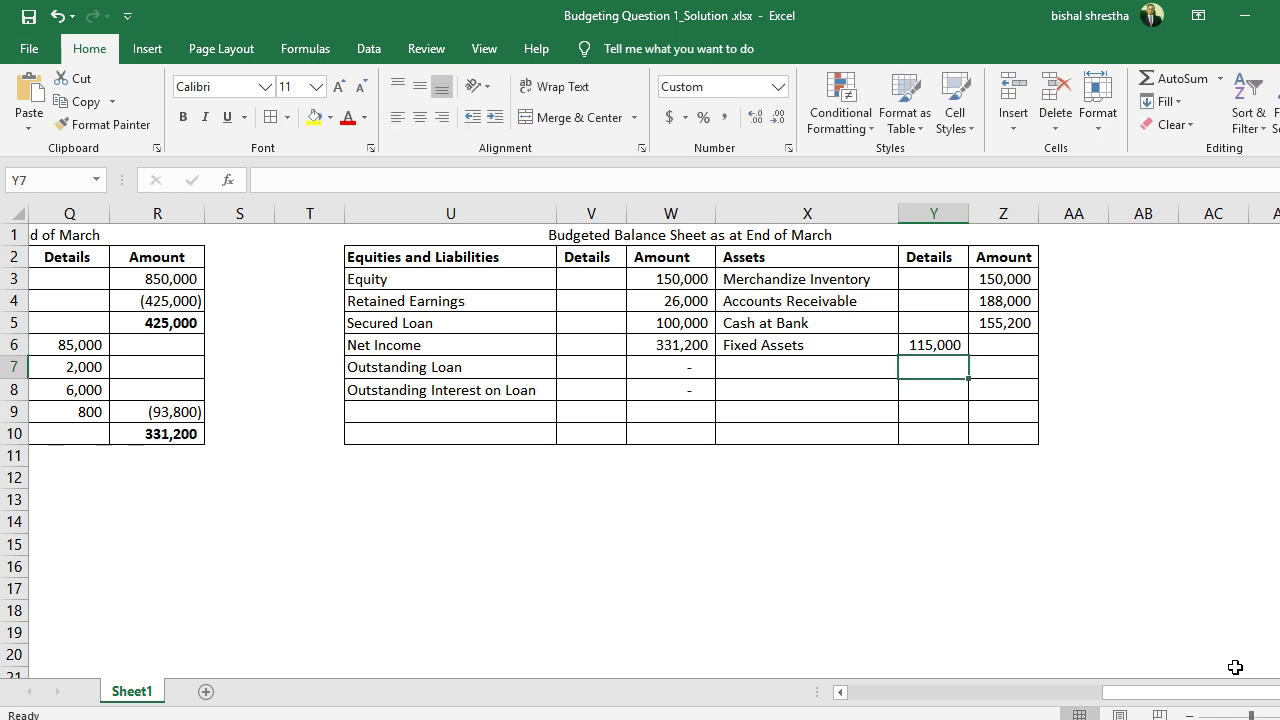
key("Left")
type("Add: P")
key("BackSpace")
type("New Purchase")
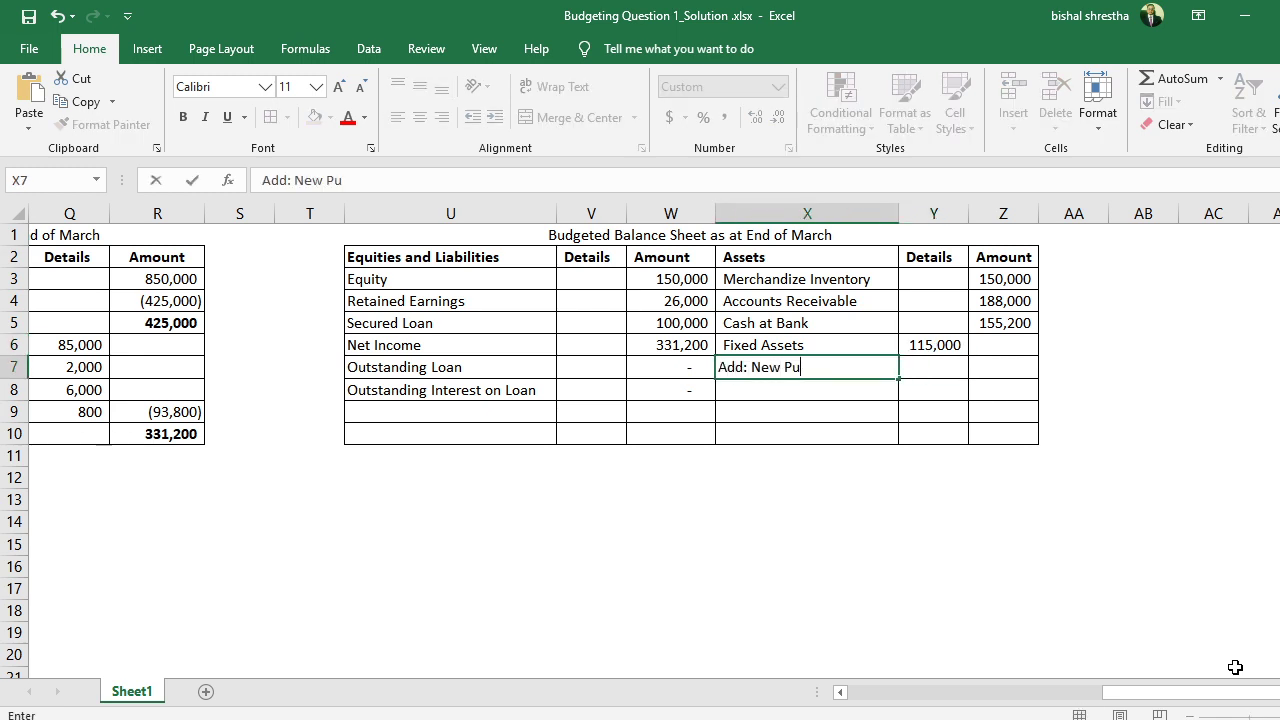
key("ctrl+Return")
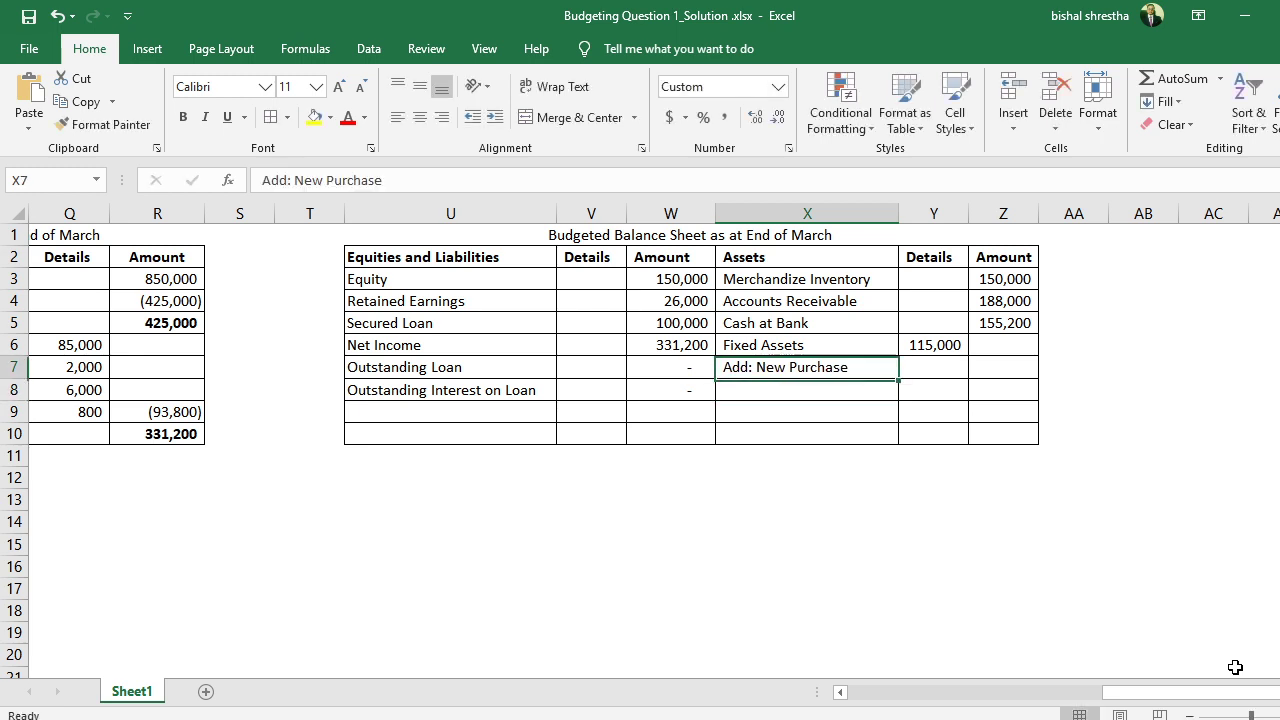
Check the computing machine's cost in the question PDF, then enter 80000 in Y7 of the Excel balance sheet.
key("Right")
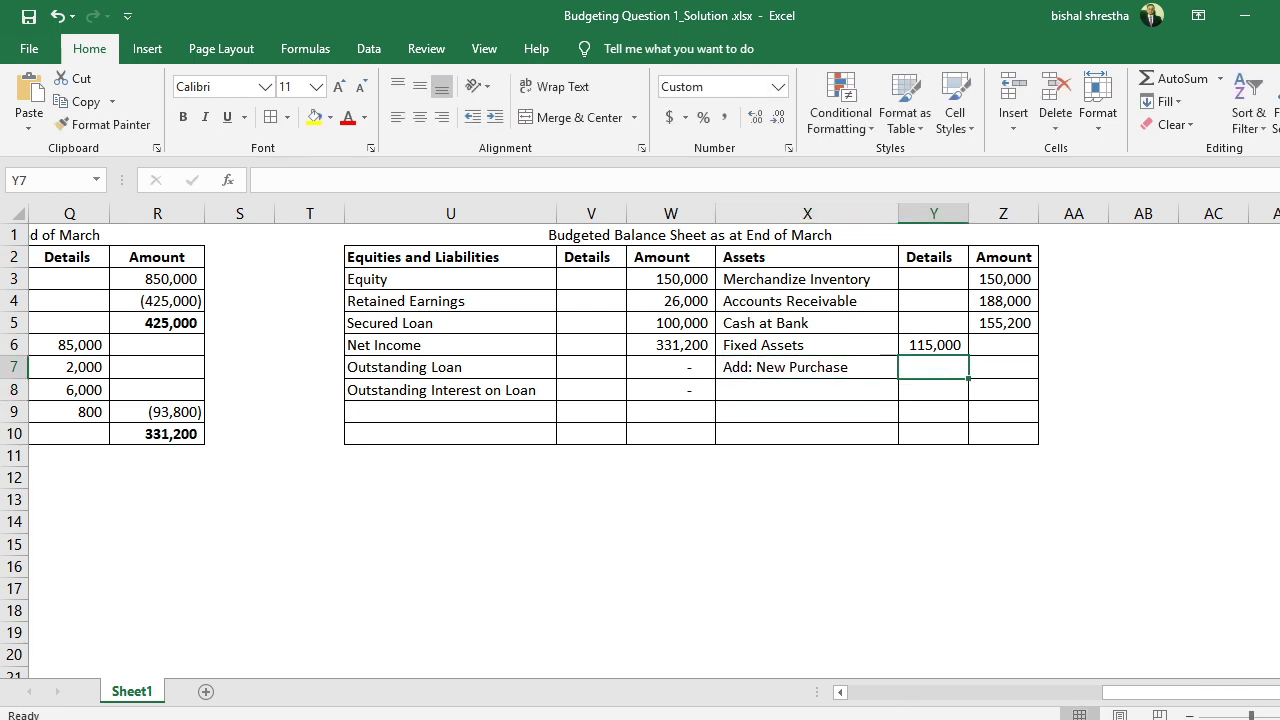
key("alt+Tab")
key("ctrl+2")
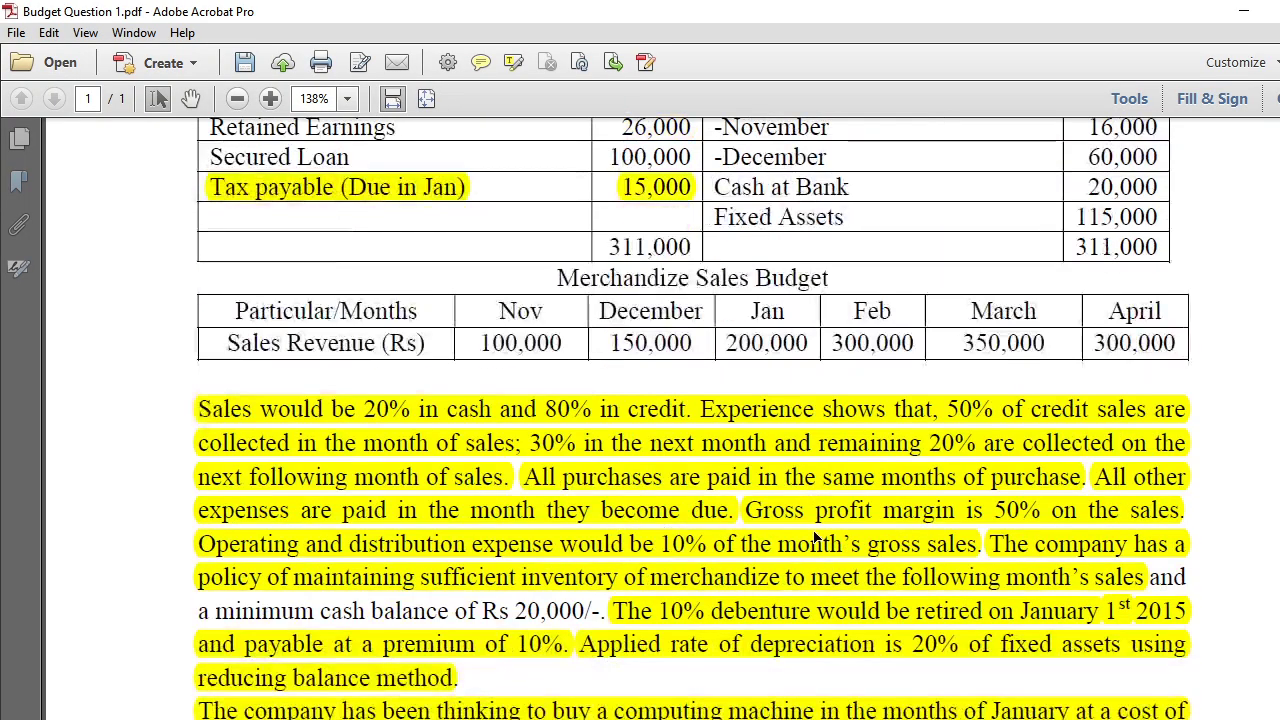
scroll(815, 540, "down", 5)
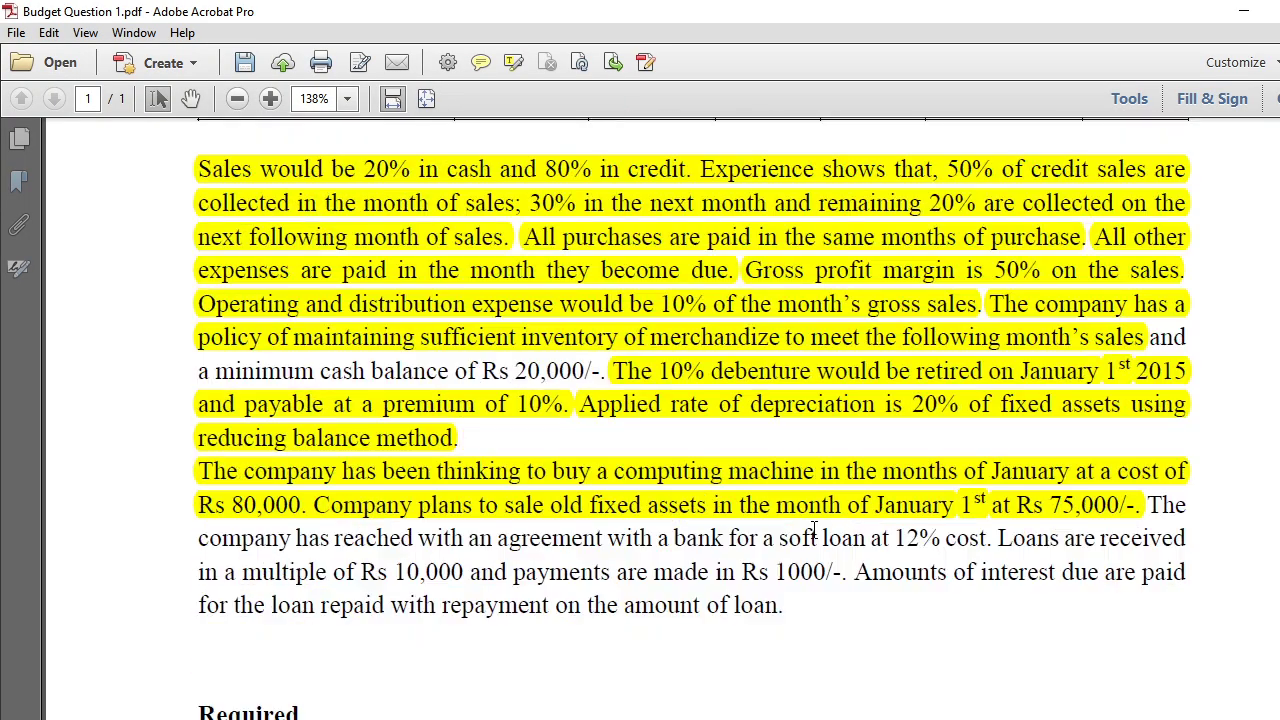
left_click(281, 505)
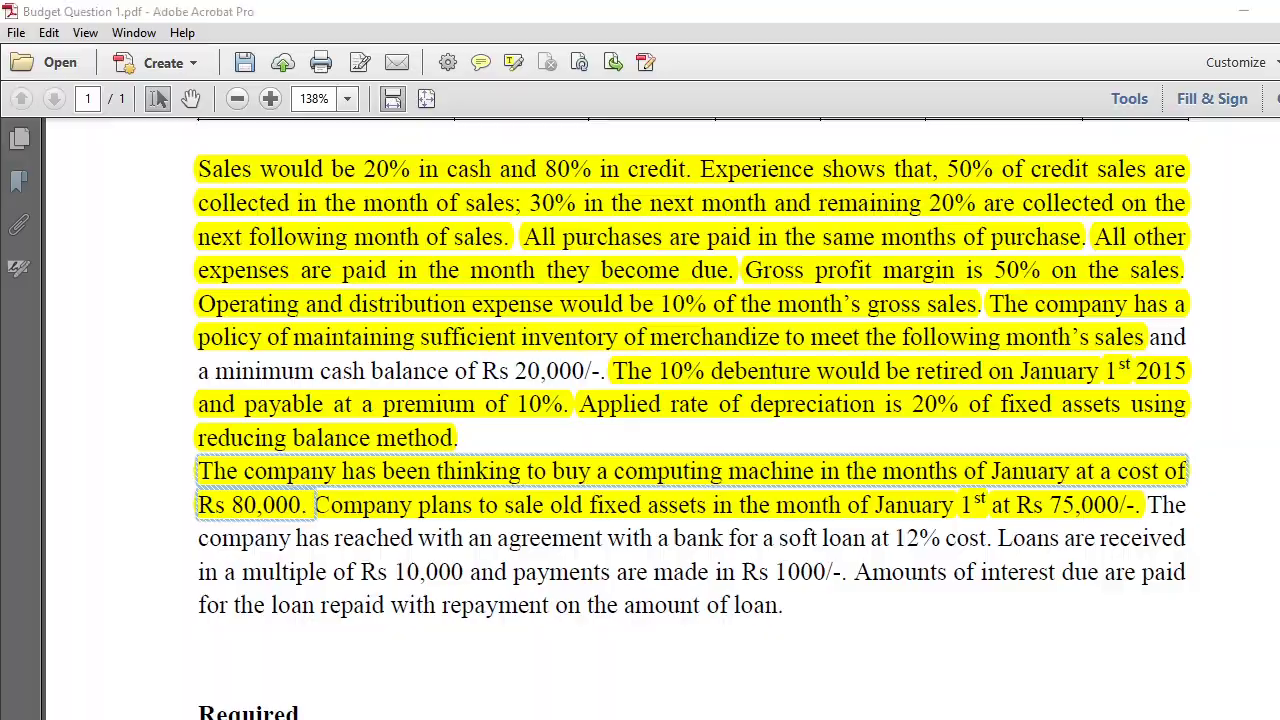
key("alt+Tab")
type("80,0")
type("0000")
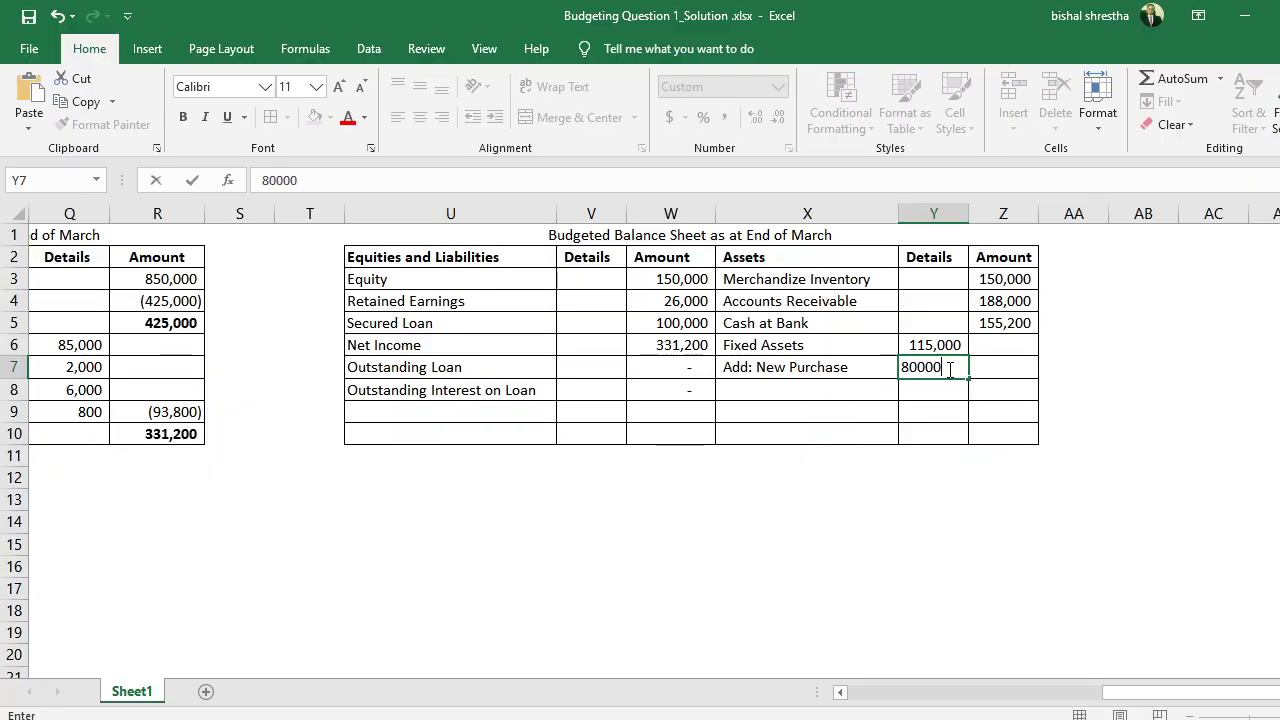
key("Return")
Enter the label "Less: Sales of FA" in X8 below the new purchase.
key("Left")
type("Les")
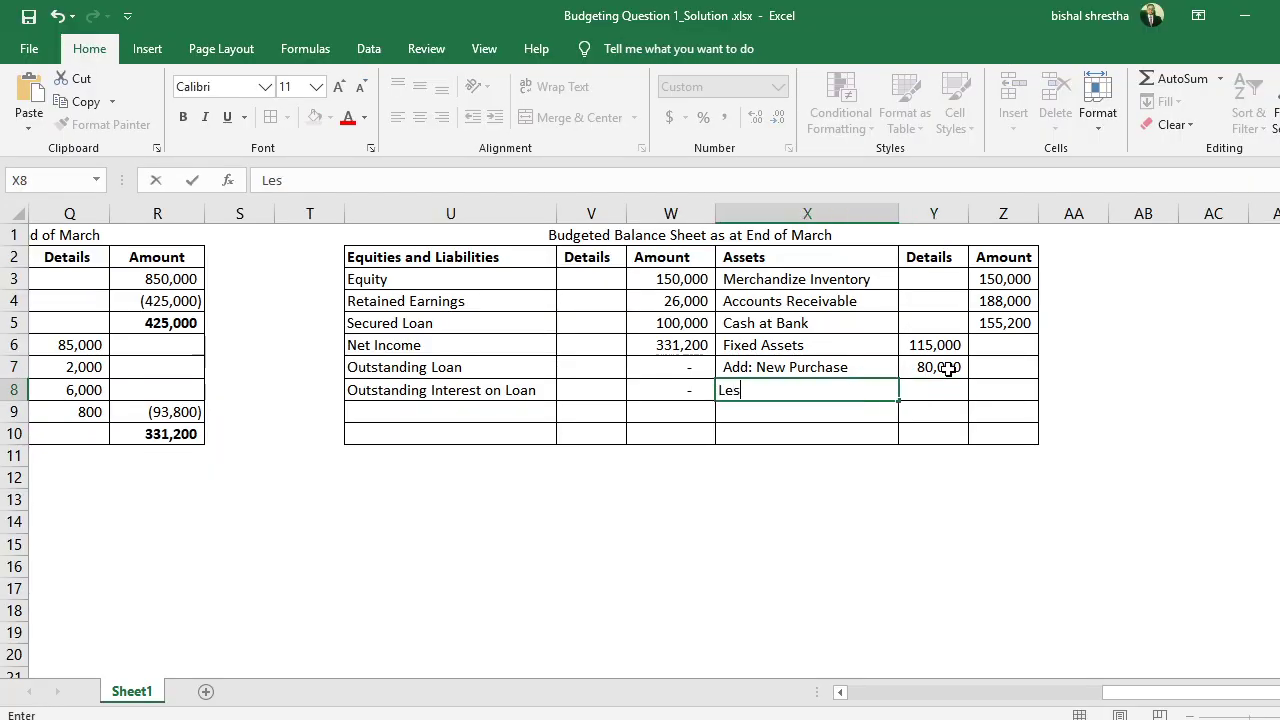
type("s: Sales")
key("Return")
key("Up")
key("F2")
type("of")
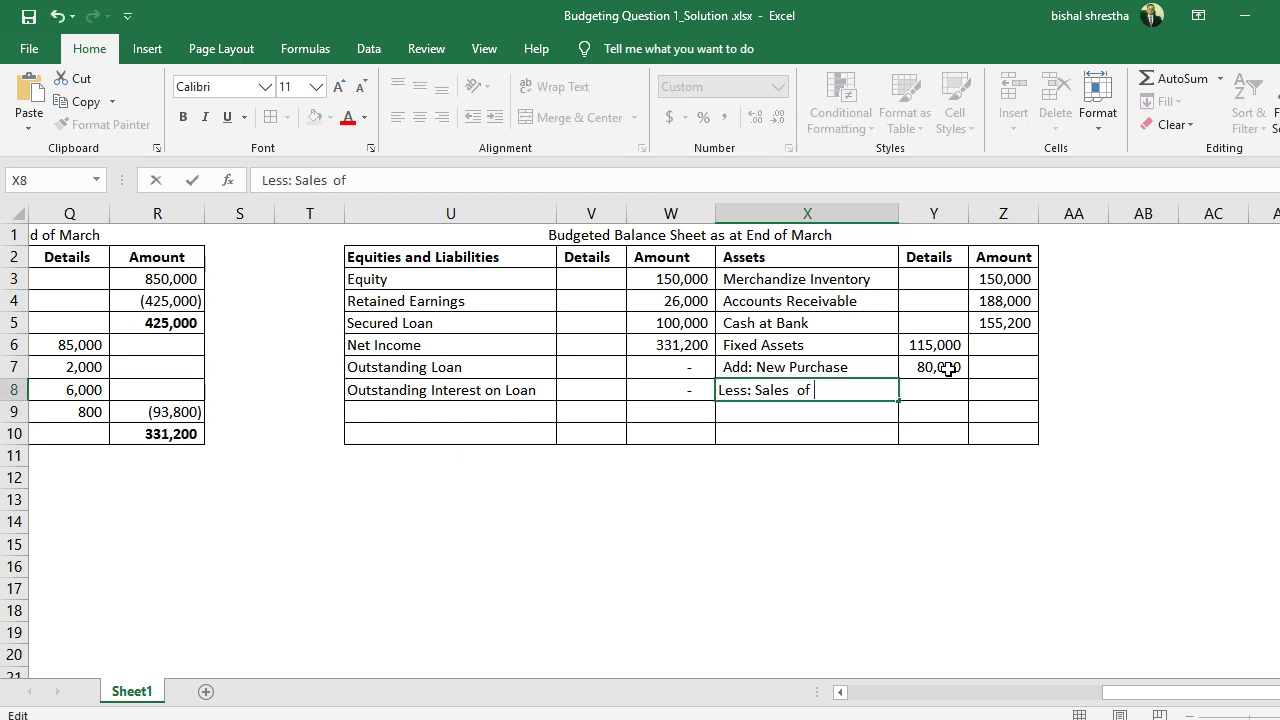
type(" FA")
key("Return")
Enter -75000 in Y8 and check it against the fixed asset sale price in the question PDF, returning to Excel.
left_click(940, 391)
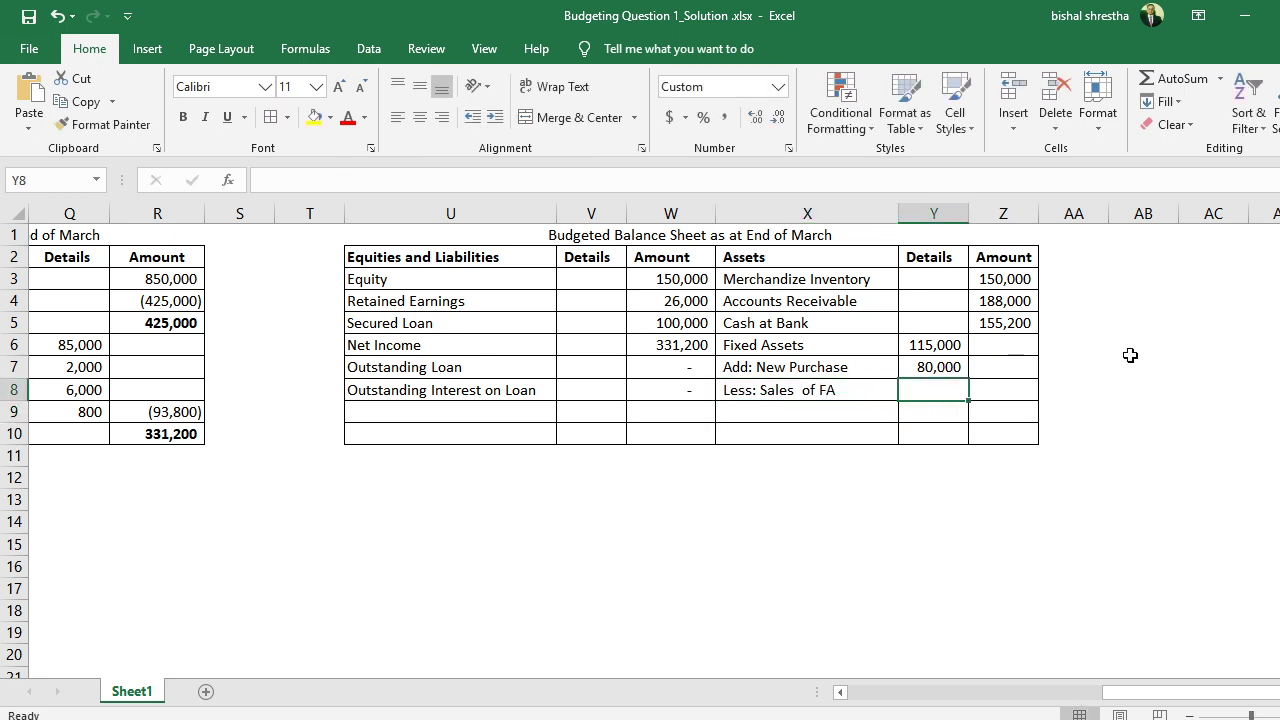
type("-75000")
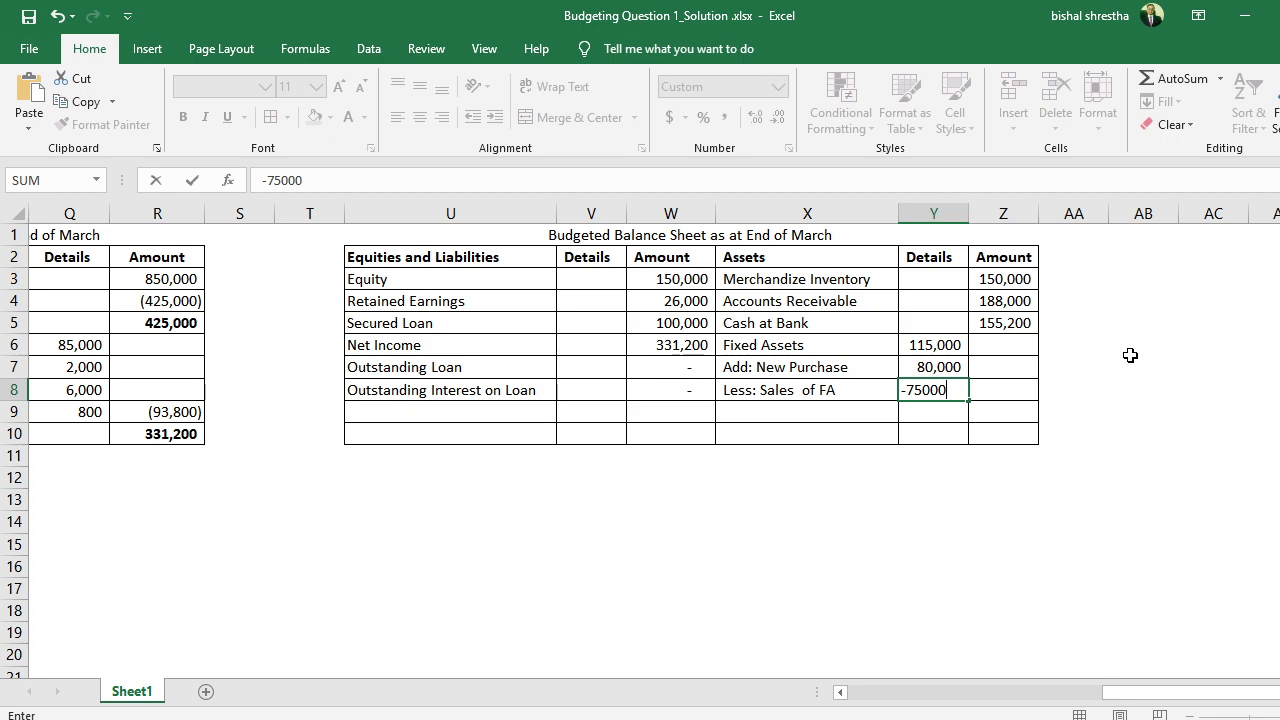
key("Return")
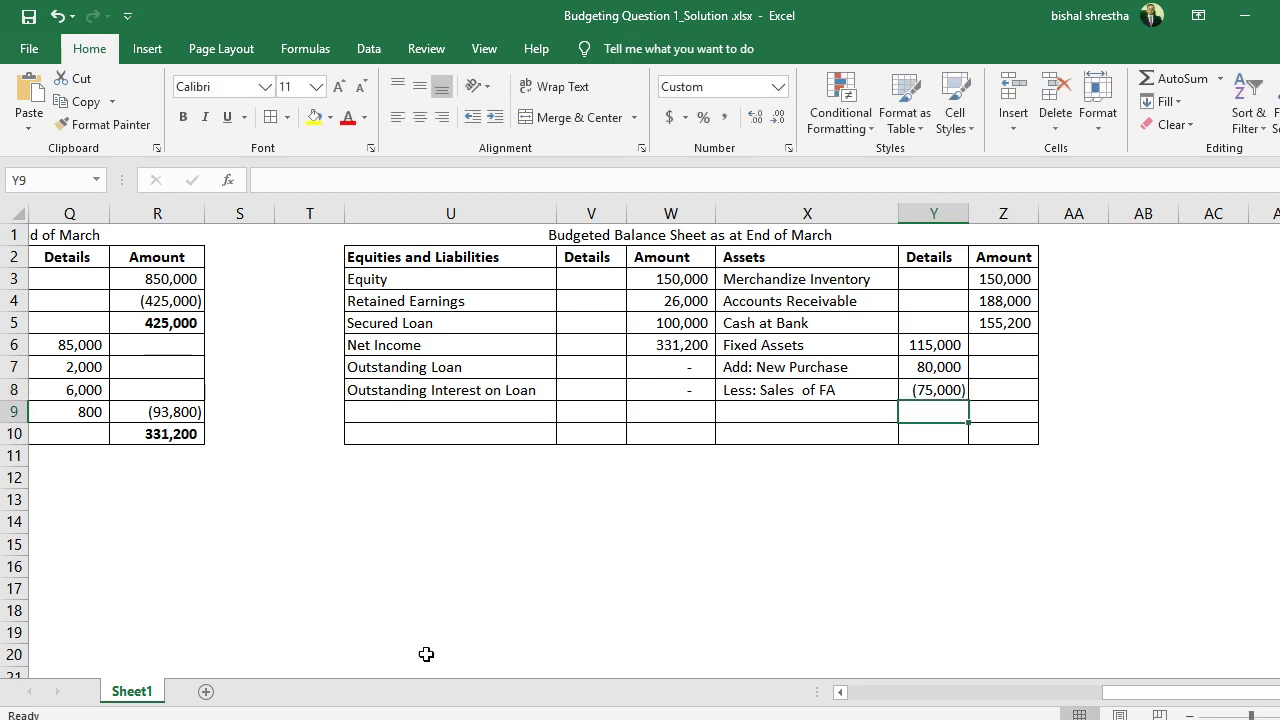
key("alt+Tab")
left_click(1005, 507)
key("alt+Tab")
Underline the amount in Y8 and total the fixed asset details above with AutoSum in Y9.
key("Up")
key("ctrl+c")
key("Down")
key("Left")
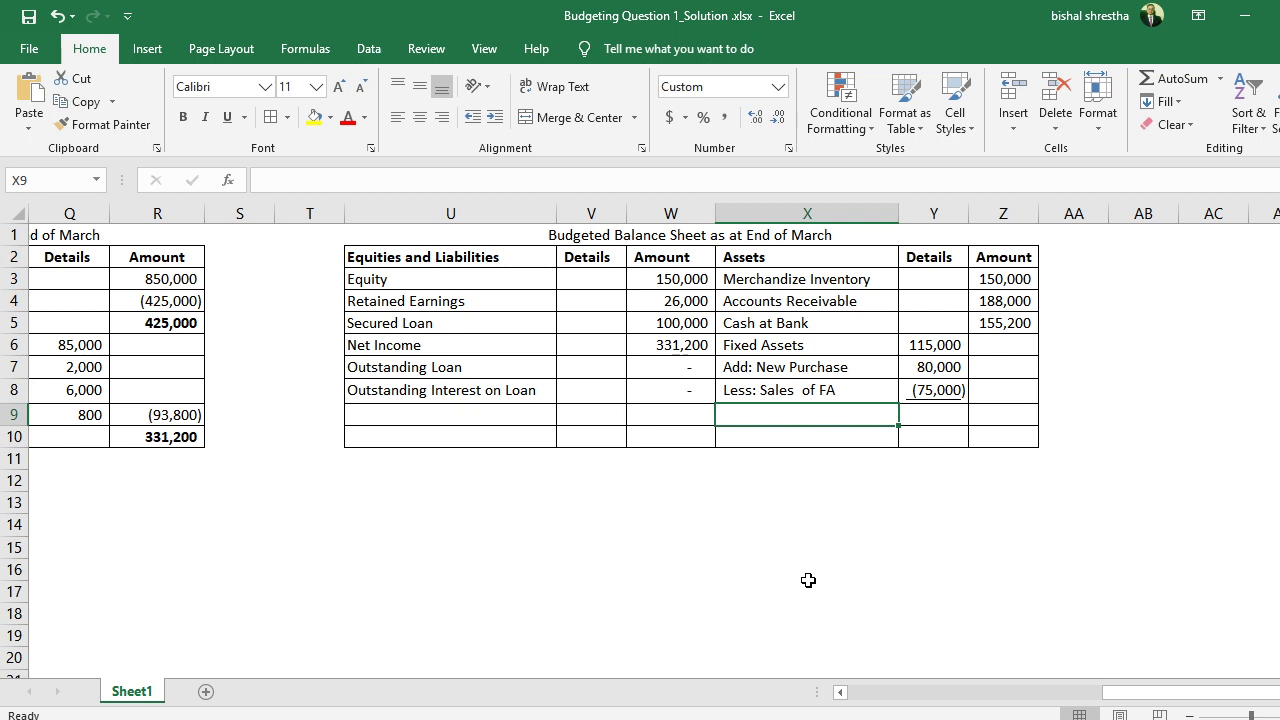
key("Right")
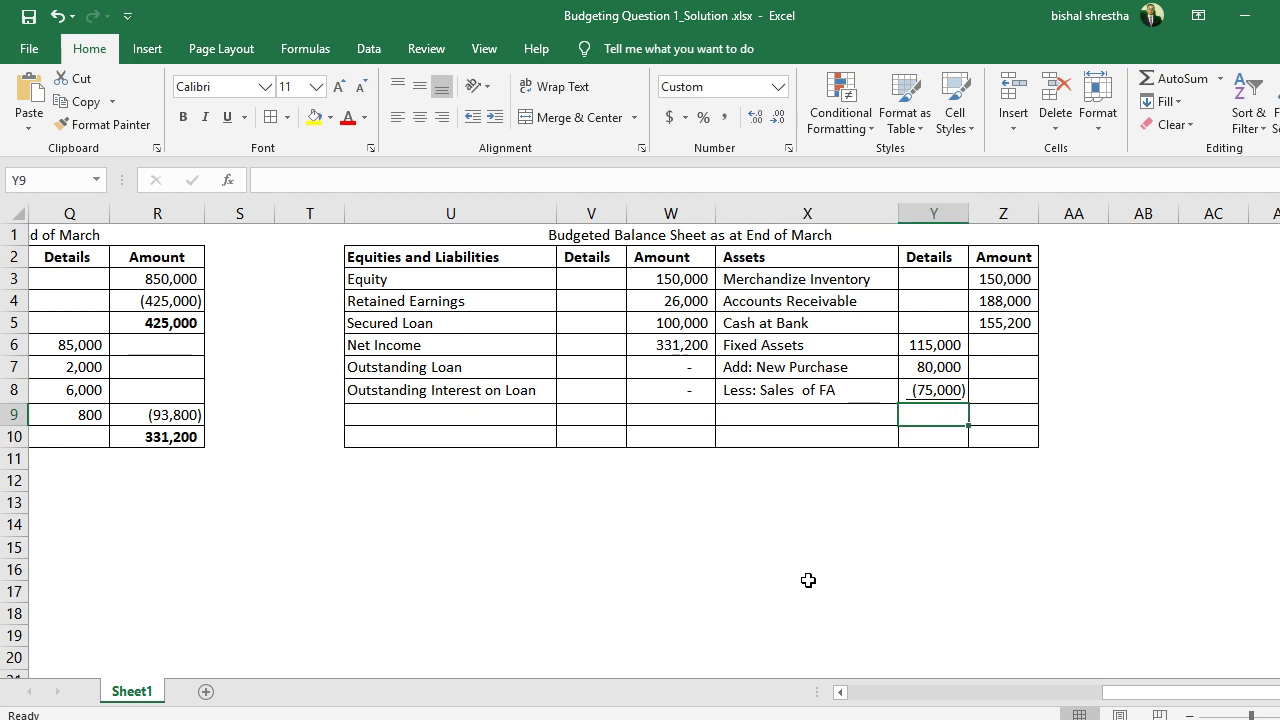
key("alt+equal")
key("Return")
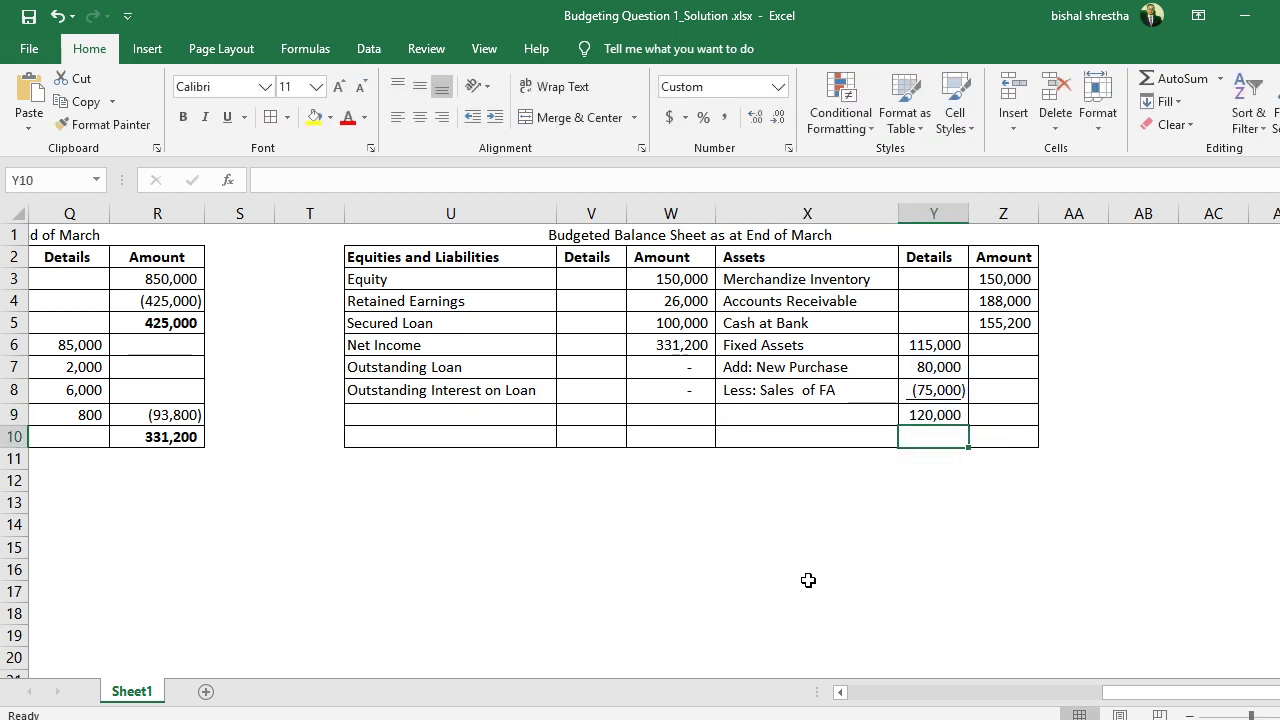
Enter the label "Less: Depreciation Expenses" in X10.
key("Left")
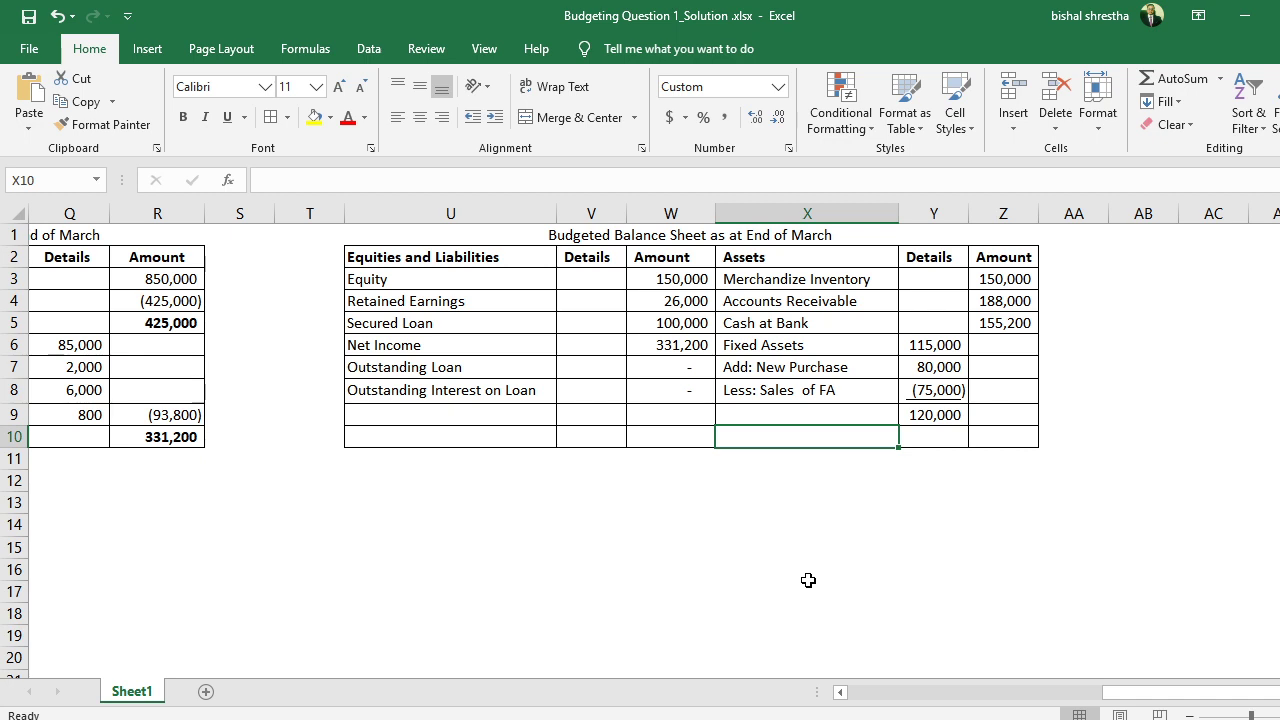
type("Less:")
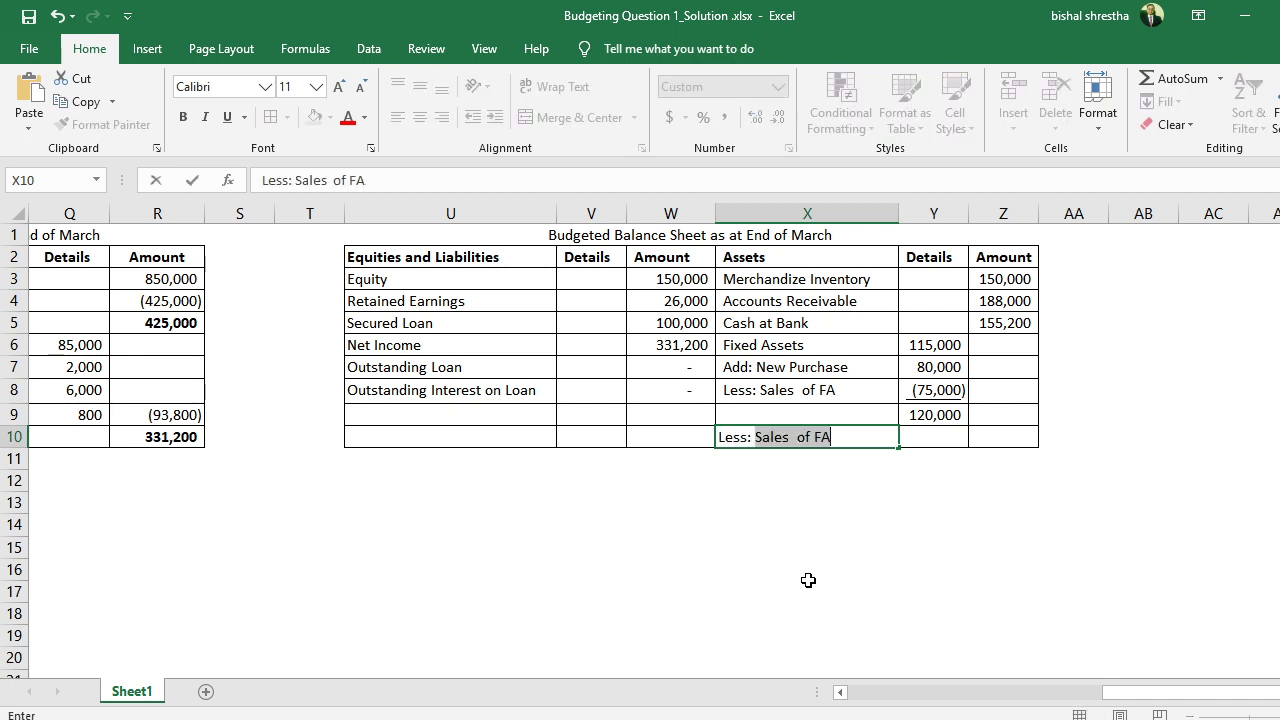
type(" Depreciation")
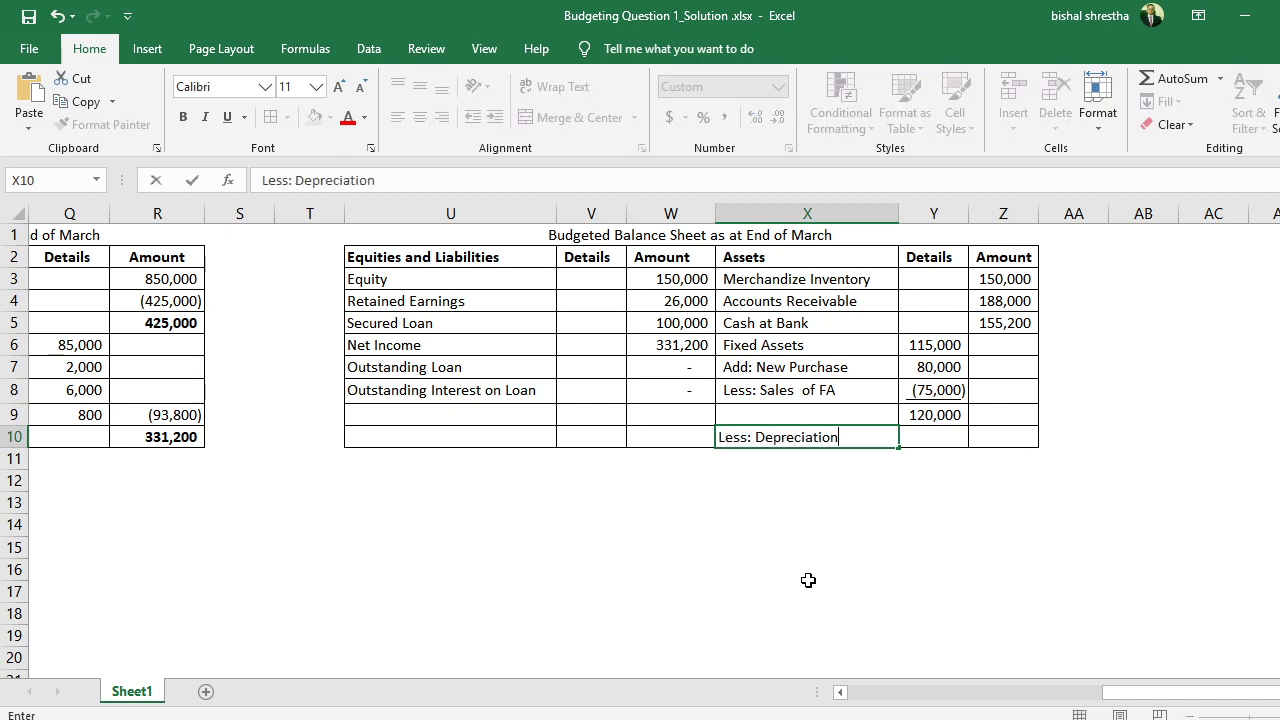
type(" Expenses")
key("Return")
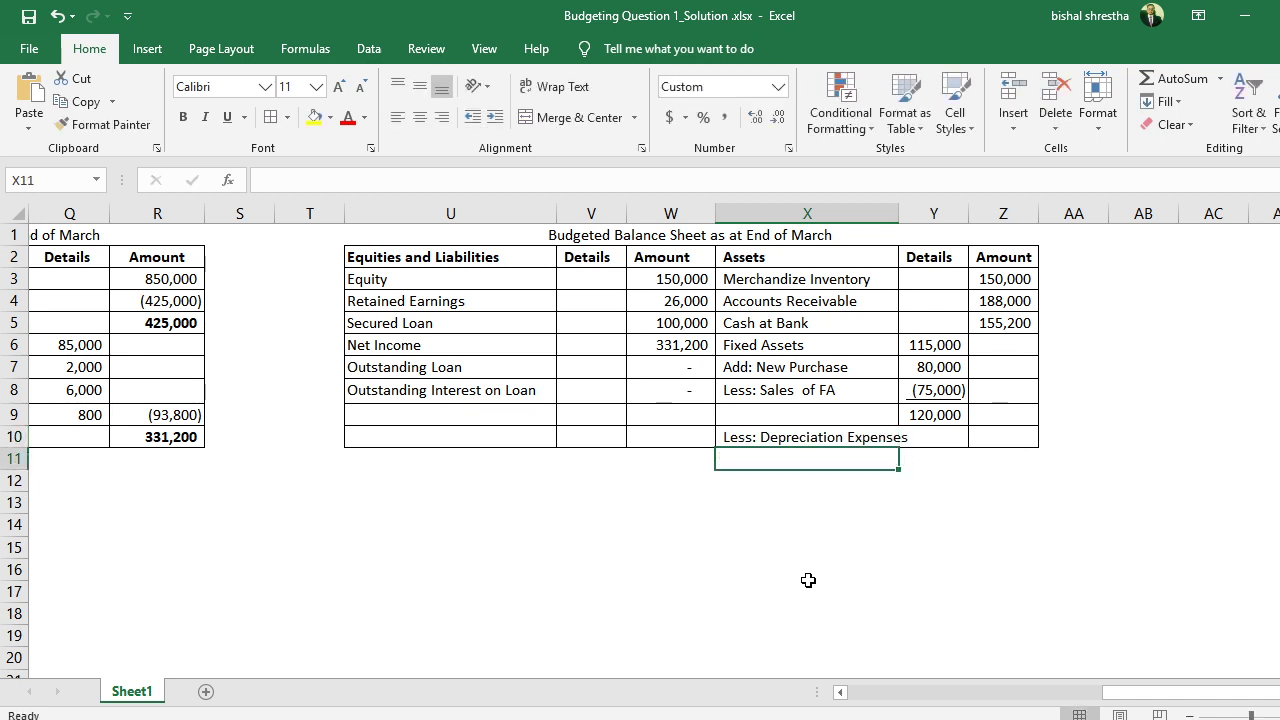
Look up the depreciation expense in the Word working notes, then enter -6000 in Y10 of the Excel balance sheet.
key("Up")
key("Right")
type("-")
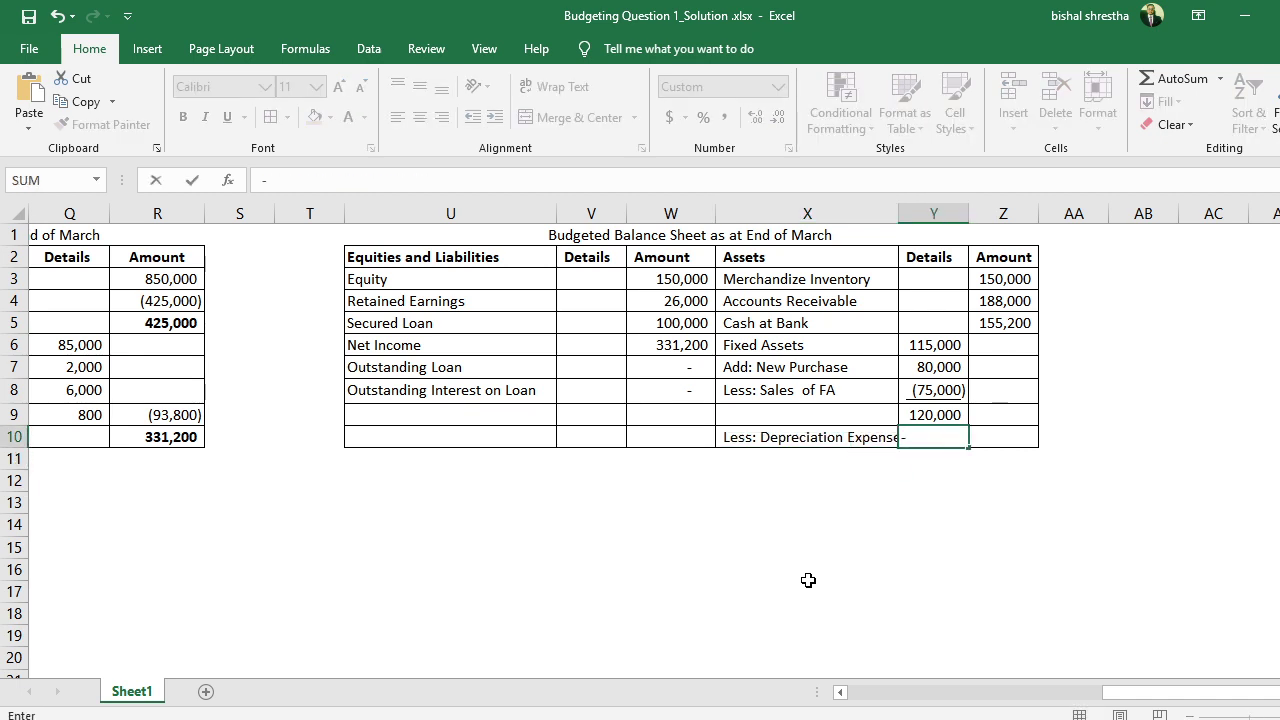
key("alt+Tab")
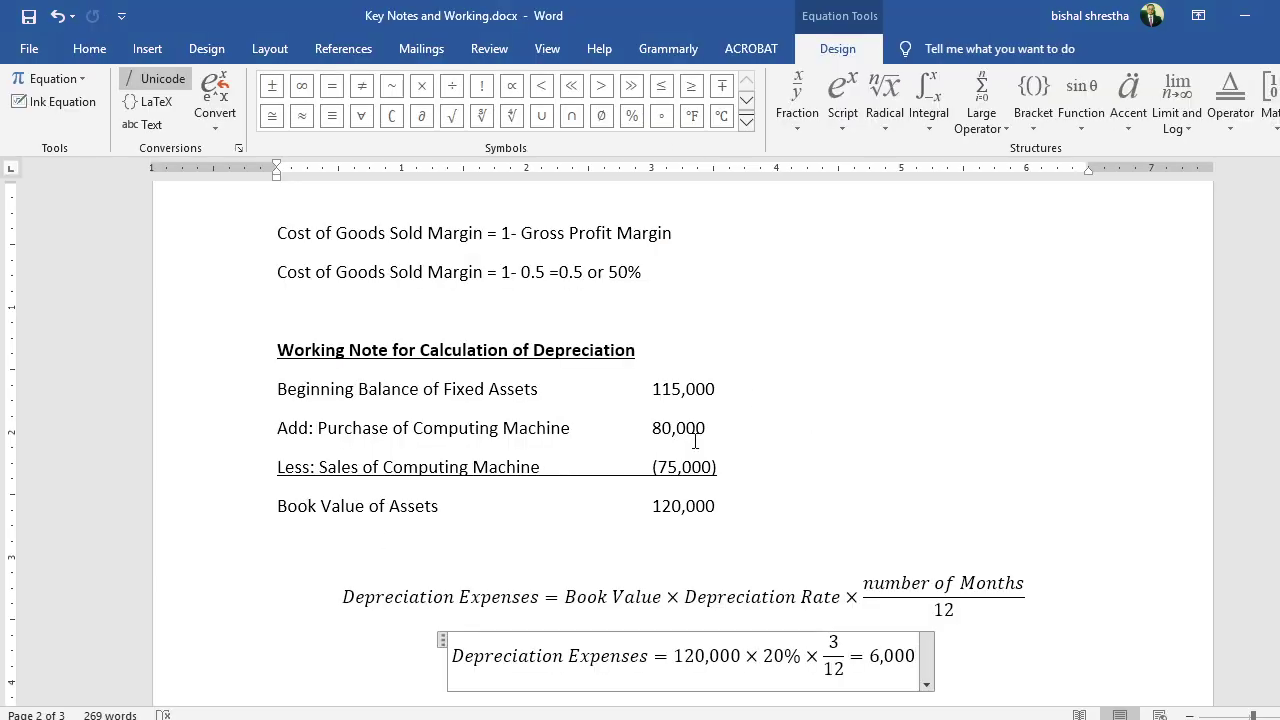
scroll(700, 440, "down", 2)
left_click(984, 543)
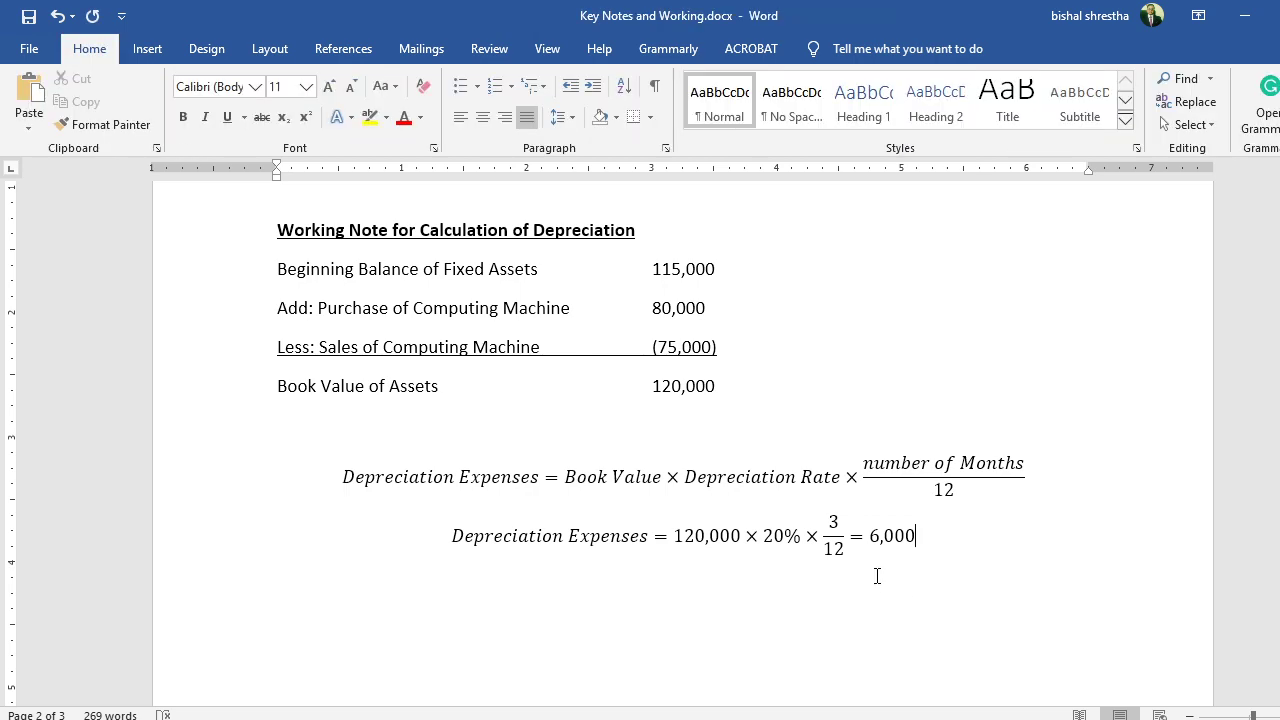
key("alt+Tab")
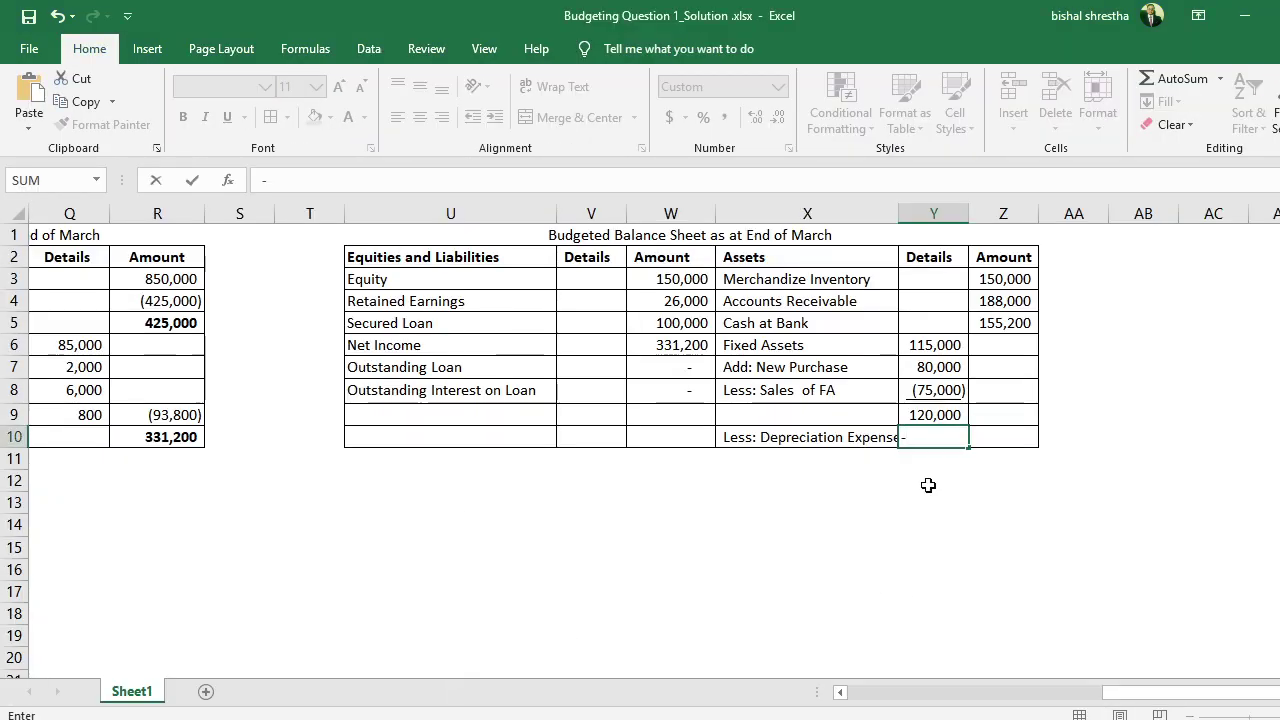
type("6000")
key("Return")
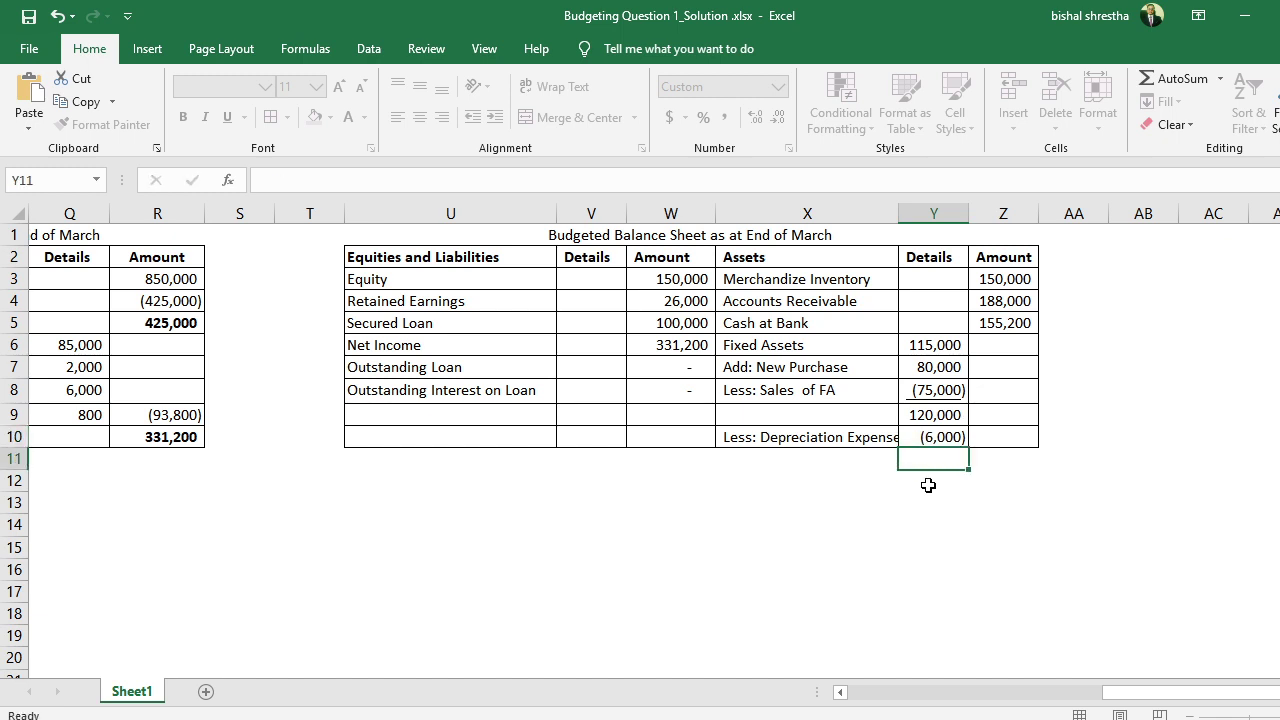
Calculate the net fixed assets in Z10 with a SUM of Y9:Y10.
key("Up")
key("Right")
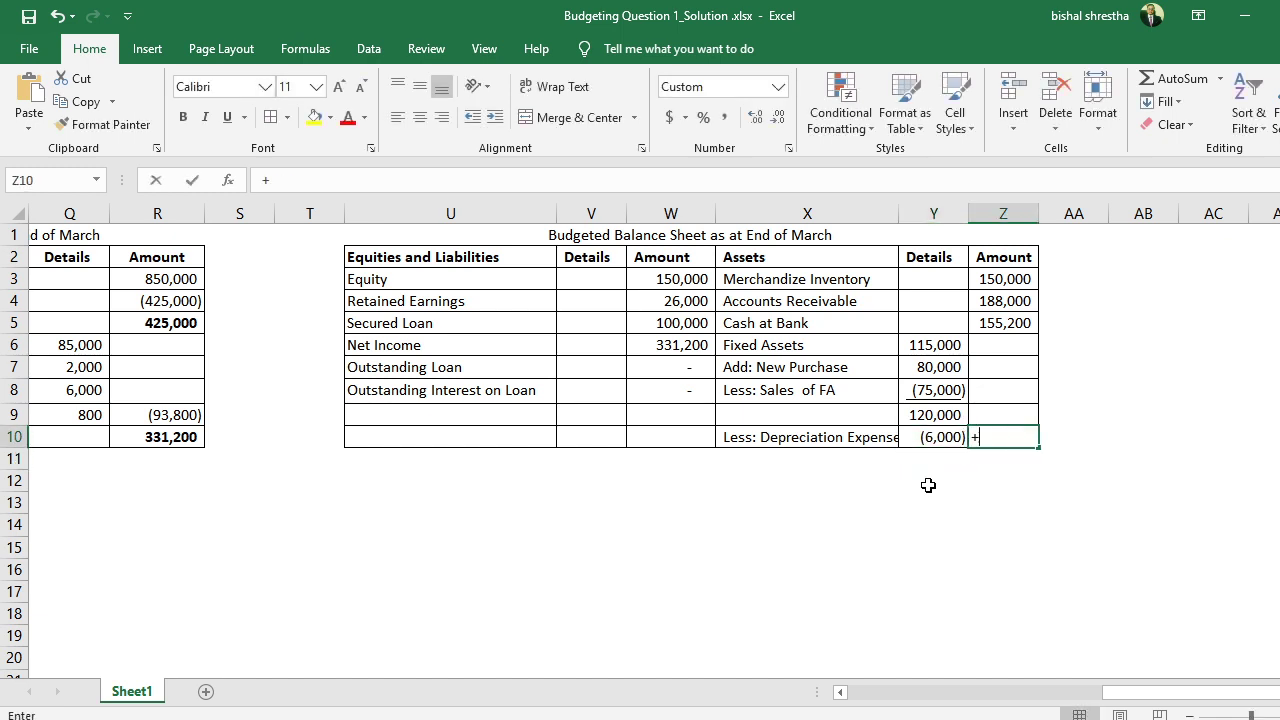
type("+sum(")
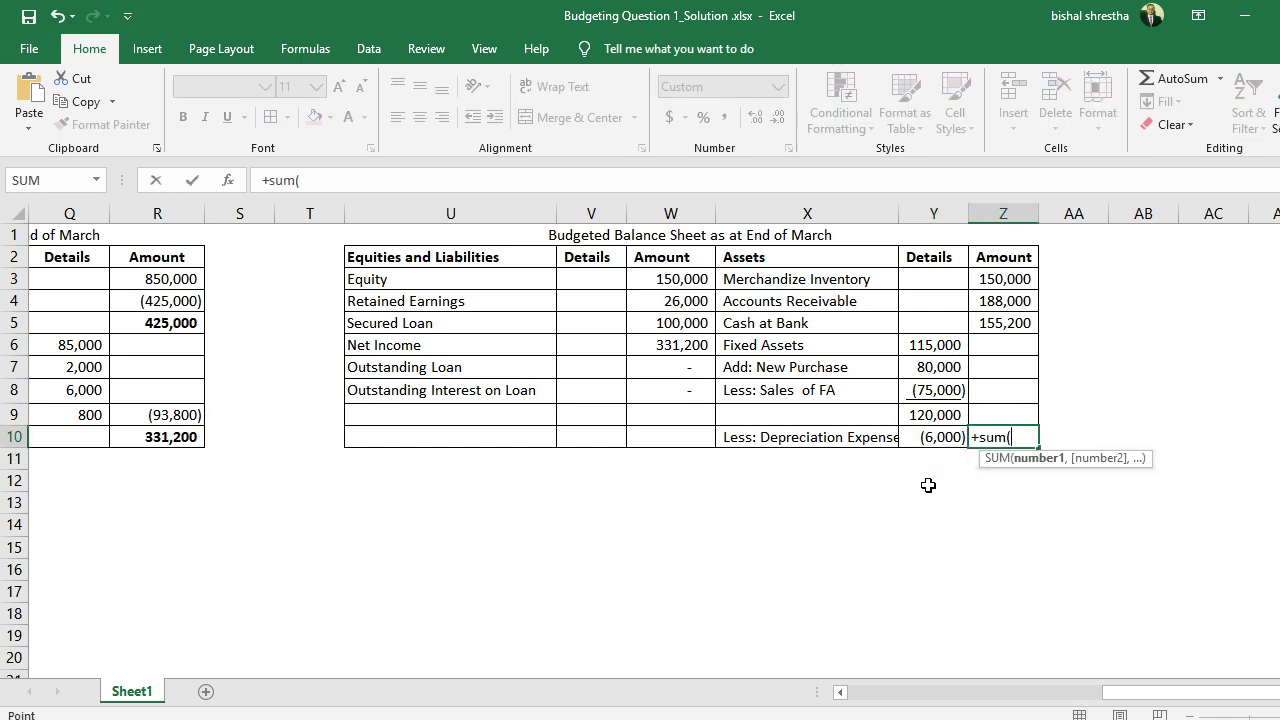
key("Left")
key("shift+Up")
type(")")
key("Return")
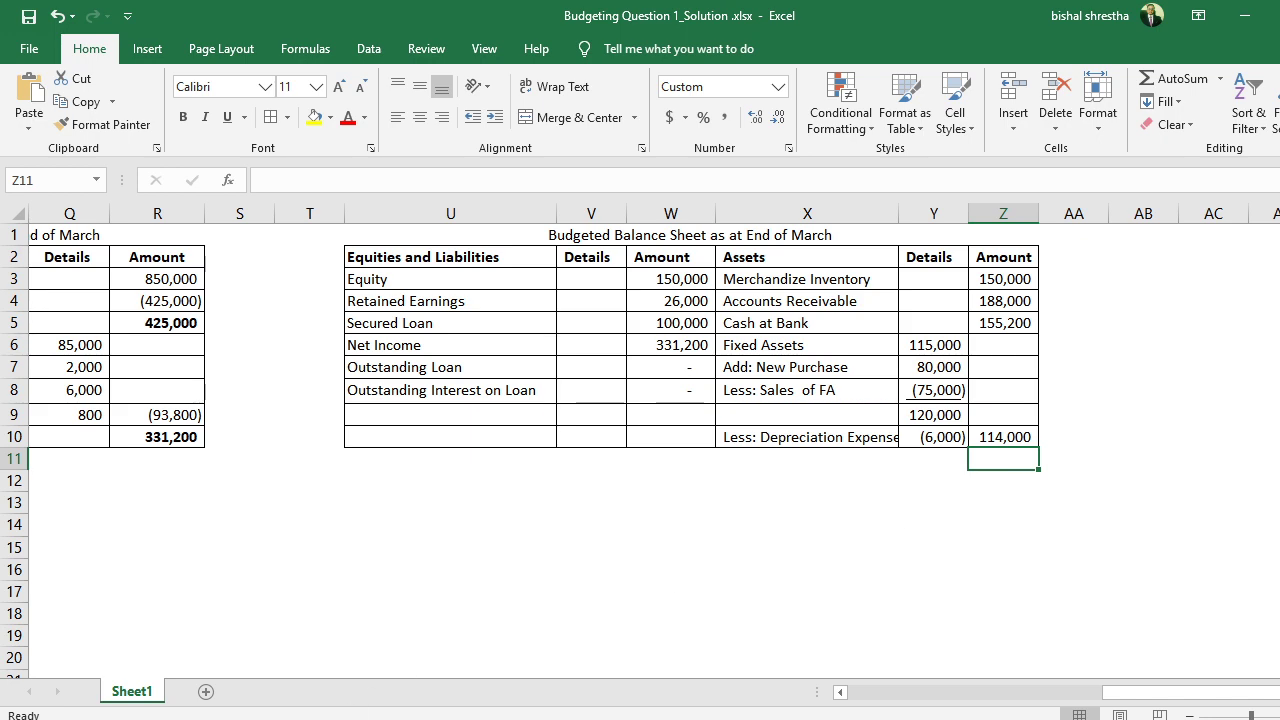
Review the question PDF's opening balance sheet and notes for items still missing, then return to the Excel balance sheet.
key("alt+Tab")
scroll(415, 465, "up", 5)
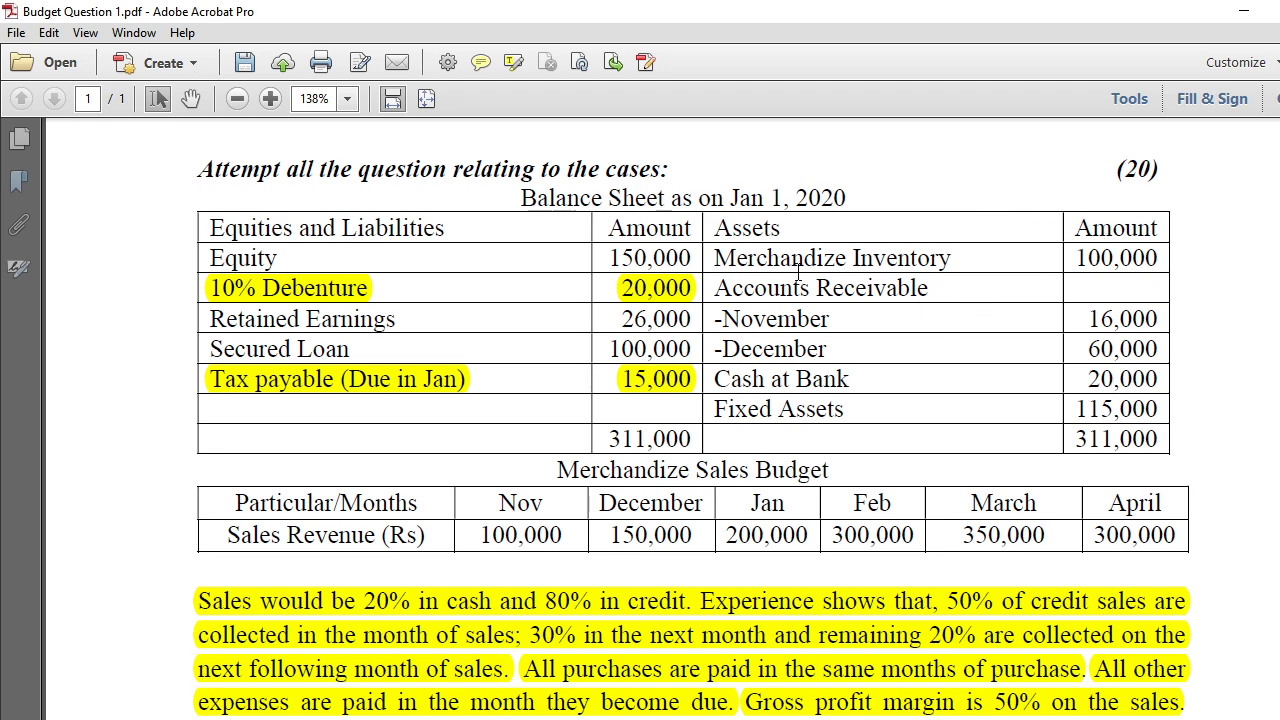
scroll(728, 598, "down", 3)
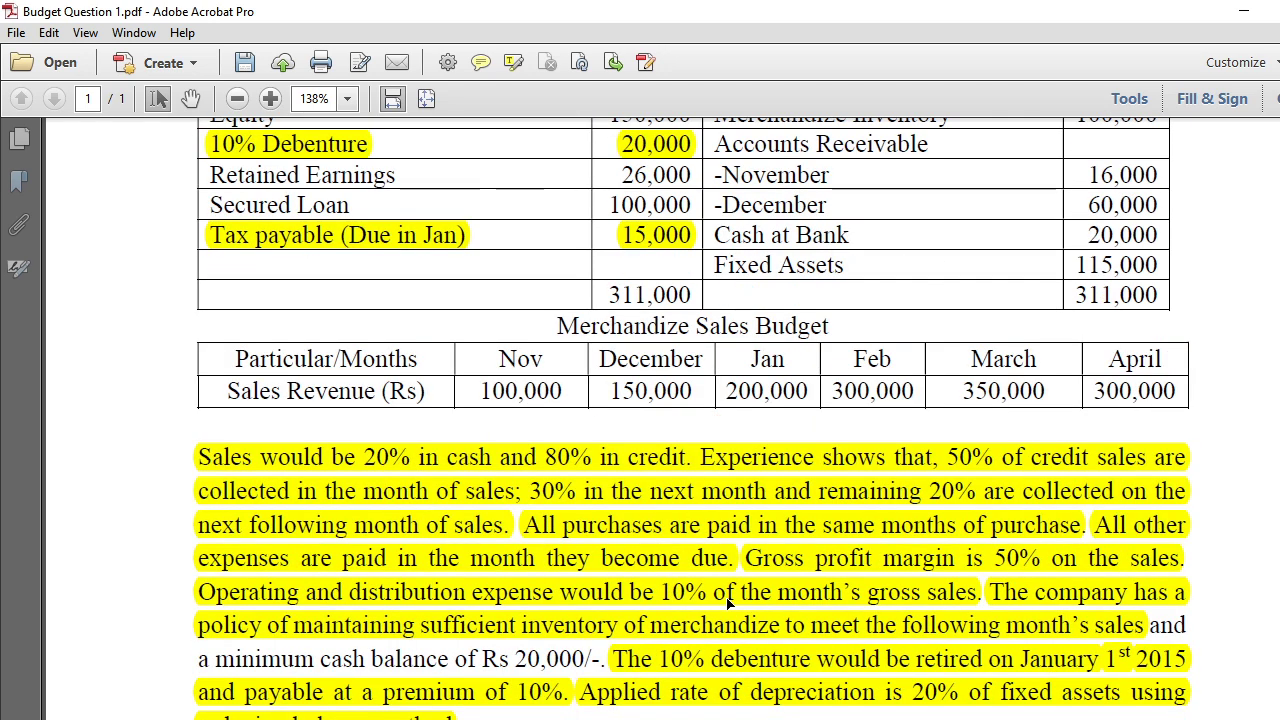
scroll(728, 598, "down", 6)
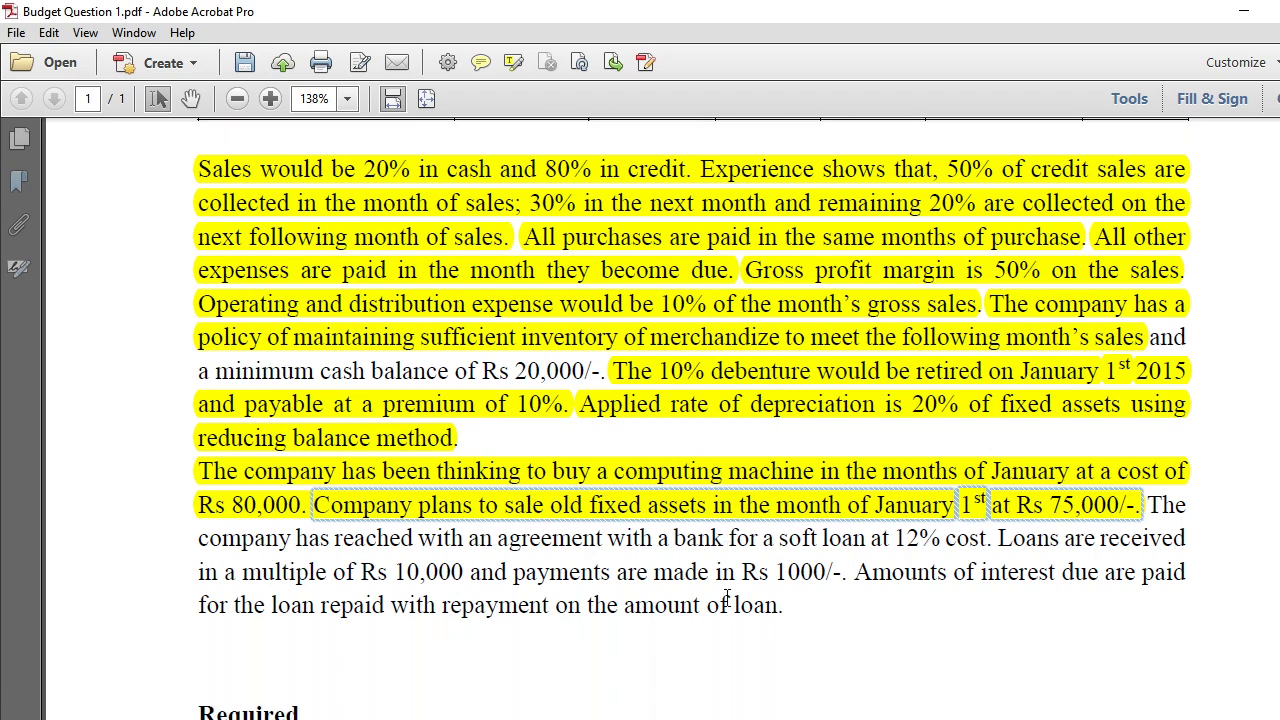
scroll(728, 600, "down", 1)
scroll(727, 605, "up", 11)
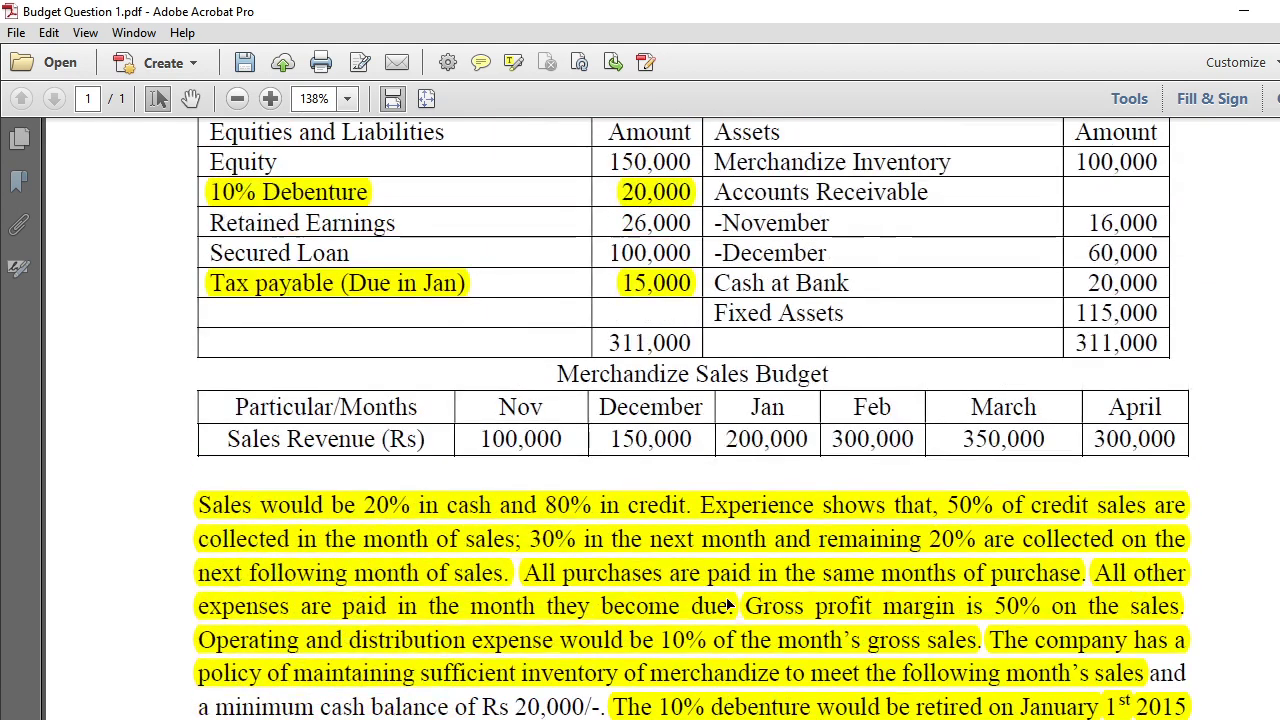
key("alt+Tab")
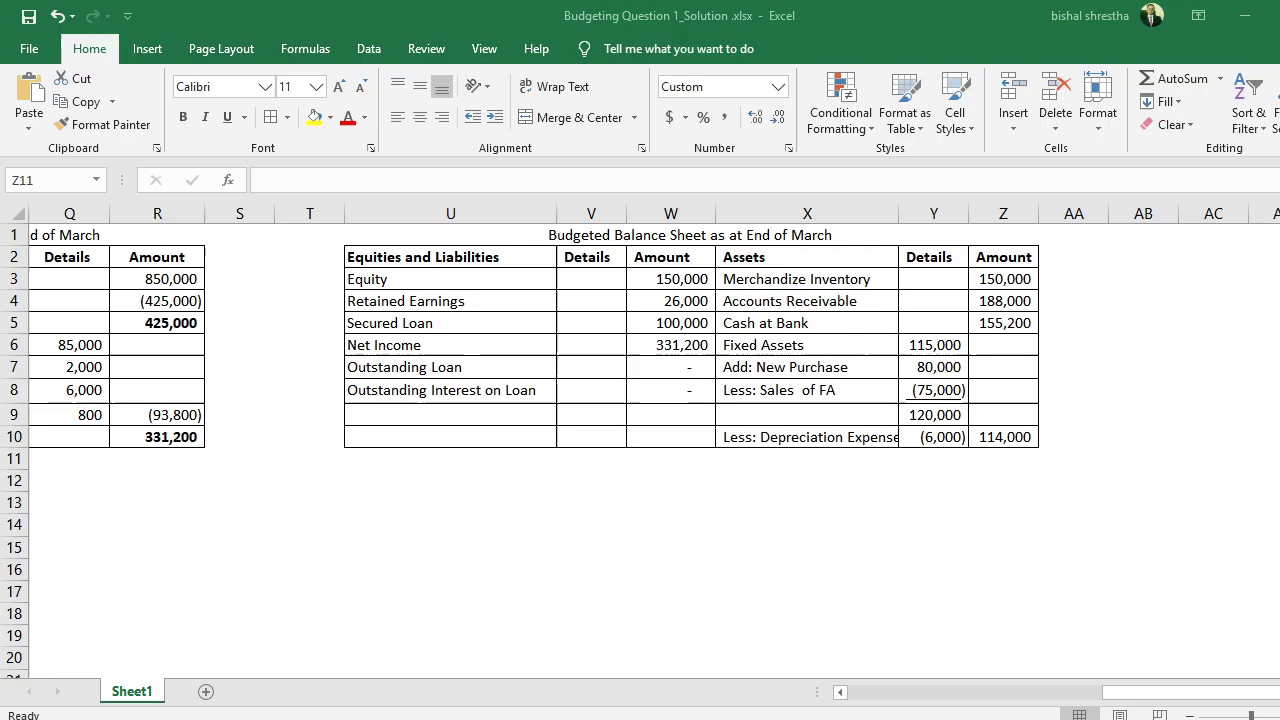
Add cell borders to the blank row U11:Z11 below the balance sheet and select W11.
left_click_drag(462, 459, 990, 462)
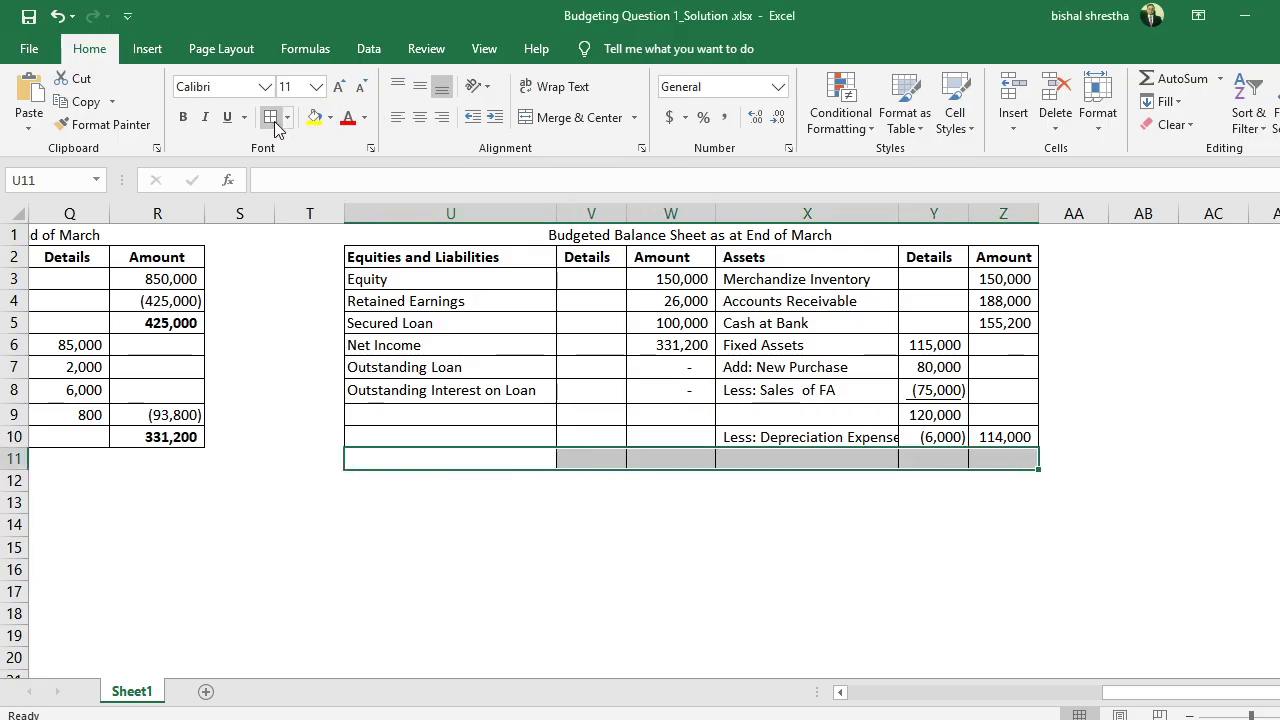
left_click(689, 462)
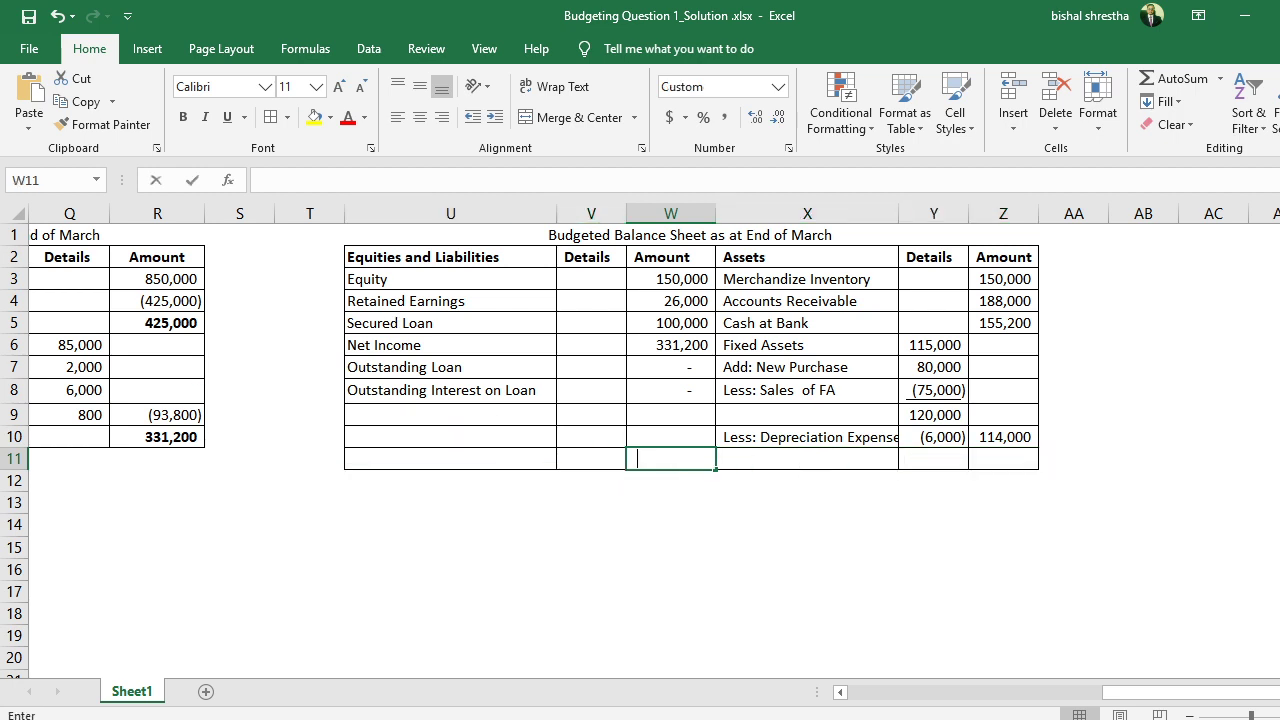
Total the equities and liabilities in W11 with a SUM of W3:W10, and copy the formula to Z11 for the assets.
type("+sum(")
left_click_drag(670, 437, 670, 282)
type(")")
key("Return")
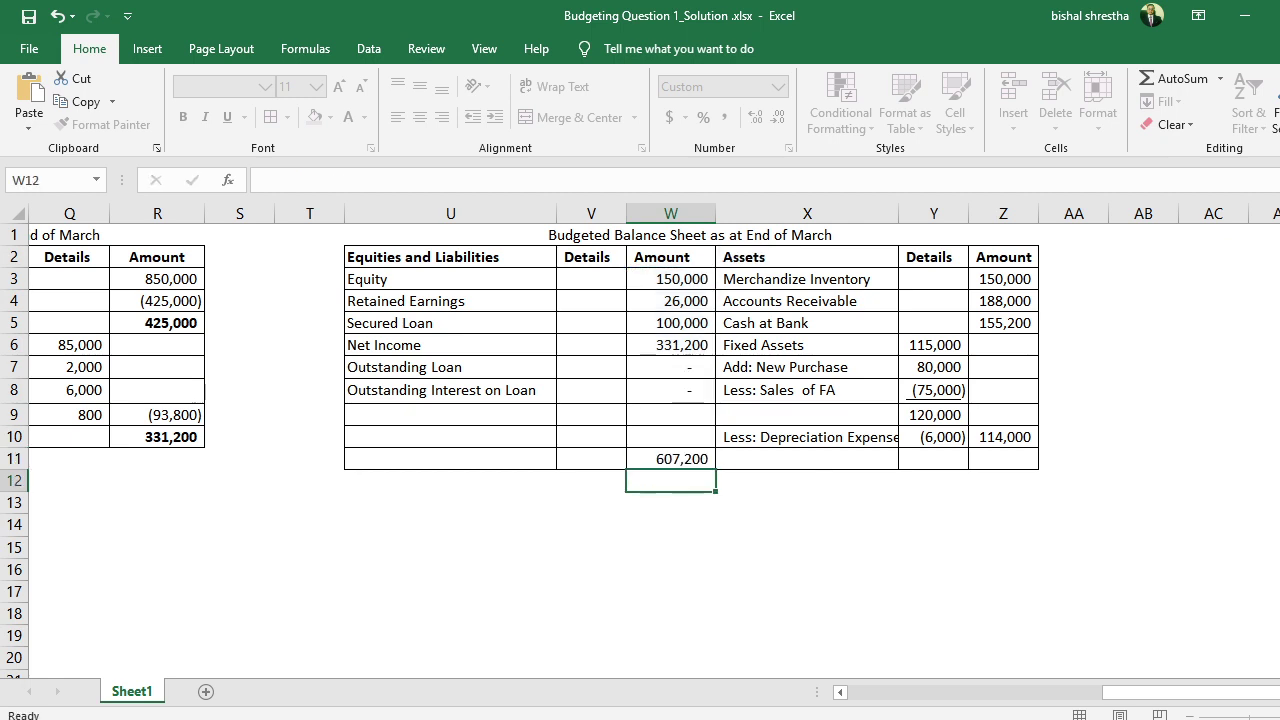
key("Up")
key("ctrl+c")
key("Right")
key("Right")
key("Right")
key("Return")
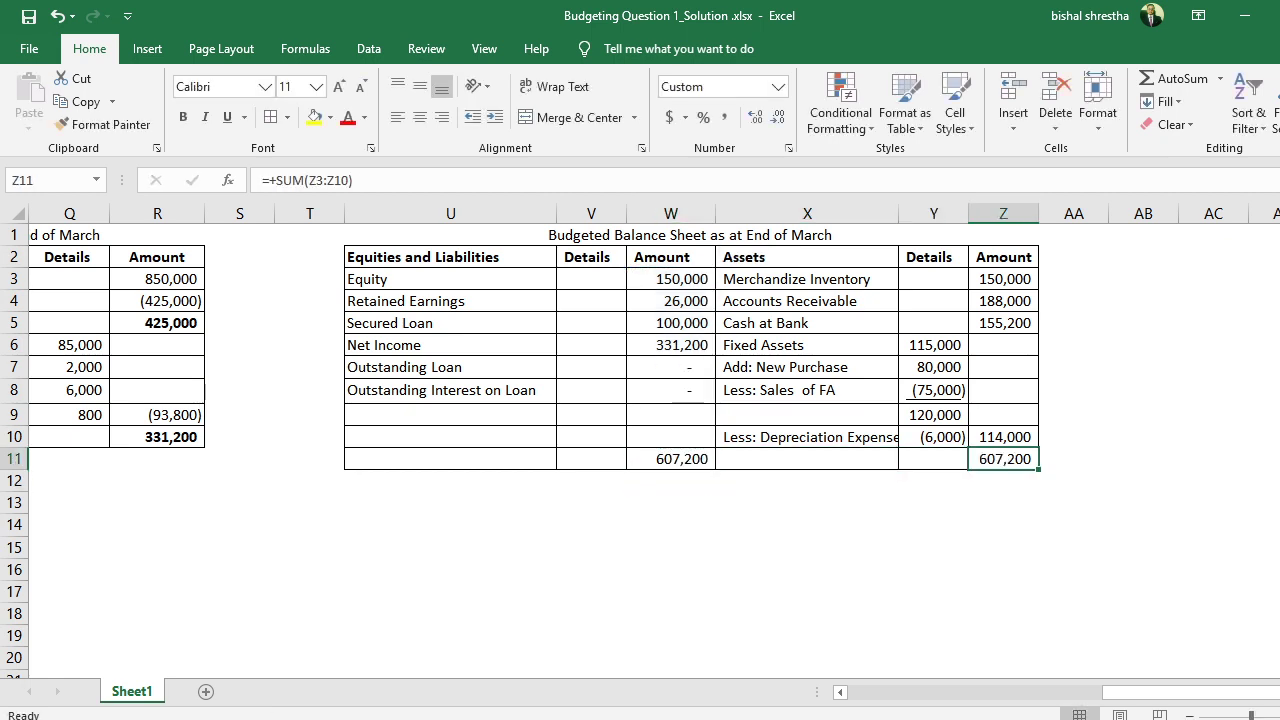
left_click(1003, 481)
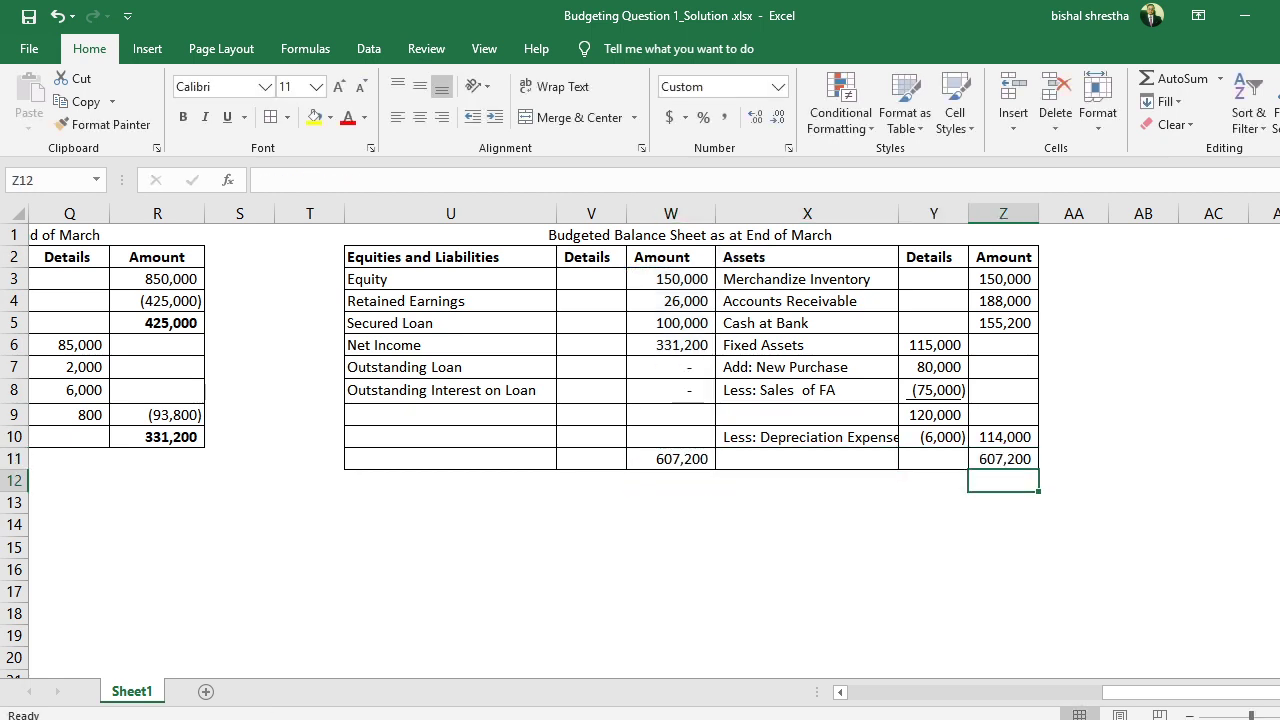
left_click(1003, 459)
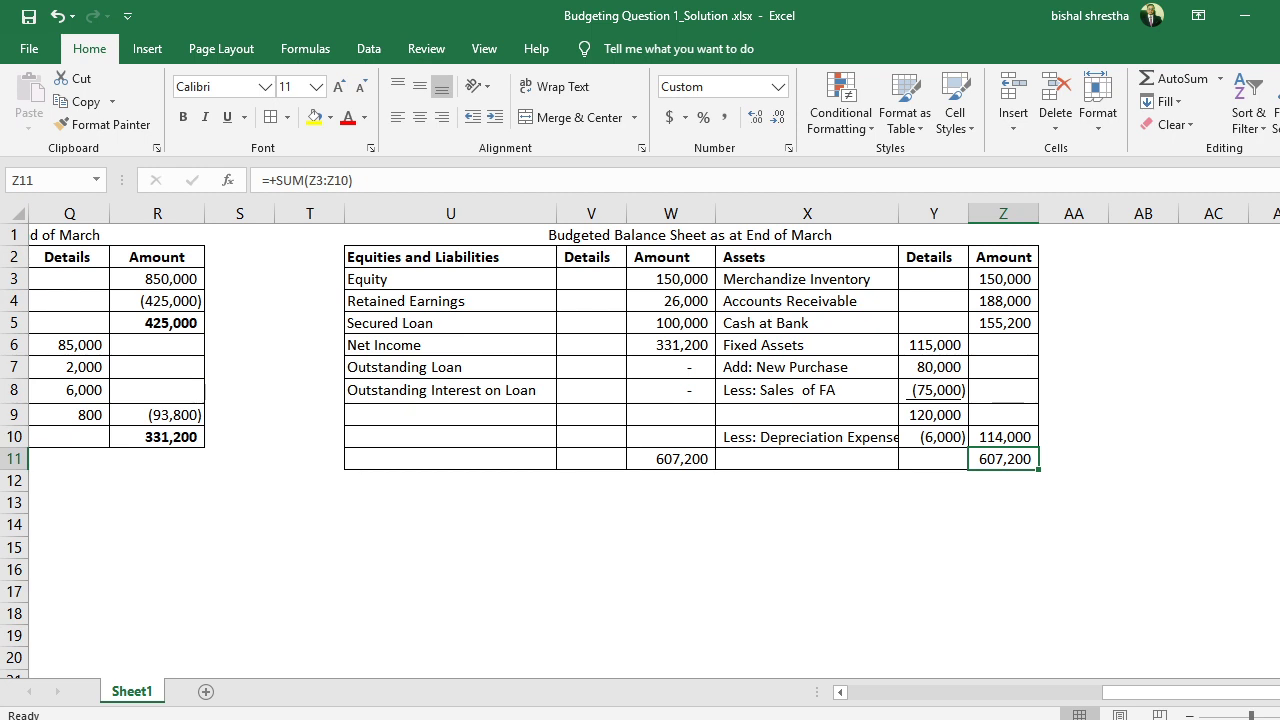
Label both sides of the balance sheet's last row "Total" in U11 and X11.
left_click(503, 460)
type("To")
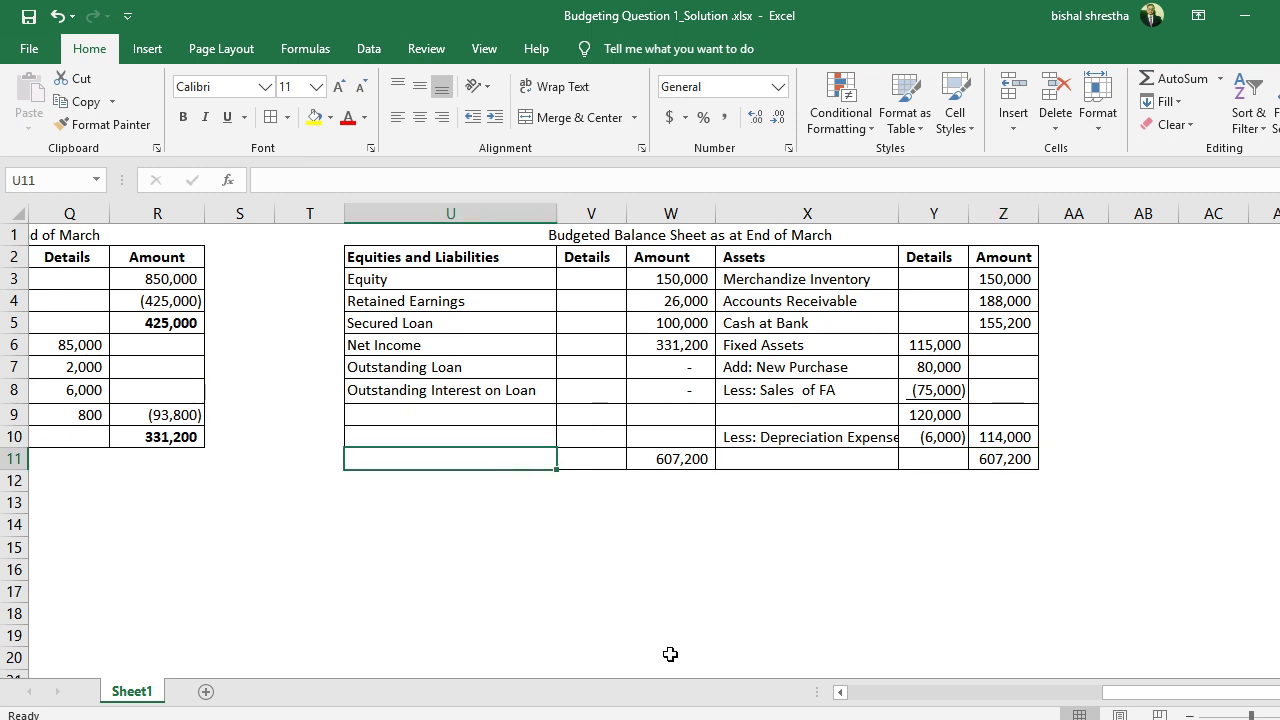
type("tal")
key("Return")
key("Up")
key("Right")
key("Right")
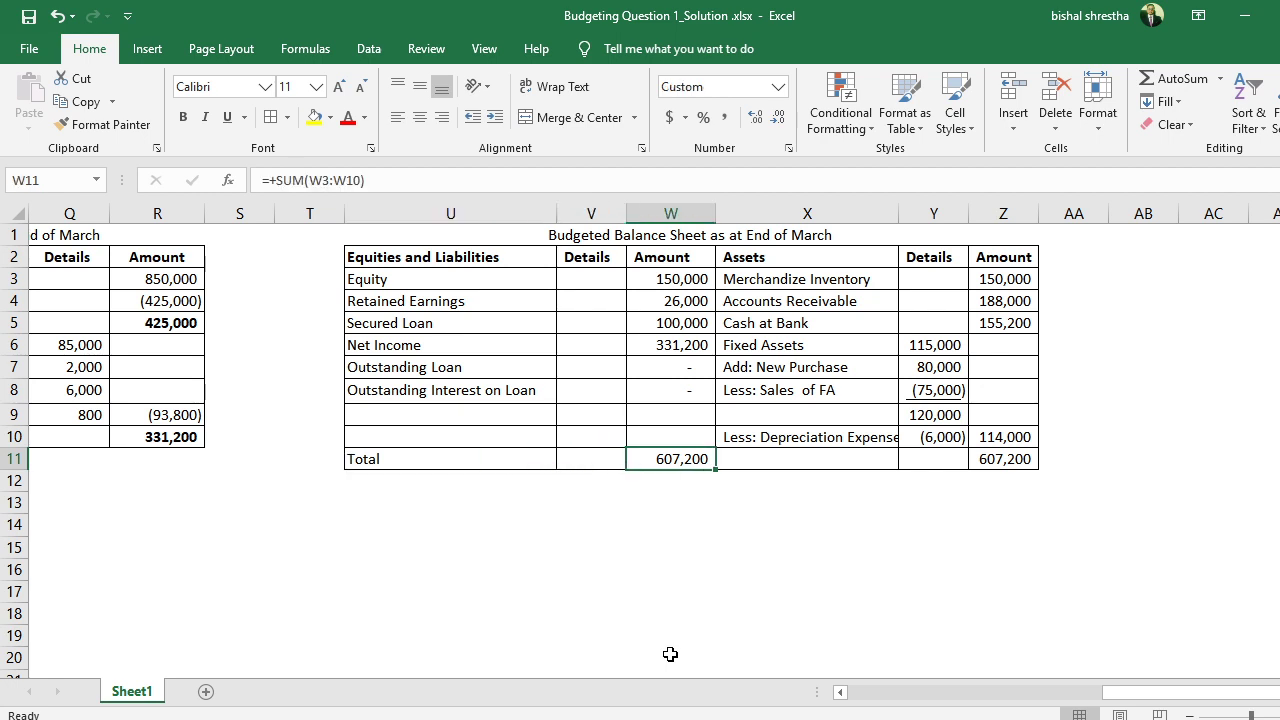
key("Right")
type("Total")
key("Return")
Make the balance sheet's total row U11:Z11 bold.
key("Up")
key("Right")
key("Right")
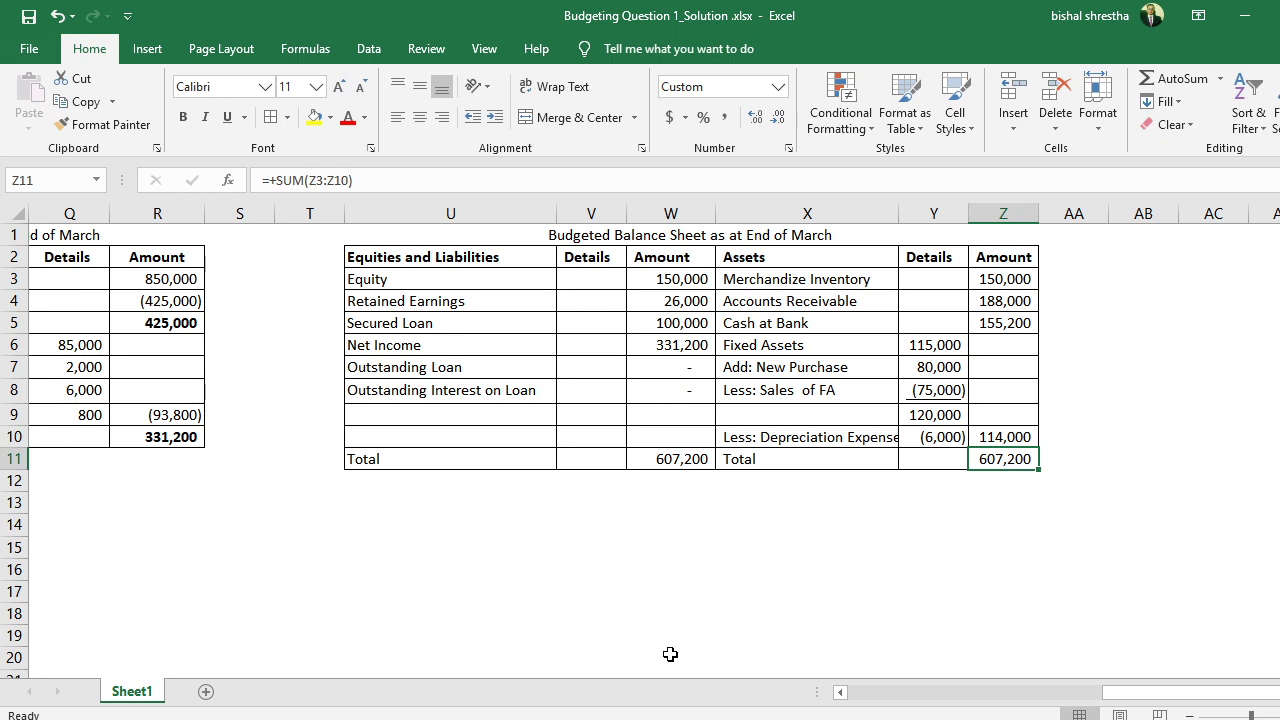
key("shift+Left")
key("shift+Left")
key("shift+Left")
key("shift+Left")
key("shift+Left")
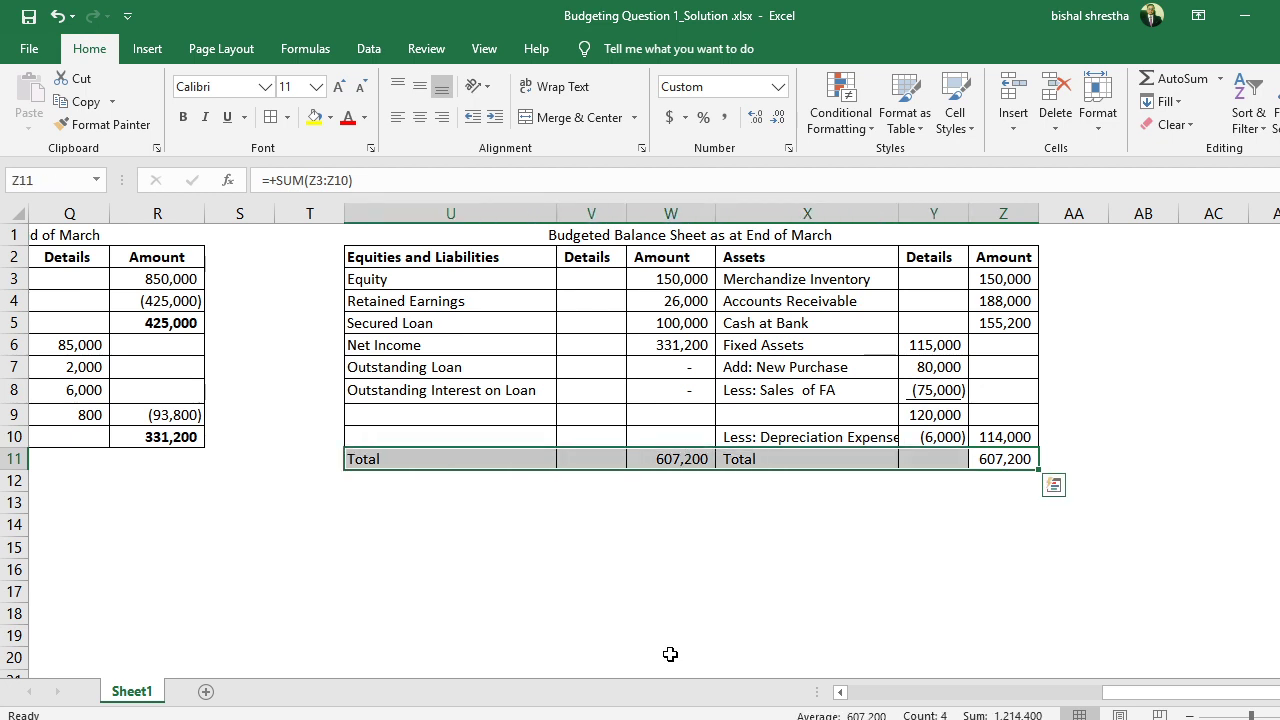
key("ctrl+b")
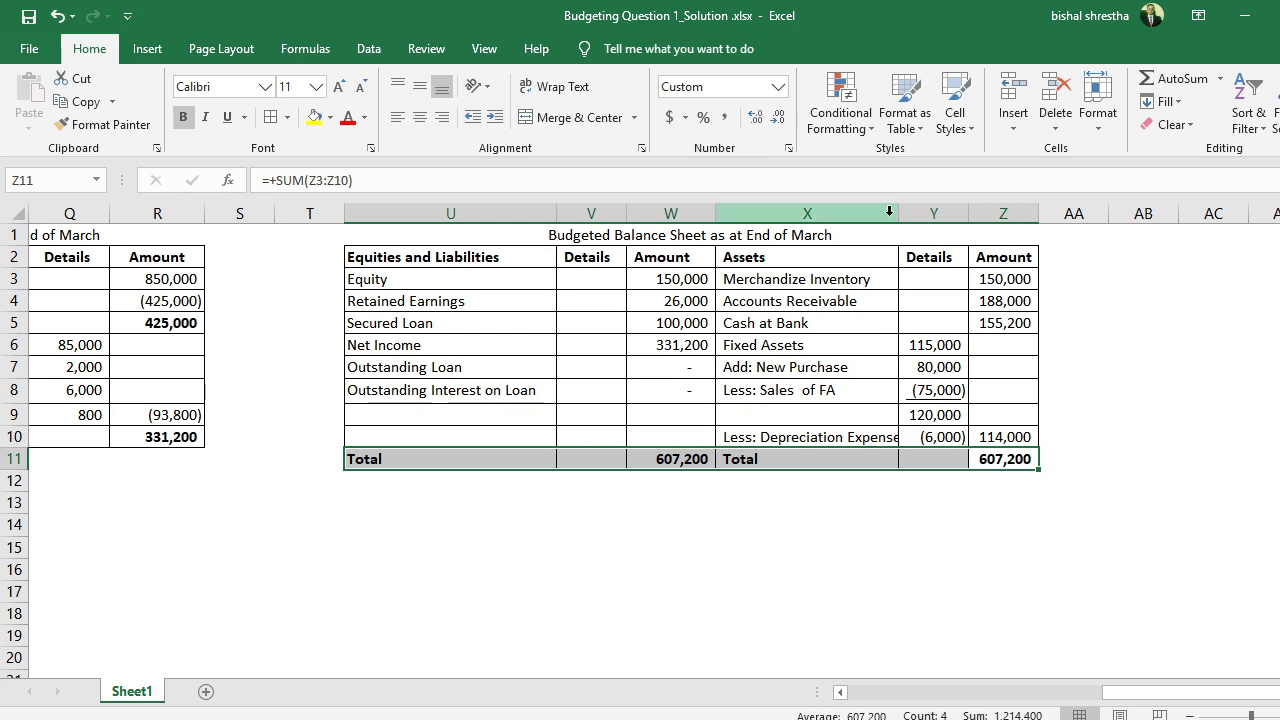
Widen column X so the full "Less: Depreciation Expenses" label fits.
left_click_drag(897, 218, 929, 218)
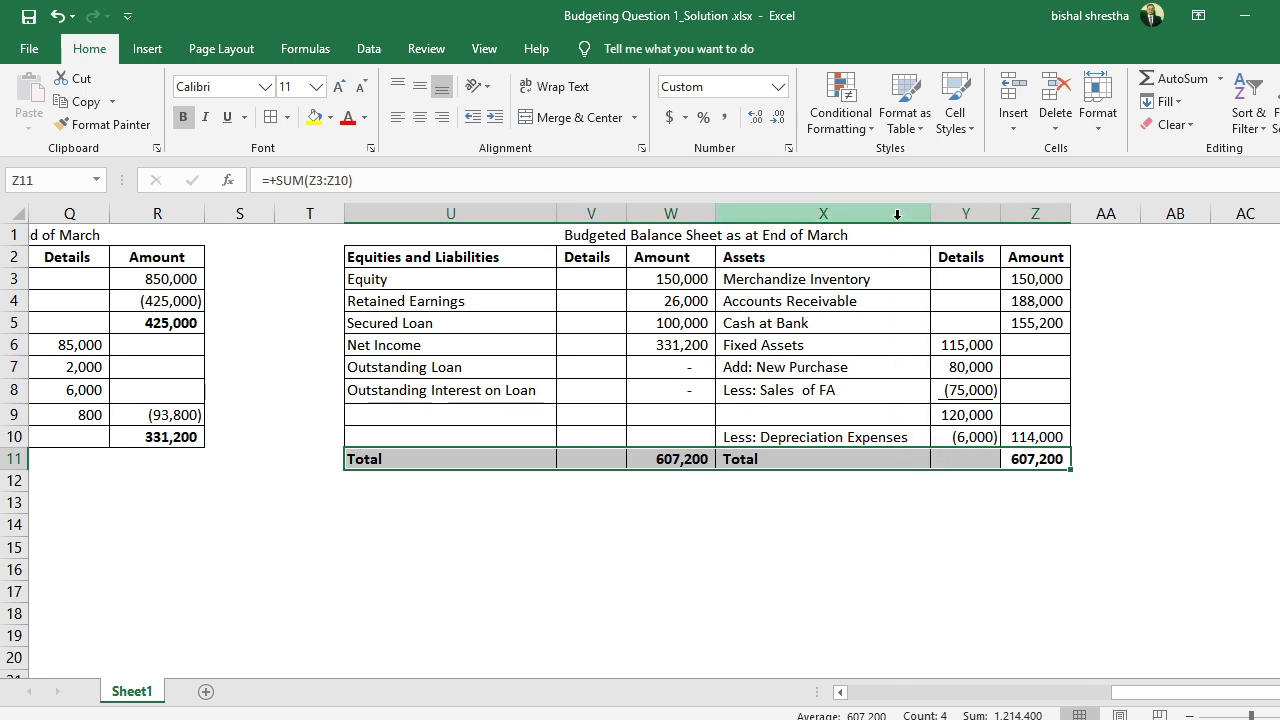
left_click(1117, 397)
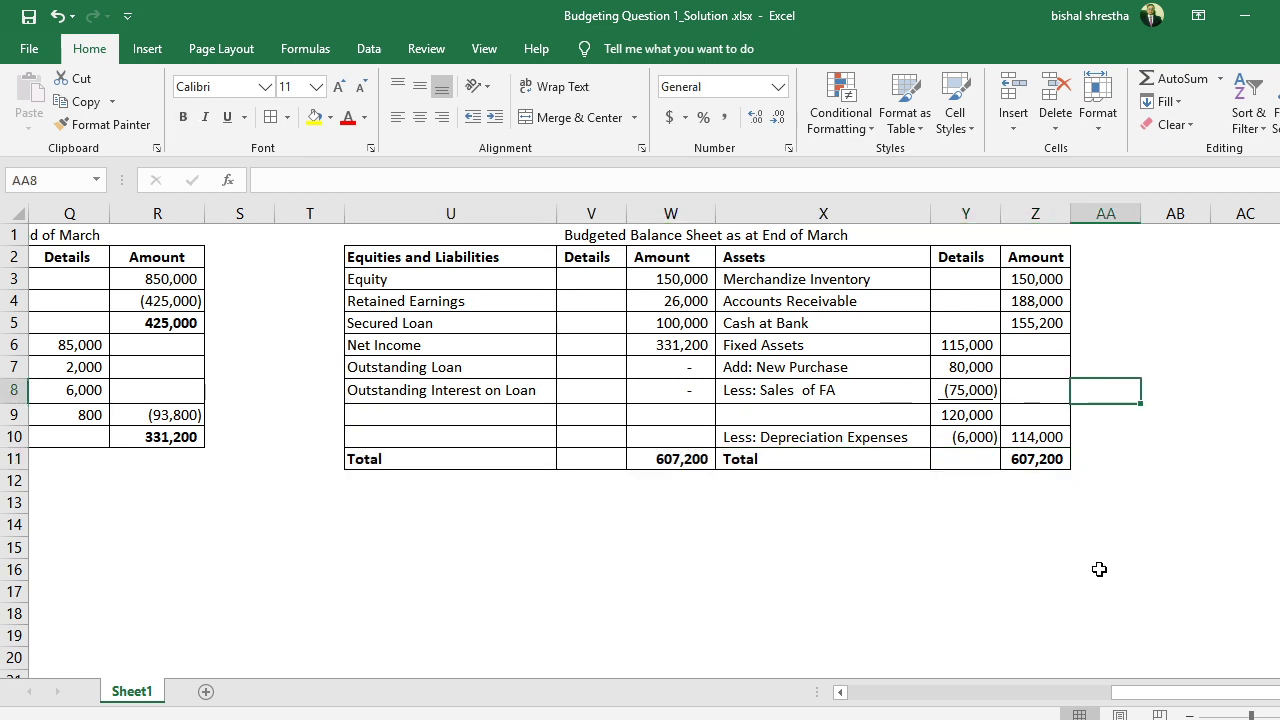